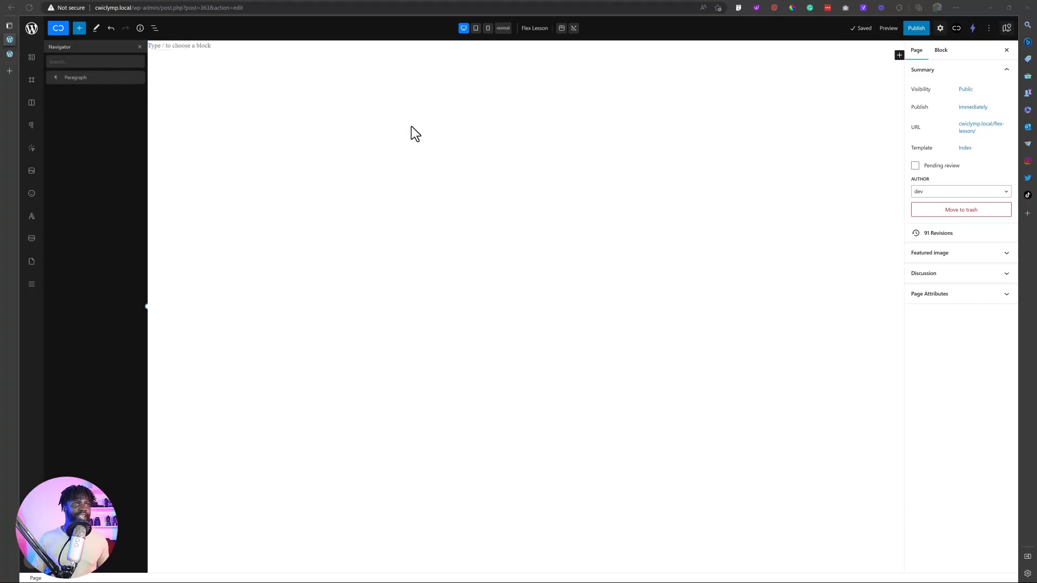
Add a Section block to the page and remove the empty paragraph block
click(139, 79)
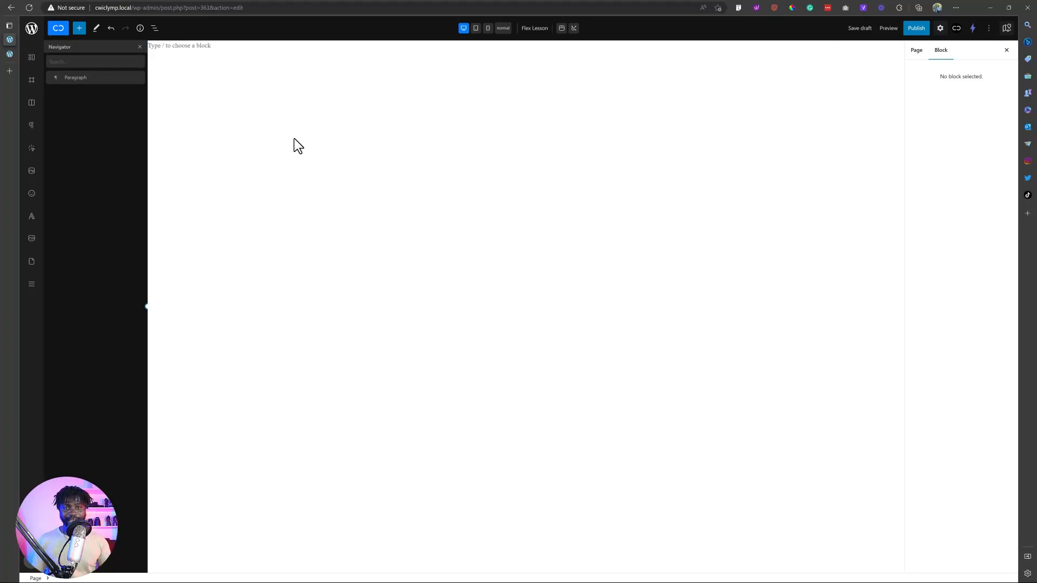
click(33, 60)
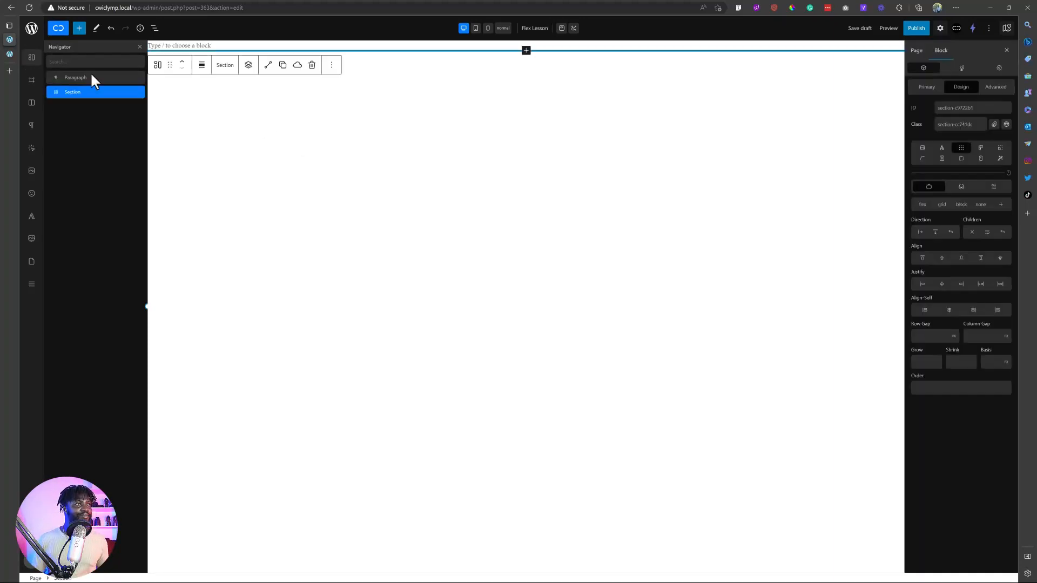
click(140, 79)
click(312, 89)
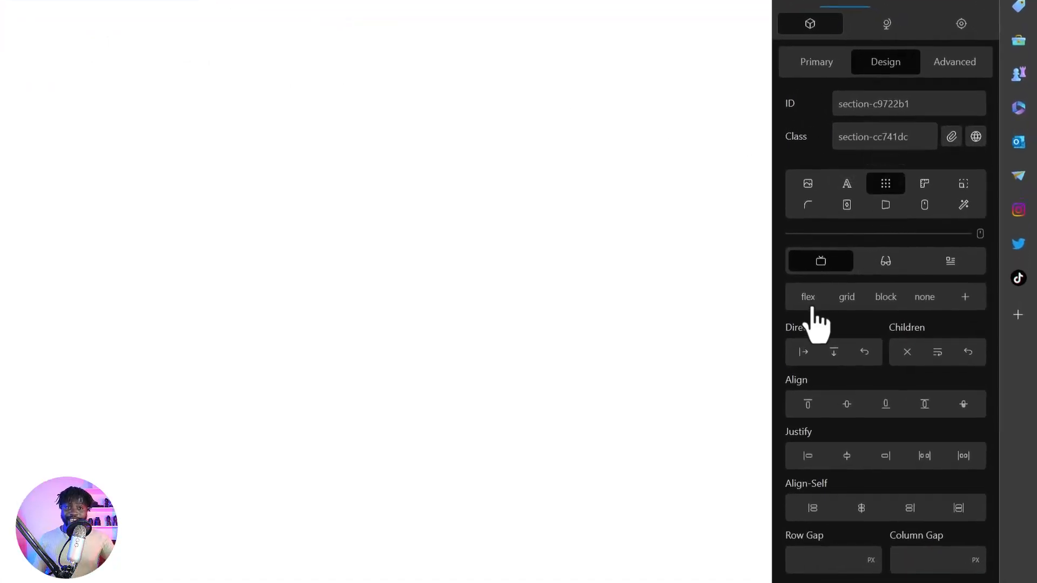
Give the section 90 px of padding on all sides and set its display to flex
click(924, 185)
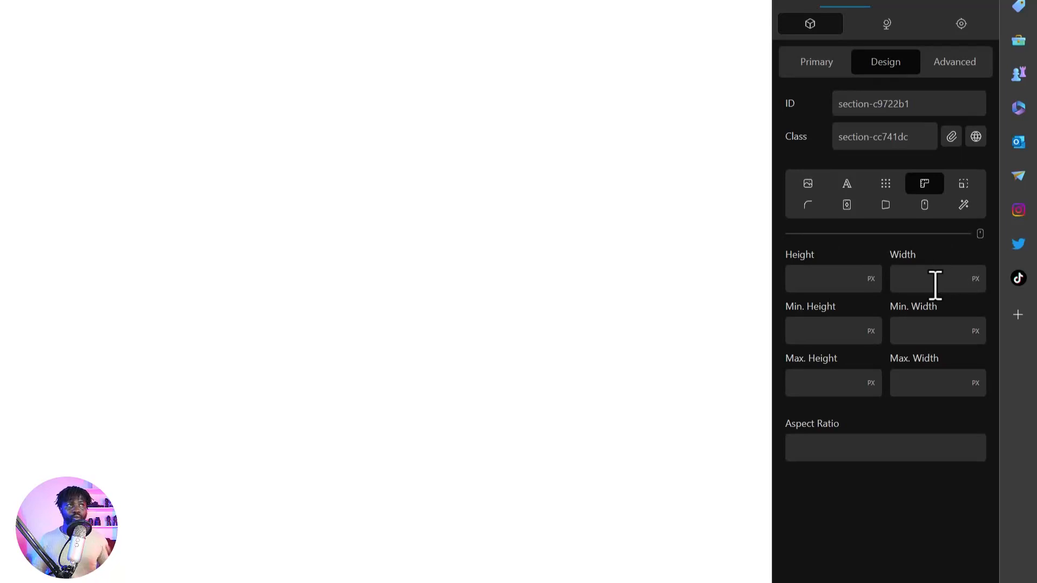
click(964, 187)
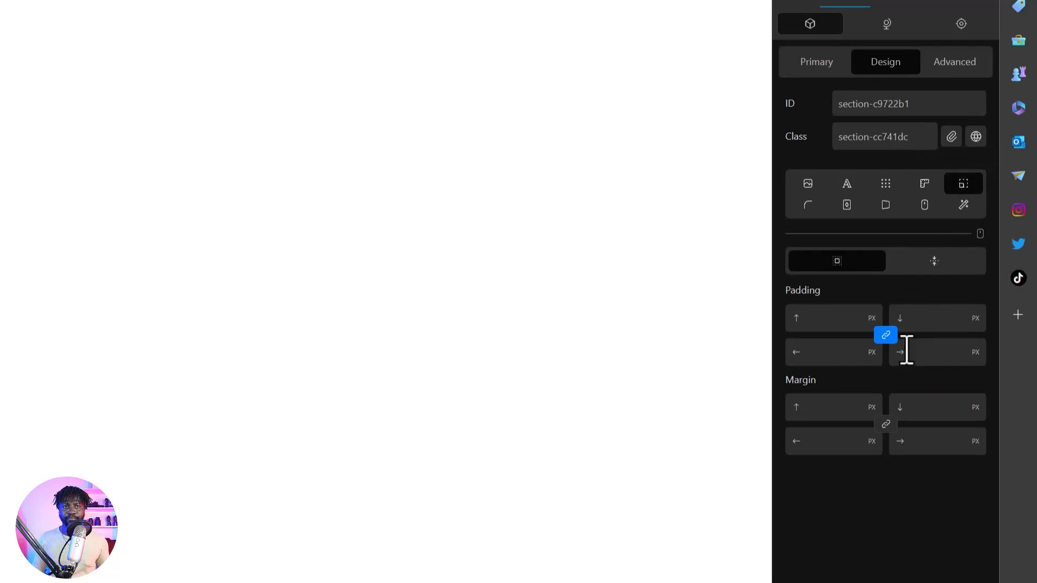
click(843, 323)
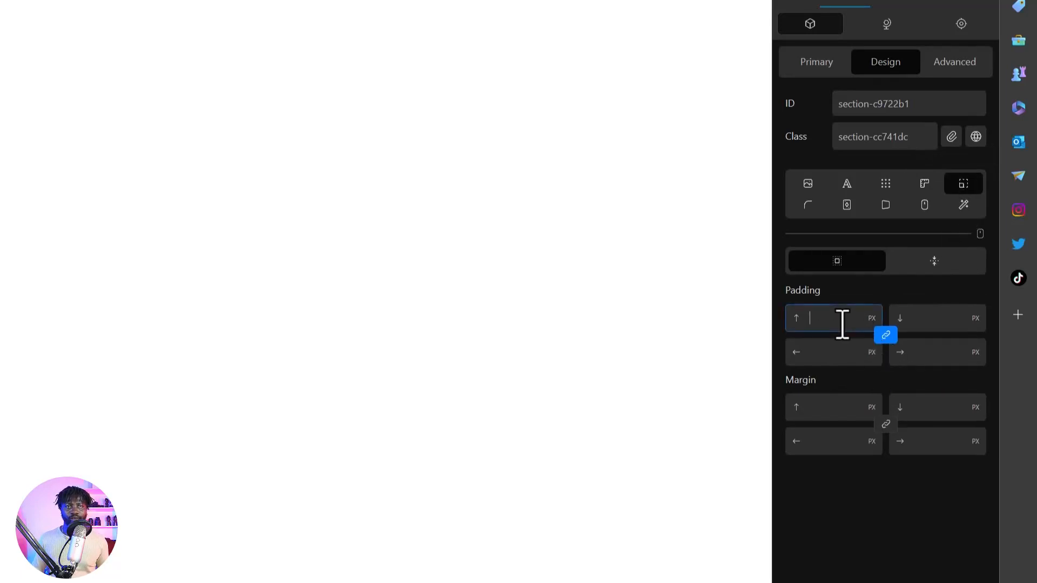
text(90)
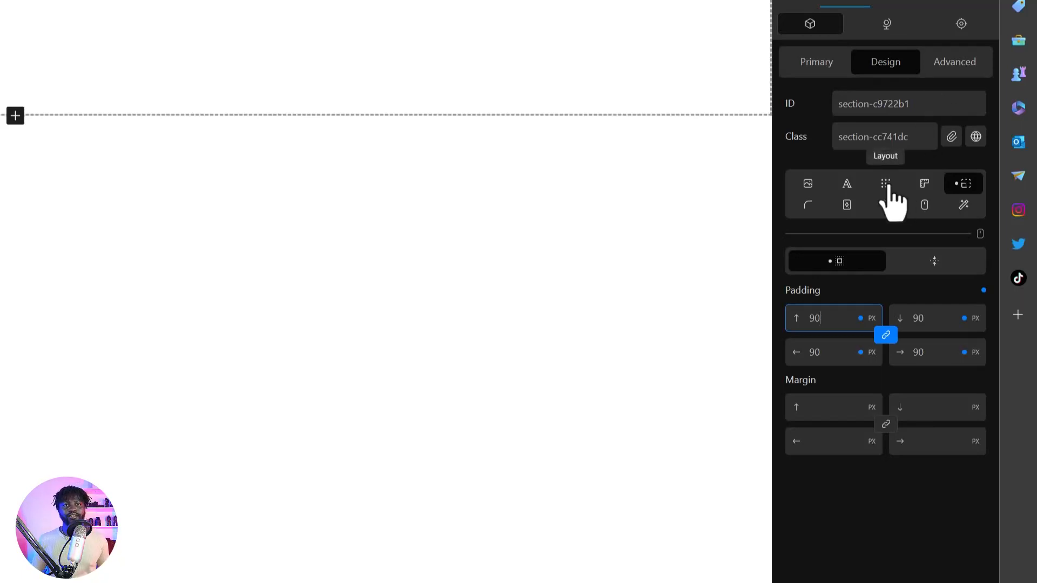
click(886, 183)
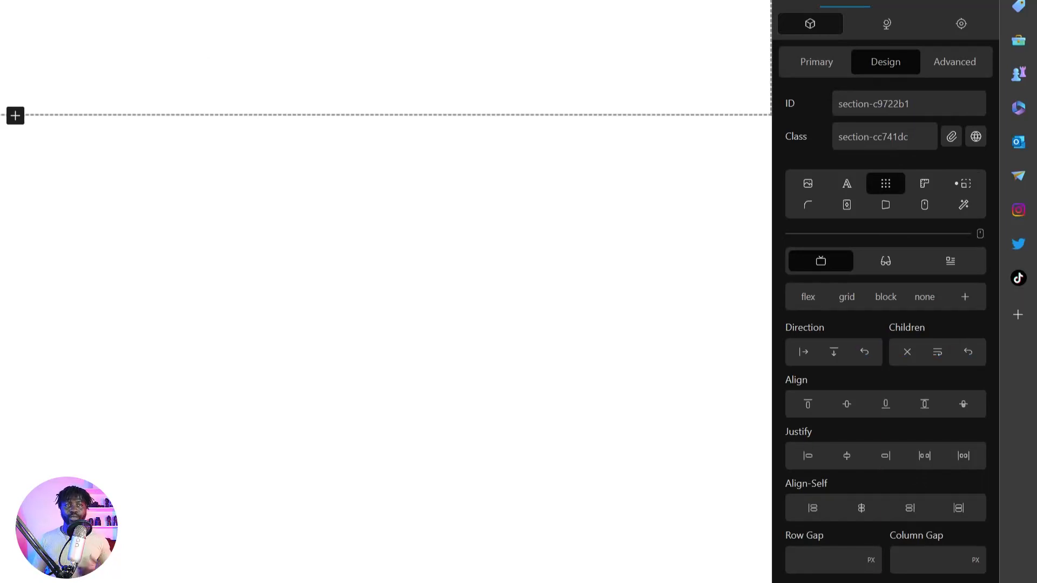
click(807, 297)
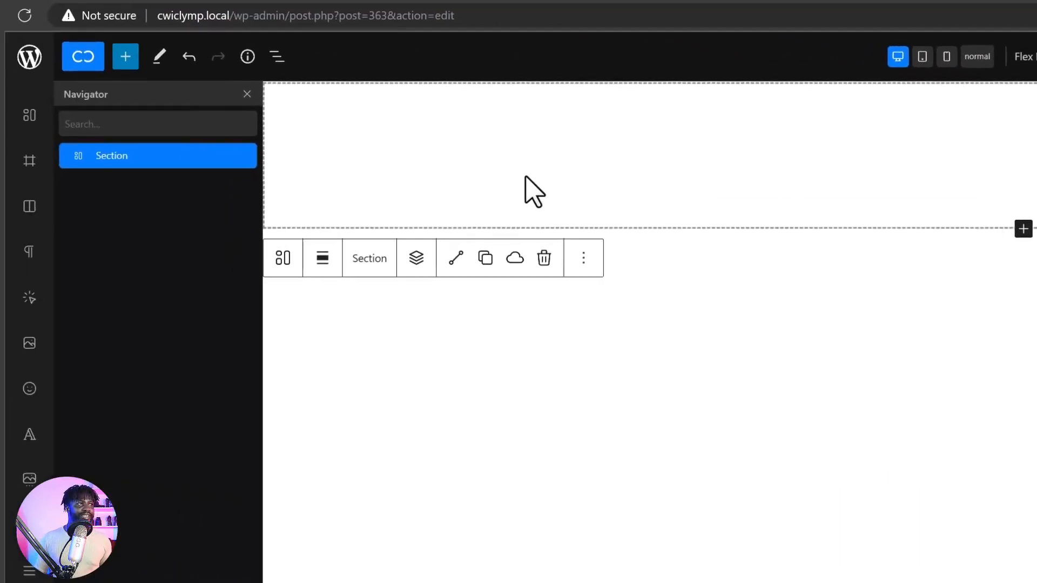
Add three Div blocks and arrange them as siblings directly inside the section
click(27, 167)
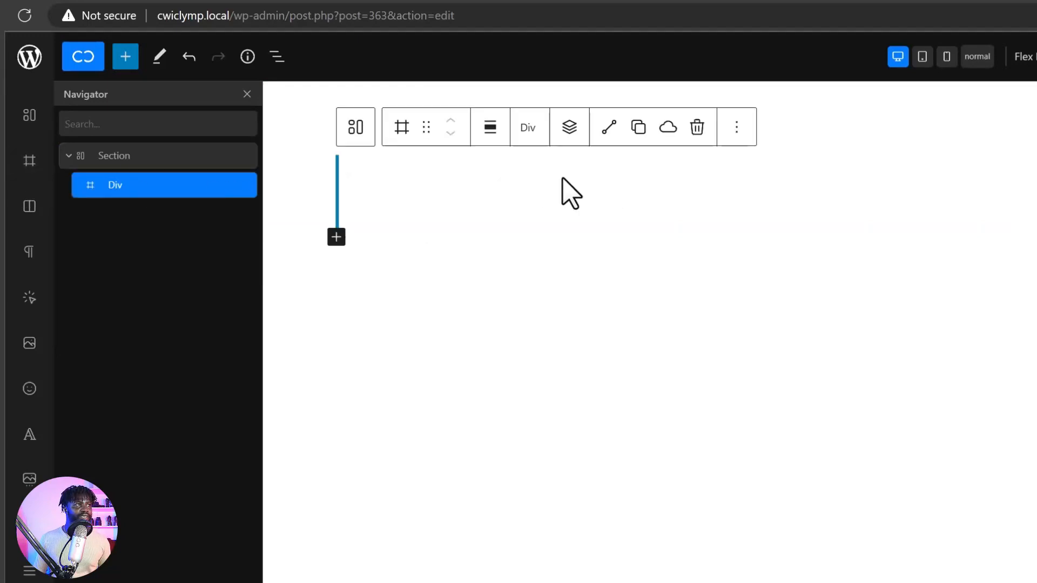
click(32, 162)
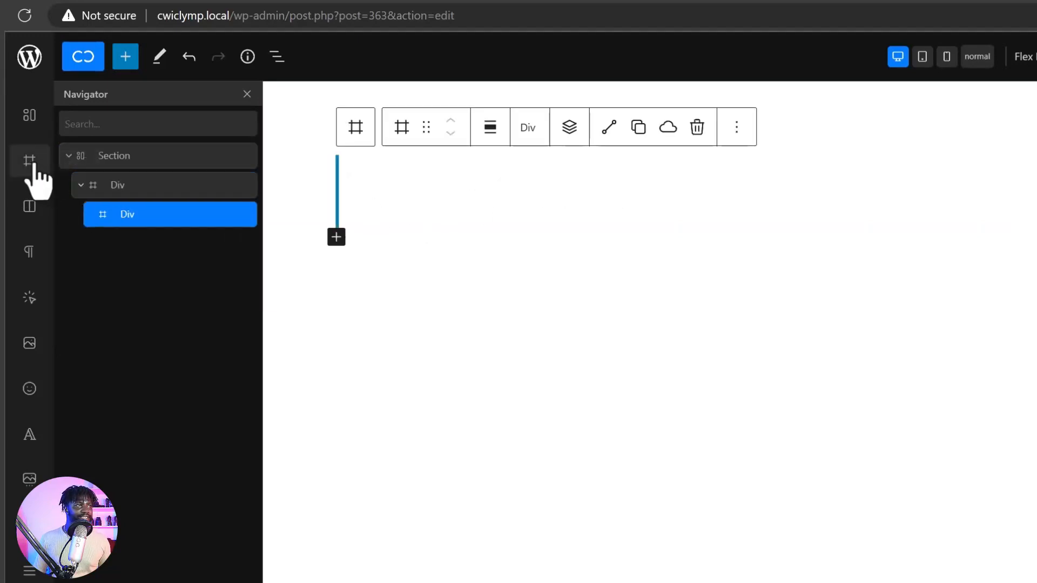
click(33, 163)
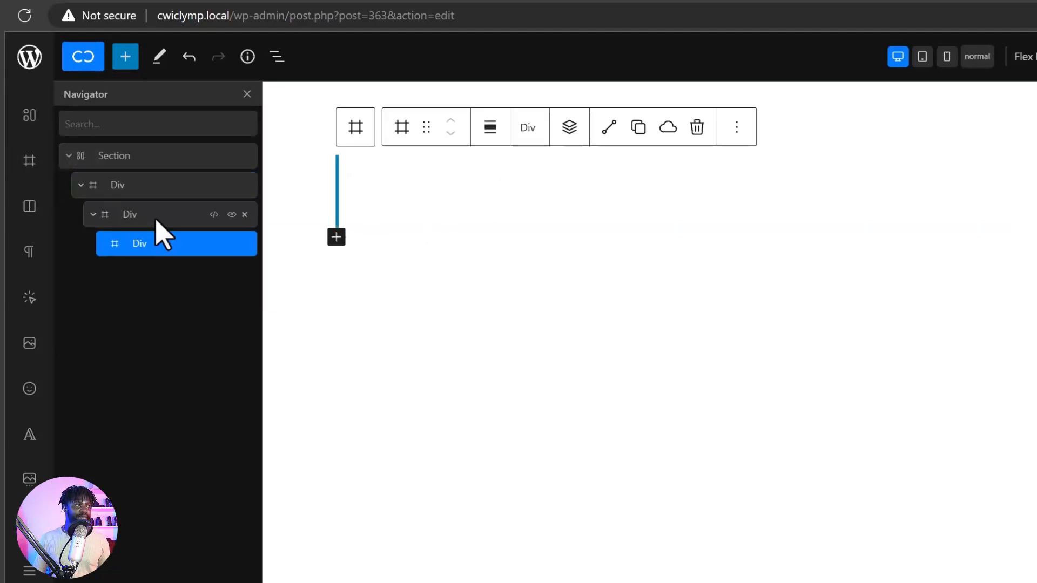
drag(141, 218, 162, 303)
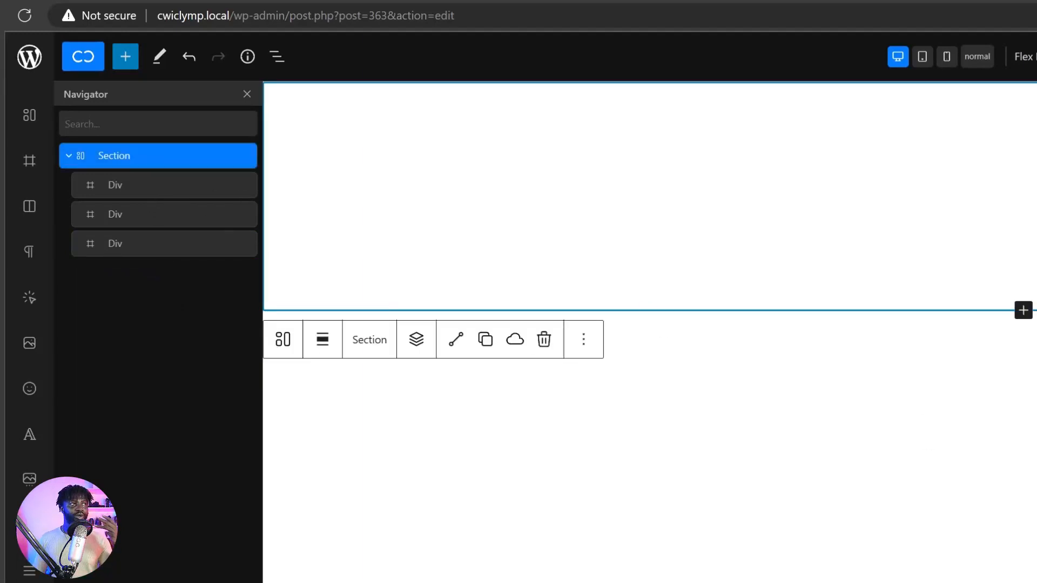
Set the width of each of the three divs to 650 px
click(129, 186)
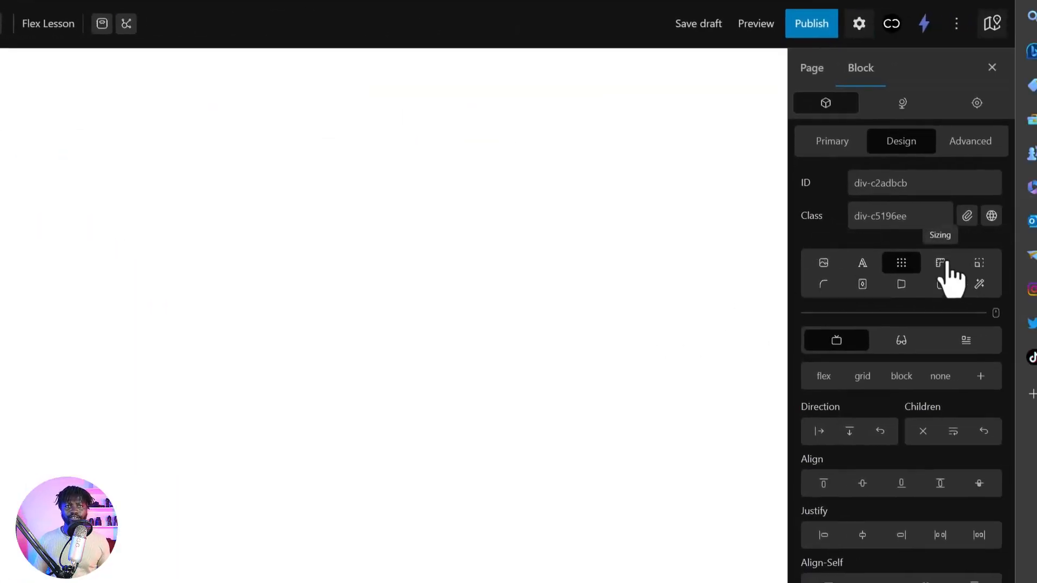
click(942, 264)
click(935, 365)
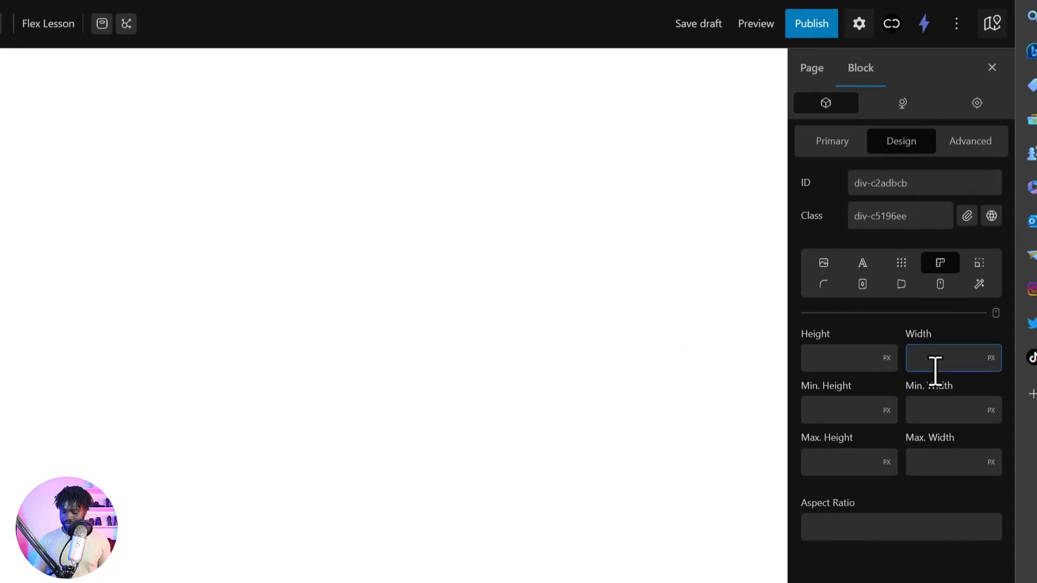
text(650)
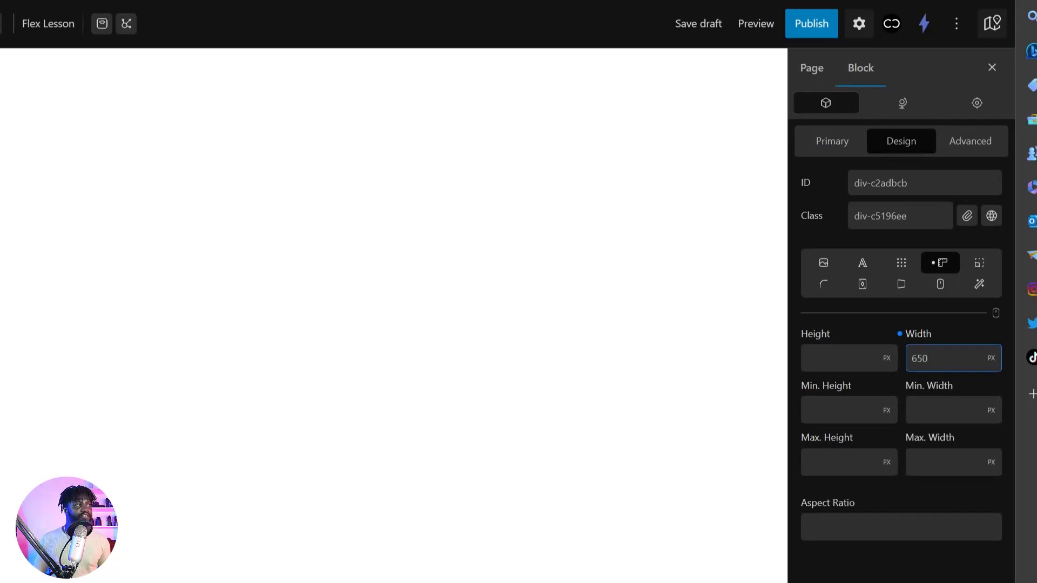
click(954, 358)
text(6)
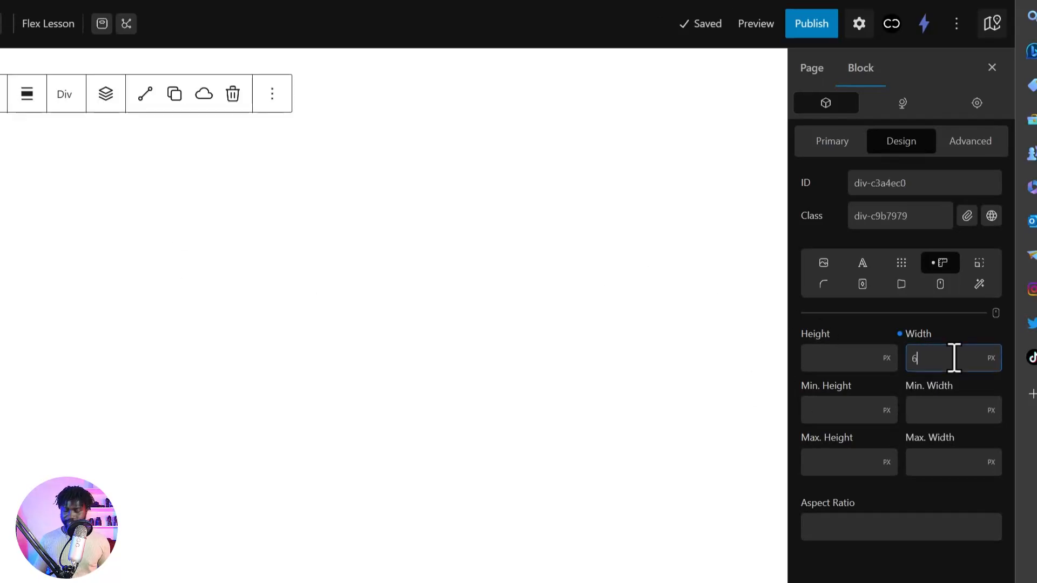
text(50)
click(86, 123)
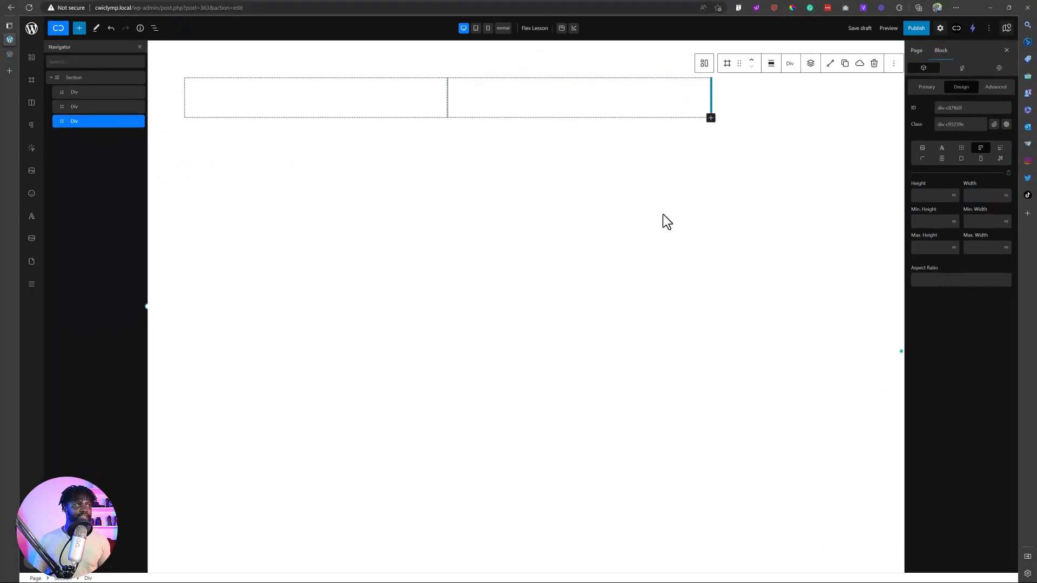
click(978, 198)
text(650)
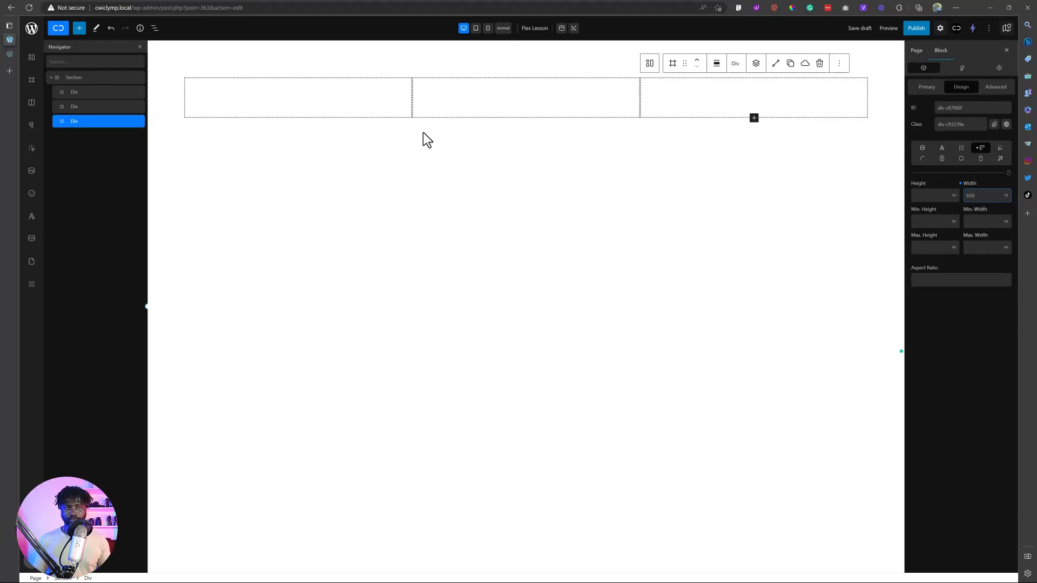
Set the height of each of the three divs to 120 px
click(88, 79)
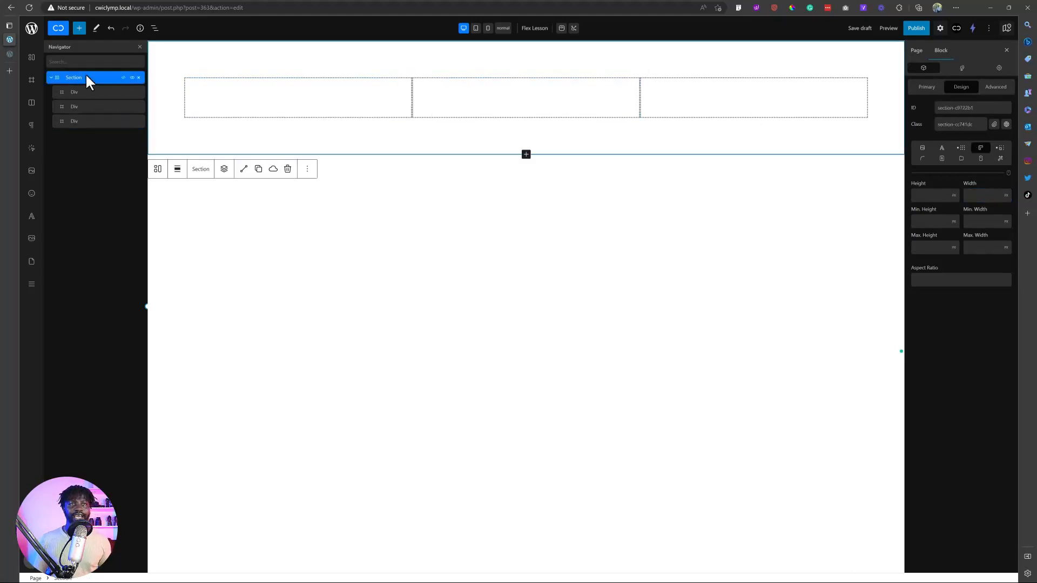
click(80, 94)
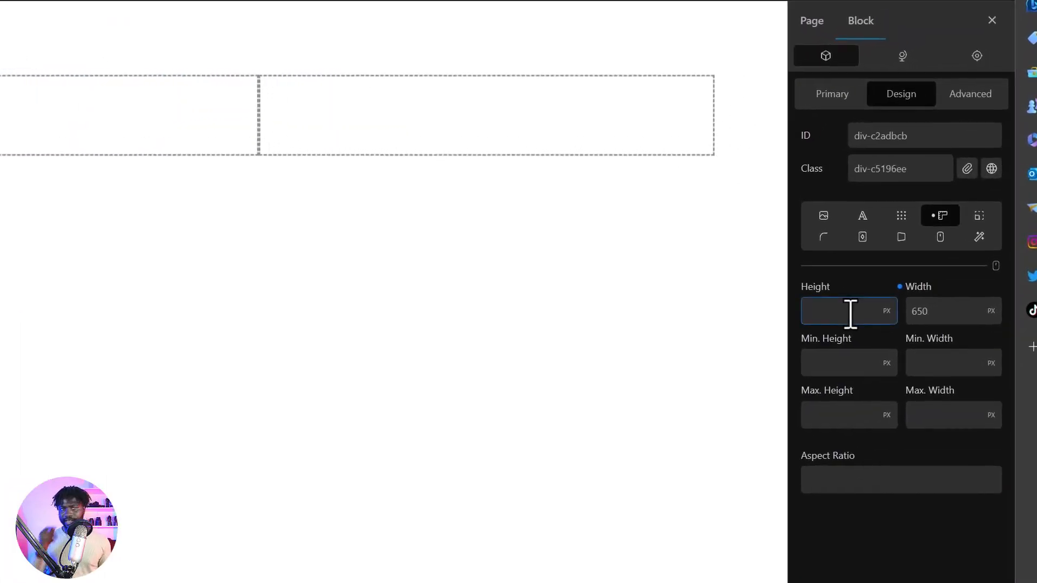
text(120)
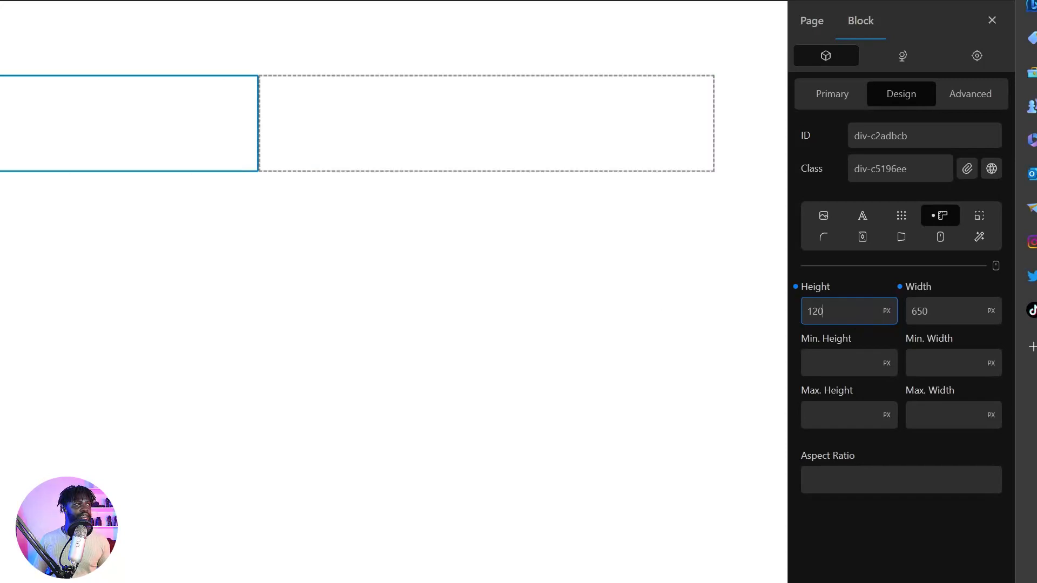
click(30, 123)
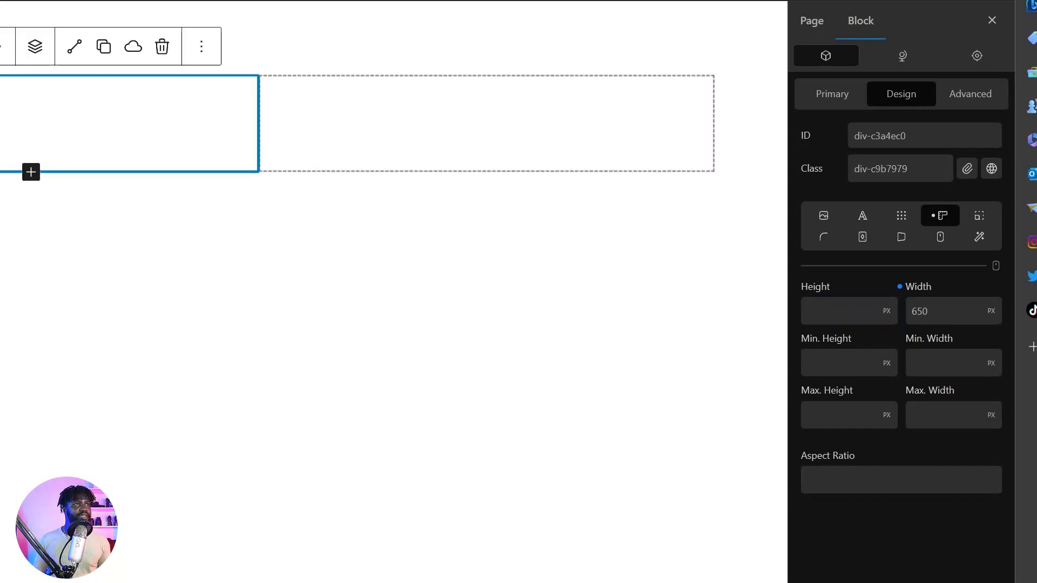
click(851, 315)
text(120)
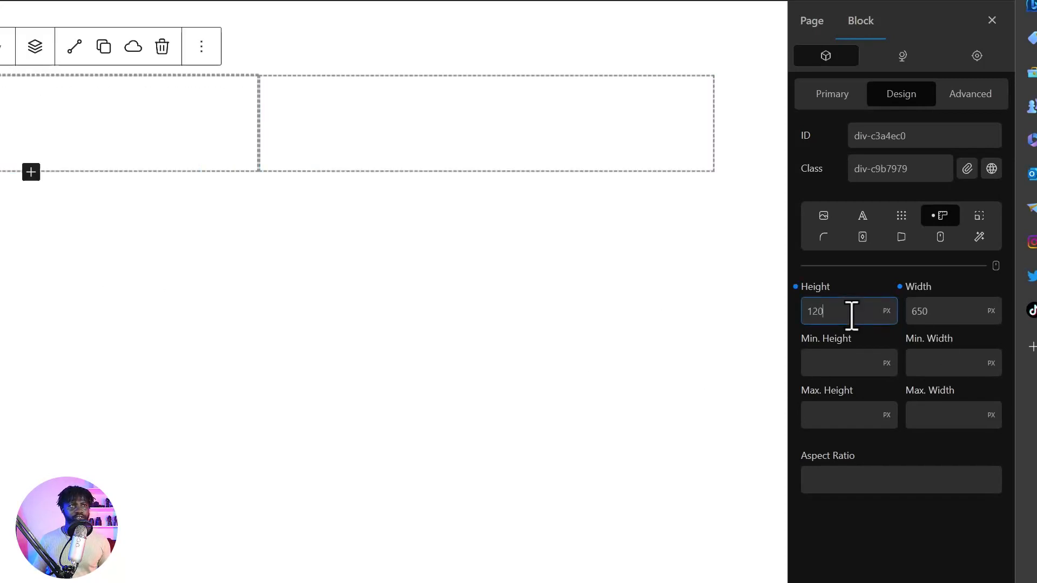
click(486, 124)
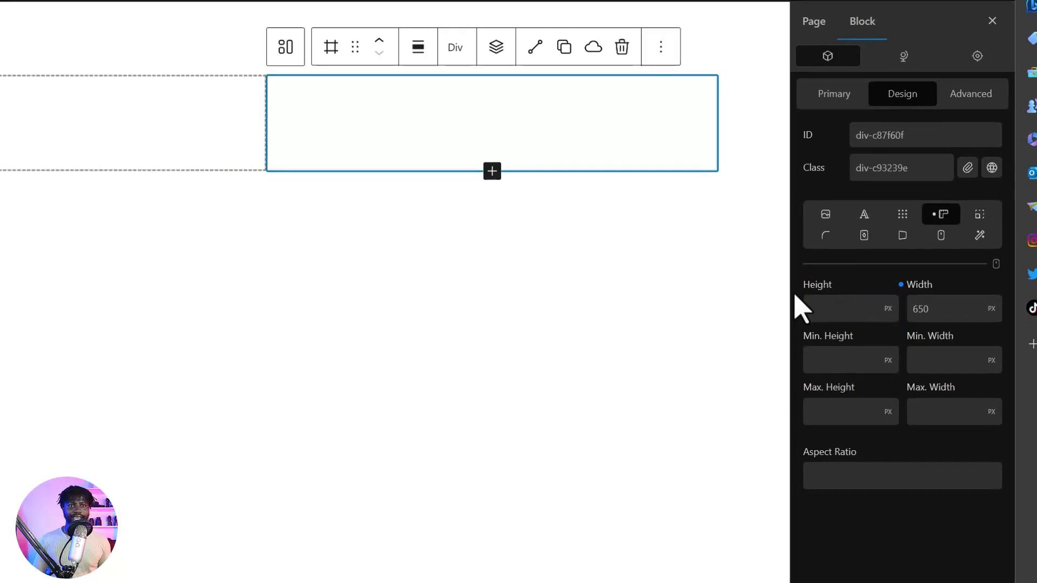
click(822, 311)
text(120)
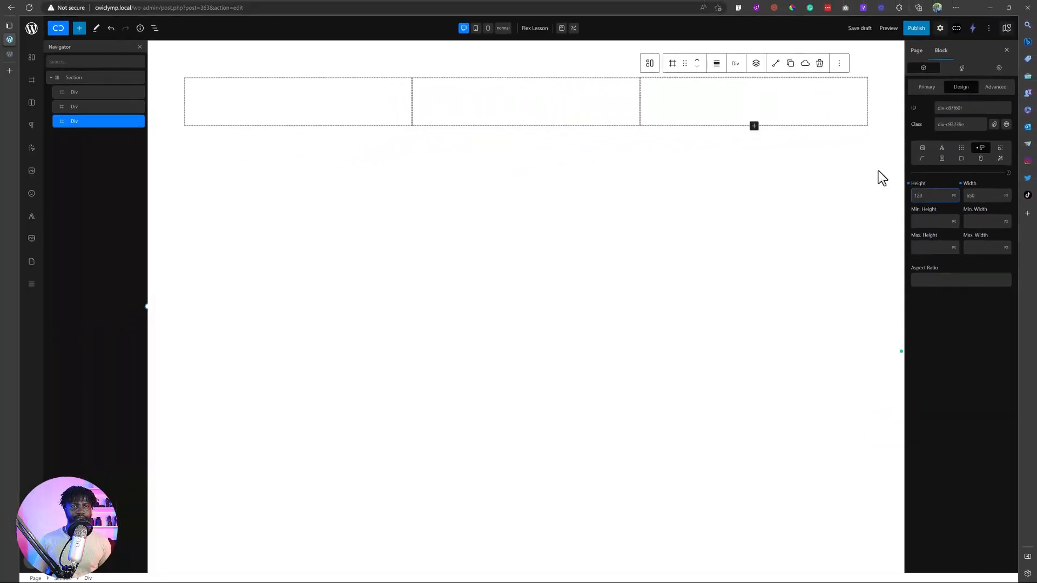
Give the third div a solid red background, #d96e6e
click(924, 154)
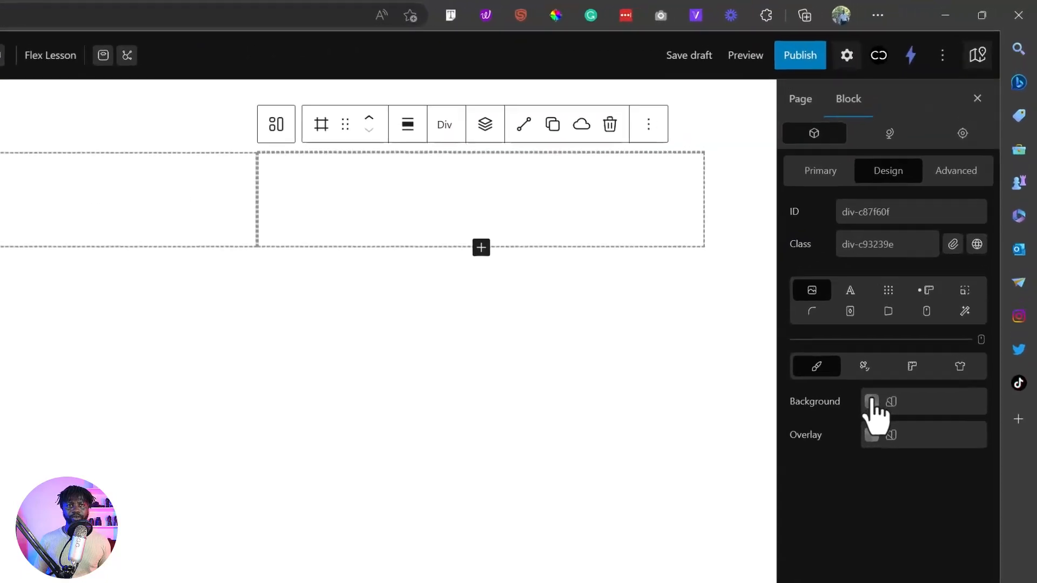
click(935, 250)
drag(869, 334, 880, 323)
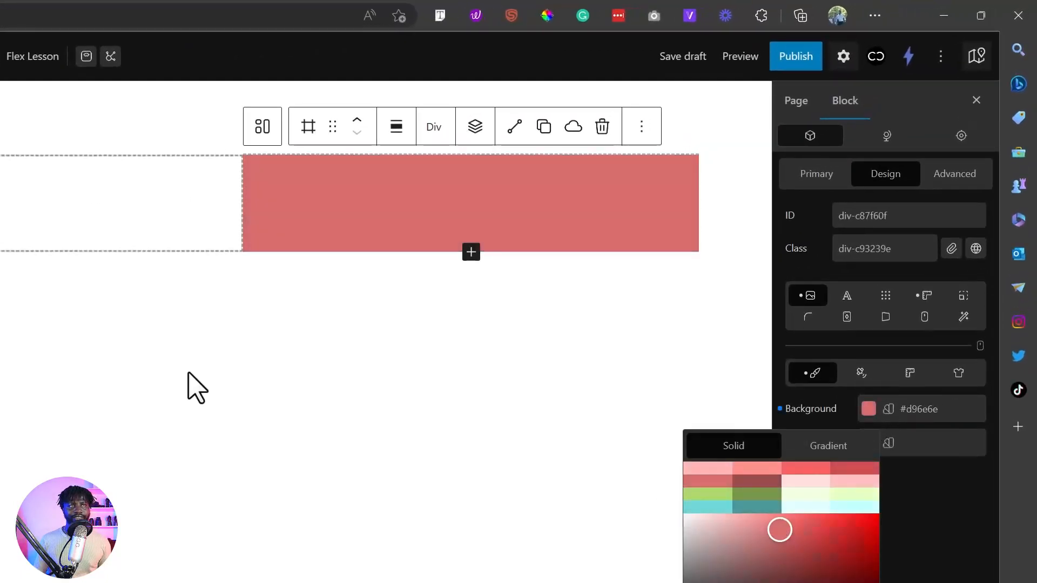
Give the middle div a solid yellow background, #d7e057
click(85, 234)
click(868, 411)
click(794, 562)
drag(794, 563, 791, 550)
click(817, 492)
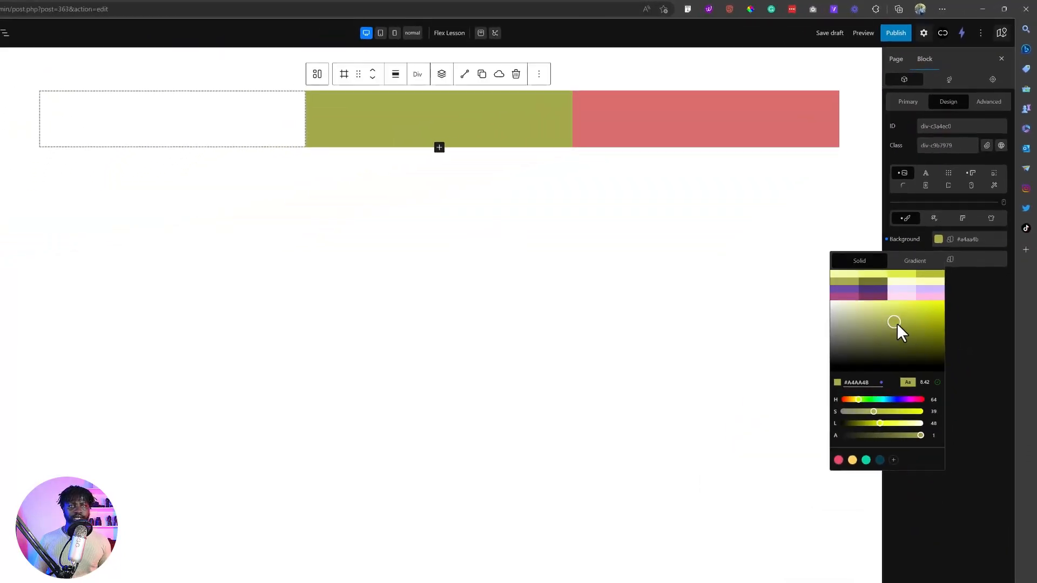
click(900, 306)
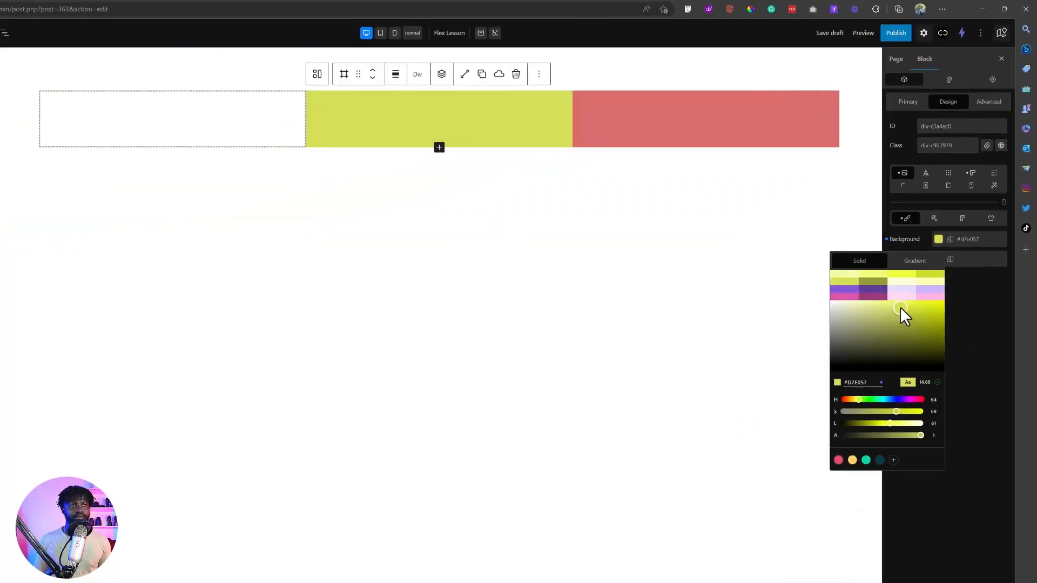
Give the first div a solid green background, #41d26d
click(267, 119)
click(938, 240)
click(909, 312)
drag(845, 399, 875, 400)
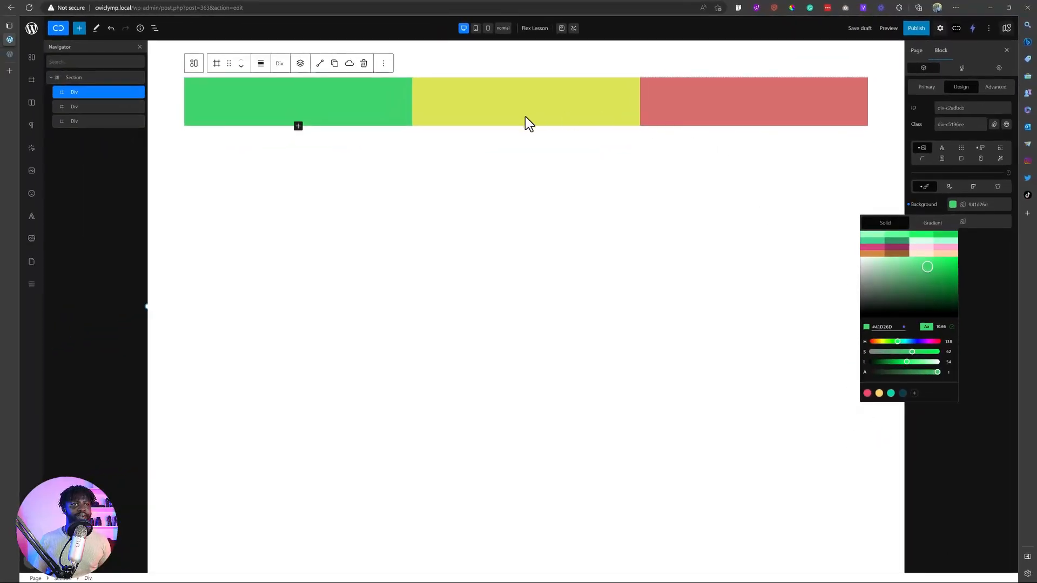
click(682, 103)
shift+click(524, 109)
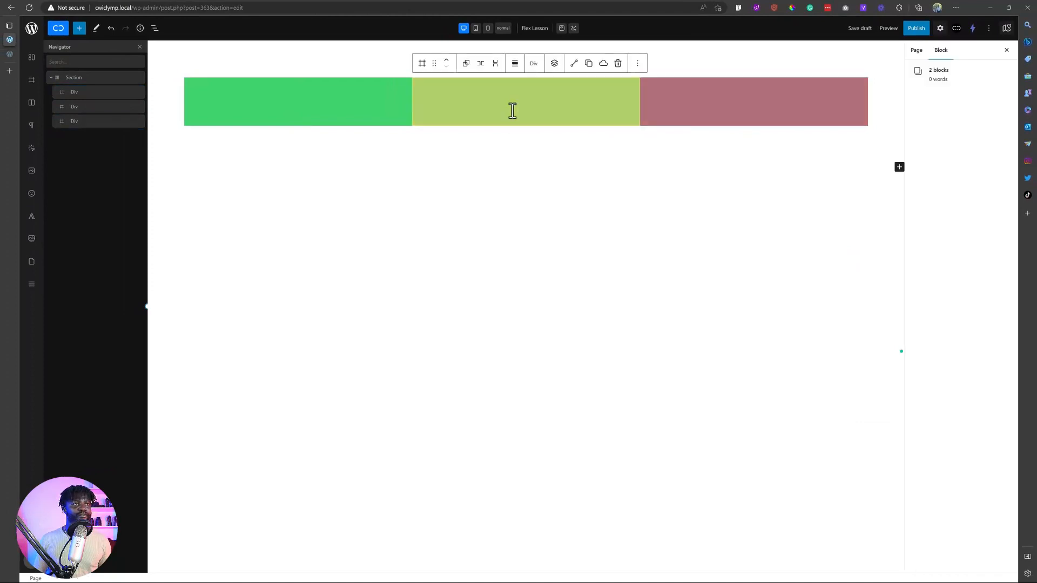
click(614, 181)
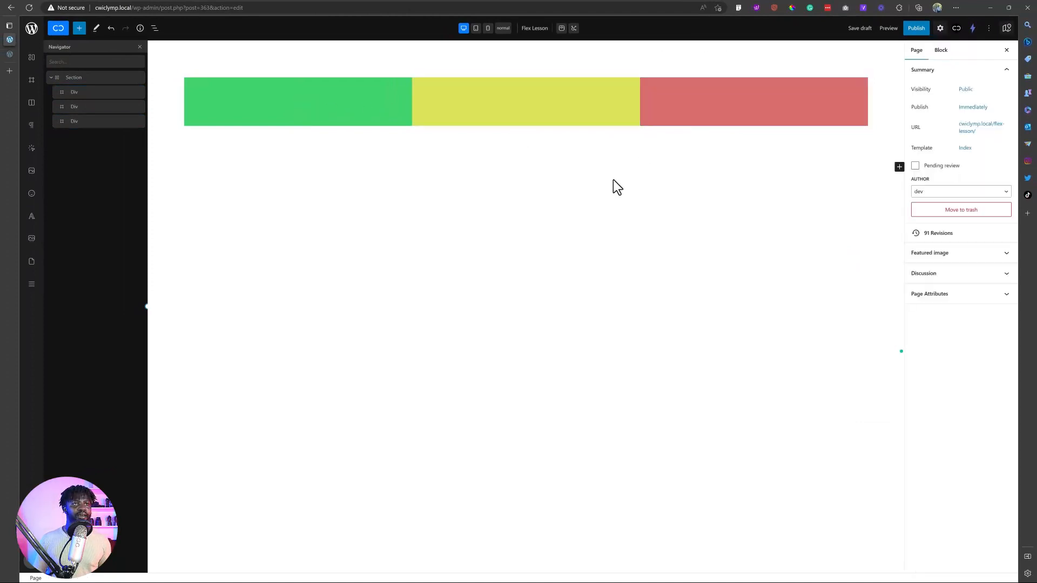
Reorder the divs in the section so they run red, yellow, green, and select the red one
click(683, 114)
mouse_move(80, 121)
mouse_down()
mouse_move(83, 90)
mouse_move(90, 121)
mouse_up()
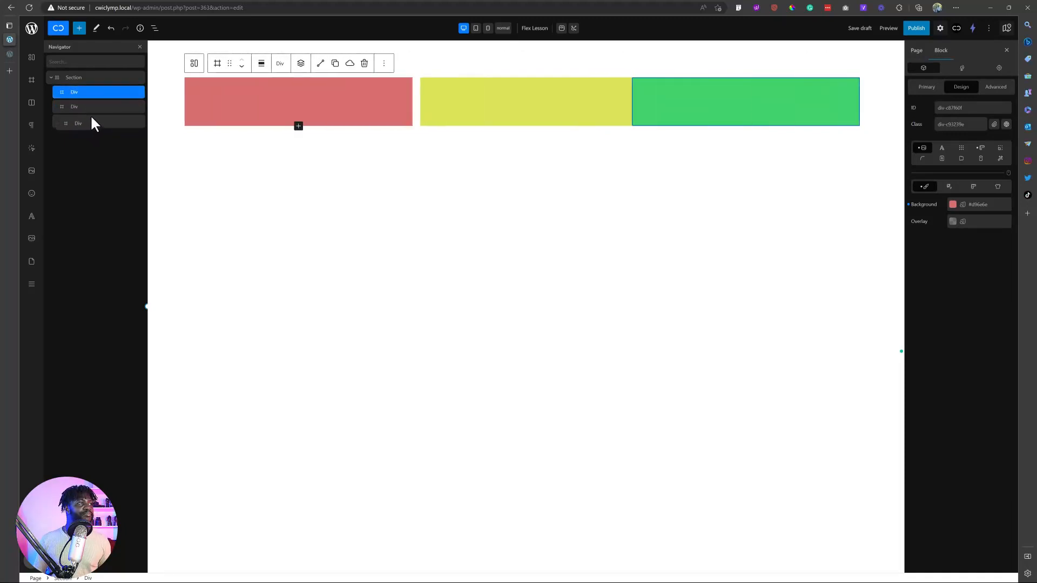
click(381, 115)
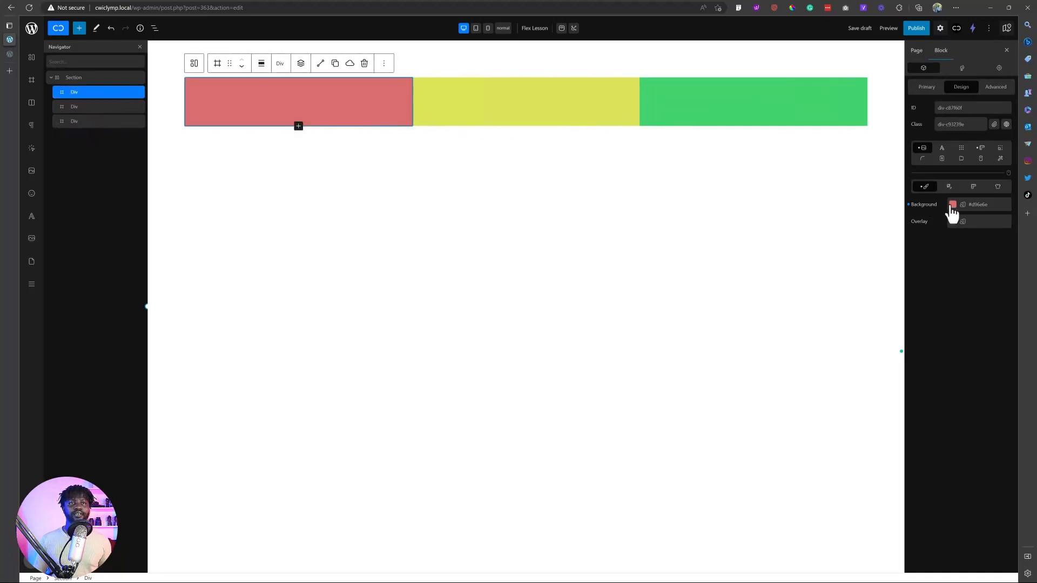
Change the background colours of the three divs to stronger, more saturated shades of red, yellow and green
click(952, 205)
click(929, 265)
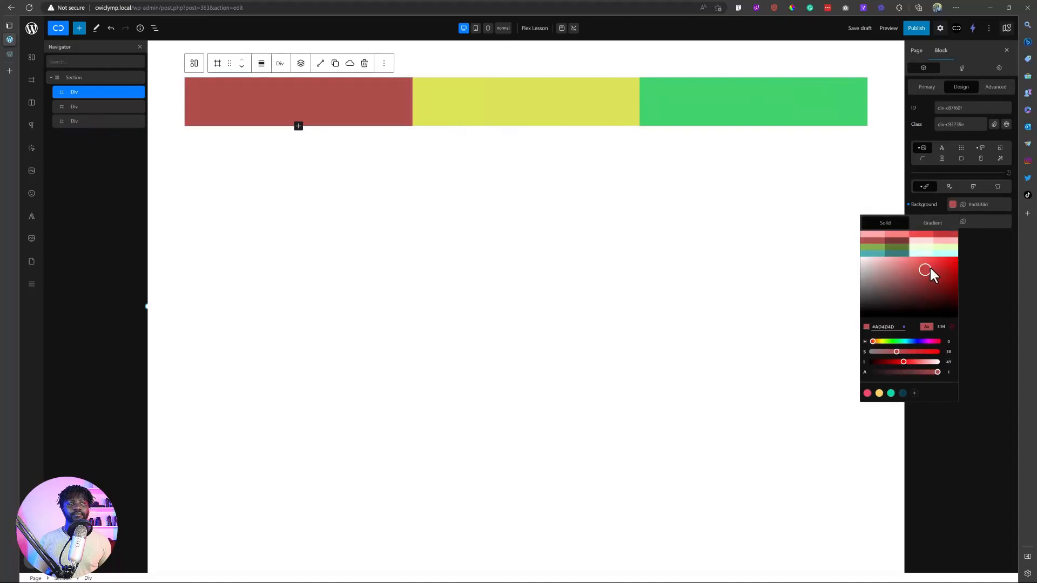
click(567, 107)
click(953, 206)
mouse_move(937, 262)
mouse_down()
mouse_move(927, 265)
mouse_move(941, 260)
mouse_up()
click(745, 108)
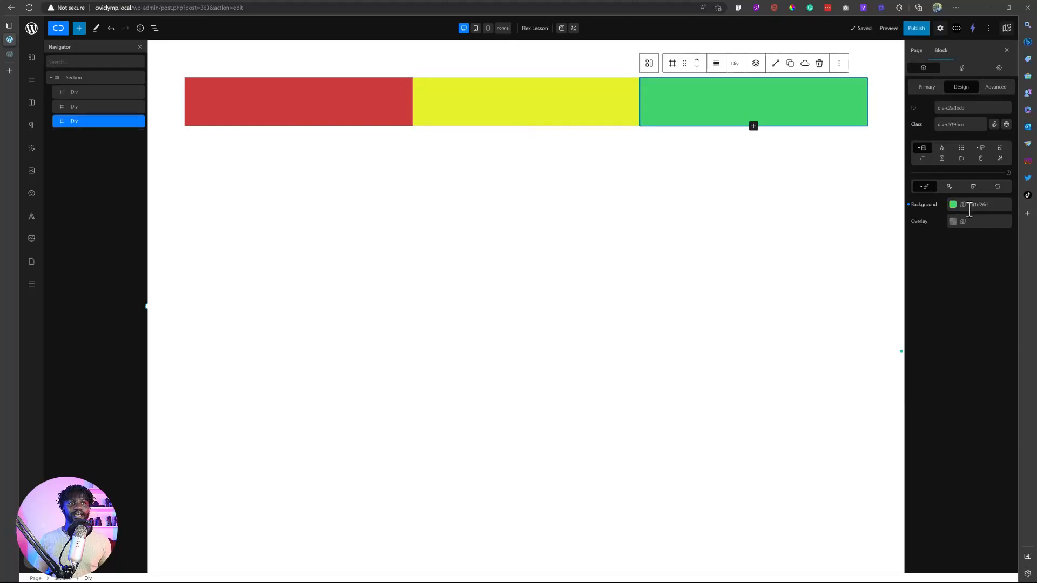
click(953, 205)
drag(924, 267, 935, 270)
click(670, 211)
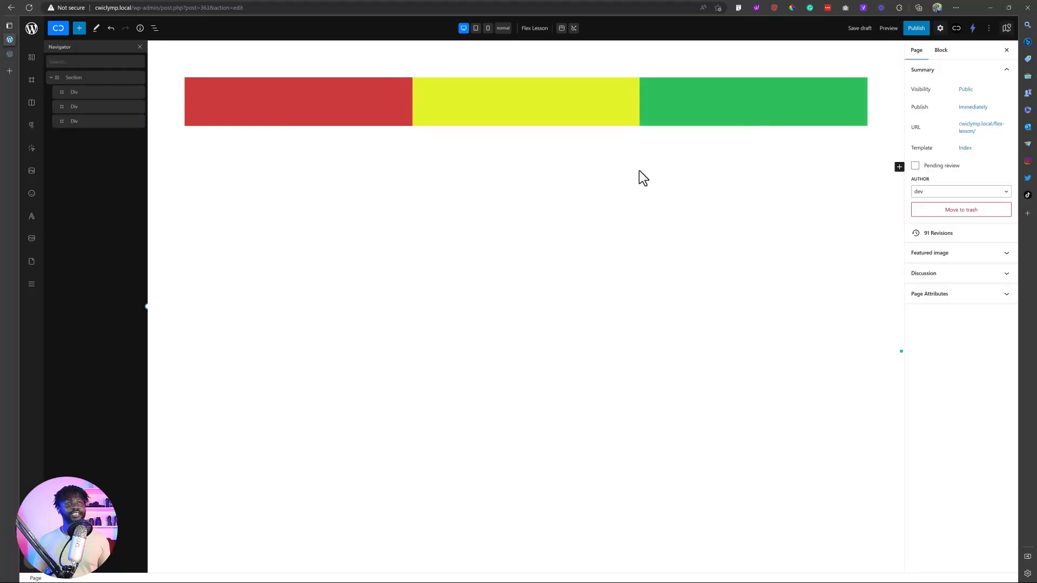
Give the section containing the three divs a solid dark background, #222121, and leave the section selected
click(523, 61)
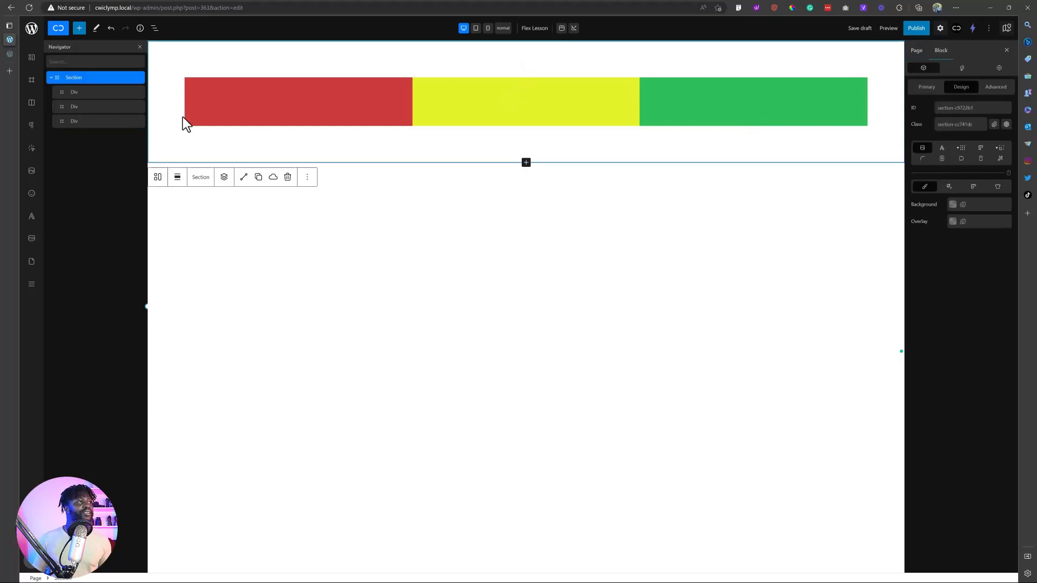
mouse_move(902, 284)
mouse_down()
mouse_move(882, 283)
mouse_move(863, 305)
mouse_up()
click(710, 219)
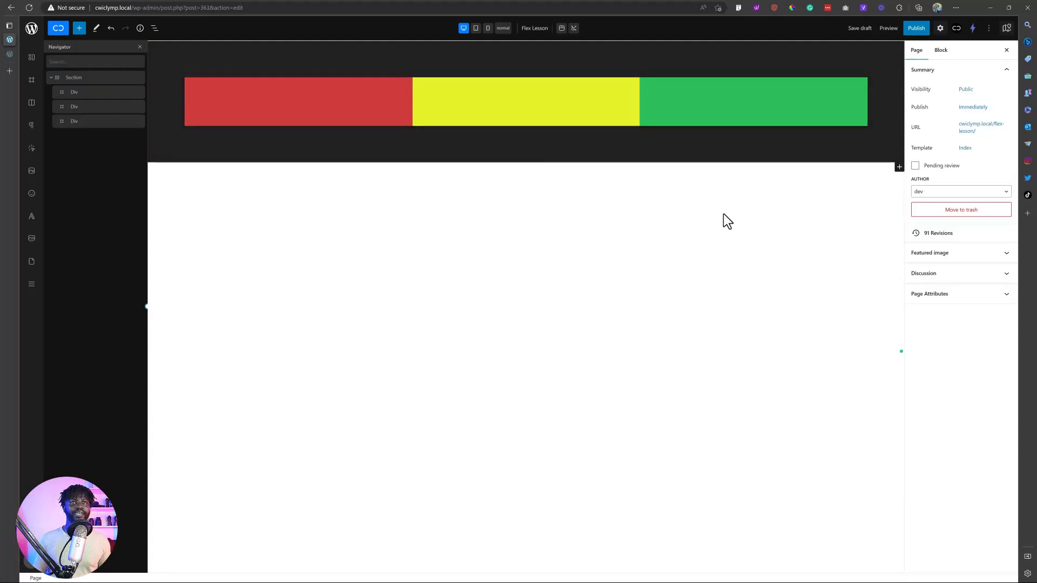
click(707, 140)
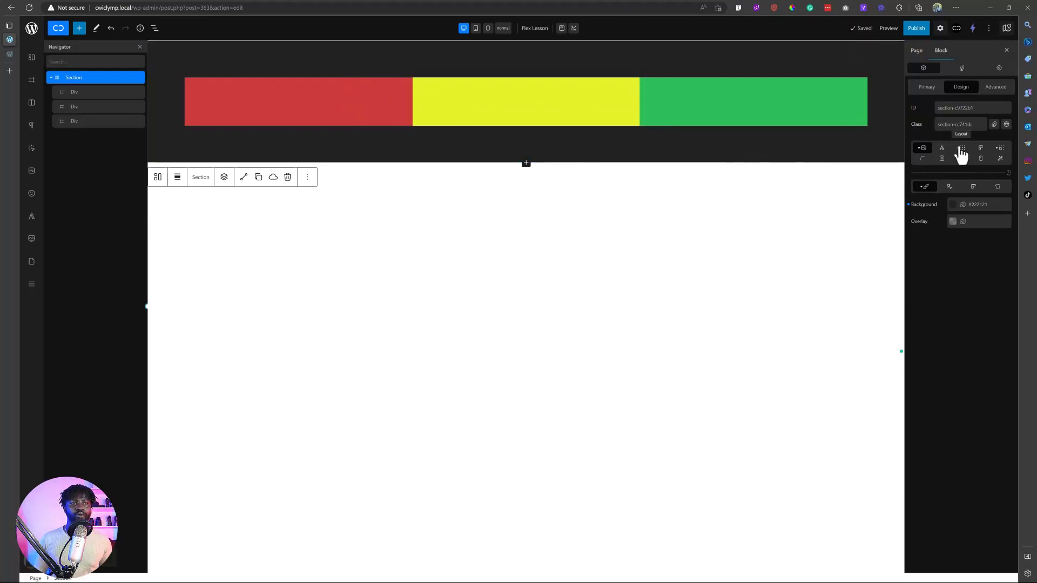
Reload the front-end view of the page to check the coloured divs, and return to the page editor
click(8, 53)
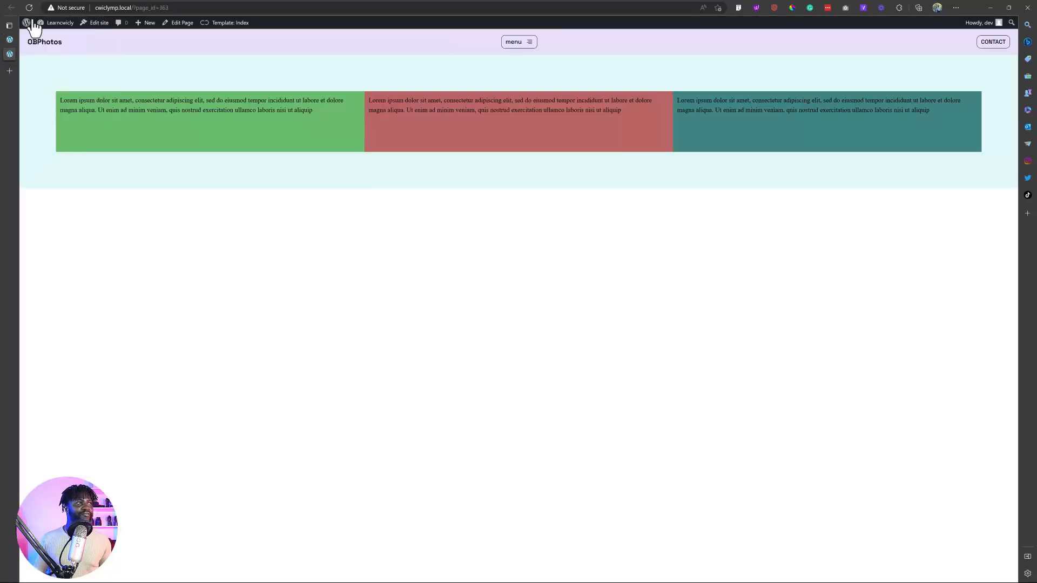
click(29, 7)
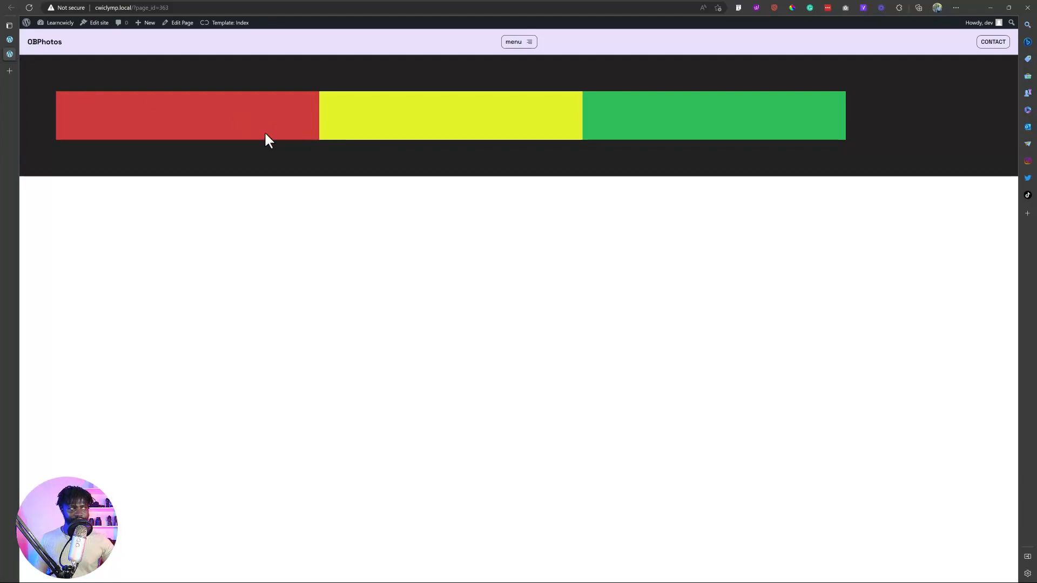
click(10, 39)
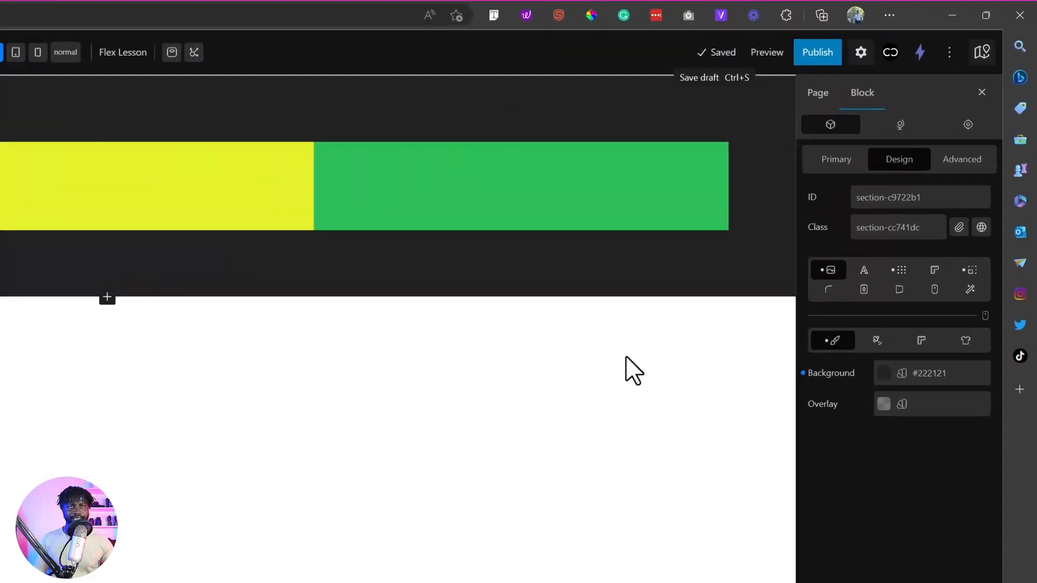
Explicitly set the section's flex direction to row in its layout settings
click(888, 299)
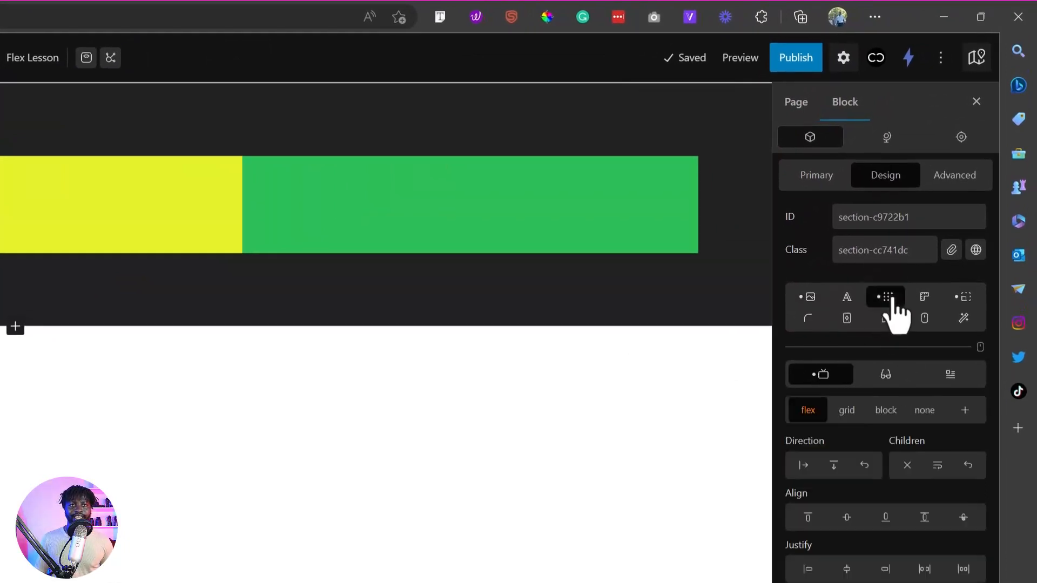
click(803, 466)
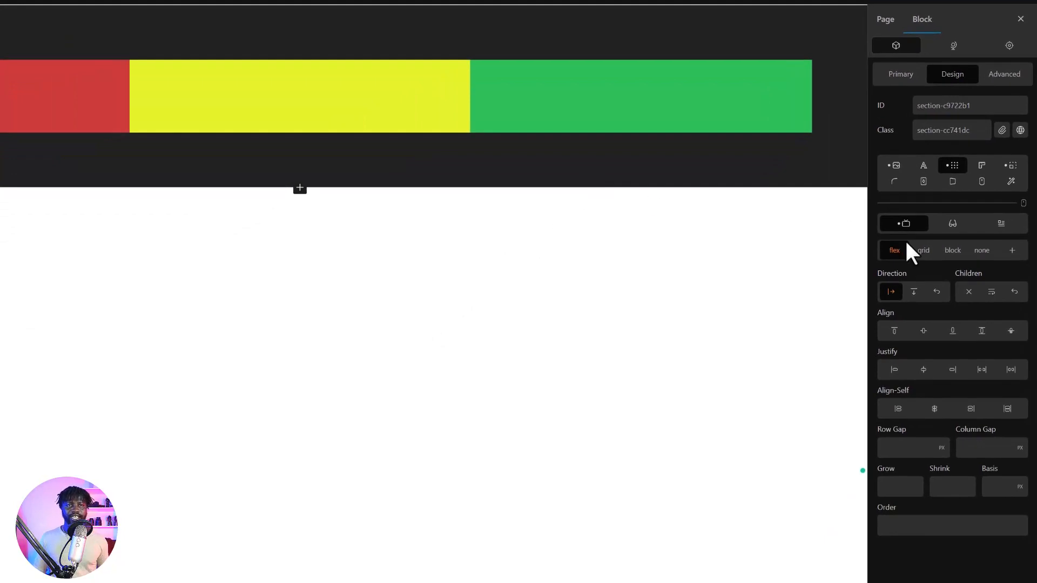
Try column, column-reverse and row-reverse as the section's flex direction, ending on the plain row direction
click(914, 294)
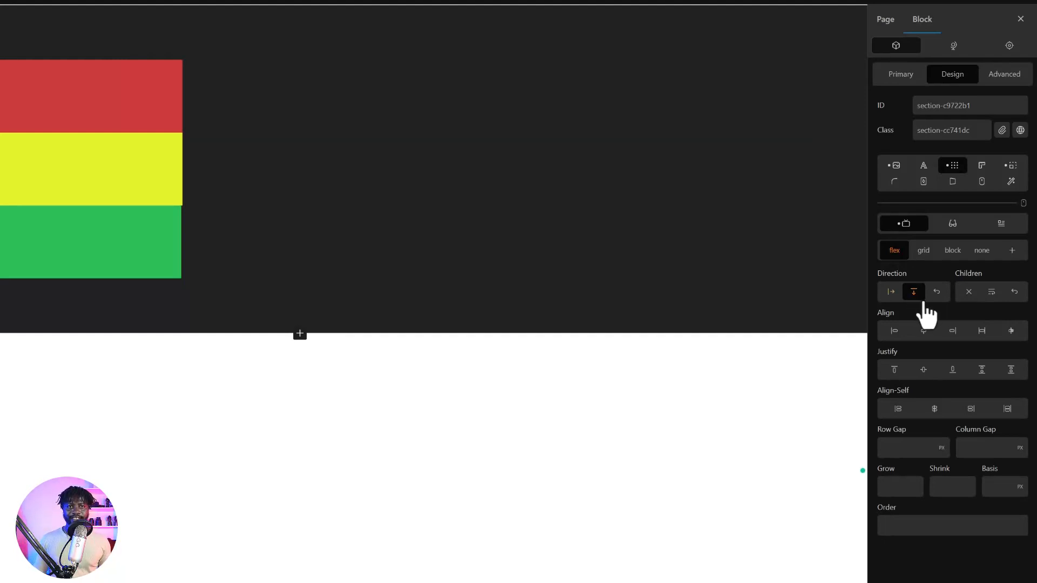
click(938, 293)
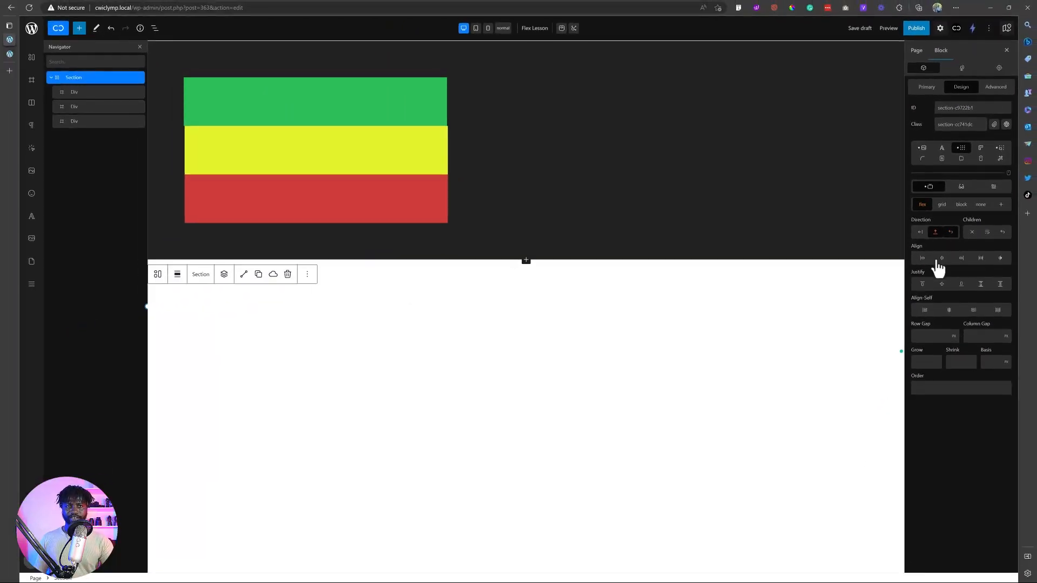
click(921, 233)
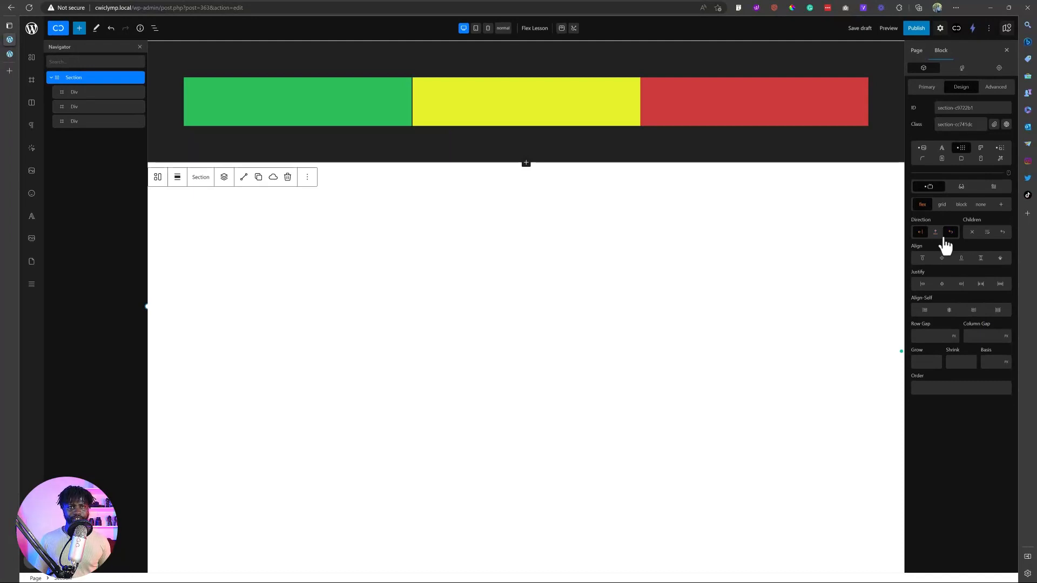
click(936, 233)
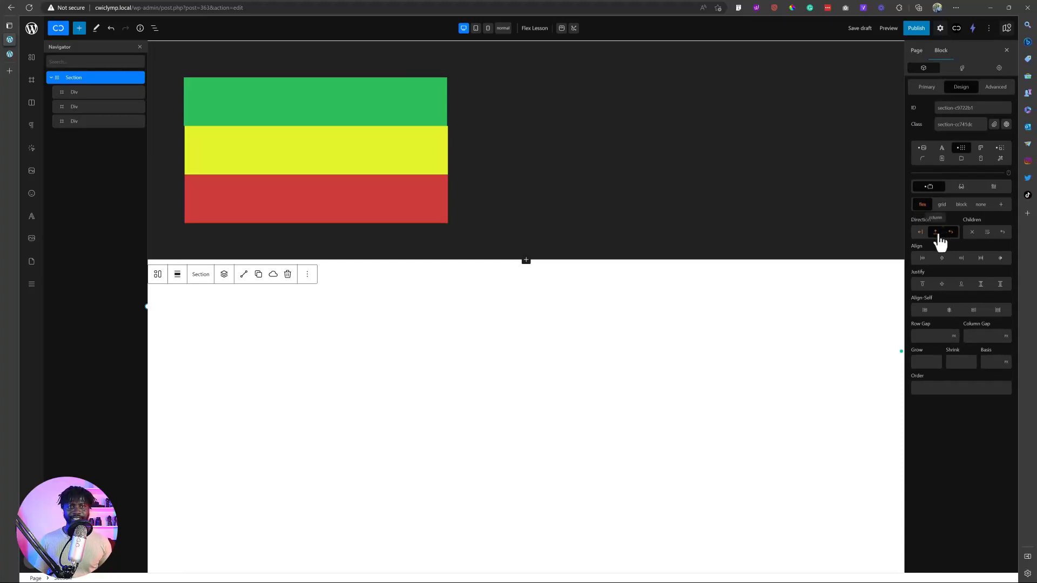
click(951, 232)
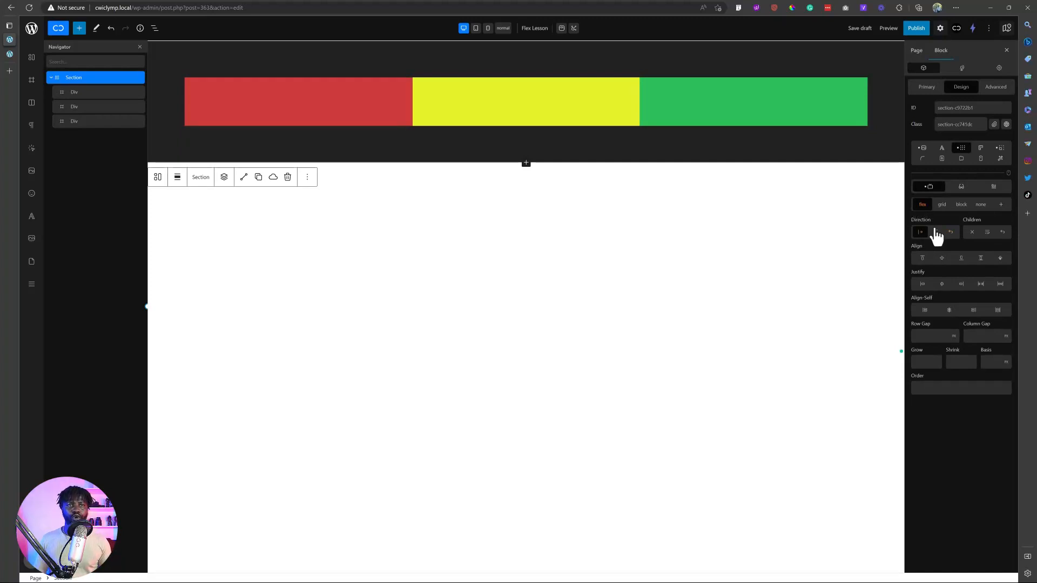
click(936, 233)
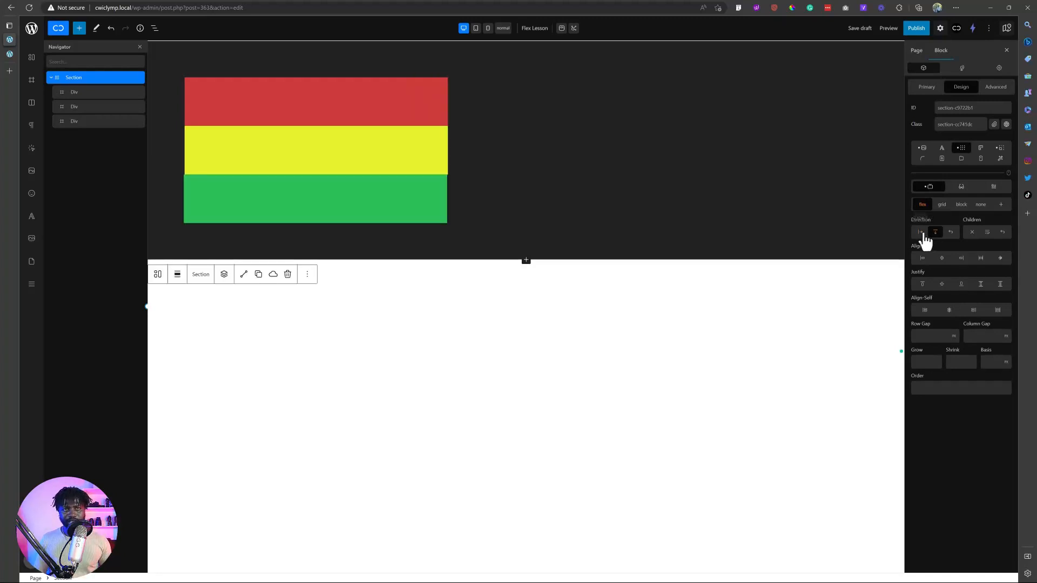
click(921, 233)
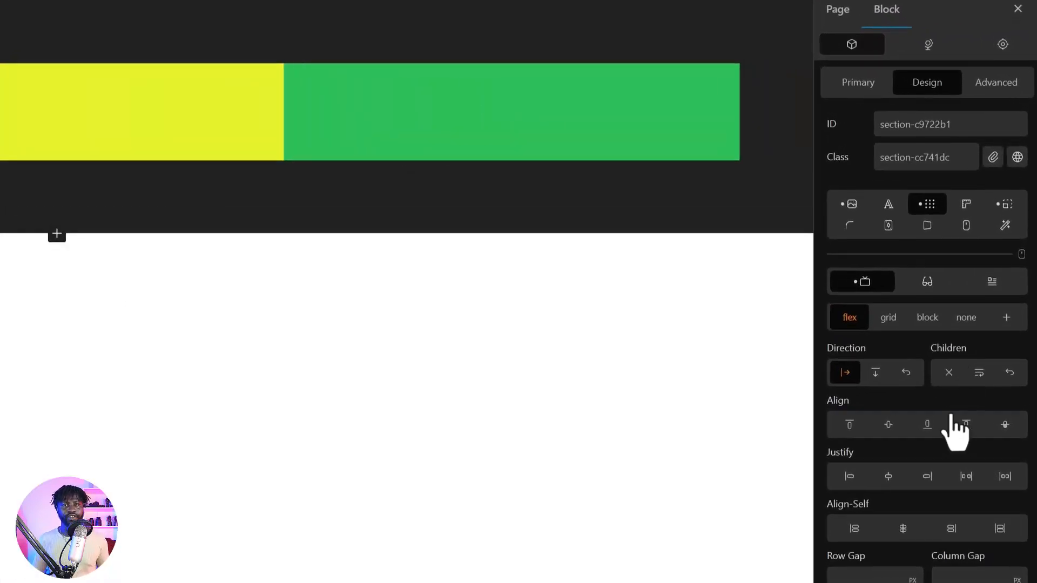
Try the no-wrap and wrap options for the section's children
click(950, 374)
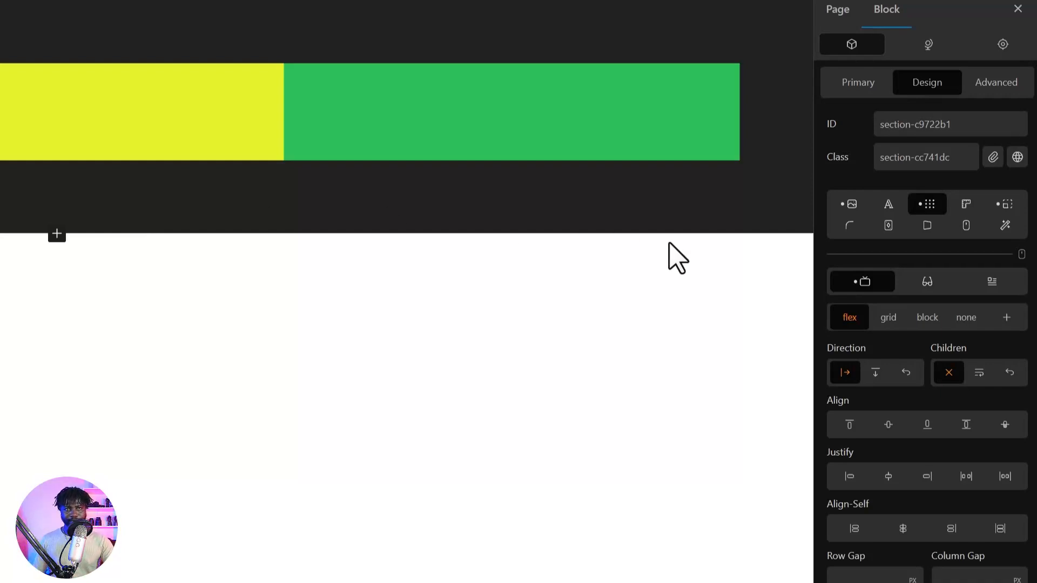
click(981, 374)
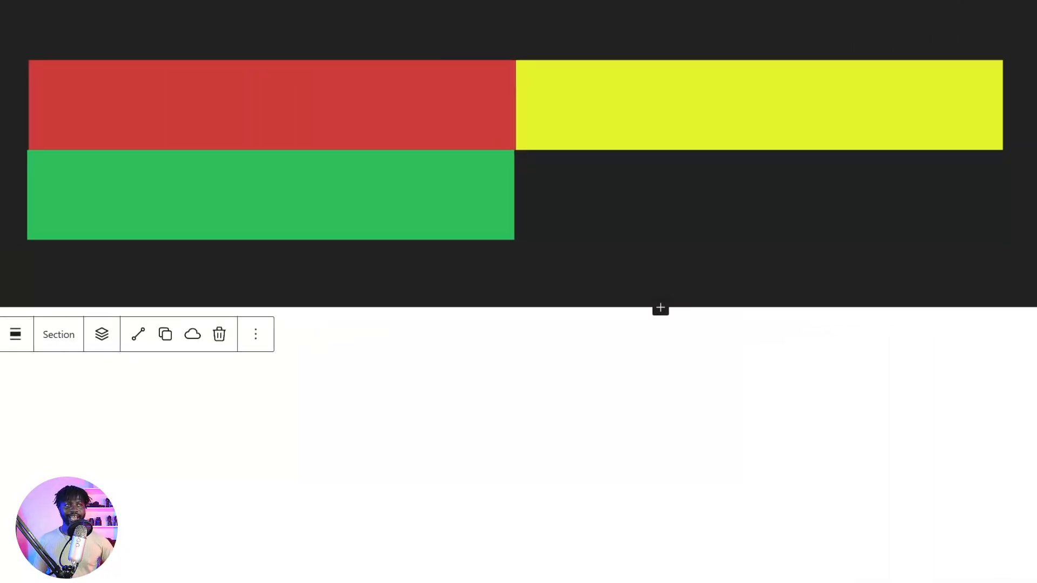
Check the sizing settings of the red div, and return to the layout settings
click(310, 114)
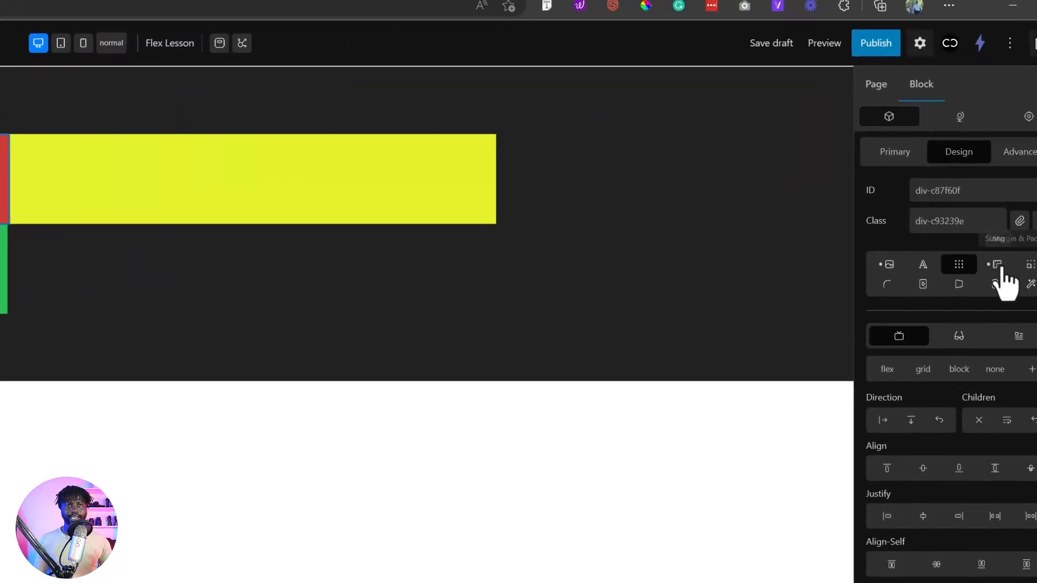
click(1001, 269)
click(963, 269)
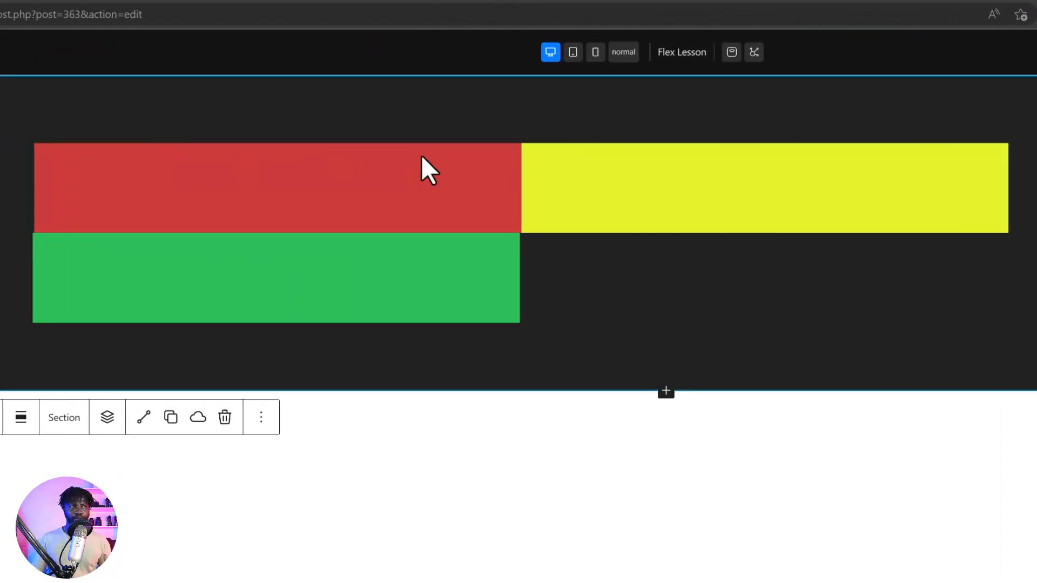
Examine how the wrapped divs sit within the section, compare them with the front-end page, and return to the editor
click(340, 185)
click(748, 194)
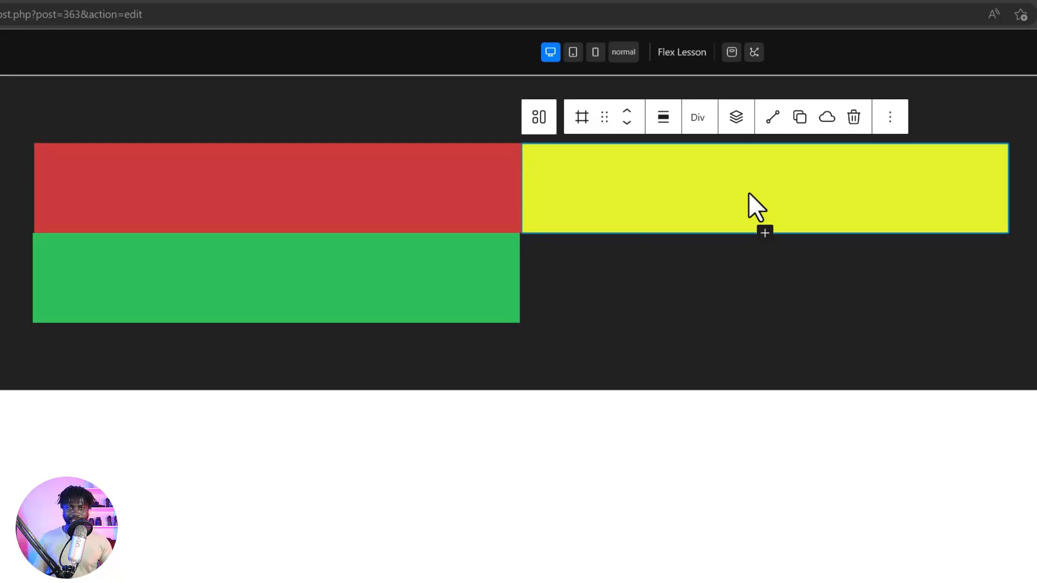
click(819, 276)
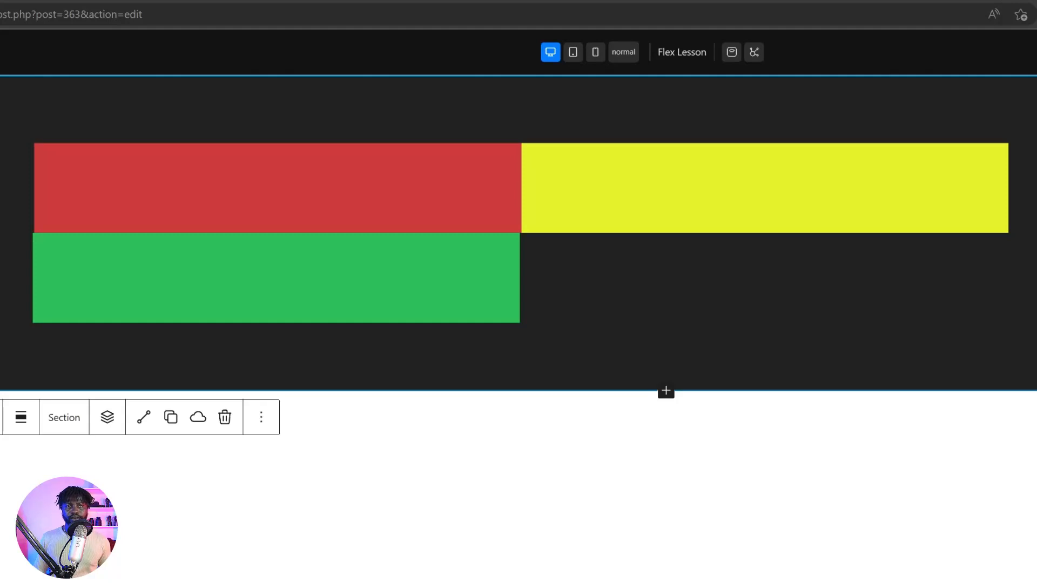
click(435, 273)
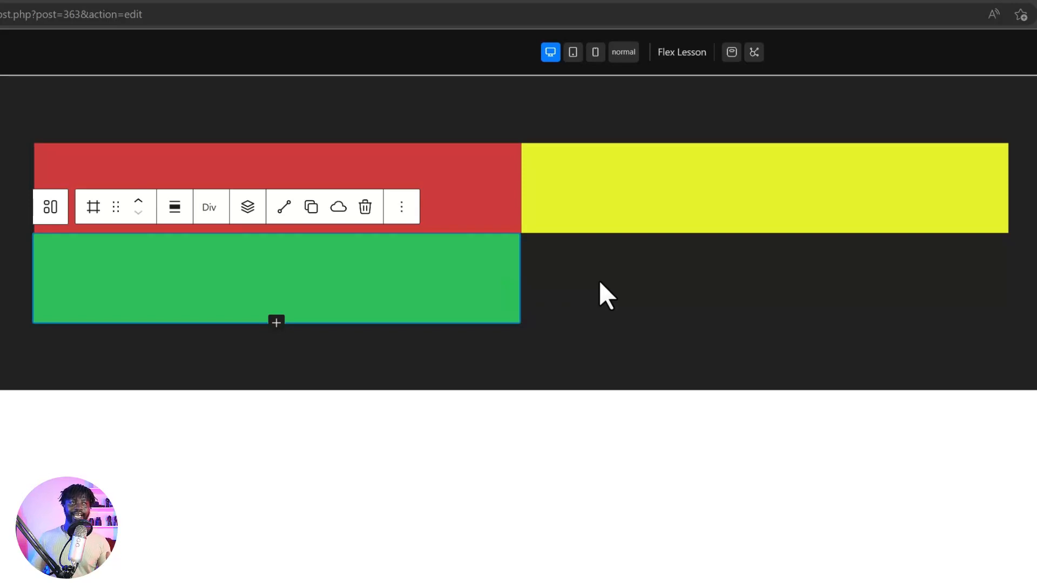
click(564, 124)
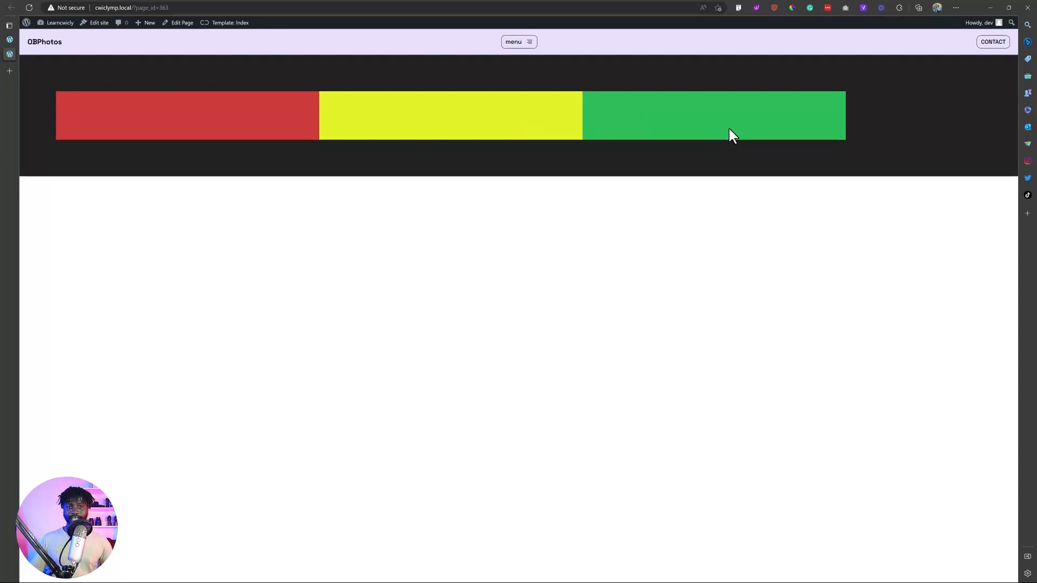
click(10, 39)
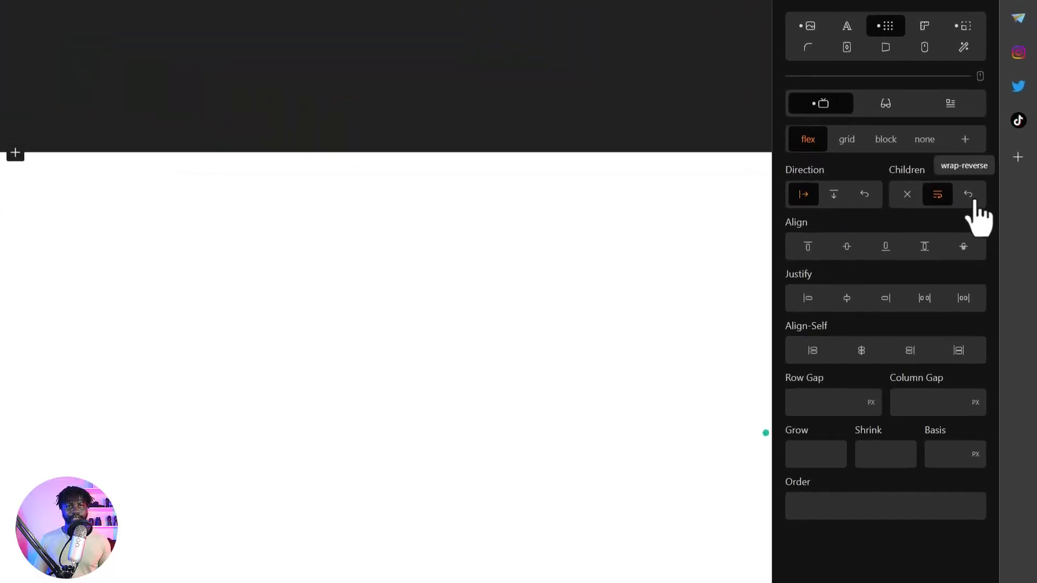
Try wrap-reverse on the section's children, with the row direction both reversed and normal
click(970, 196)
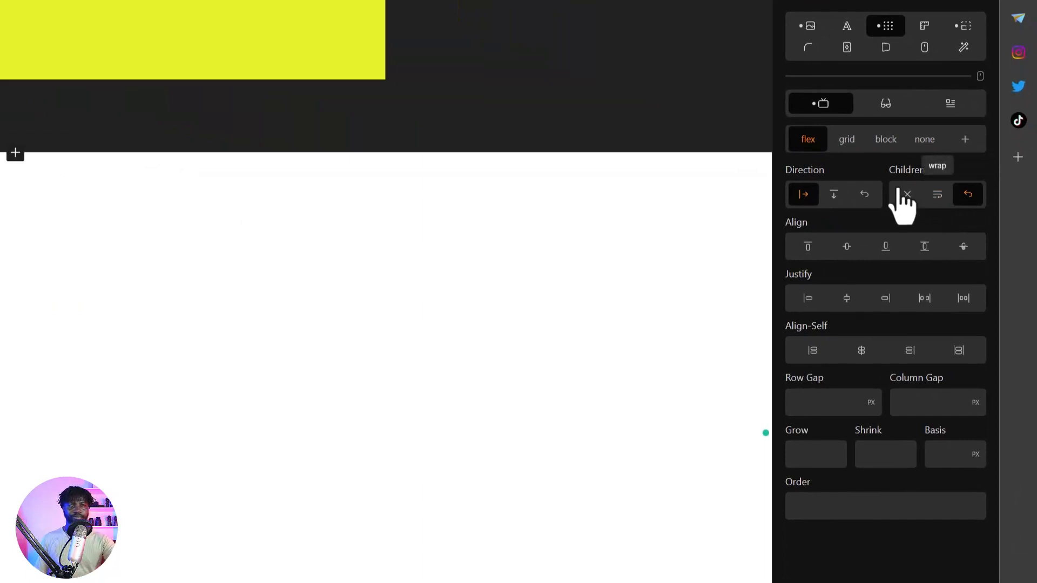
click(865, 196)
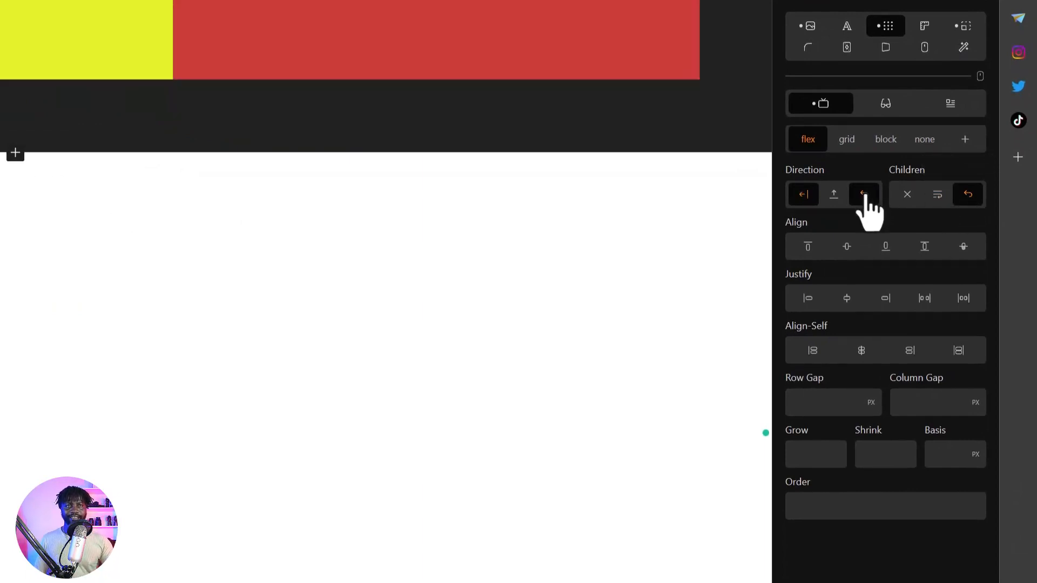
click(865, 195)
click(972, 197)
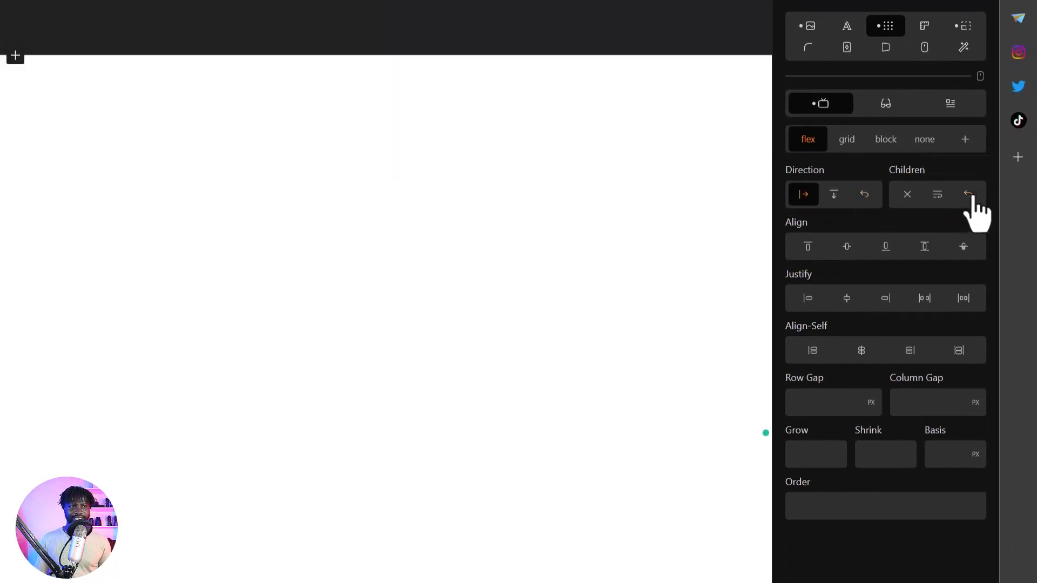
Compare wrap-reverse with wrap on the section's children, and leave the wrapping option unset
click(971, 197)
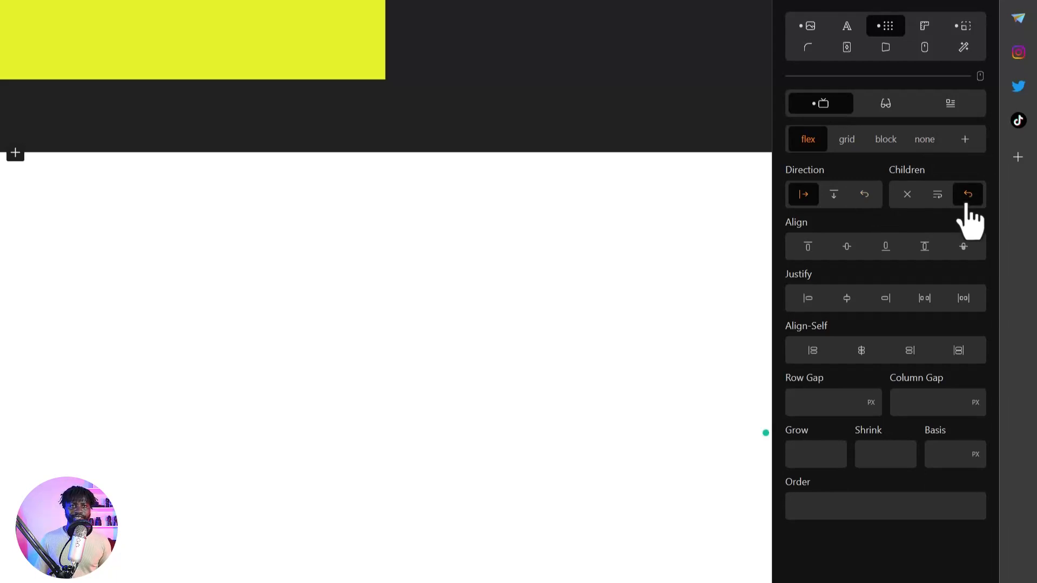
click(972, 197)
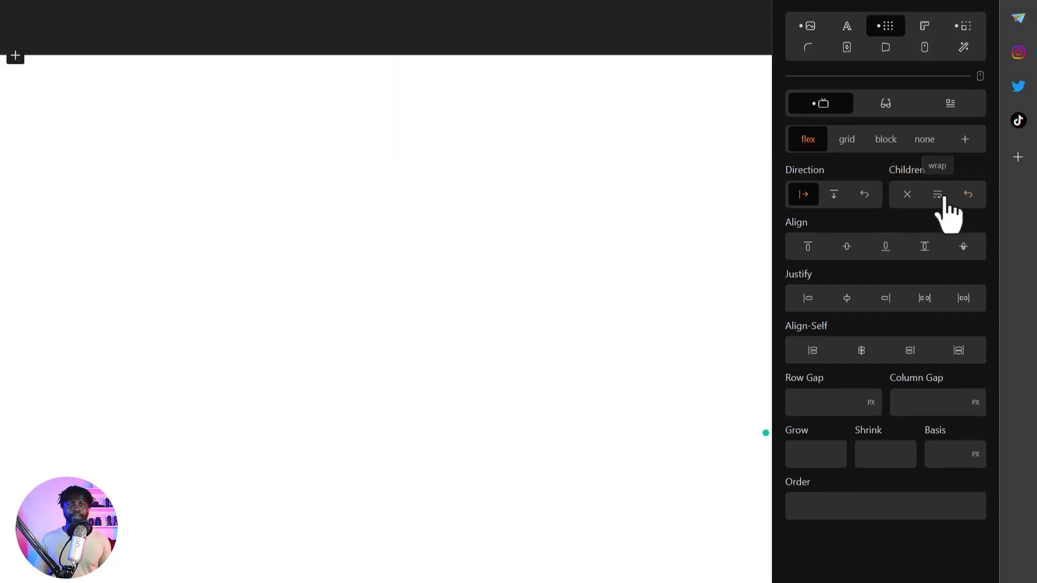
click(944, 198)
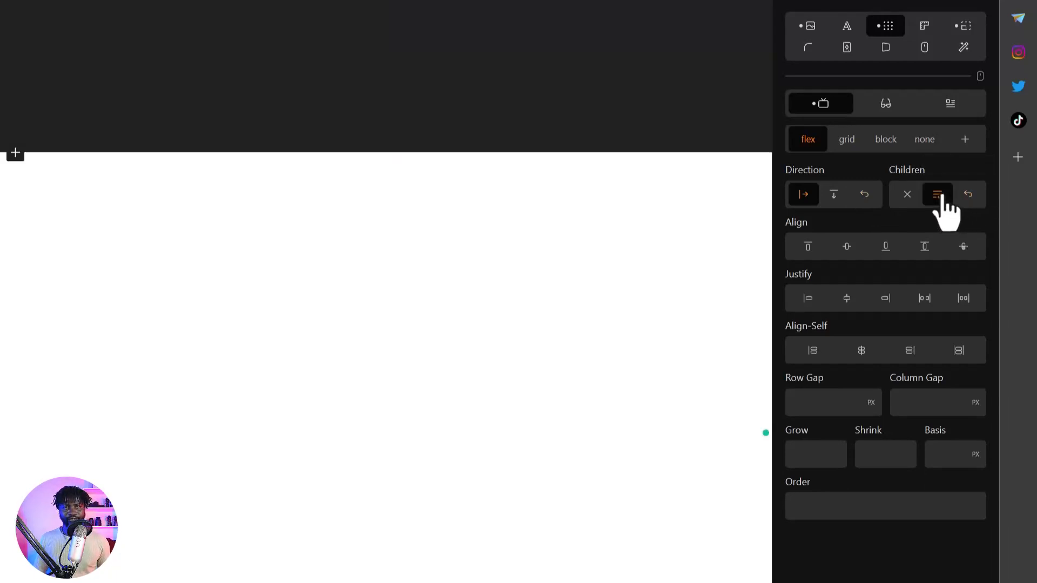
click(942, 198)
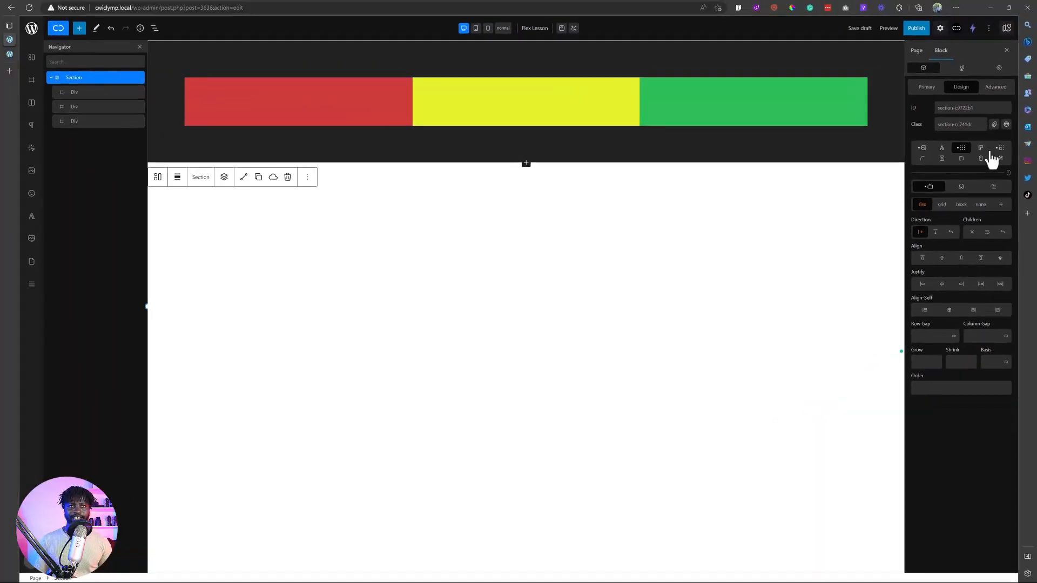
Set the section's height to 750 px
click(980, 154)
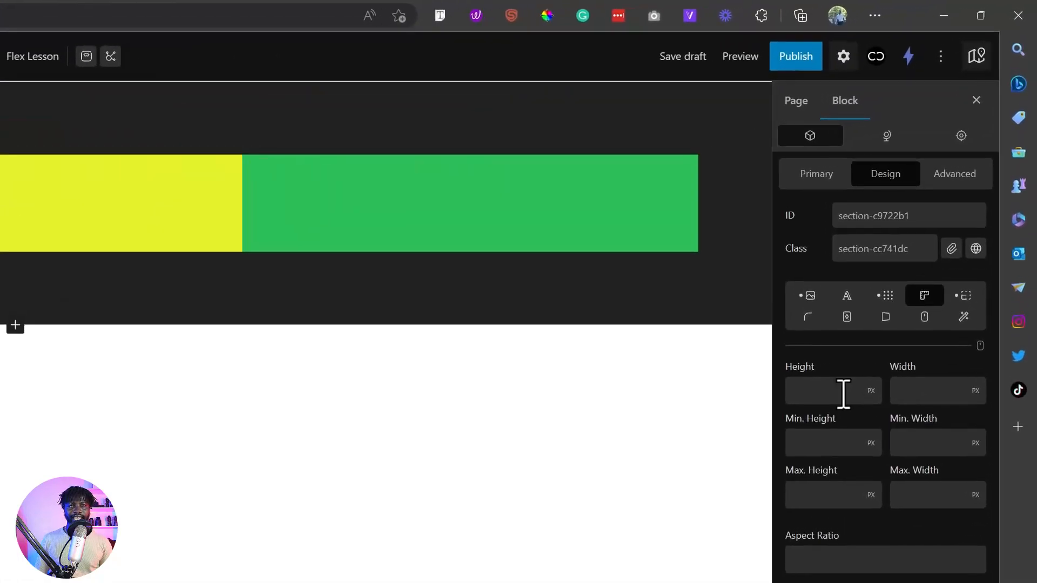
click(843, 394)
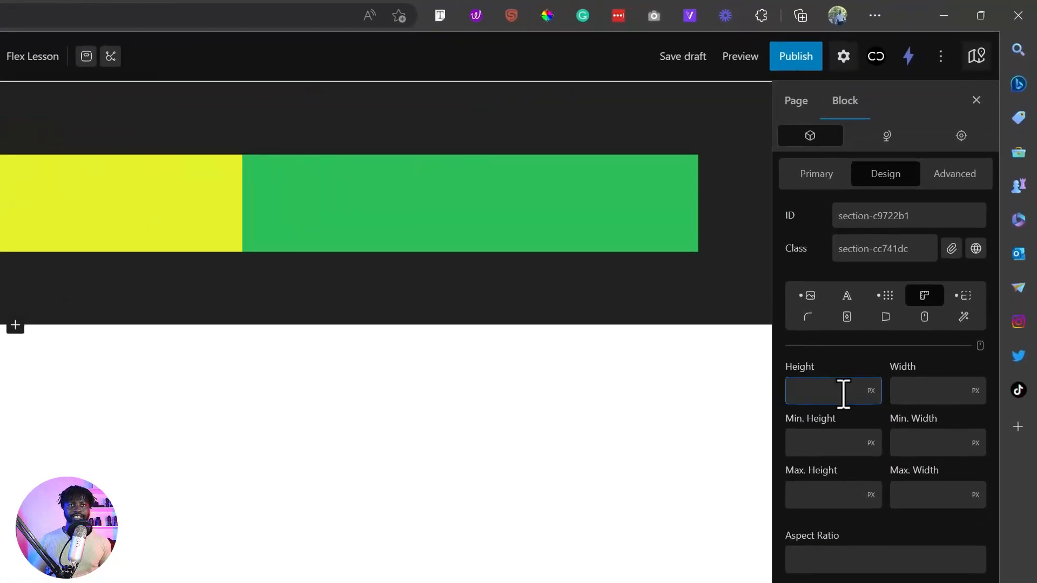
text(750)
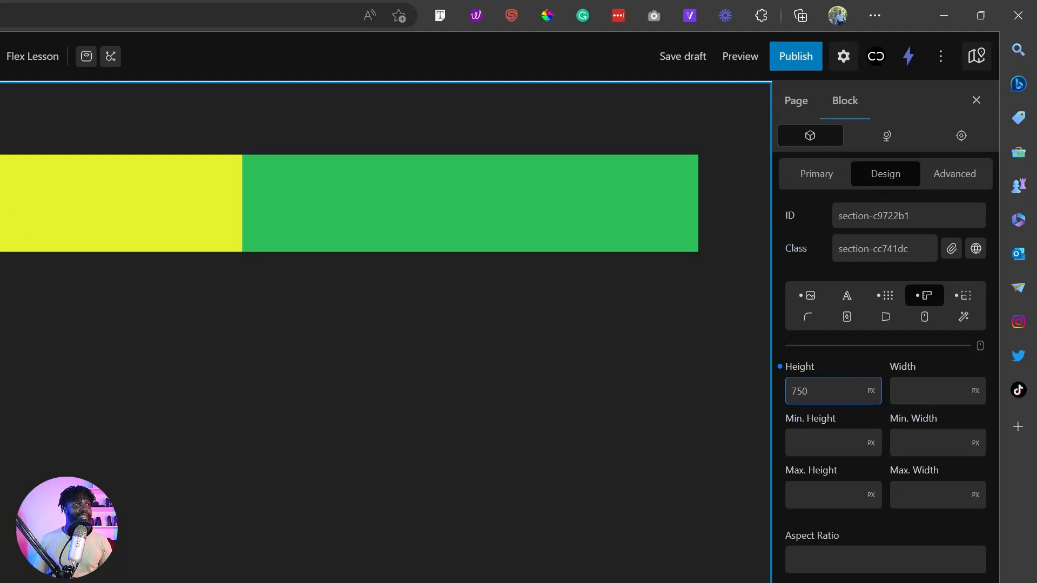
Try flex-start, center, flex-end and stretch as the section's alignment in its layout settings
click(886, 297)
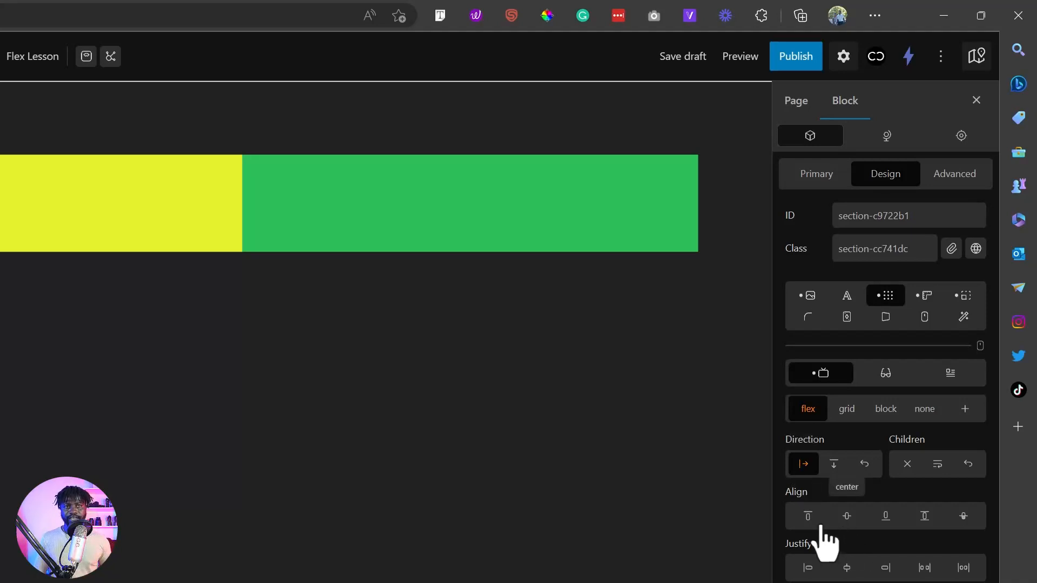
click(848, 517)
click(814, 520)
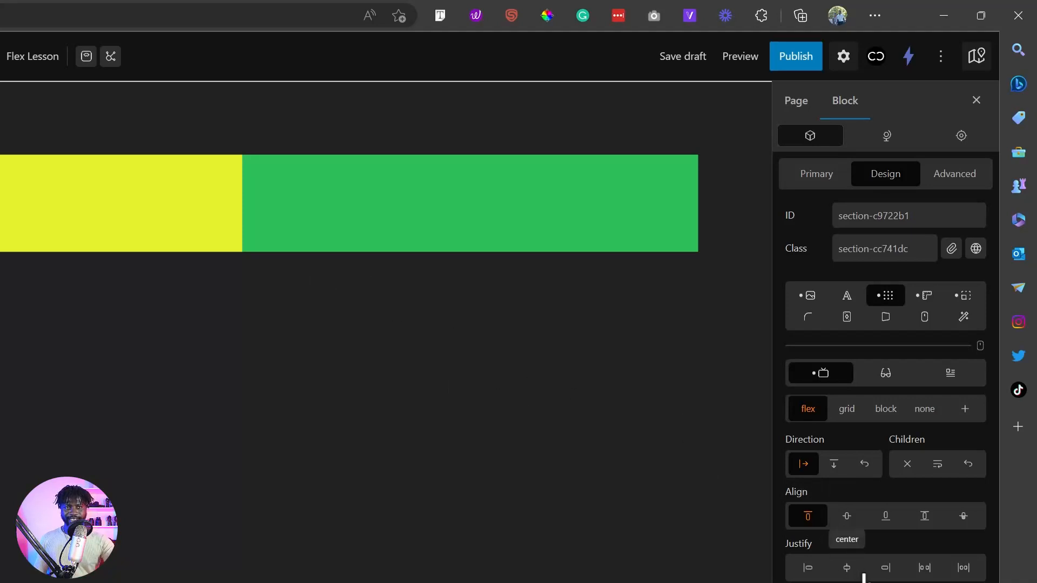
click(846, 516)
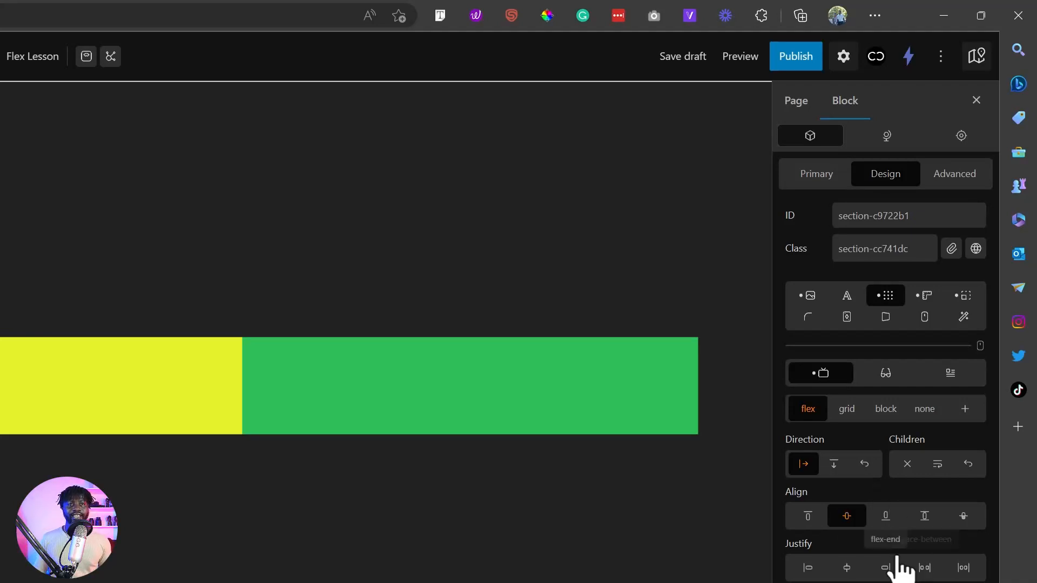
click(884, 516)
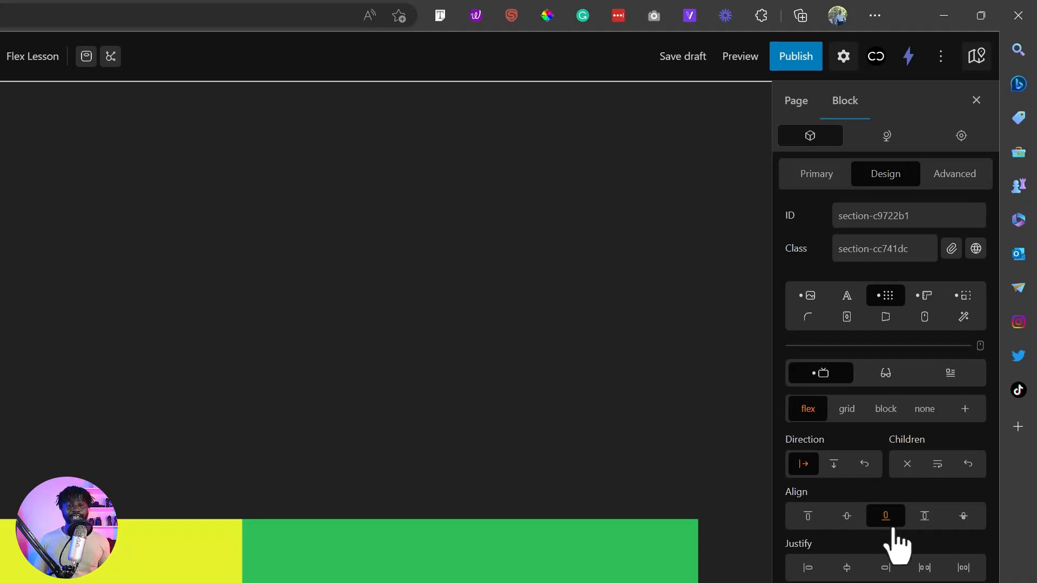
click(925, 518)
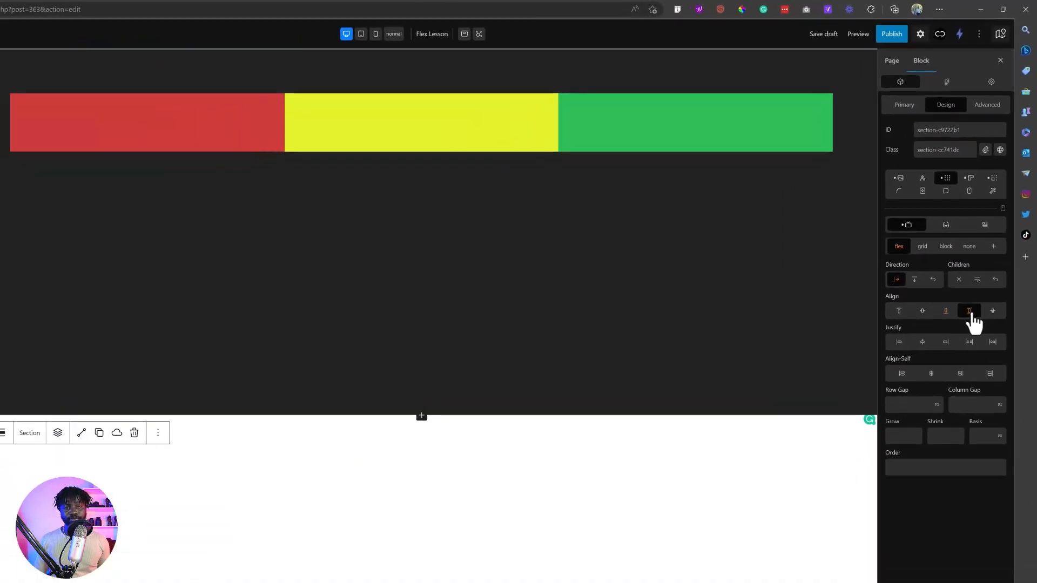
Clear the red div's height in its sizing settings so that the section's stretch alignment can act on it
click(244, 115)
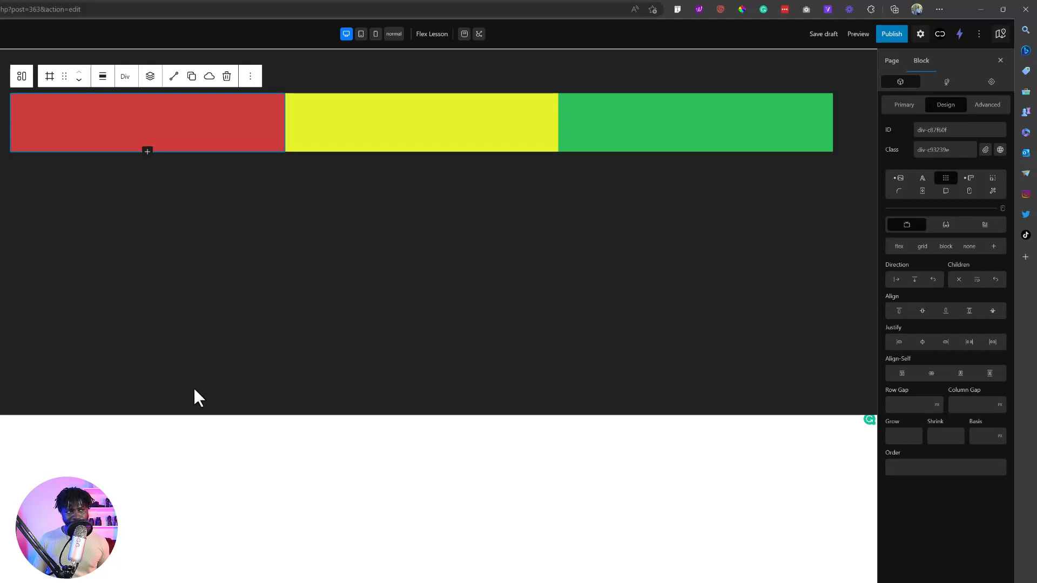
click(969, 179)
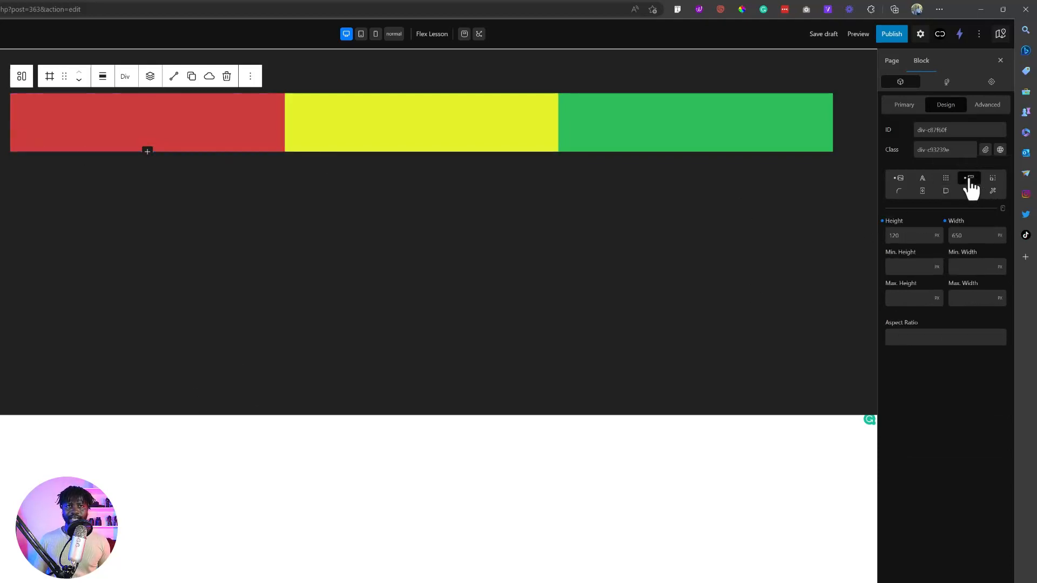
click(883, 220)
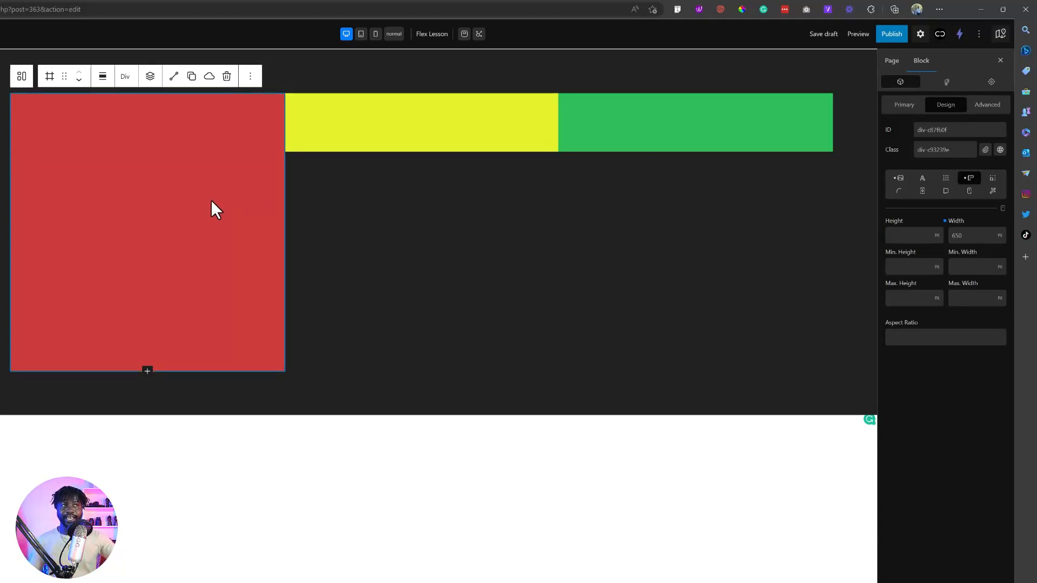
Try baseline as the section's alignment, and set the alignment to flex-start
click(398, 217)
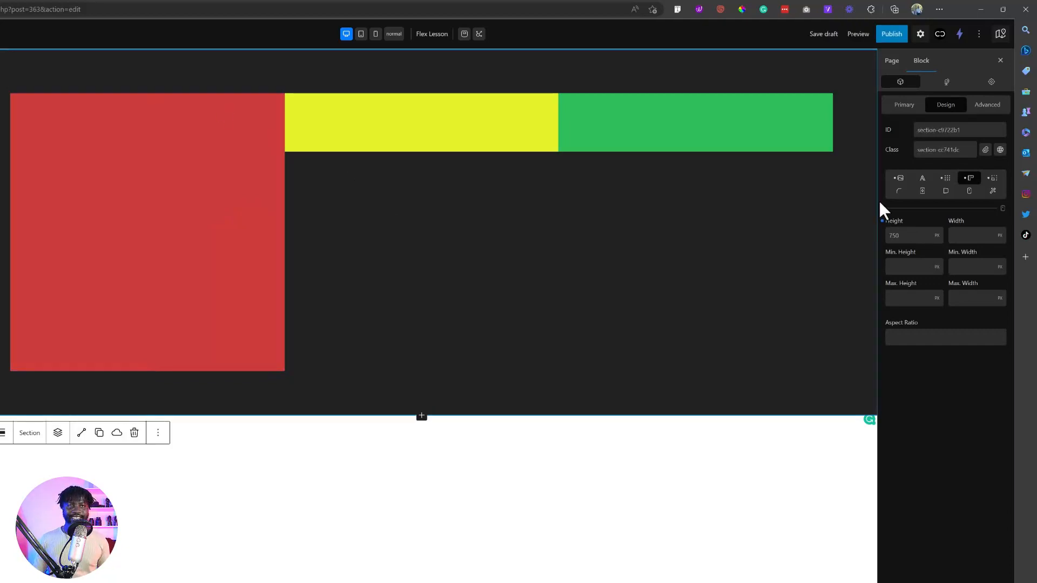
click(946, 179)
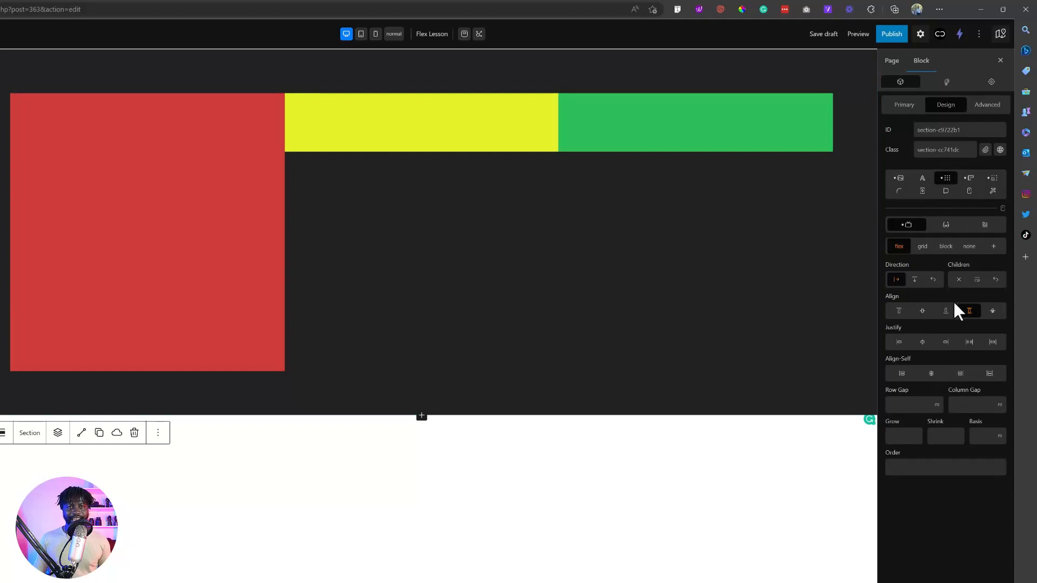
click(992, 312)
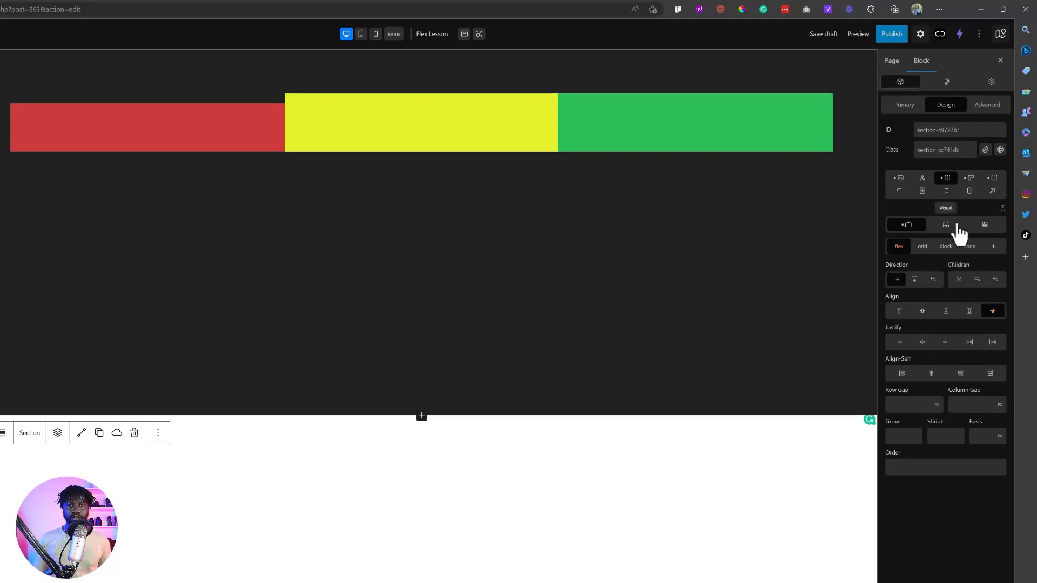
click(901, 312)
Set the red div's height to 120 px
click(969, 179)
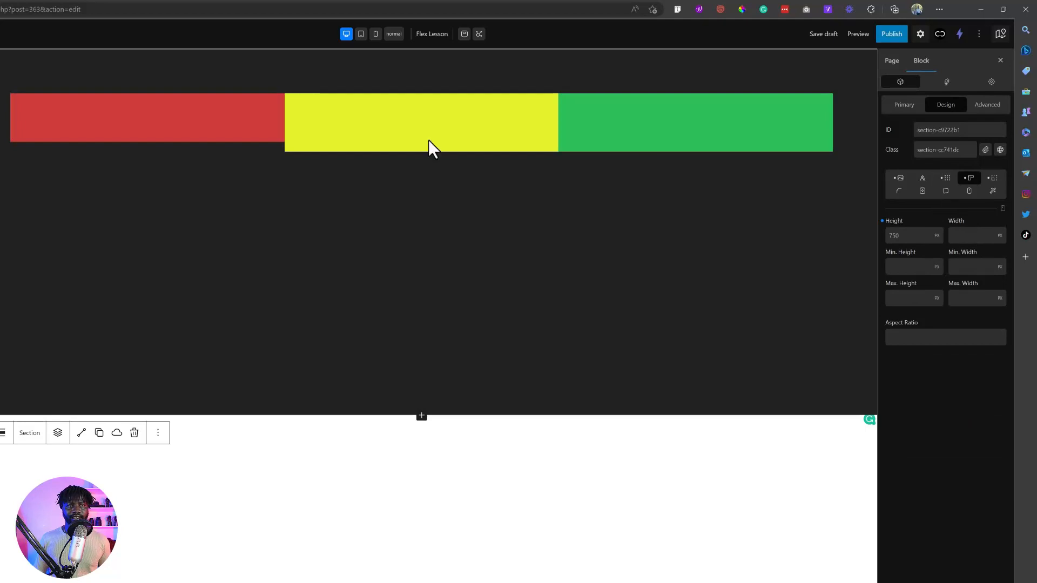
click(147, 118)
click(912, 236)
text(120)
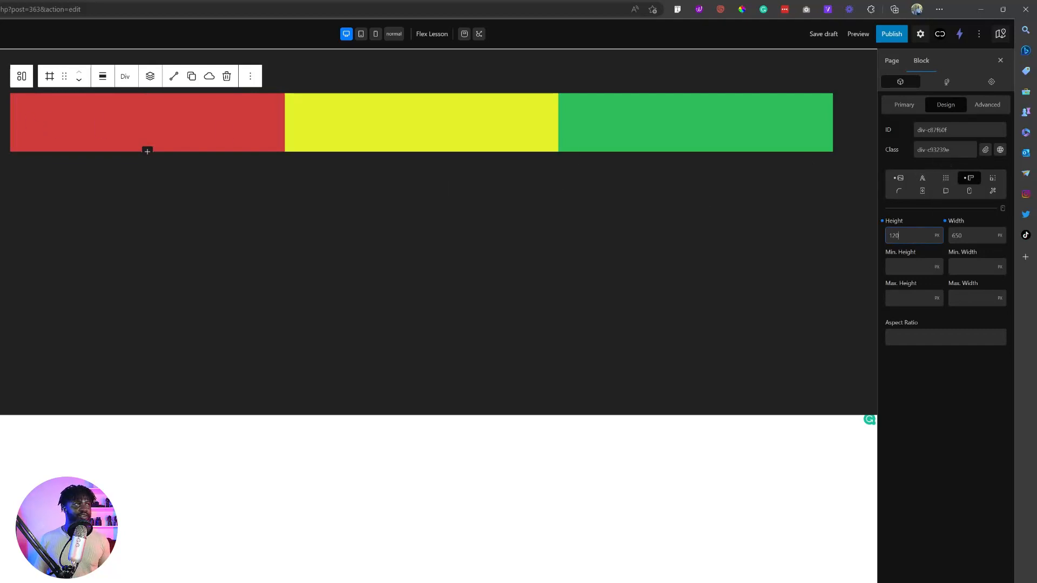
Set the red div's width to 250 px
click(447, 189)
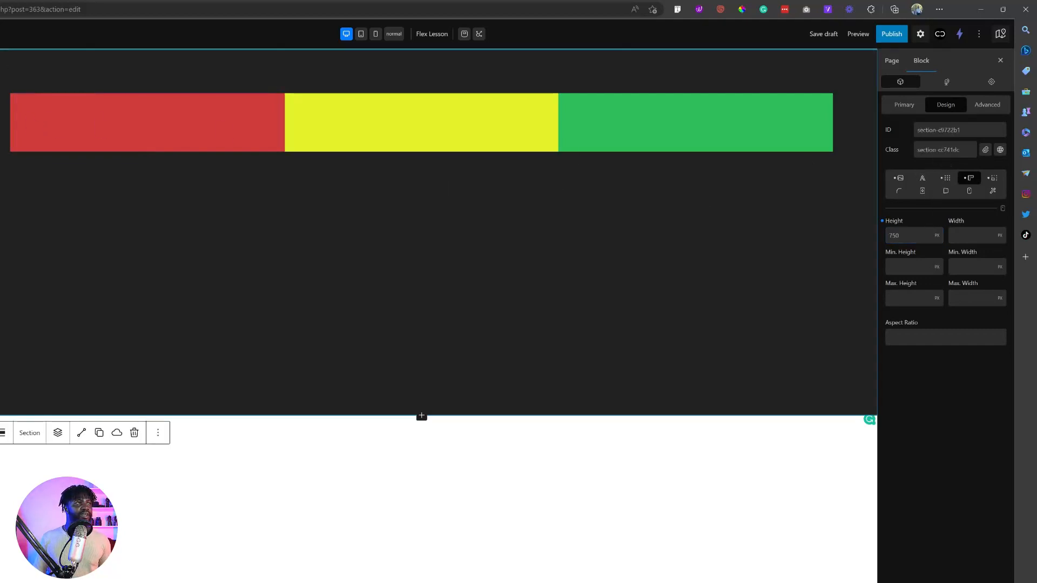
click(945, 180)
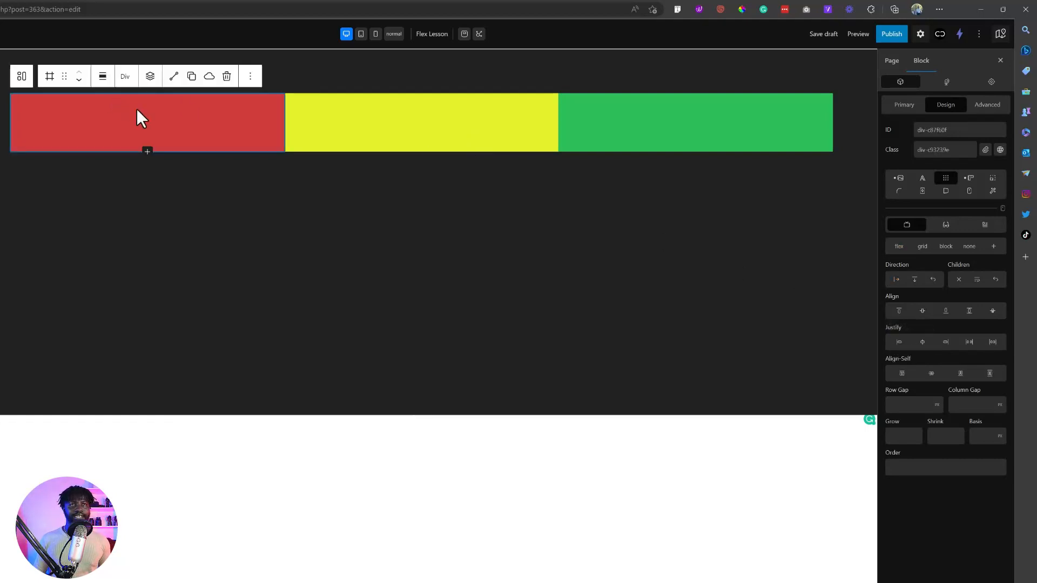
click(969, 179)
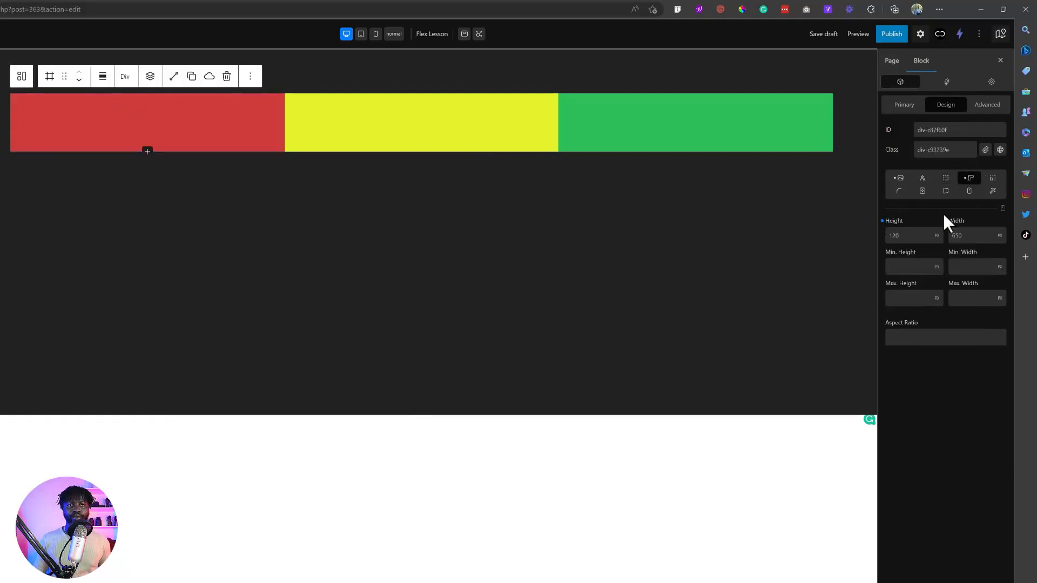
double_click(974, 237)
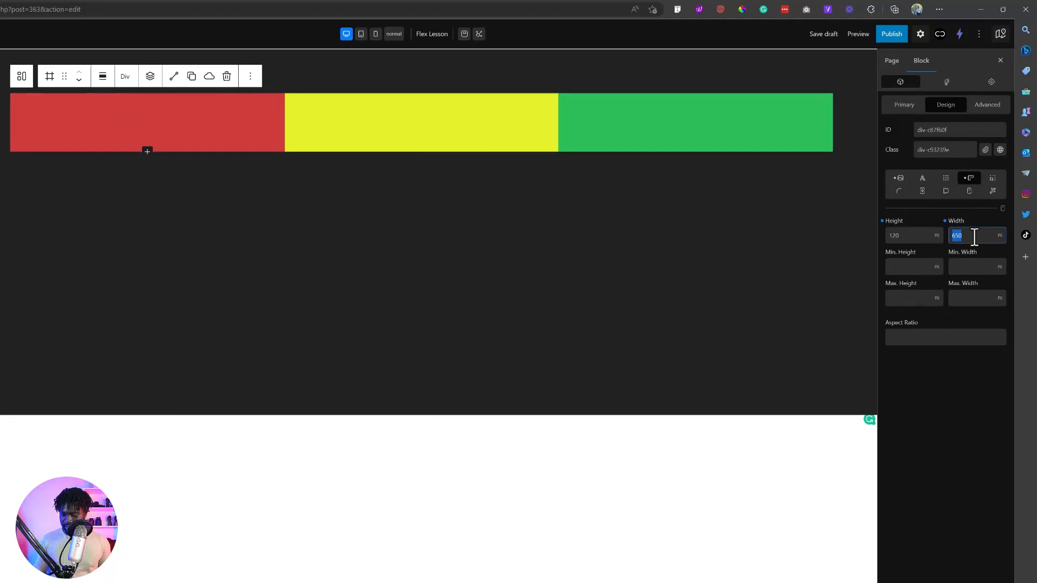
text(250)
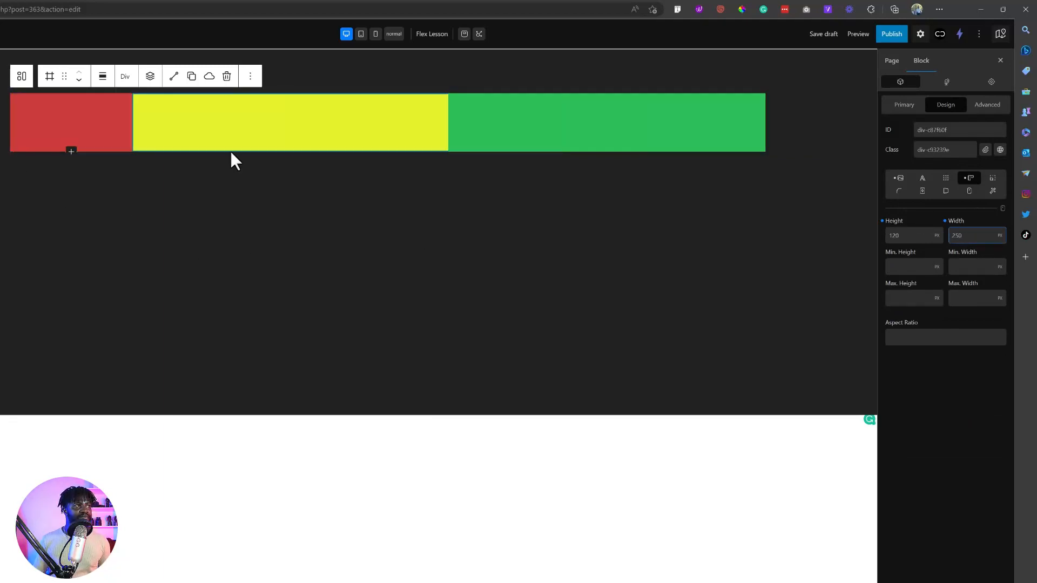
Set the widths of the yellow and green divs to 250 px each
click(162, 124)
double_click(980, 236)
text(250)
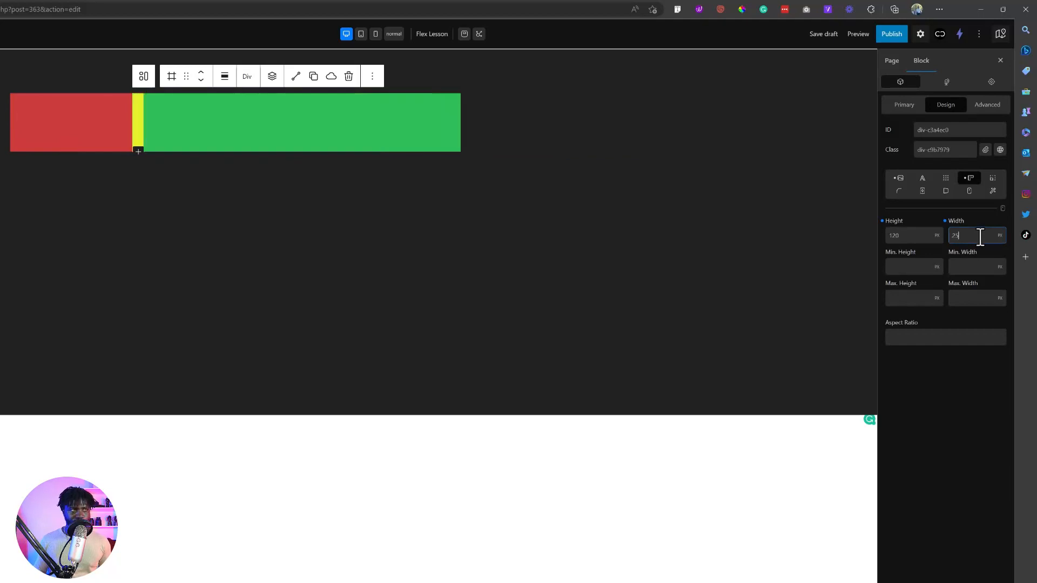
click(262, 143)
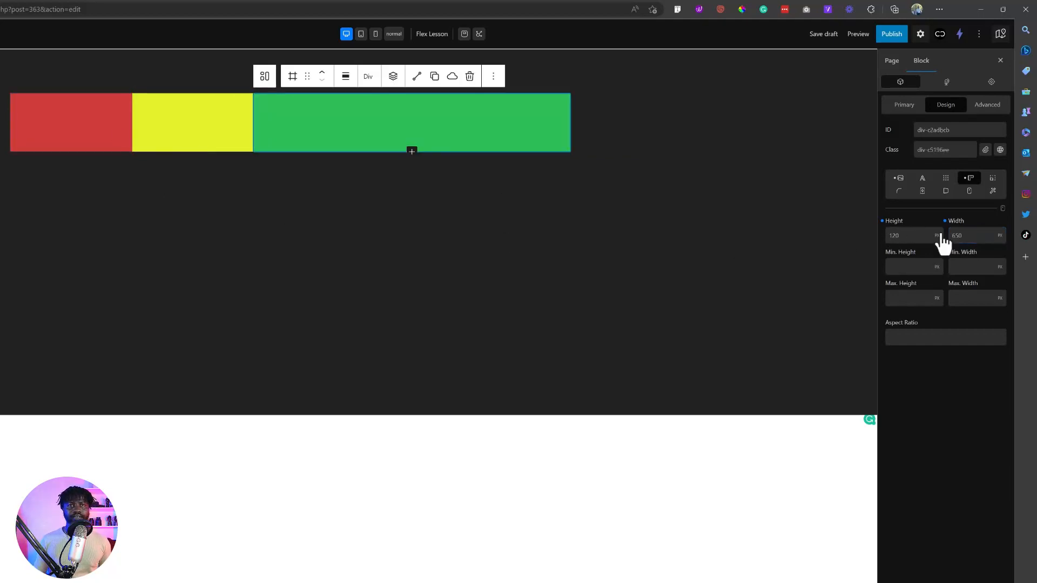
double_click(967, 236)
text(250)
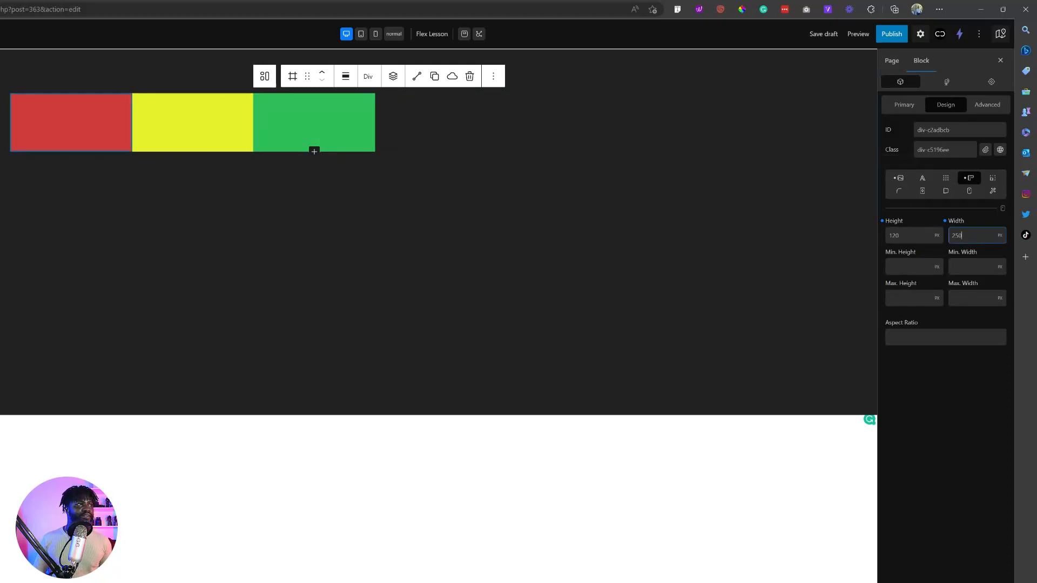
Justify the section's children to flex-start and to center, try center alignment with it, and return the alignment to flex-start
click(34, 85)
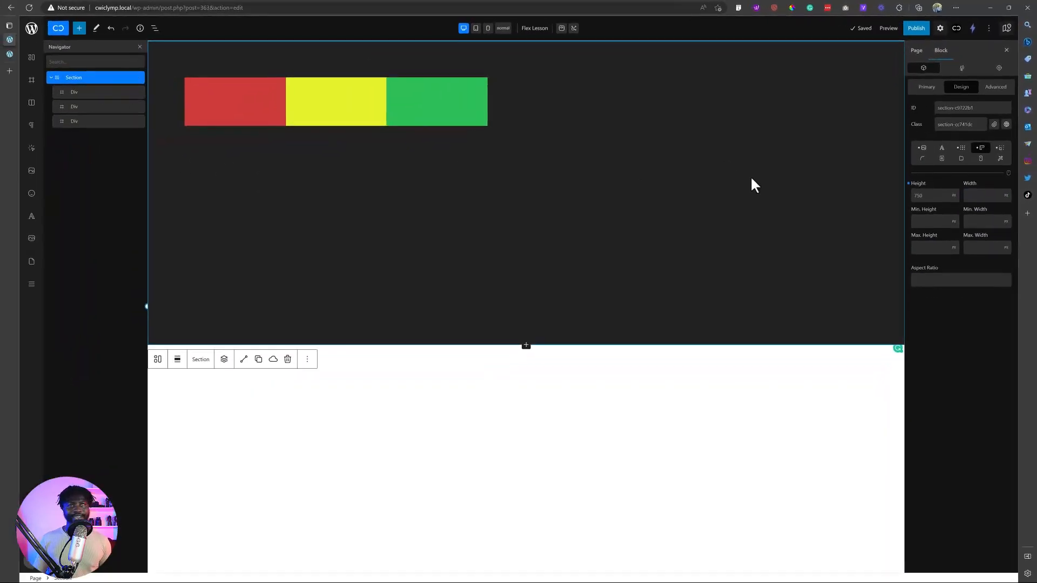
click(961, 149)
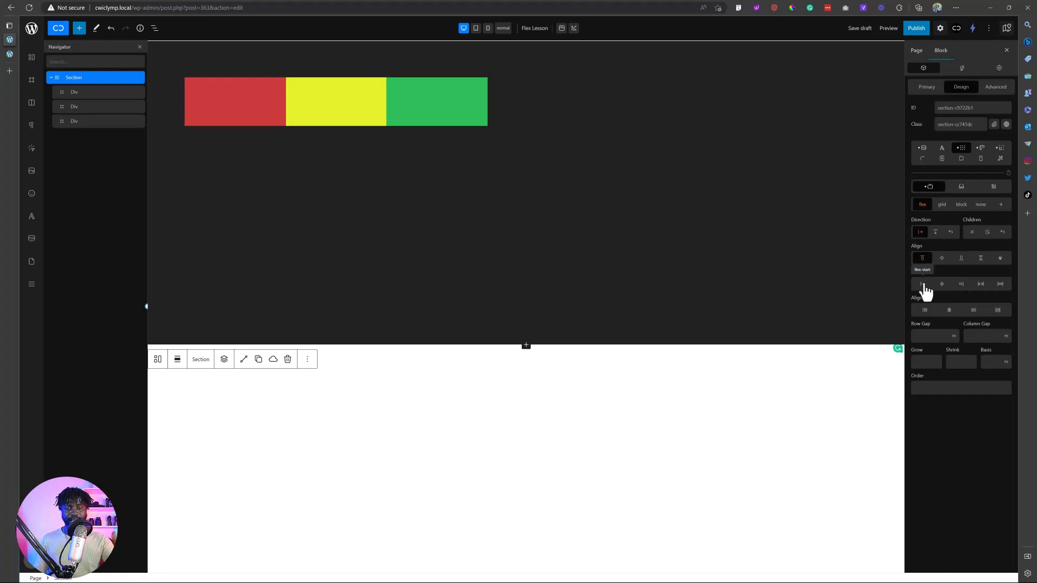
click(924, 284)
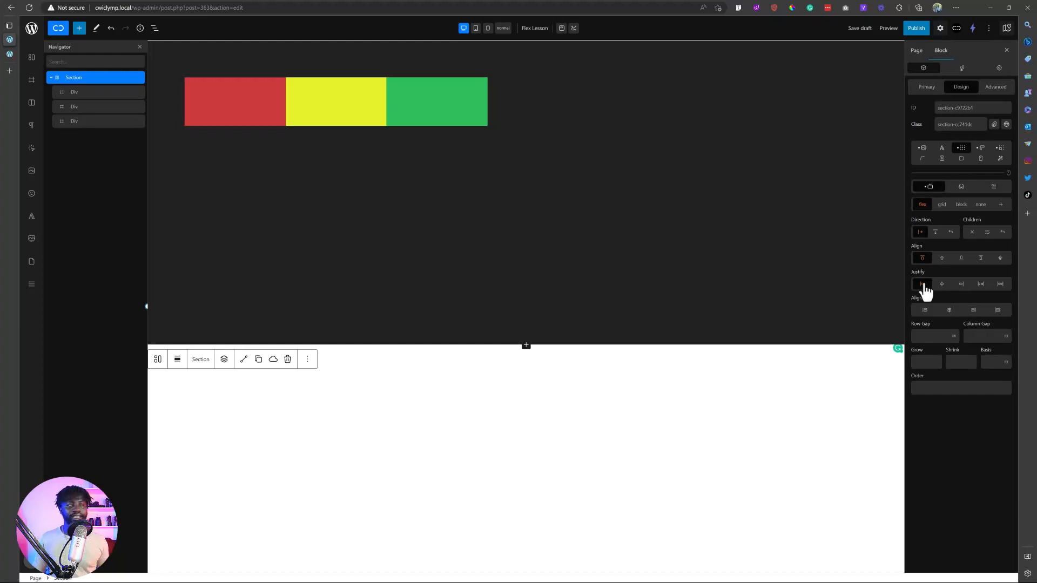
click(941, 287)
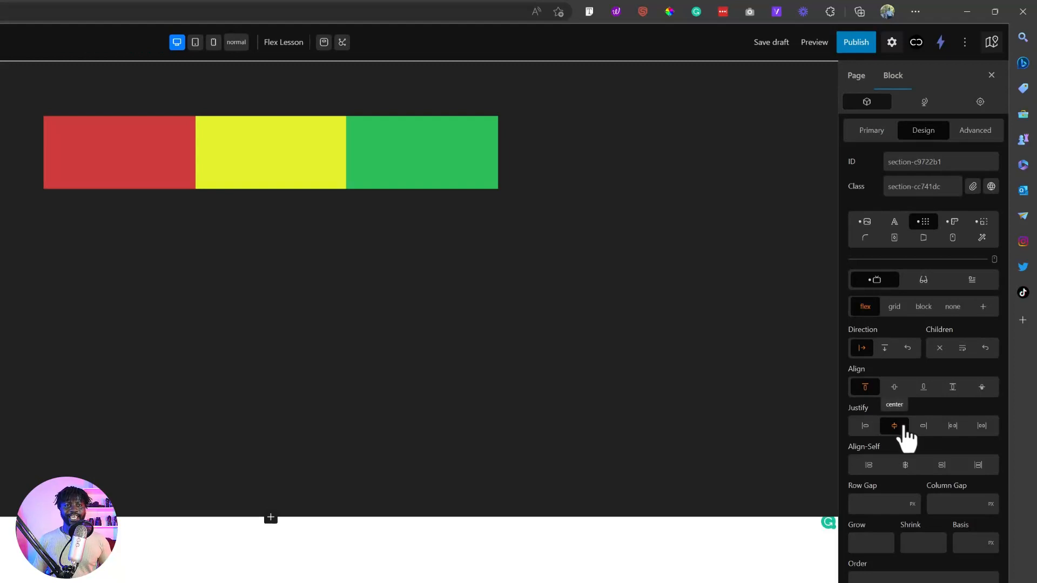
click(894, 387)
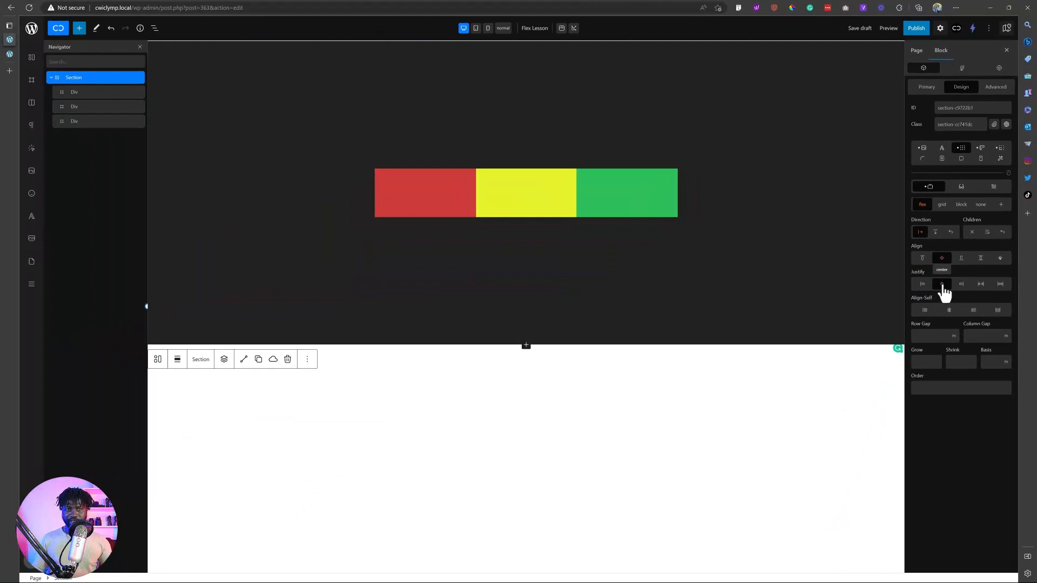
click(923, 259)
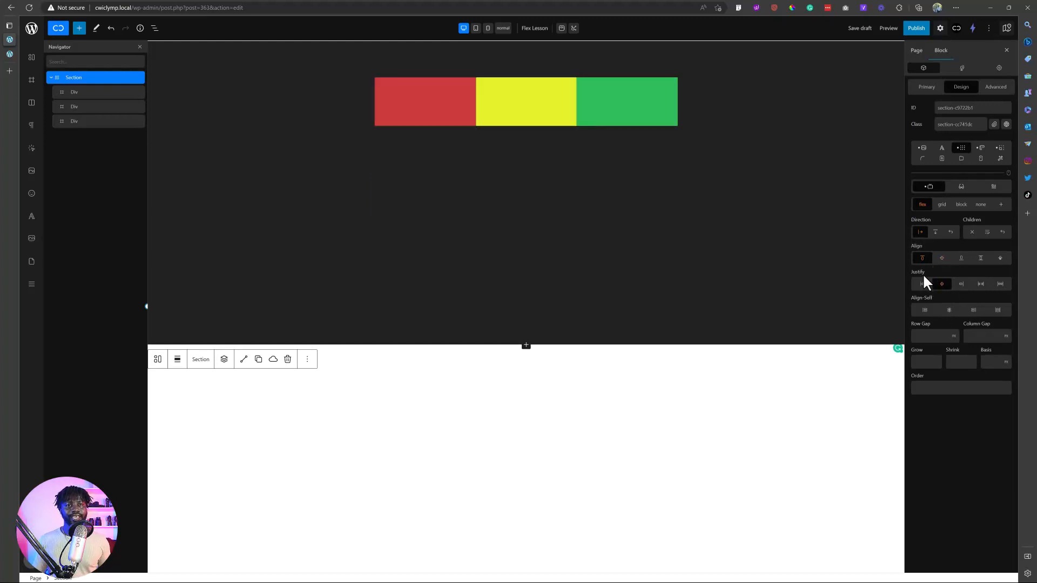
Try flex-end justification on the section's children, and set the justification to space-between
click(962, 285)
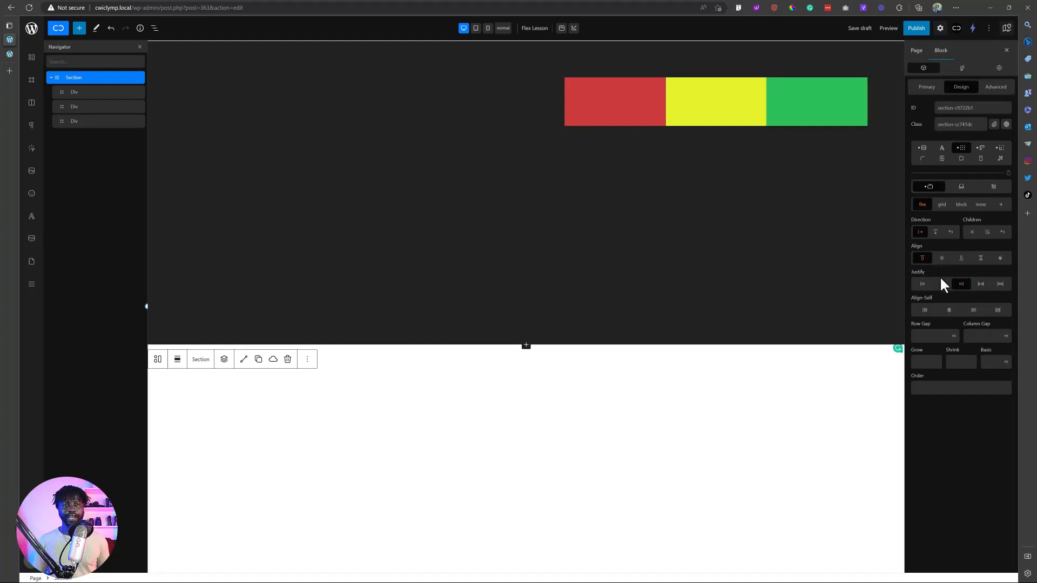
click(981, 285)
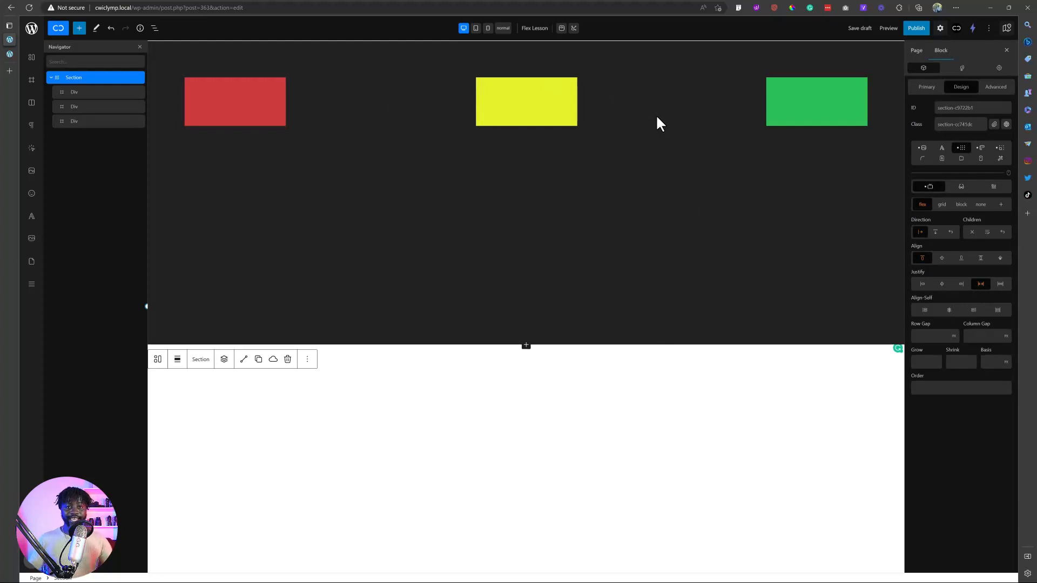
Duplicate the yellow div to compare the space-between distribution with four divs, and remove the copy
right_click(523, 119)
right_click(82, 106)
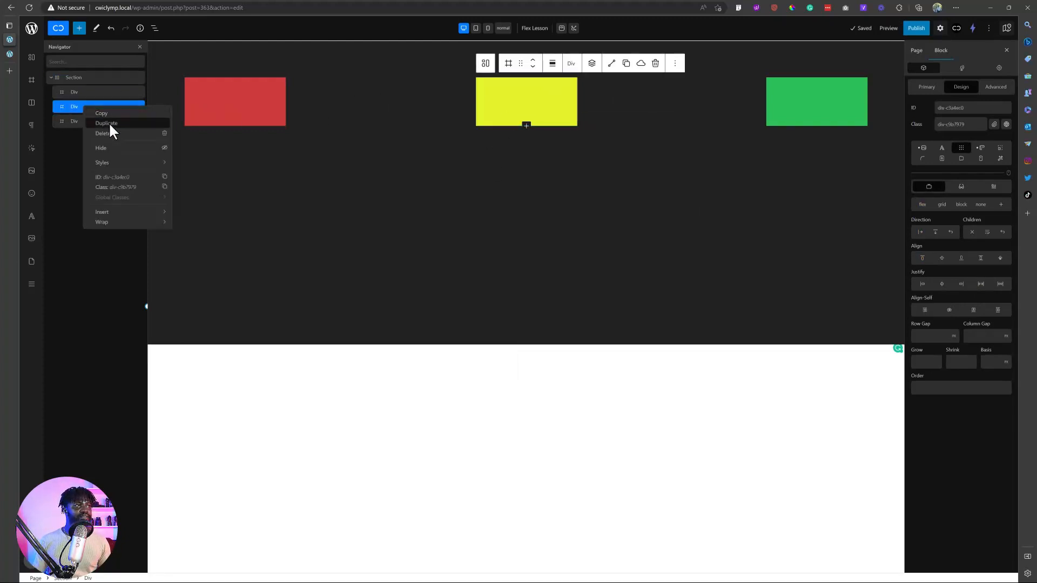
click(108, 122)
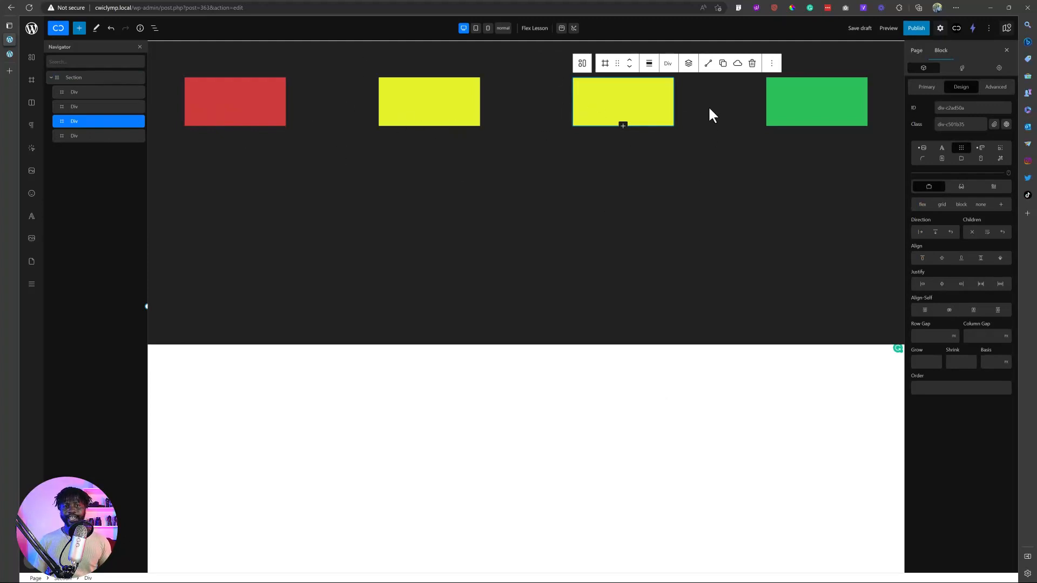
click(138, 123)
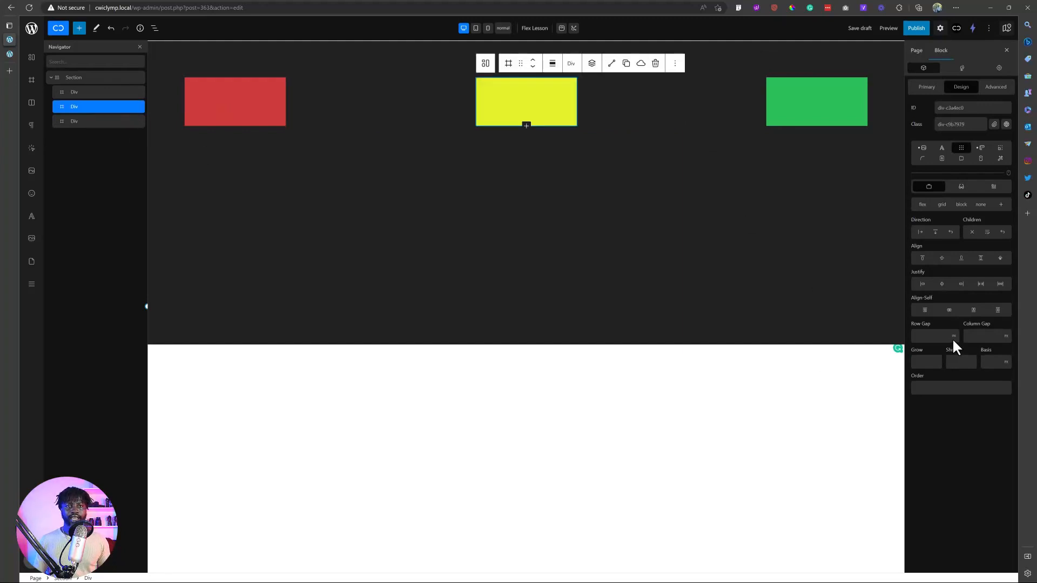
Set the justification of the section's children to space-around, and switch the section's direction to column
click(95, 76)
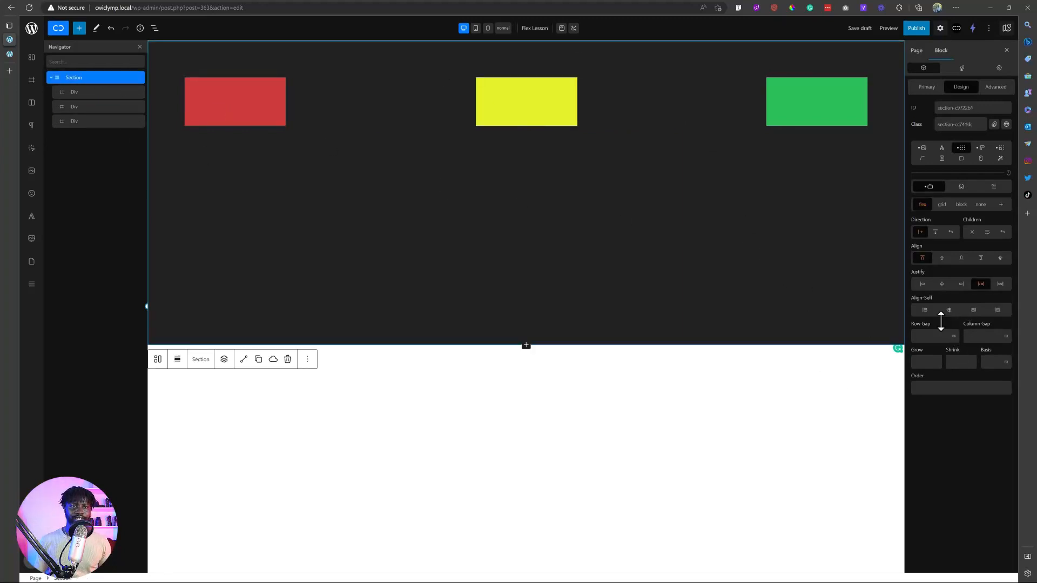
click(1000, 284)
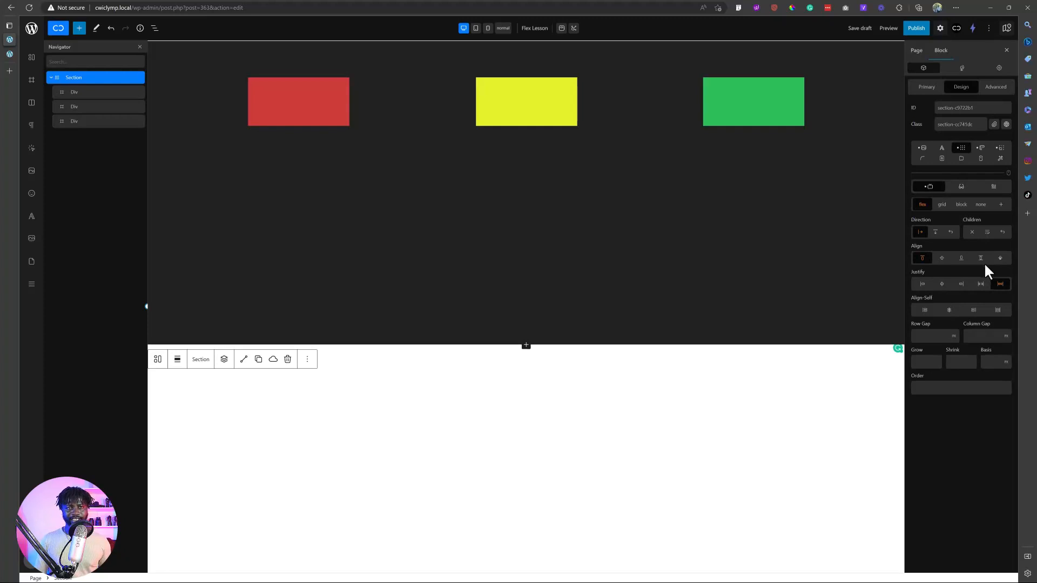
click(936, 237)
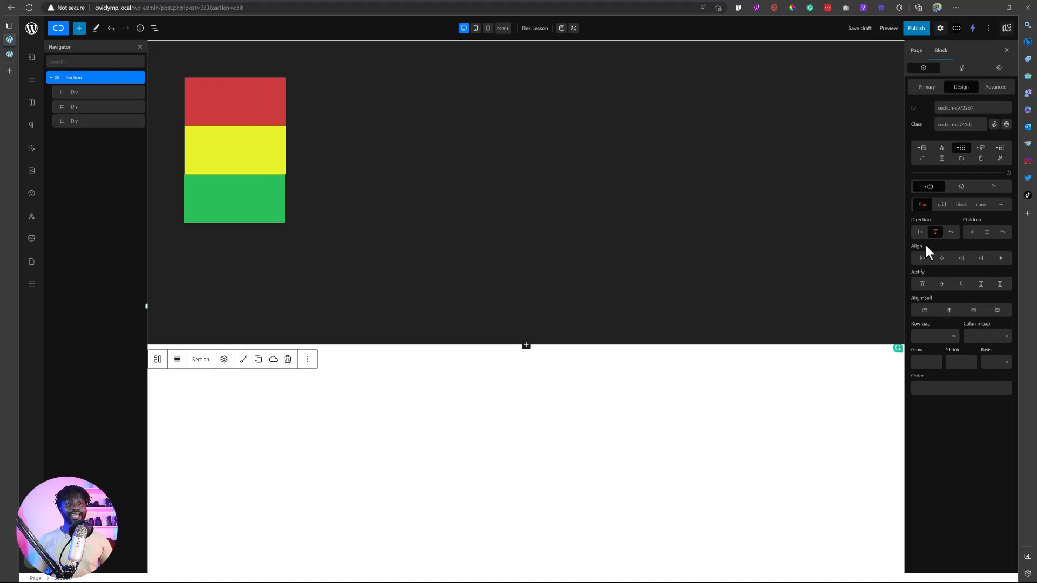
Center the stacked divs in both alignment and justification, try flex-end alignment, and set the alignment to stretch
click(942, 258)
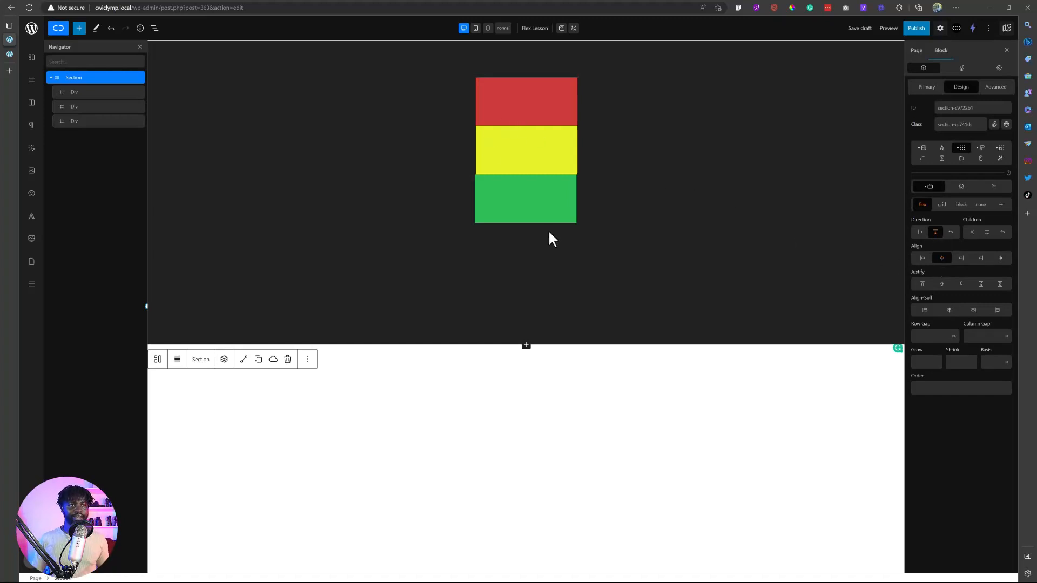
click(943, 284)
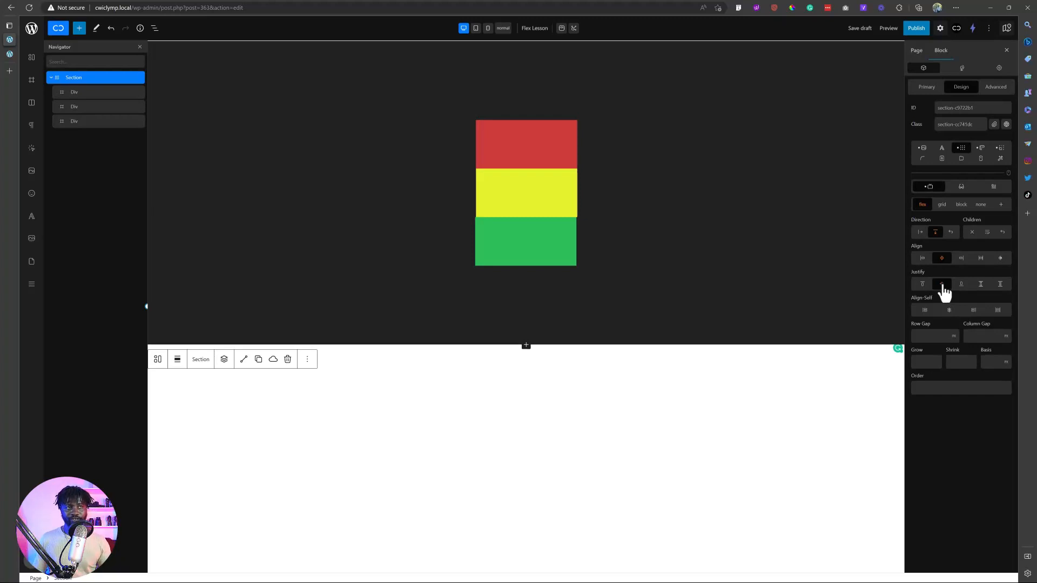
click(962, 258)
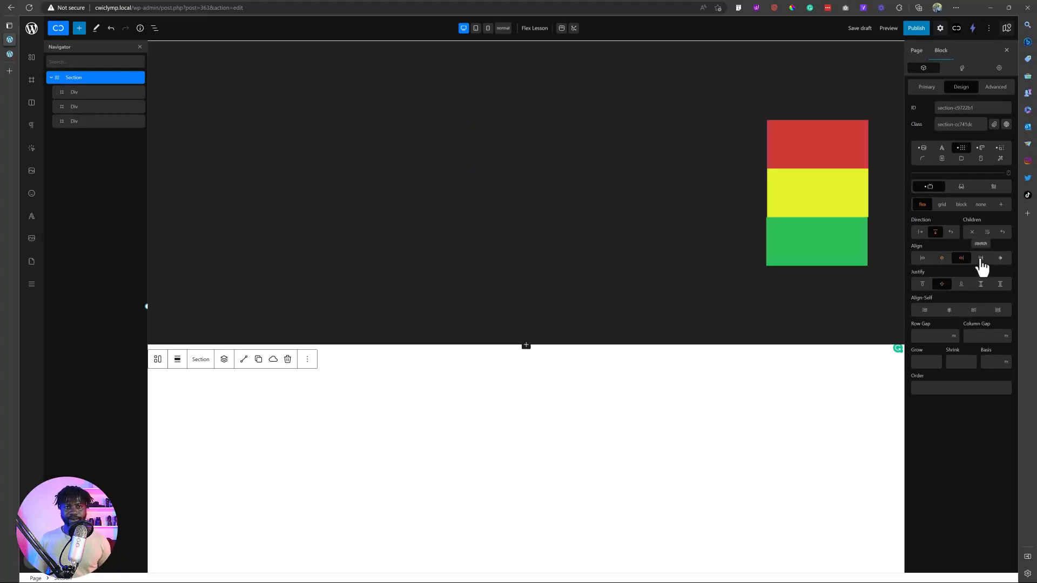
click(981, 258)
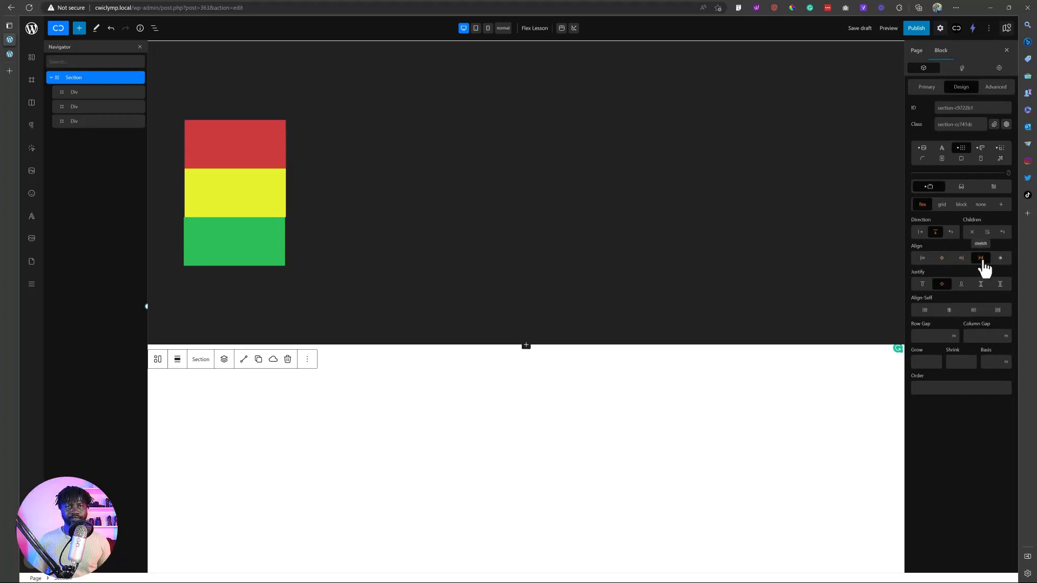
Clear the red div's width to demonstrate the stretch alignment, and set the width back to 250 px
click(250, 145)
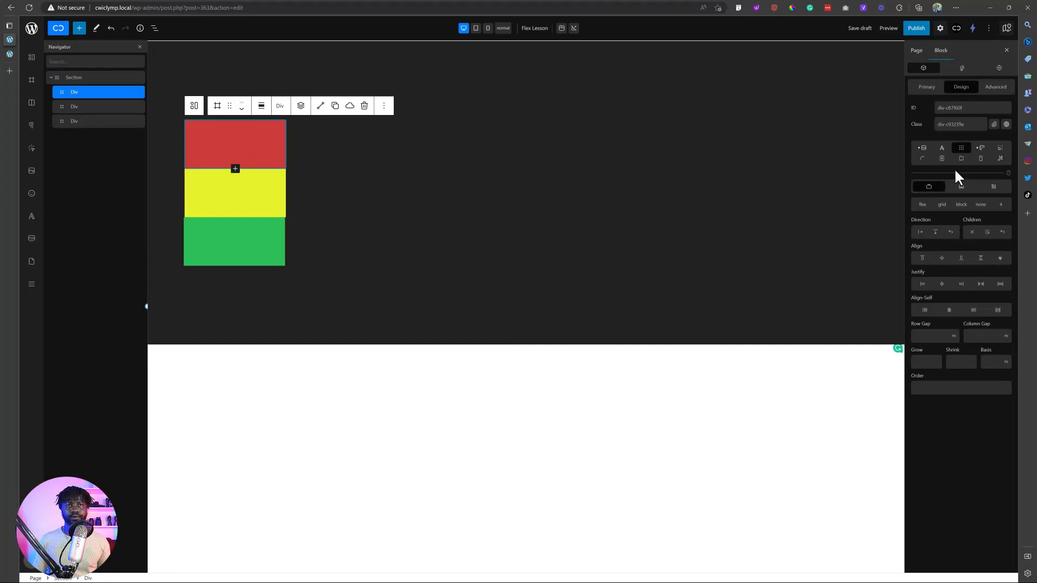
click(981, 148)
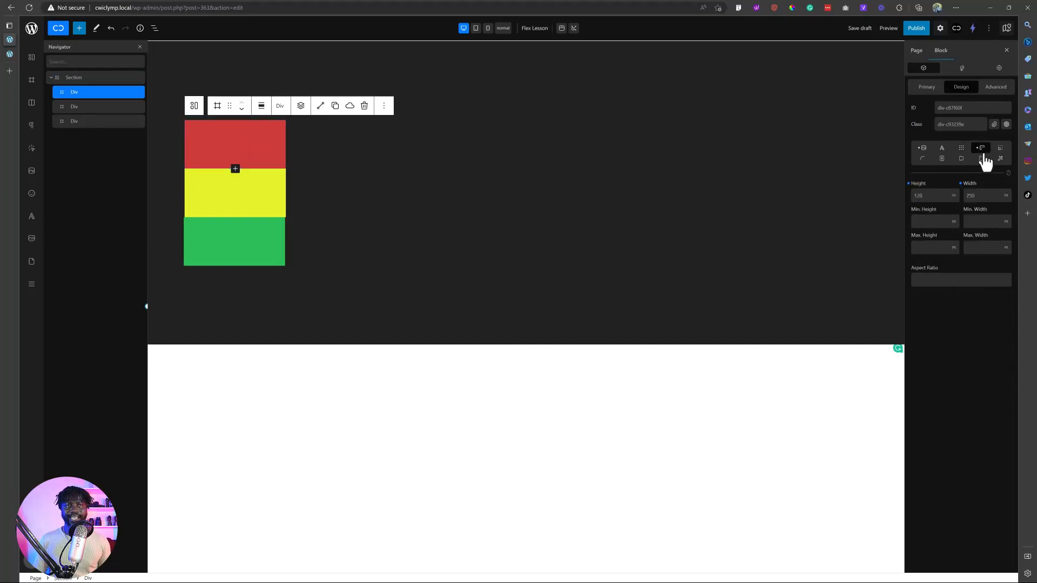
click(961, 184)
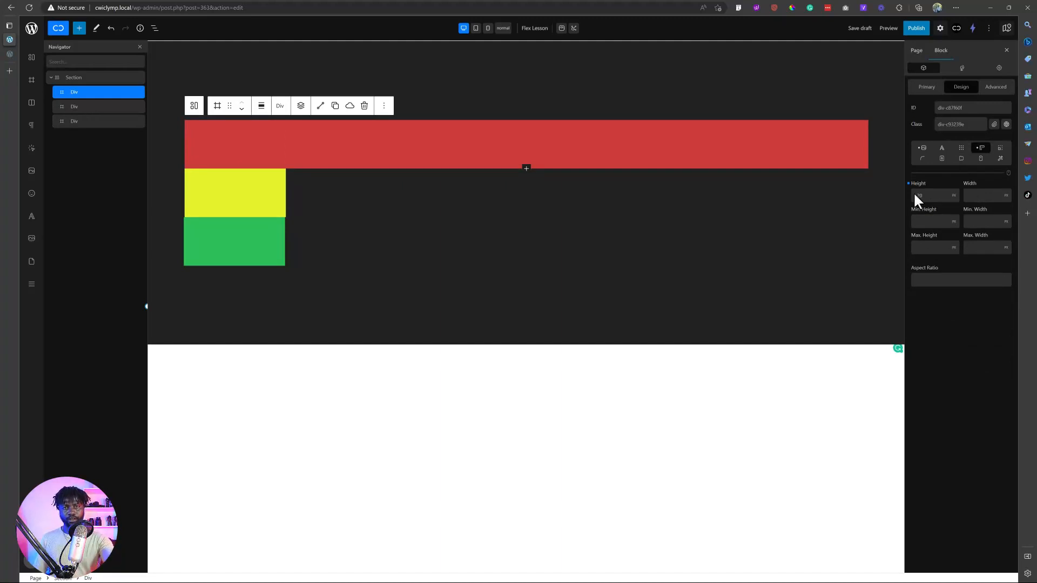
click(980, 199)
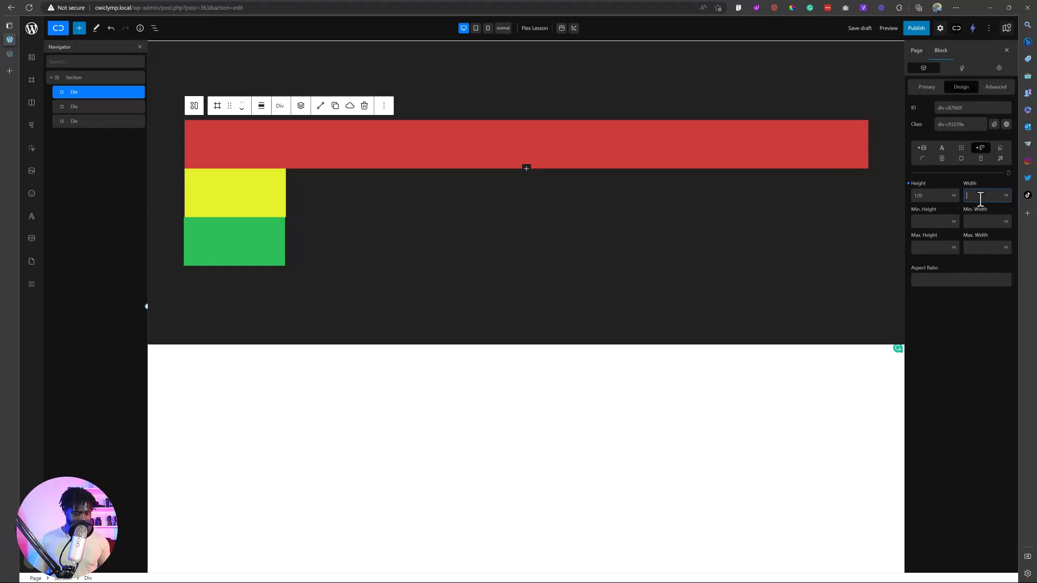
text(12)
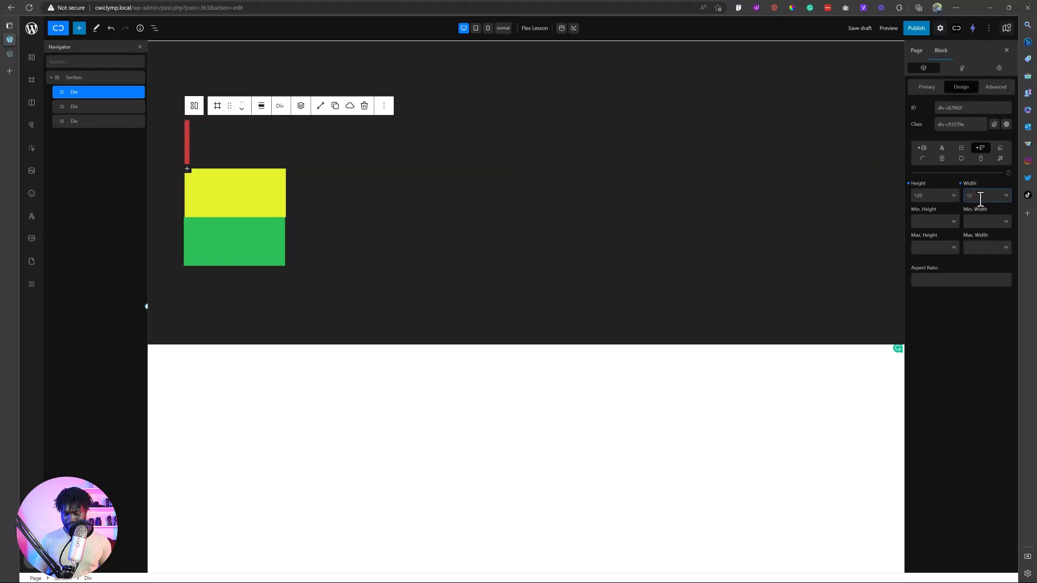
key(BackSpace)
key(BackSpace)
text(250)
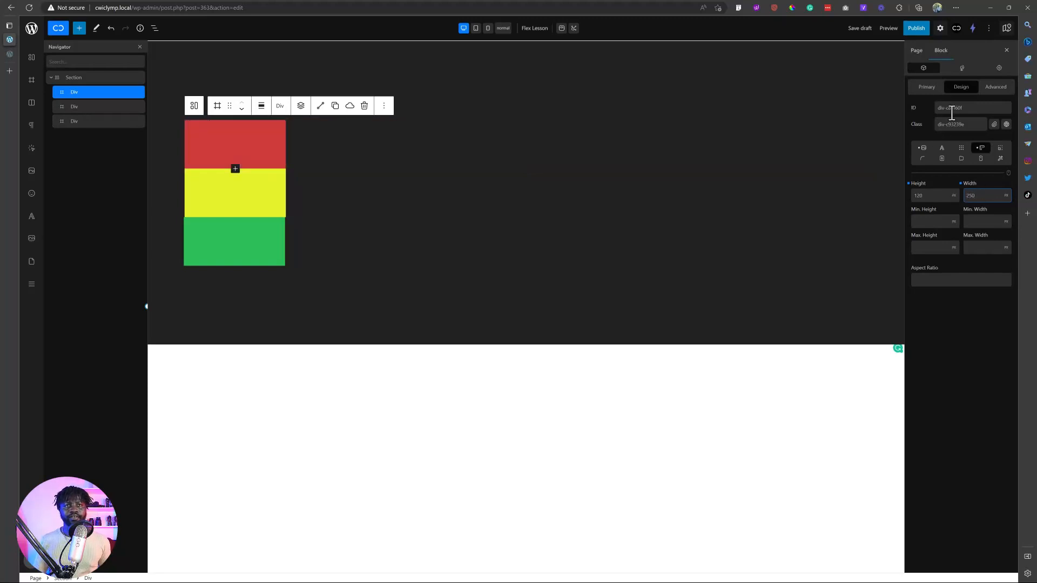
Switch the section's direction back to row and set its alignment to flex-start
click(78, 79)
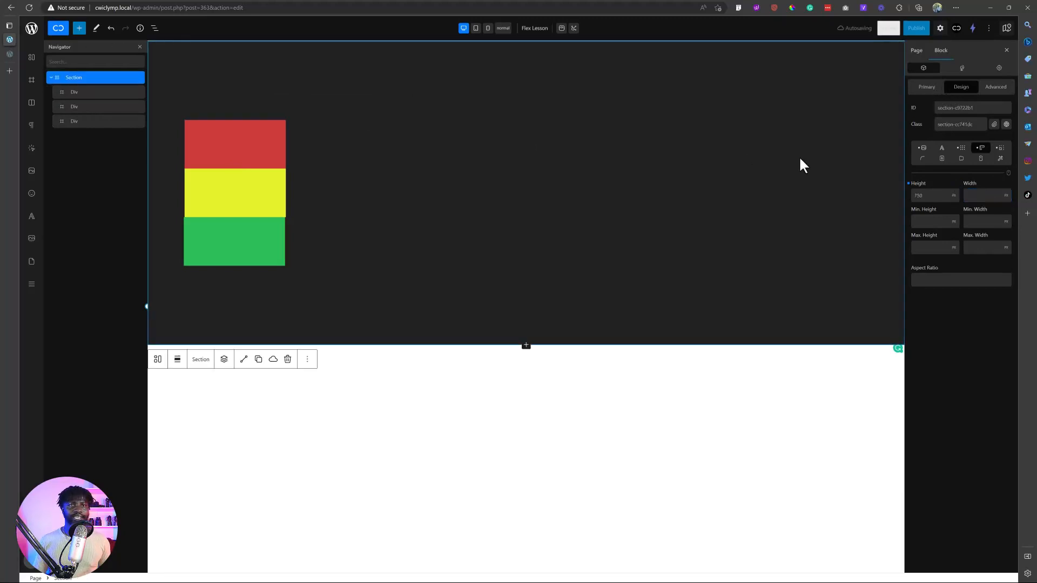
click(961, 147)
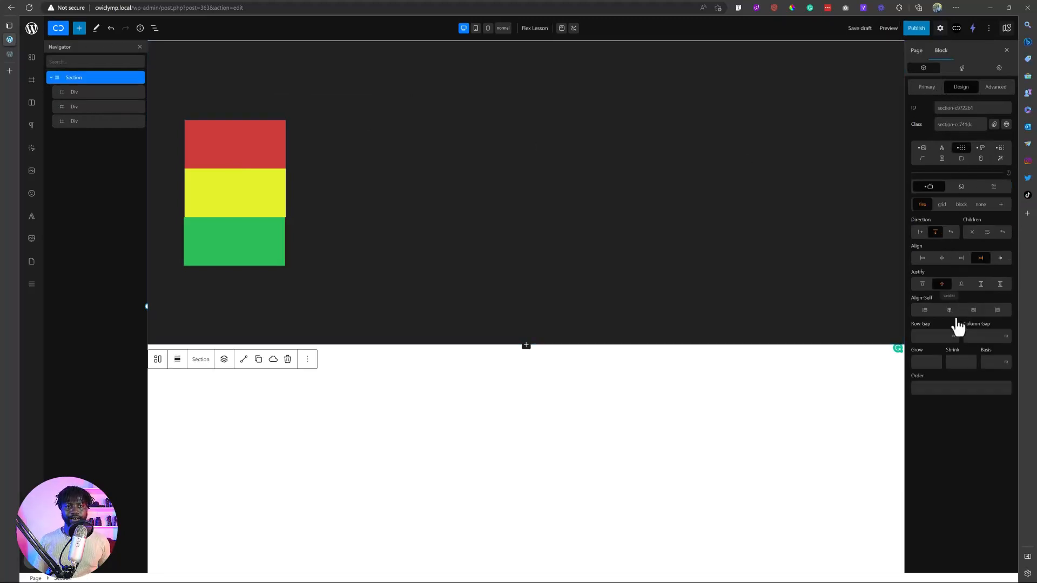
click(940, 283)
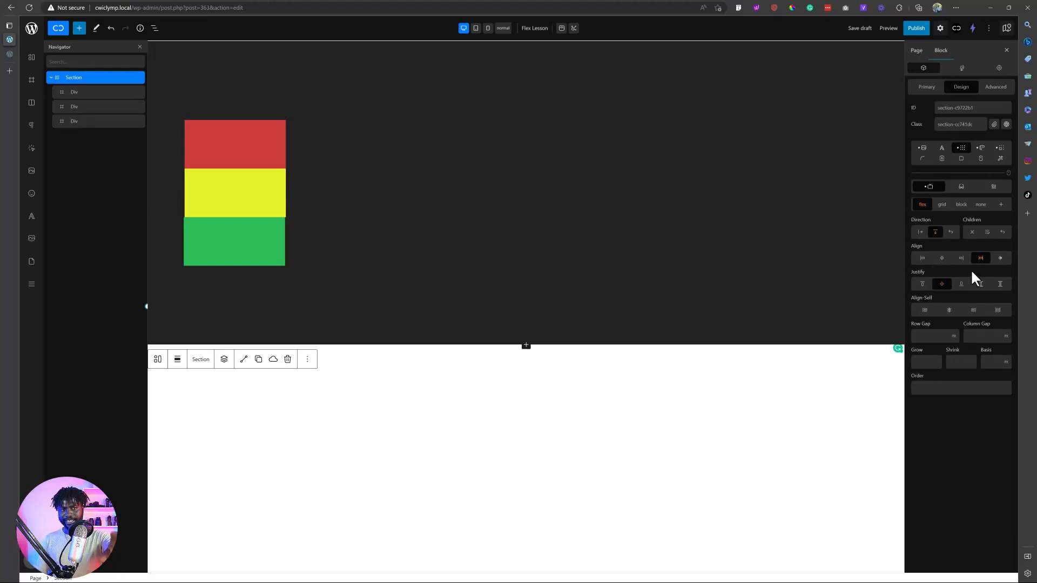
click(920, 233)
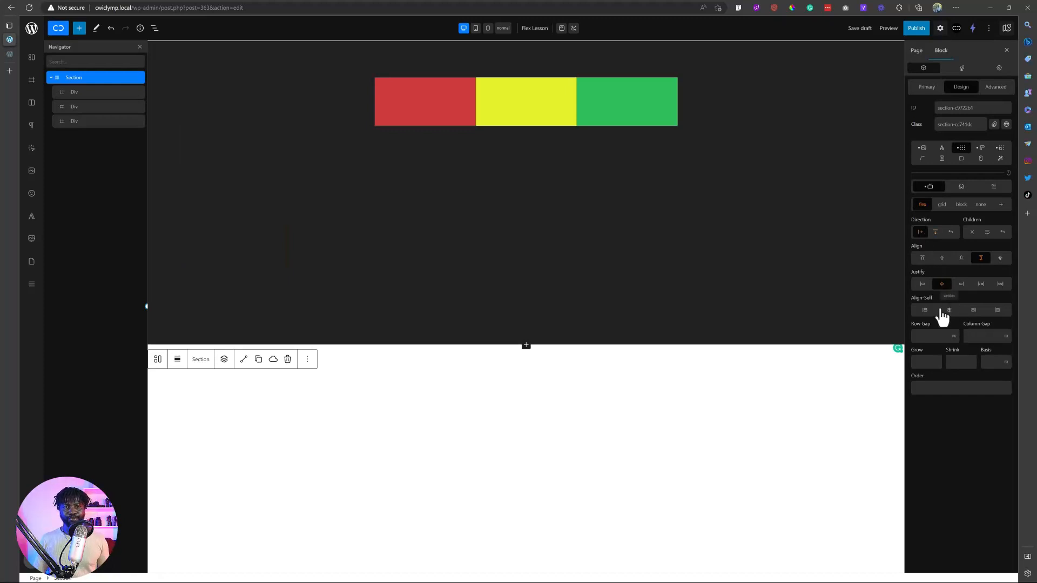
click(922, 258)
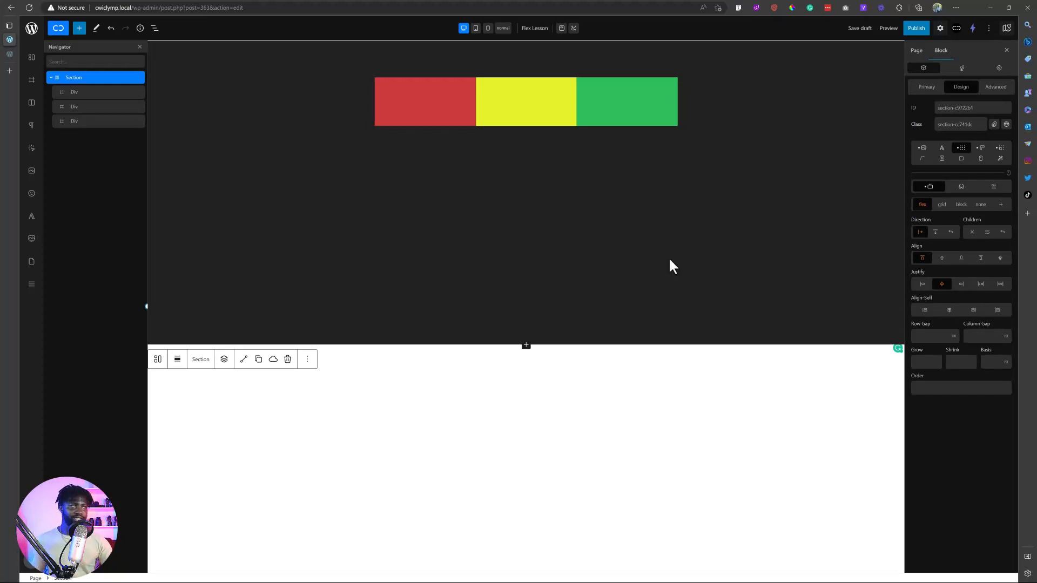
Rename the red div as Div A in the Navigator
click(84, 93)
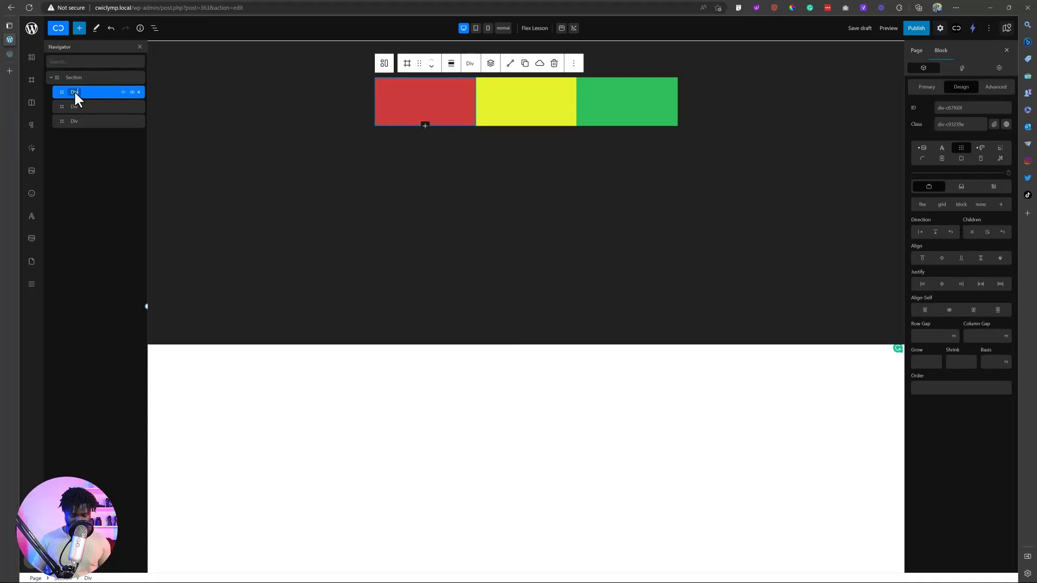
text(A)
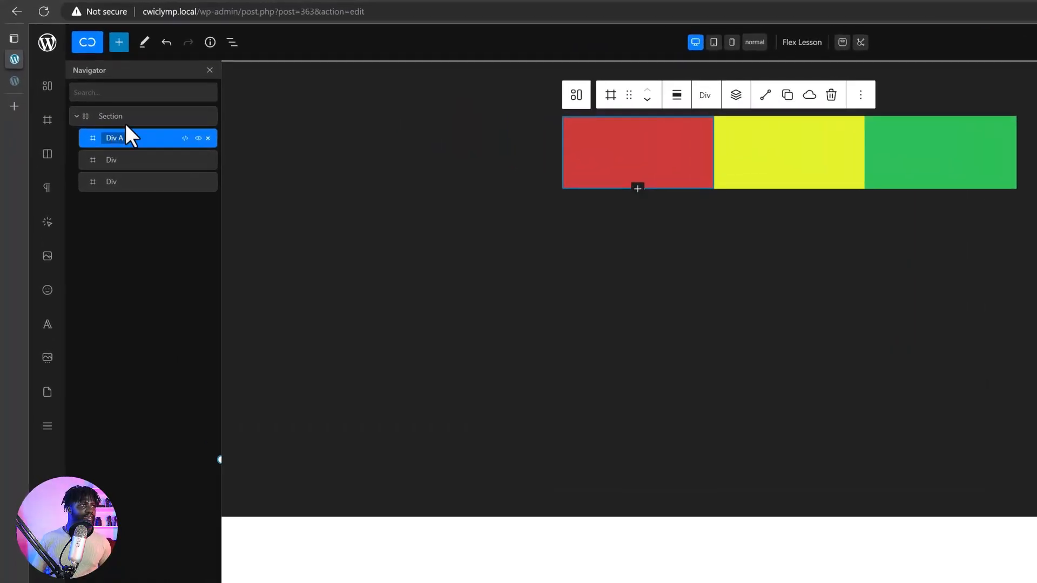
key(Return)
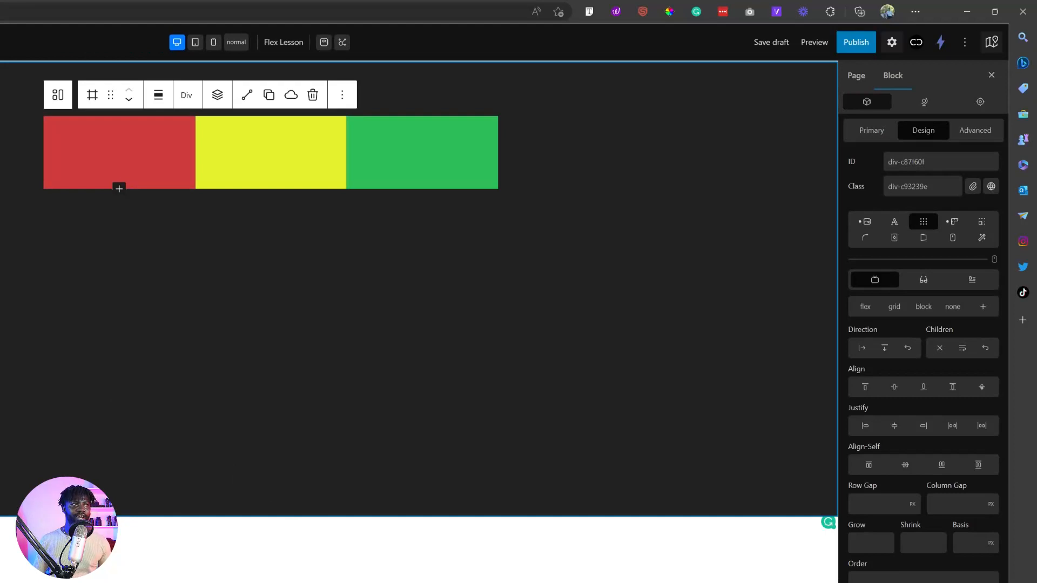
Try flex-end alignment on all of the section's children, and return the alignment to flex-start
click(116, 392)
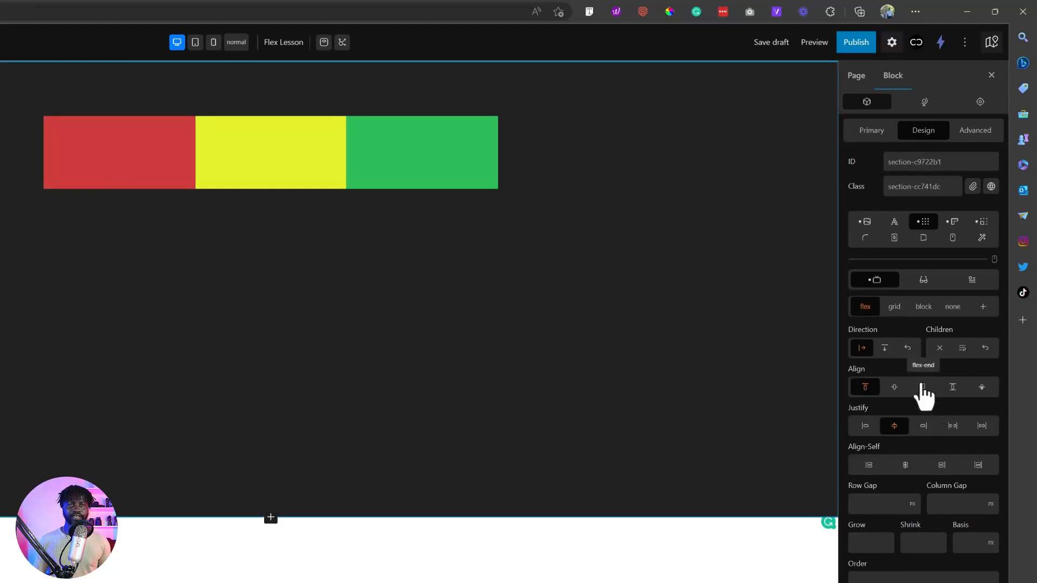
click(923, 388)
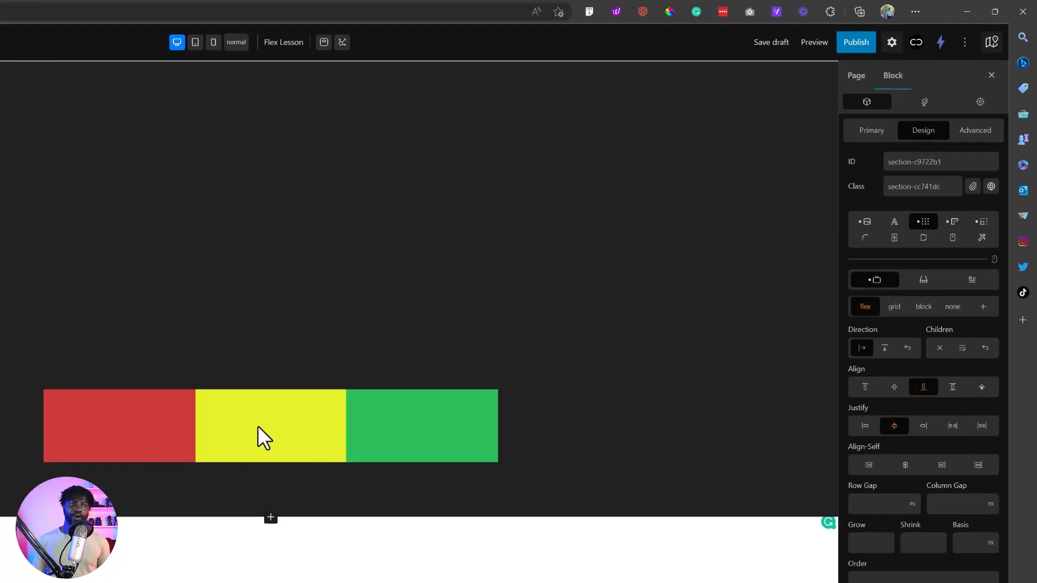
key(ctrl+s)
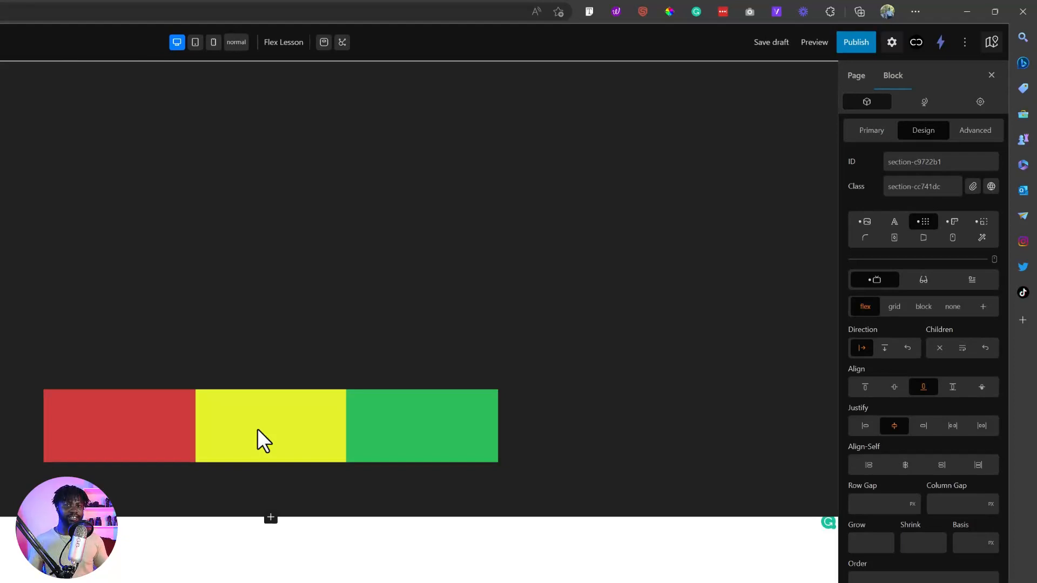
click(258, 429)
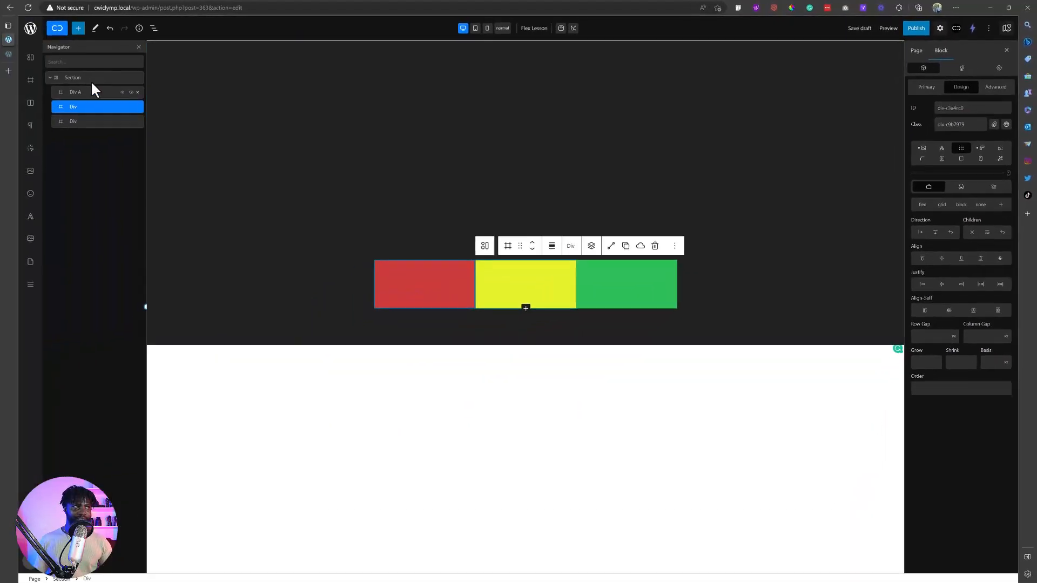
click(90, 78)
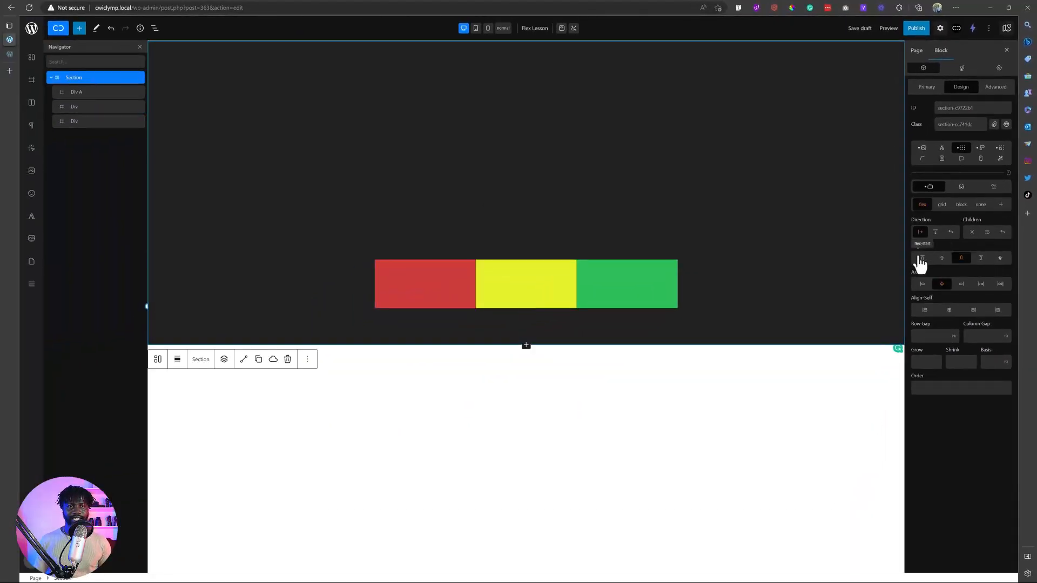
click(920, 258)
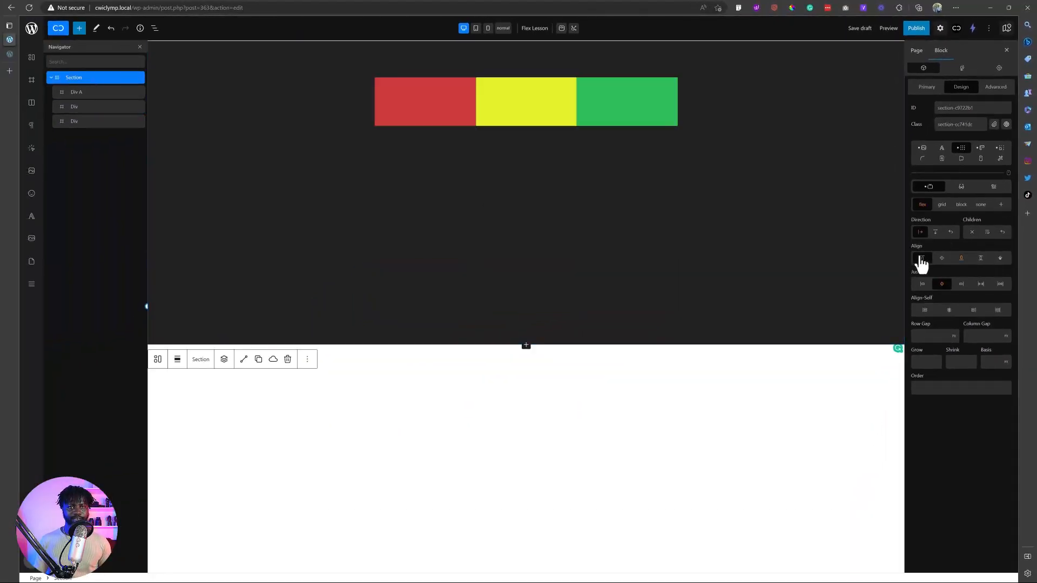
Set Div A's align-self to flex-end, and rename the green div as Div C with its align-self set to center
click(86, 99)
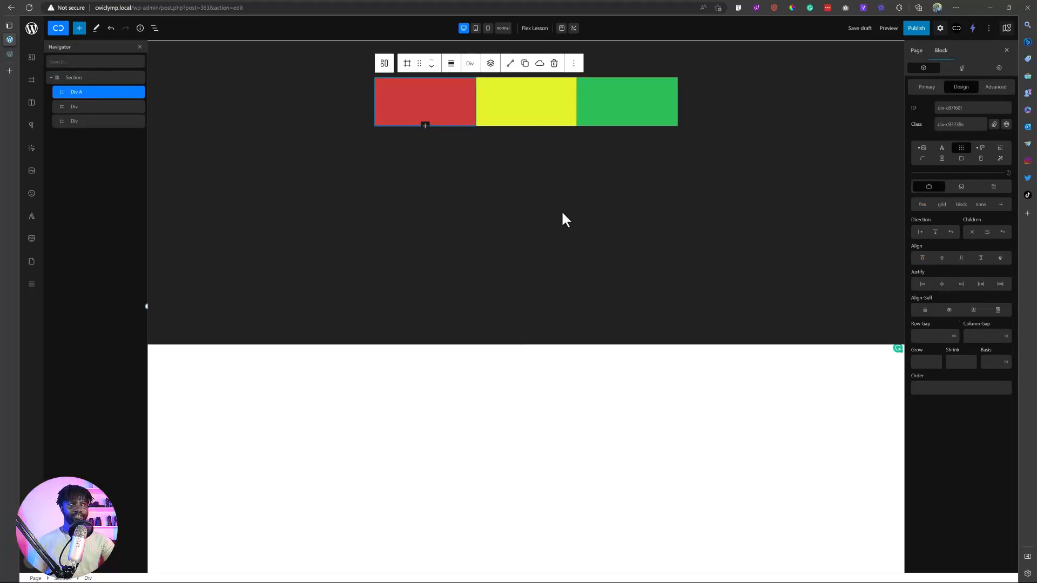
click(973, 310)
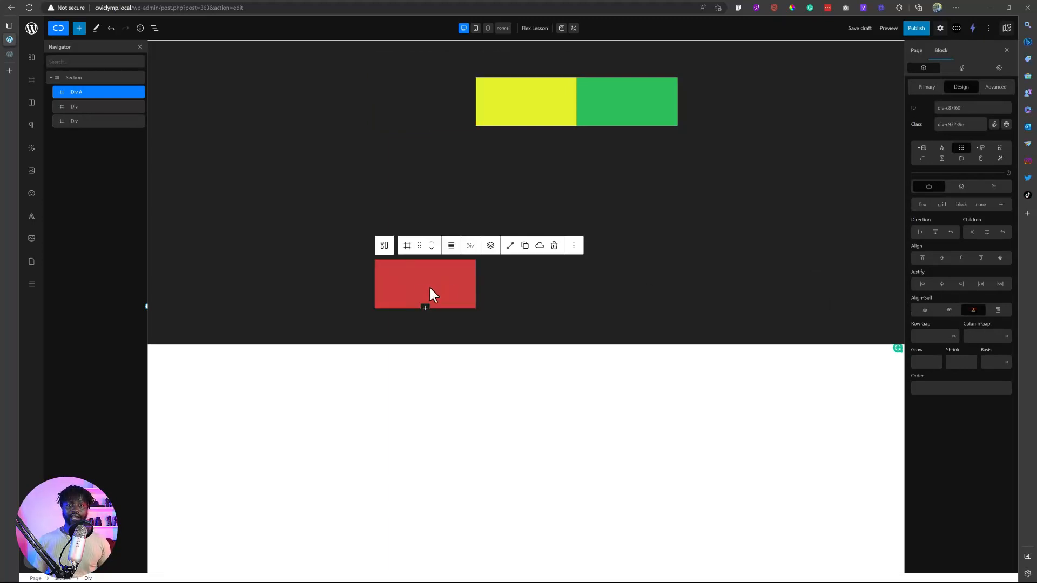
click(76, 121)
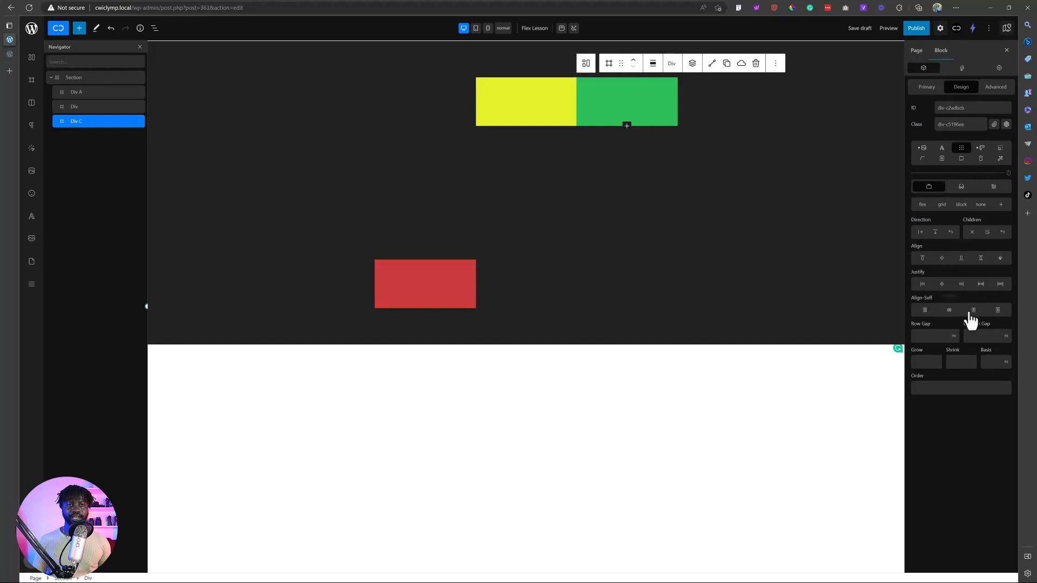
click(949, 311)
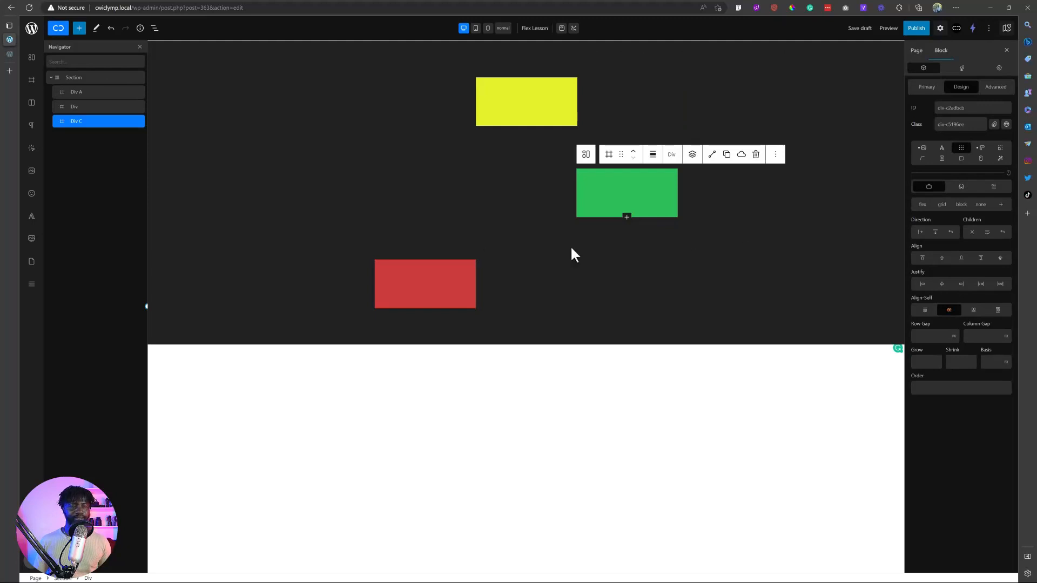
Rename the yellow div as Div B with its align-self set to flex-start, and save the draft
double_click(75, 106)
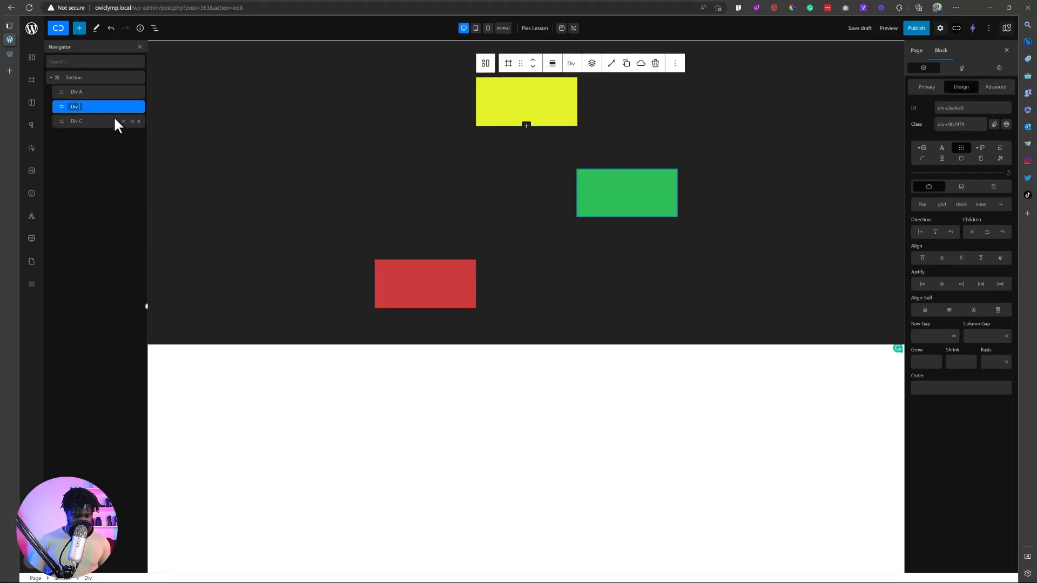
text(B)
key(Return)
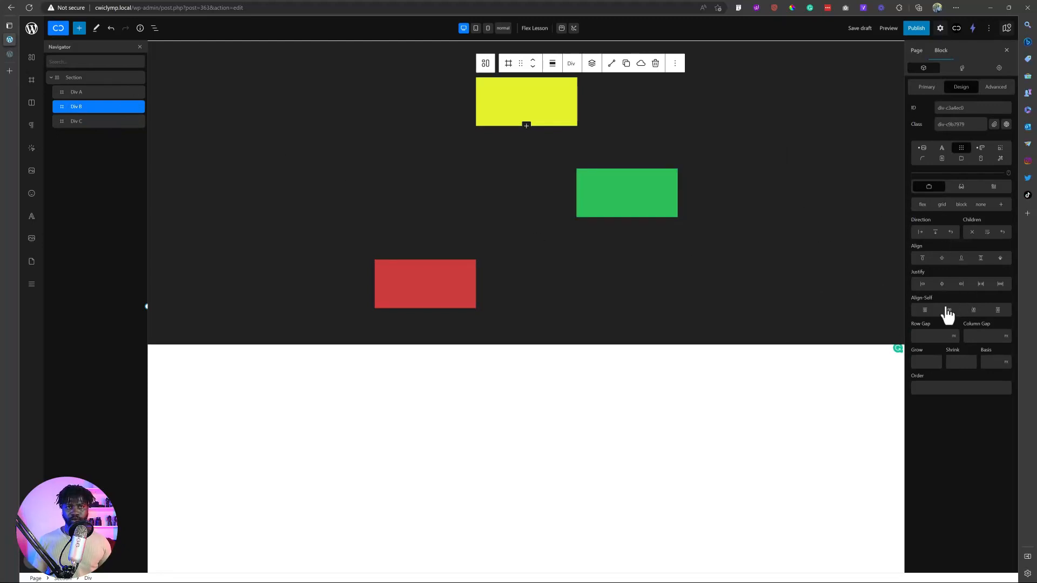
click(924, 310)
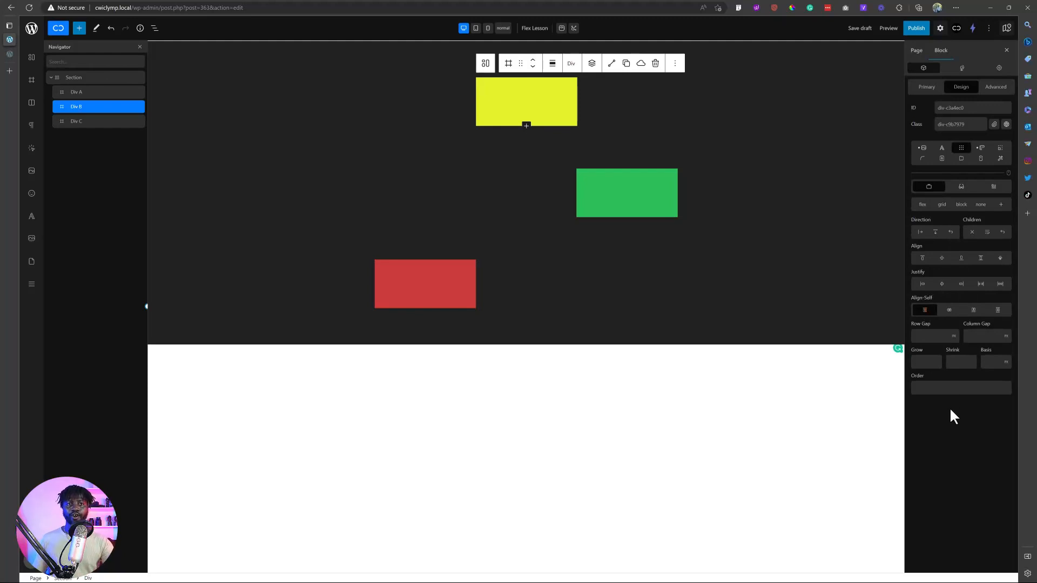
click(863, 29)
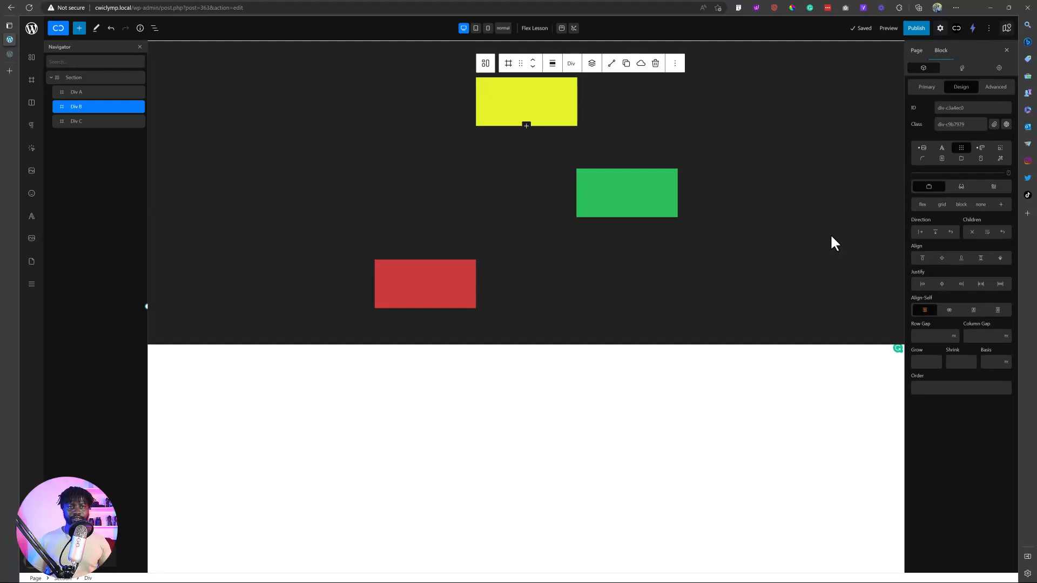
Reload the front-end page, check the three divs' layout with the developer tools open and resized, and return to the editor
click(8, 49)
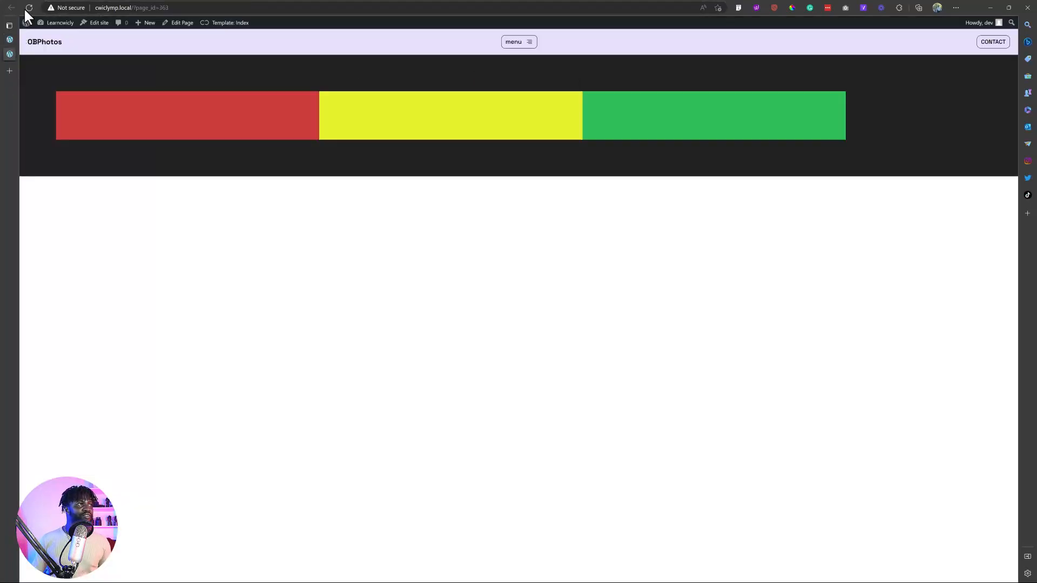
click(27, 8)
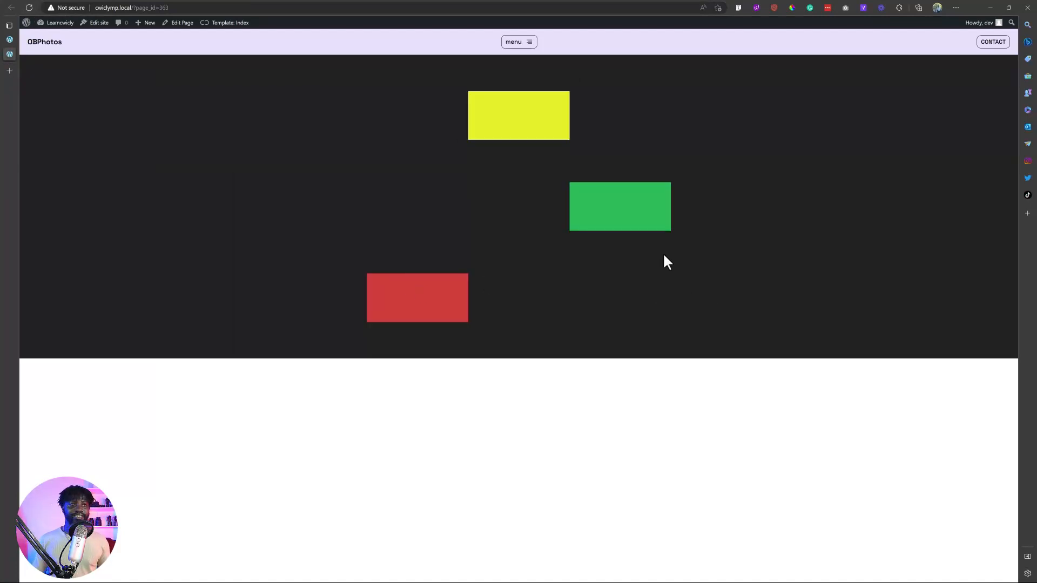
key(ctrl+shift+i)
drag(564, 314, 834, 311)
key(F12)
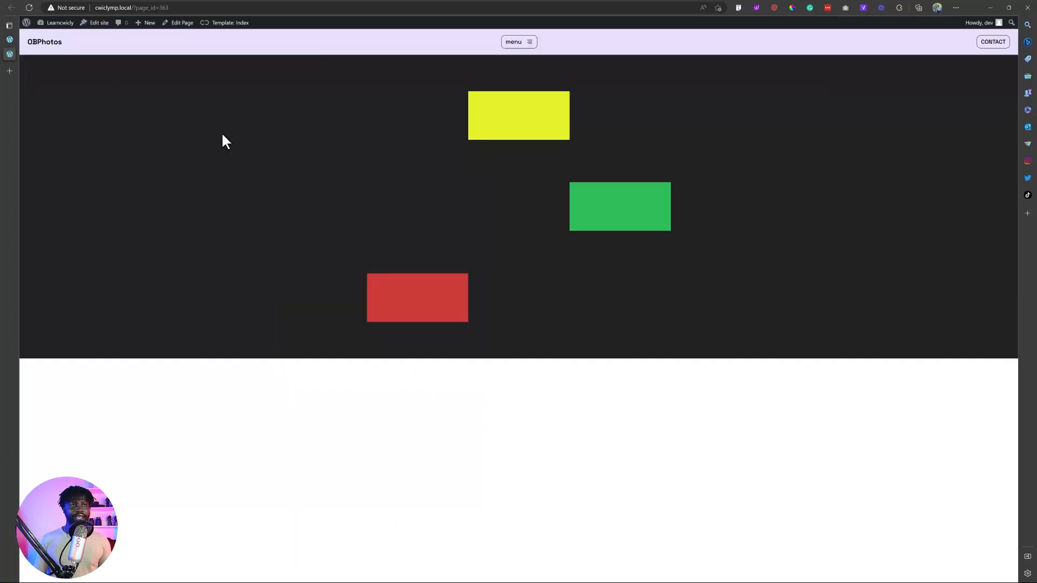
click(11, 41)
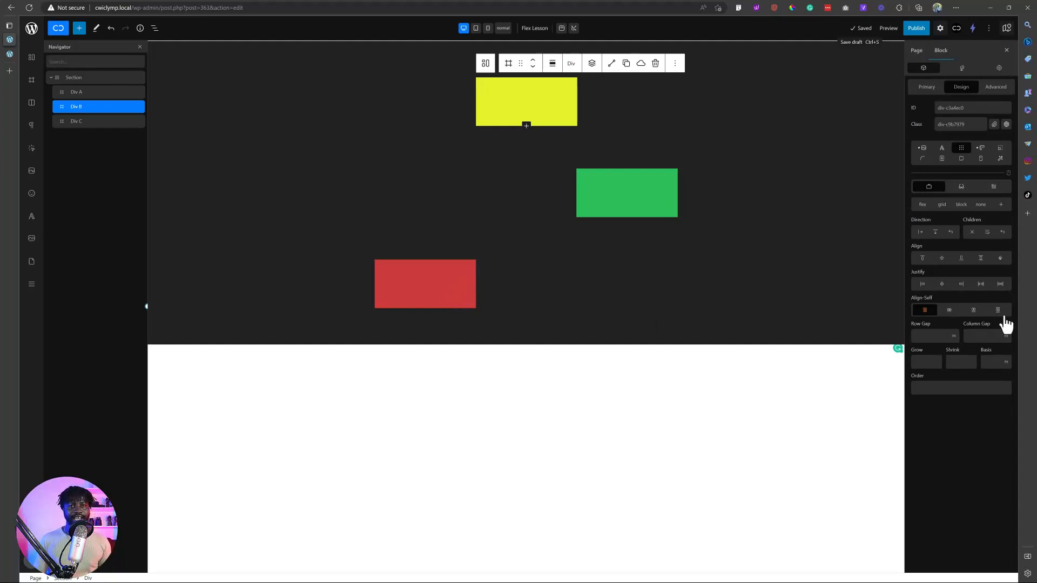
Set Div A's align-self to stretch, try it with the height cleared, and restore the height to 120 px
click(82, 90)
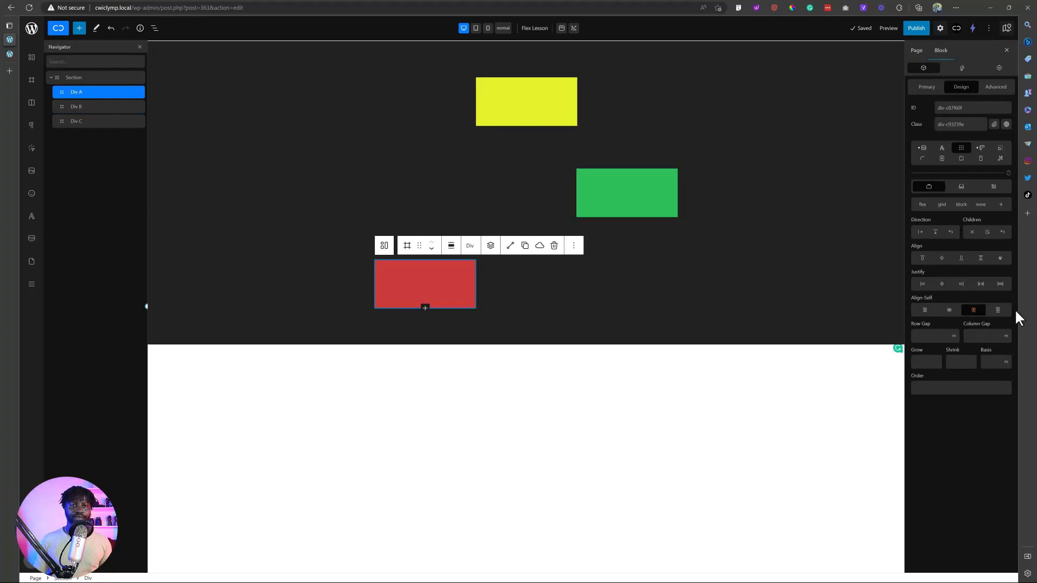
click(997, 310)
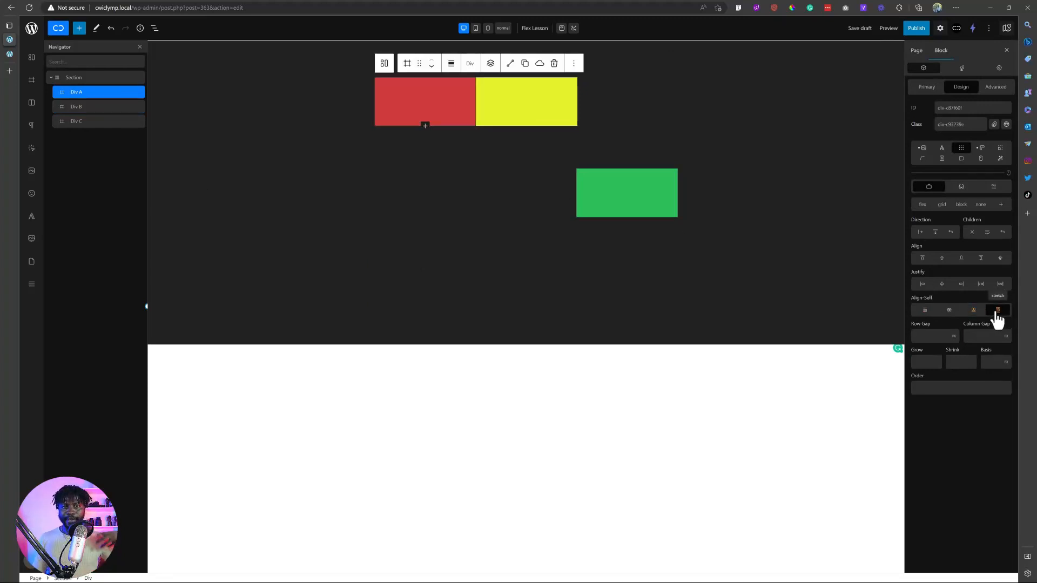
click(981, 156)
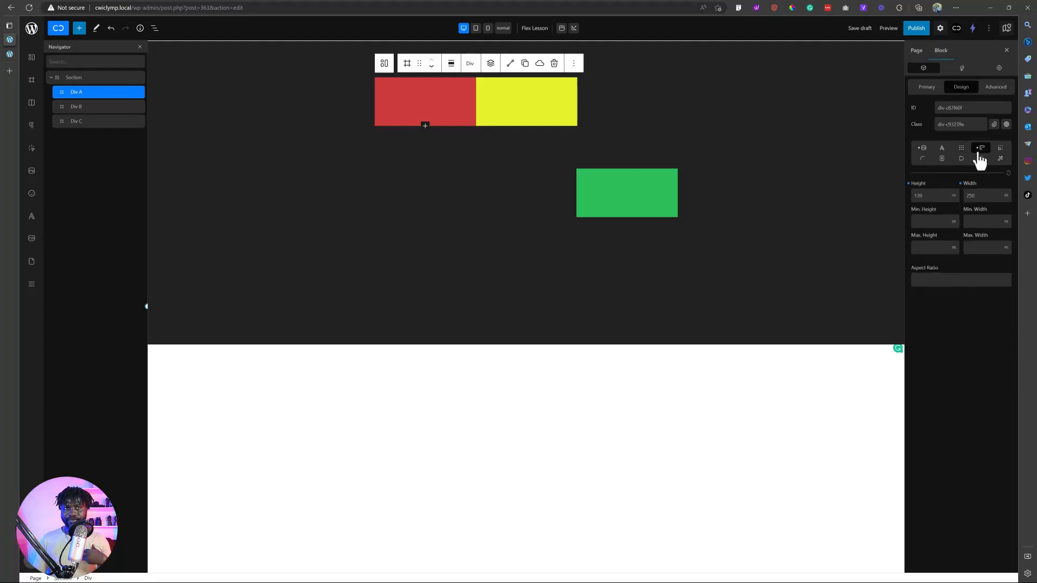
click(909, 184)
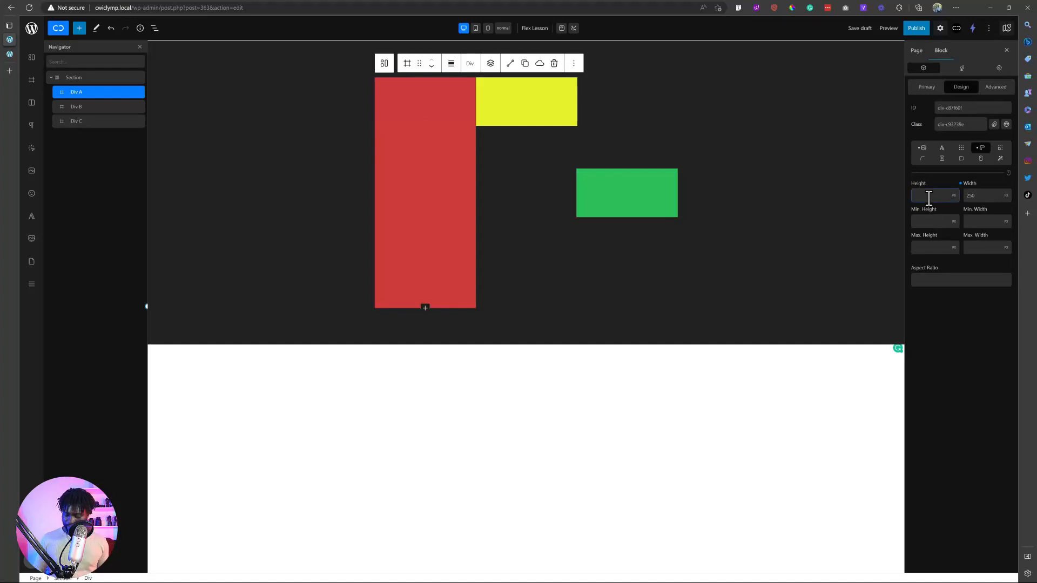
text(120)
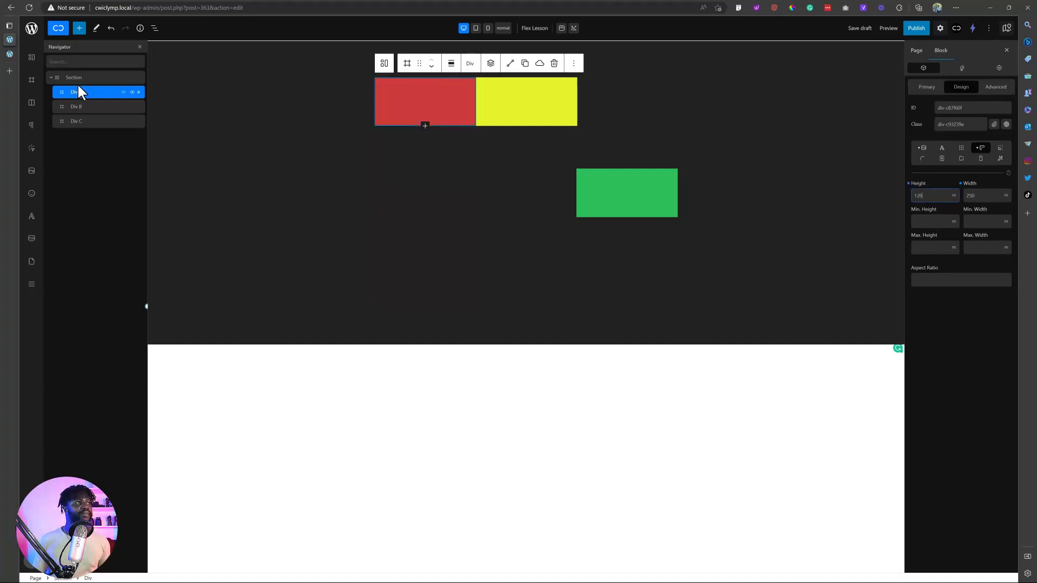
Clear the align-self setting of the green Div C and the yellow Div B
click(82, 76)
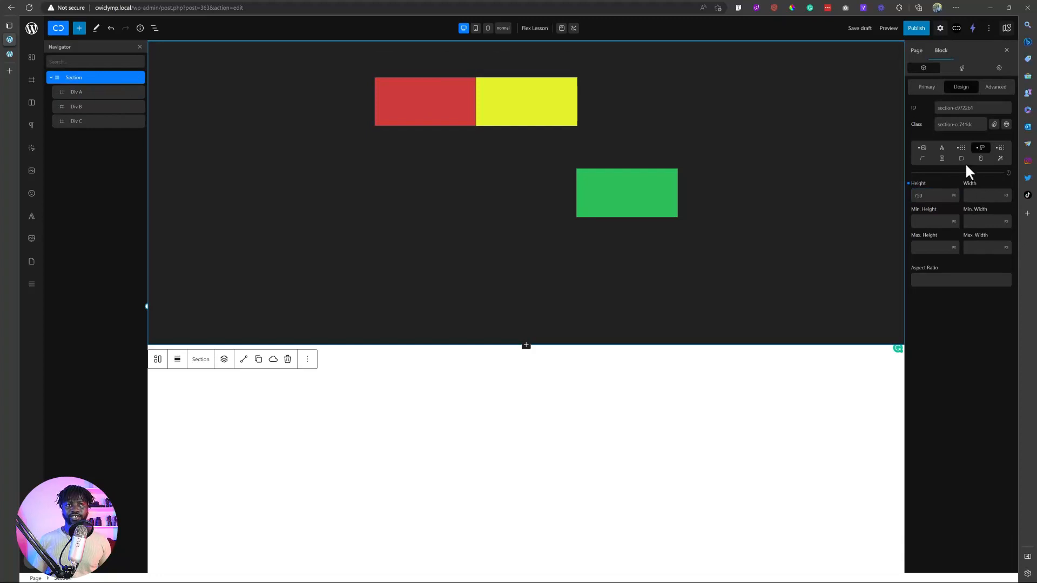
click(961, 147)
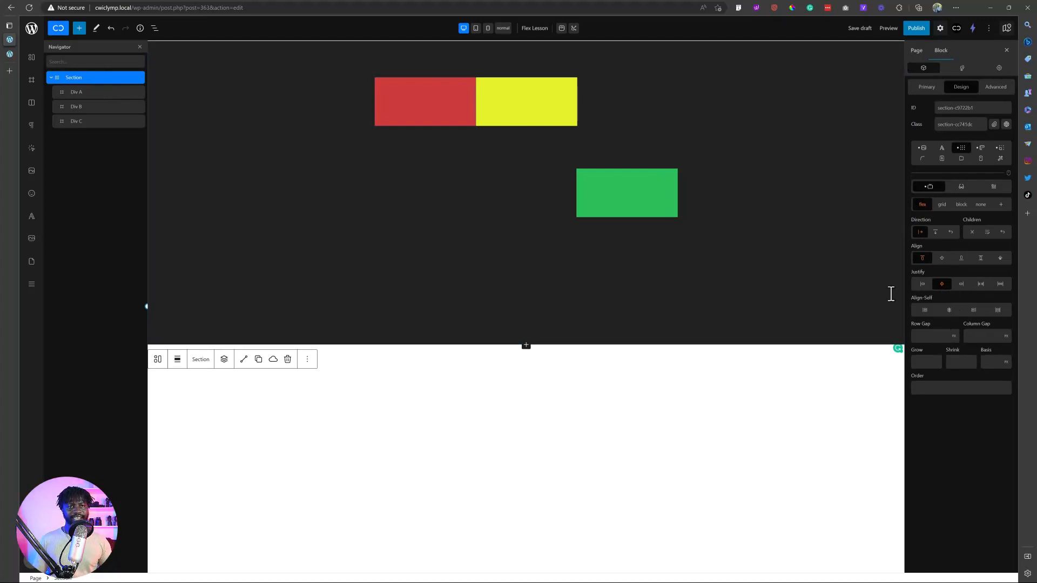
click(652, 196)
click(949, 310)
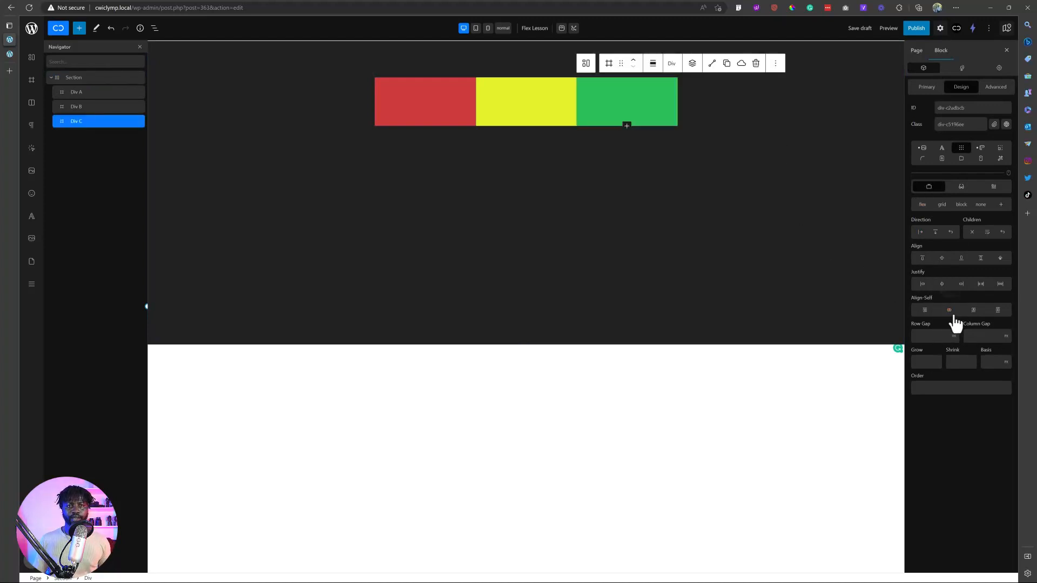
click(496, 101)
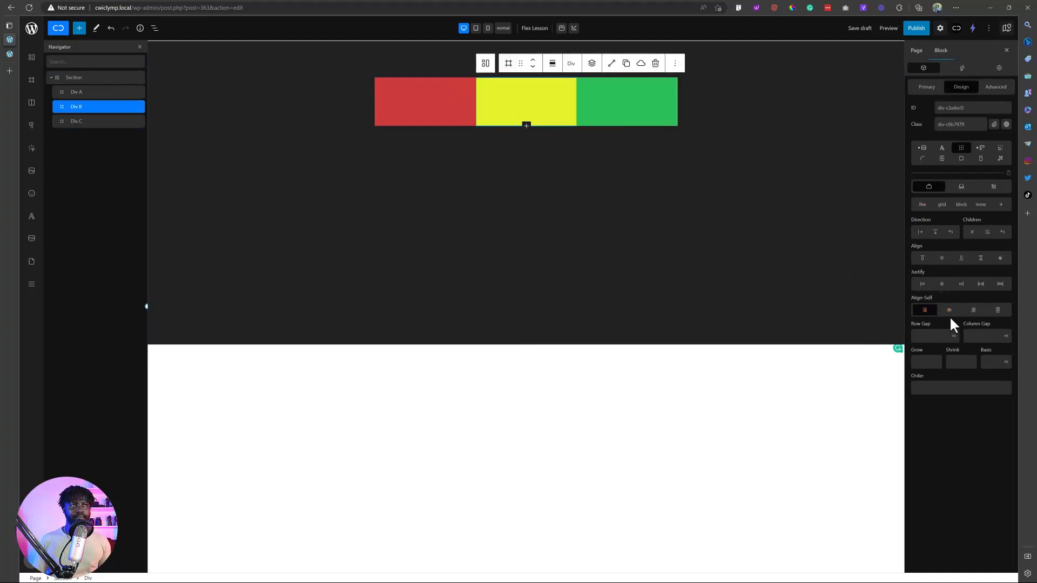
click(924, 312)
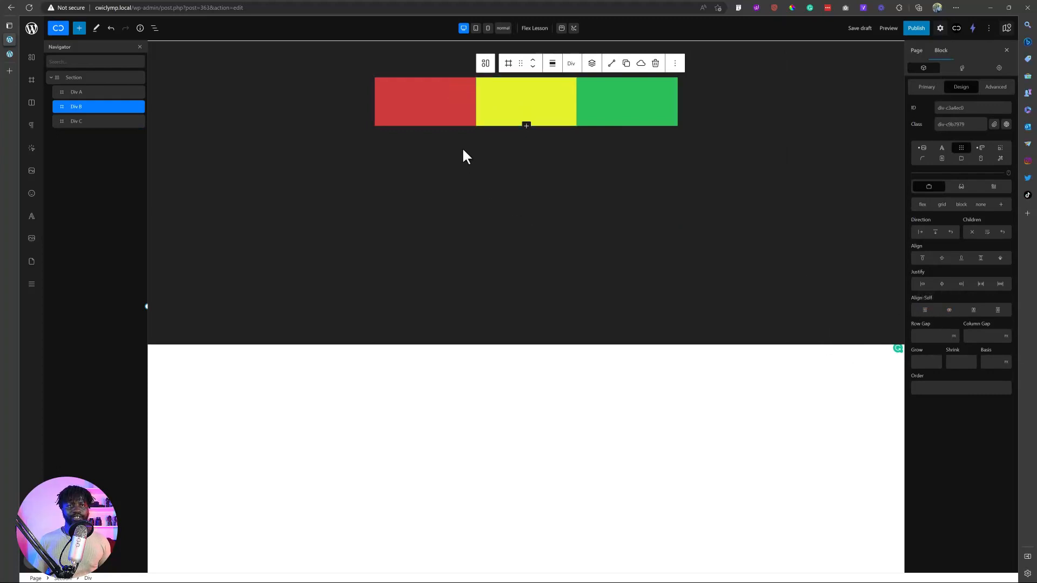
Try a row gap of 20 px and a column gap of 20 px on the section
click(76, 77)
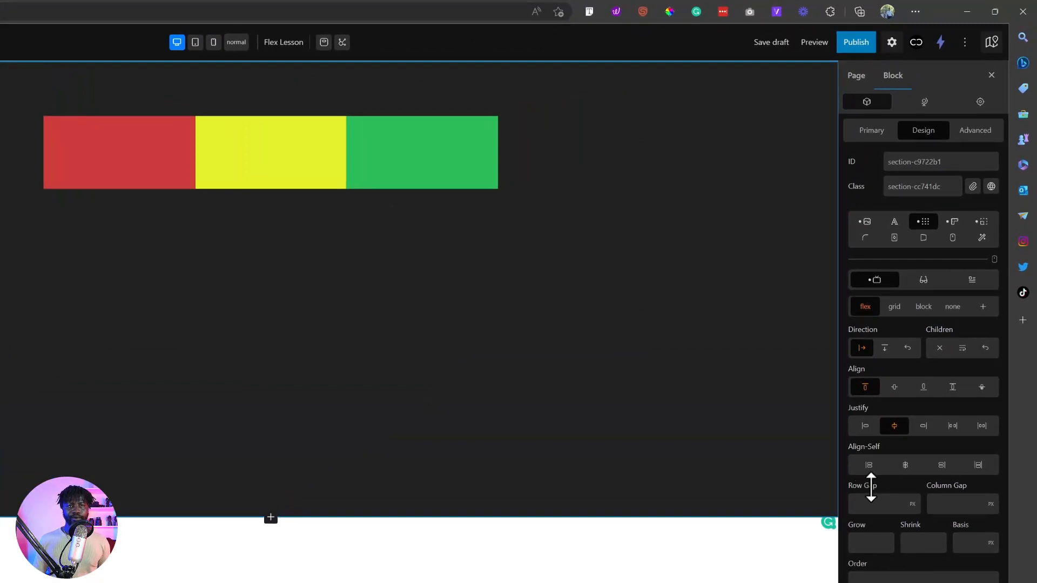
click(889, 511)
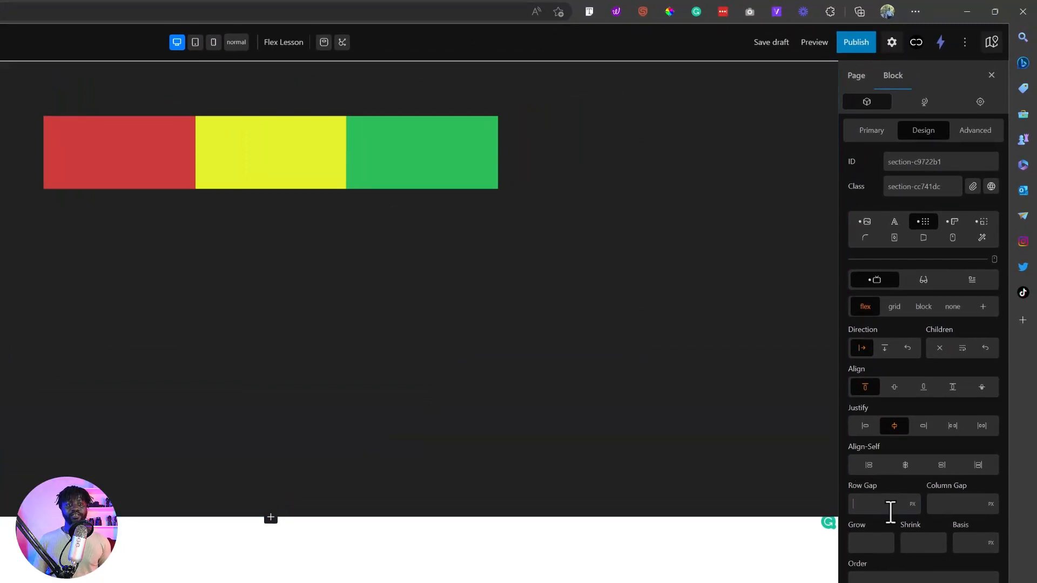
text(20)
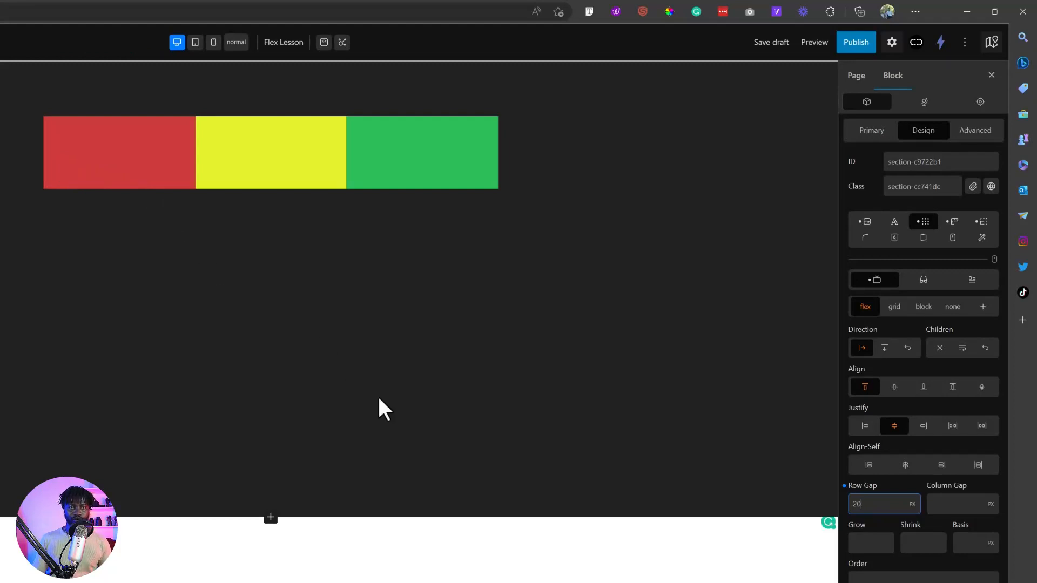
click(946, 502)
text(20)
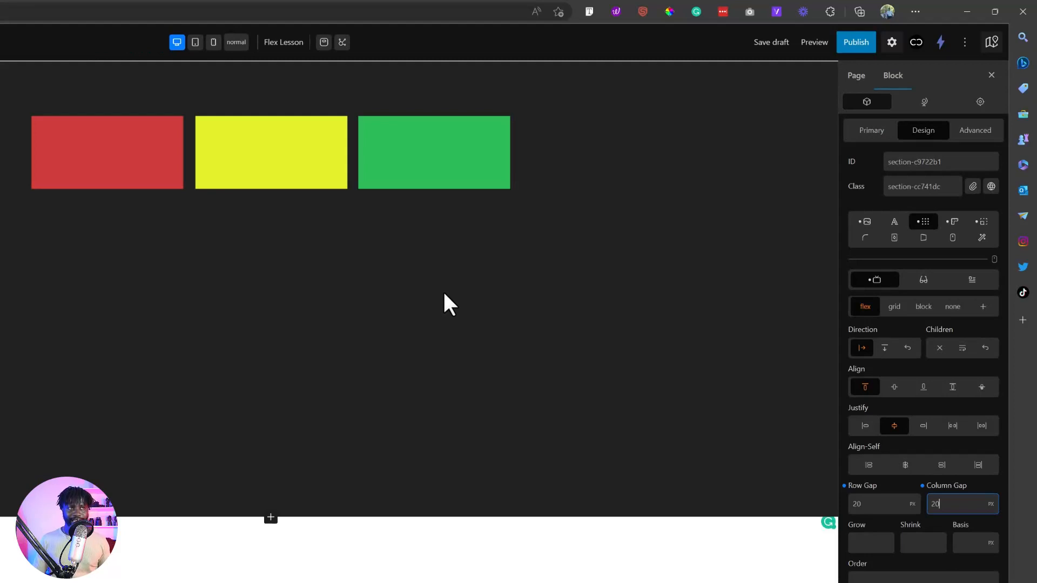
Try the column direction on the section, return it to row, and clear the row gap and column gap
click(885, 347)
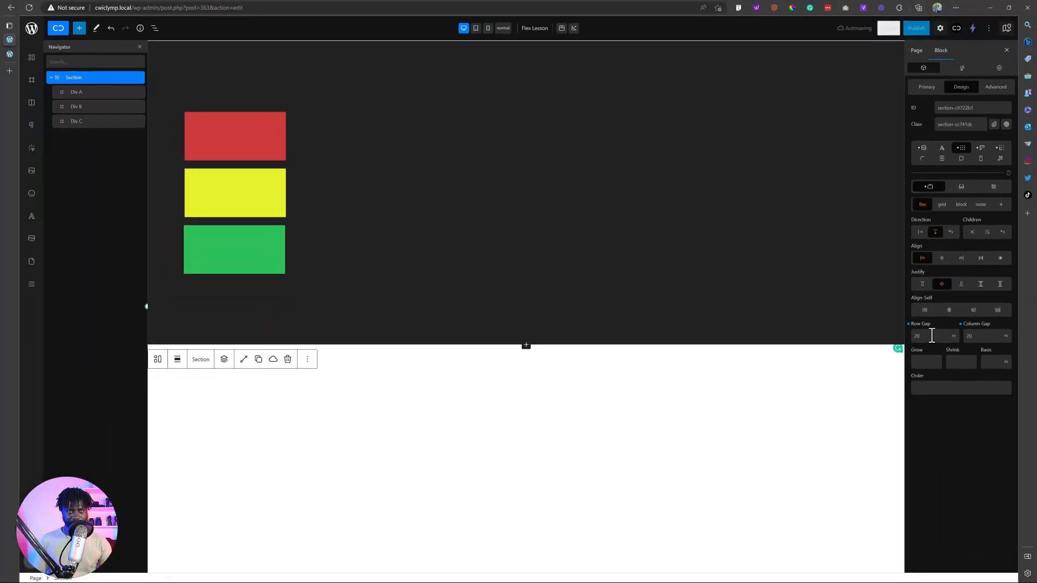
click(920, 232)
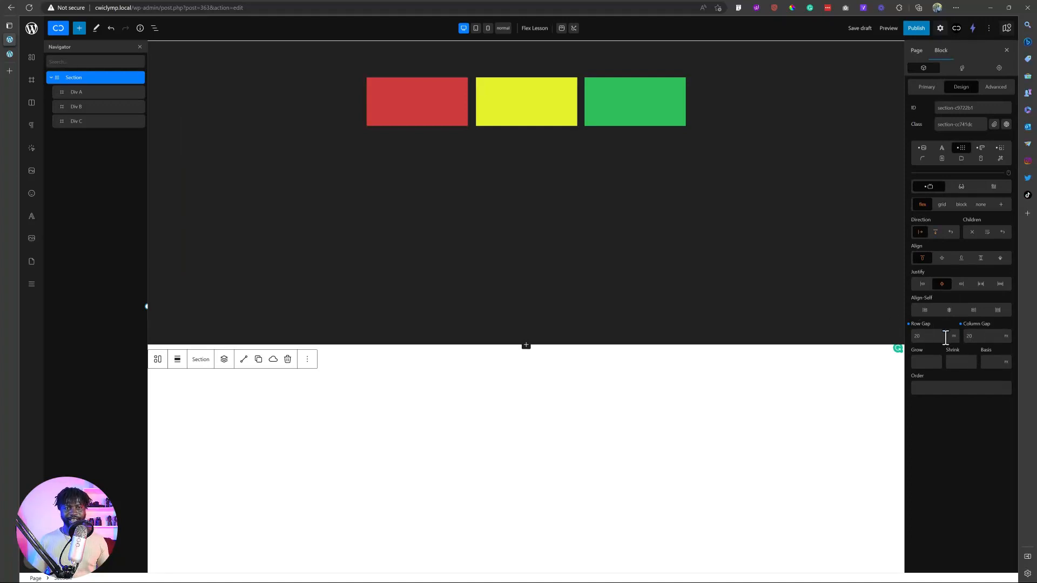
click(909, 324)
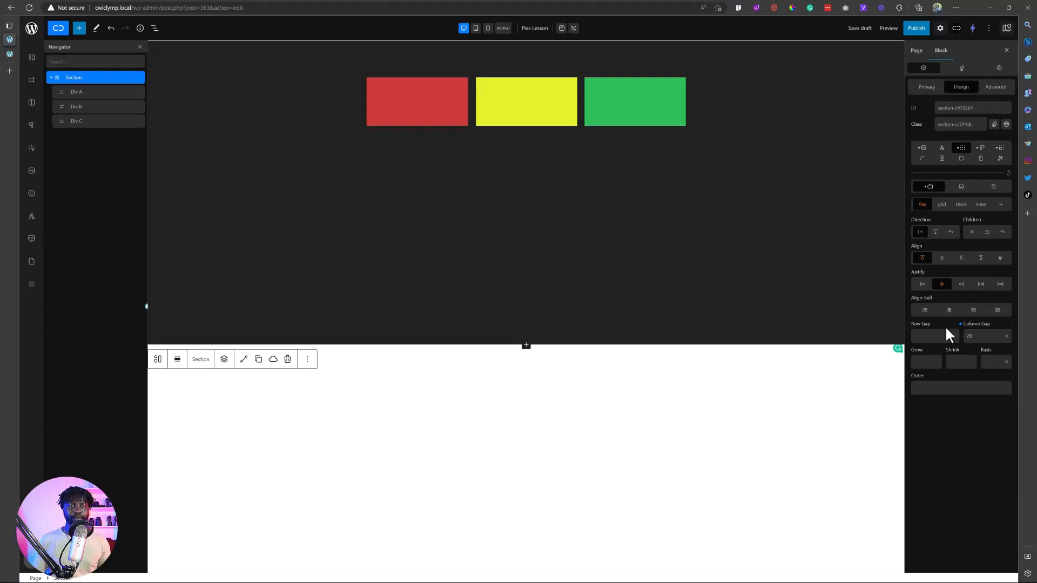
click(962, 325)
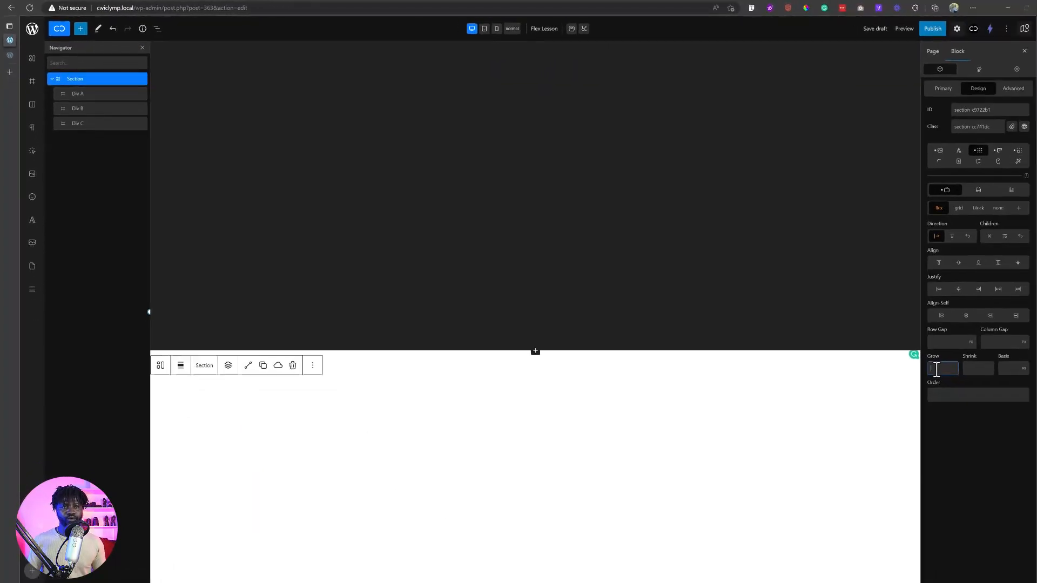
Set the widths of Div A and Div B to 100 px each
click(88, 91)
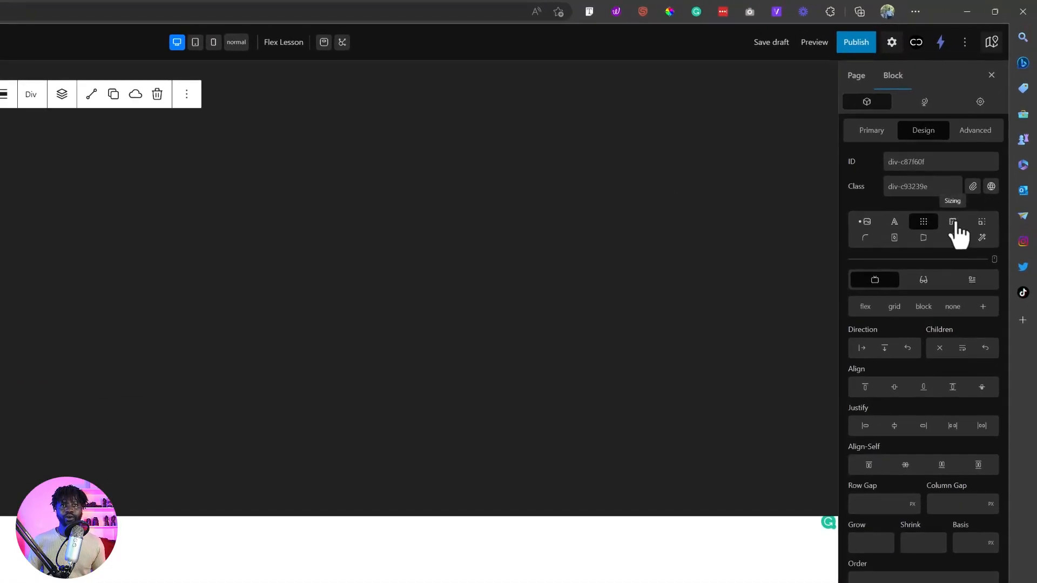
click(953, 222)
click(945, 292)
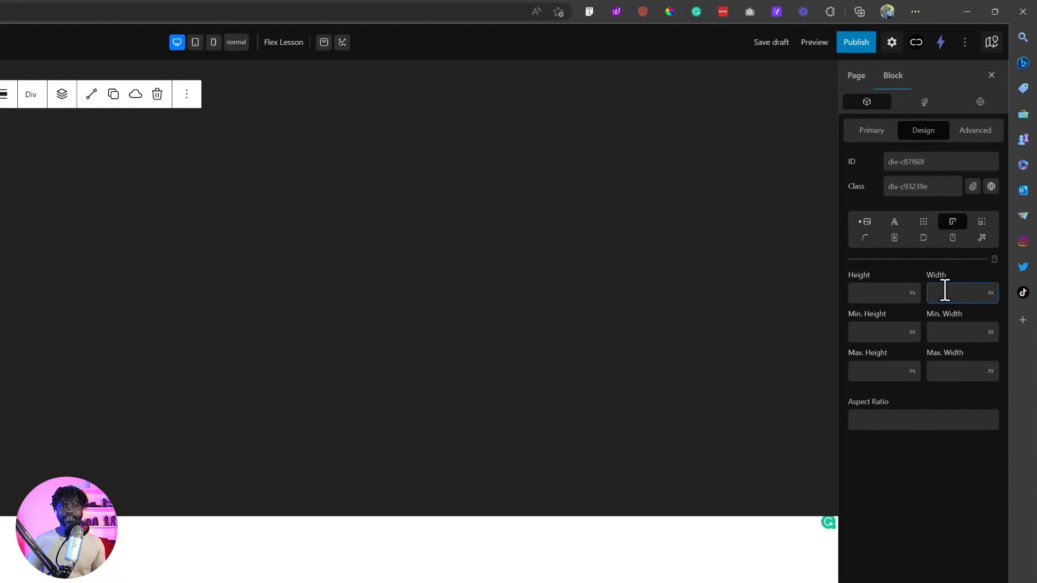
text(100)
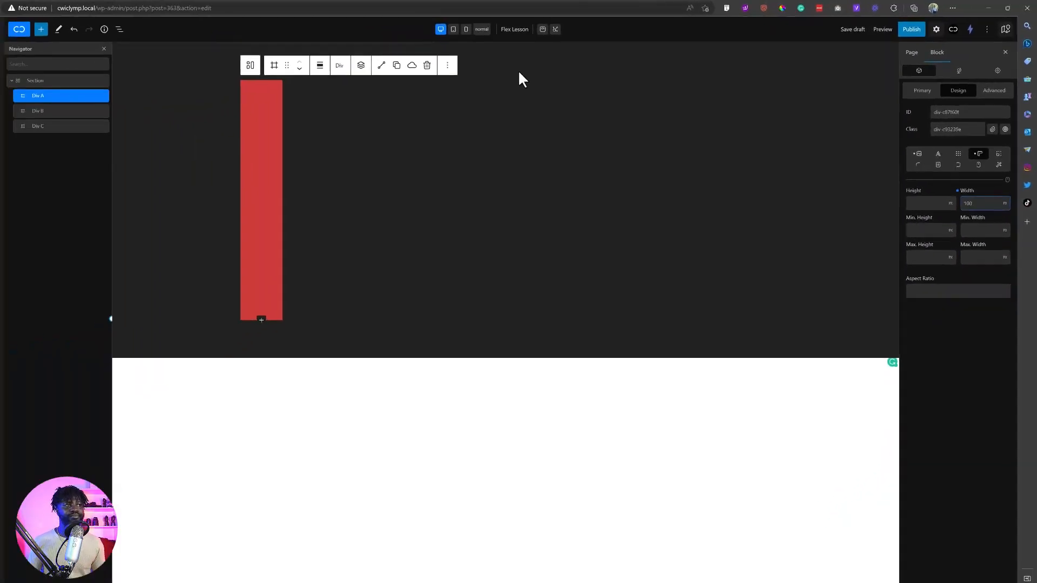
click(88, 106)
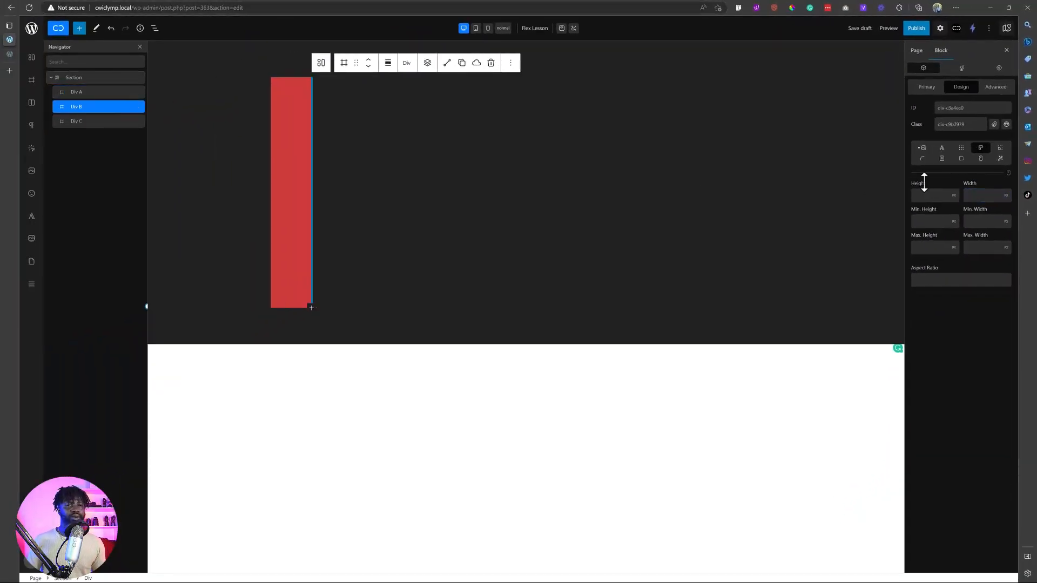
click(980, 194)
text(100)
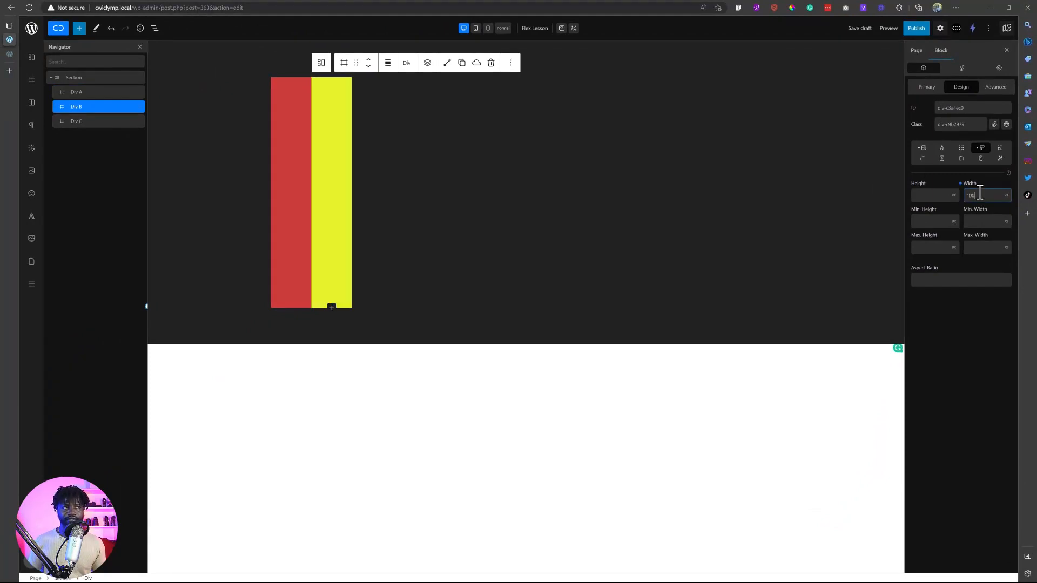
Try a width of 250 px on Div C, and set its width to 100 px instead
click(75, 122)
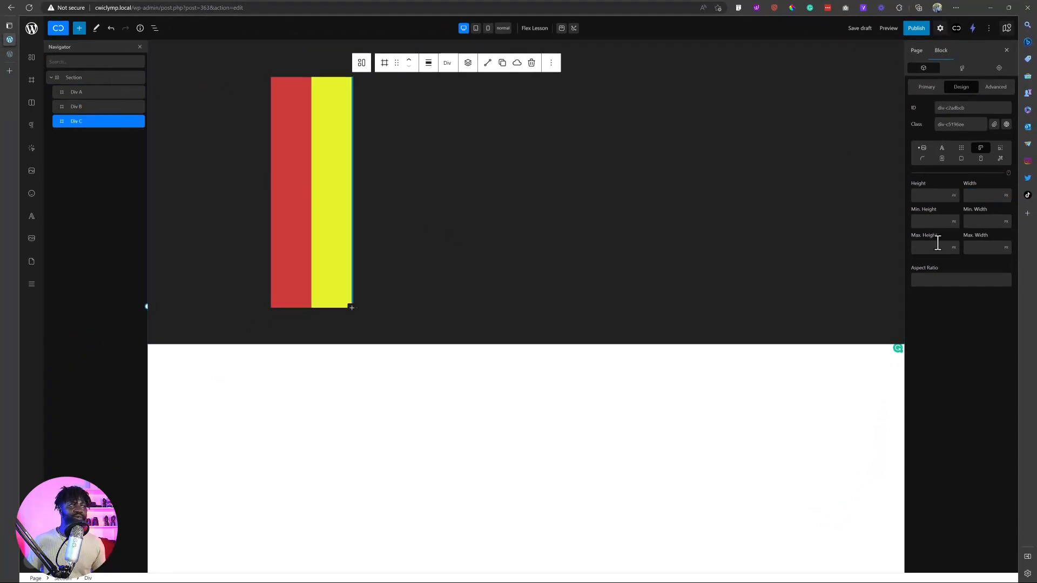
click(980, 195)
text(250)
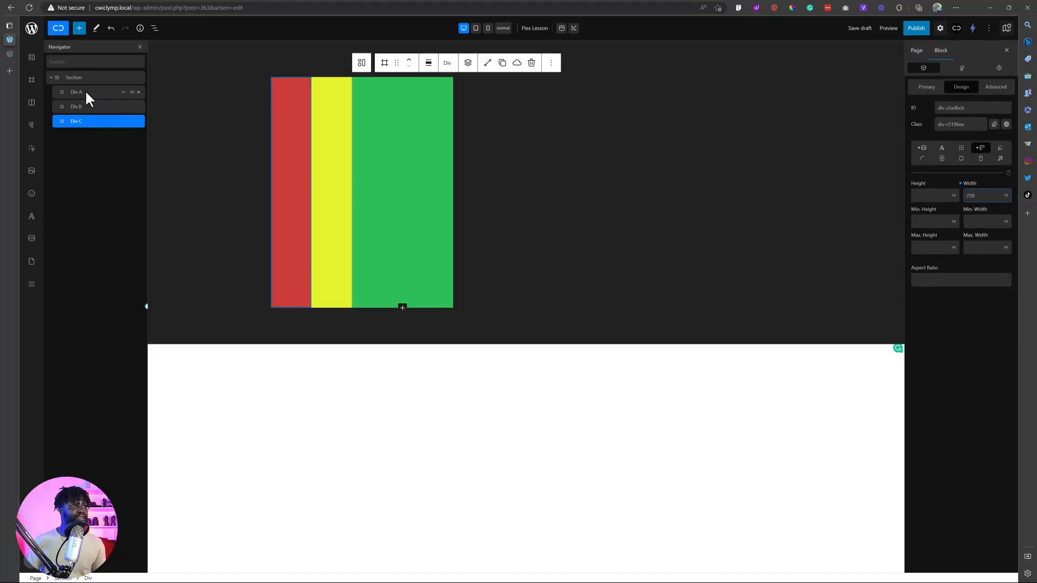
double_click(991, 196)
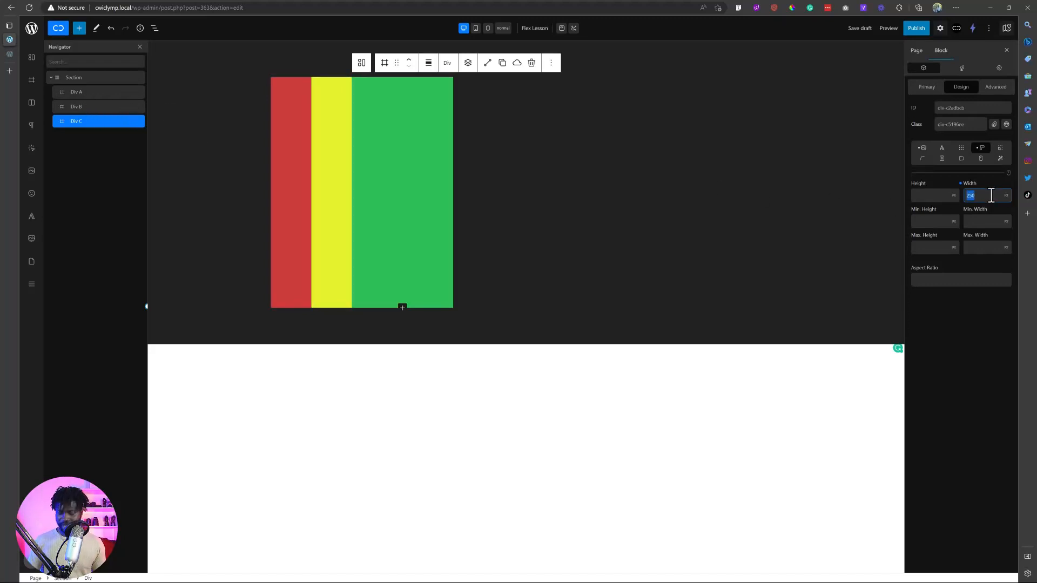
text(100)
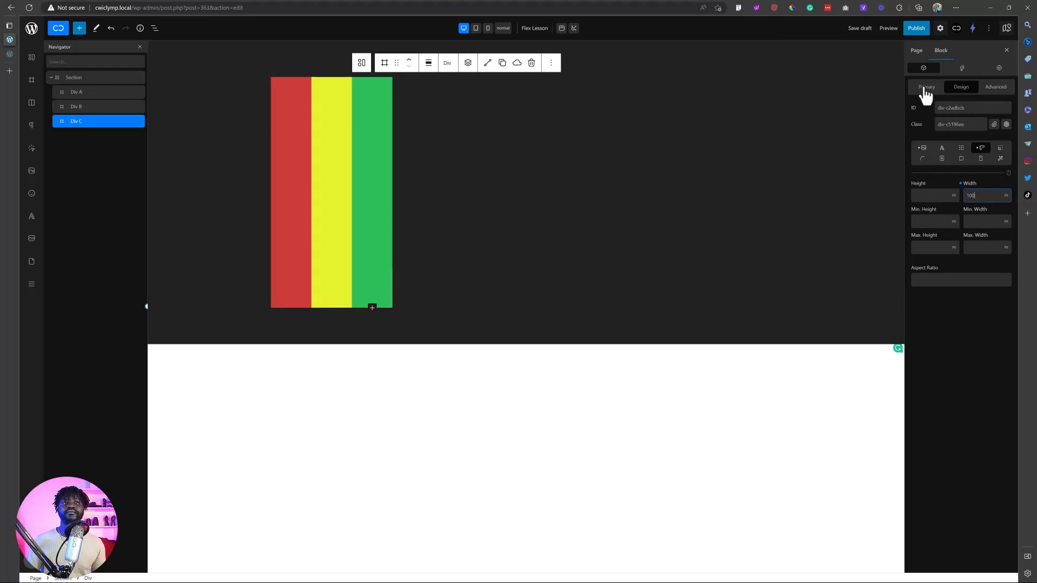
Set Div C's flex grow to 1 in its layout settings, and save the draft
click(924, 89)
click(958, 89)
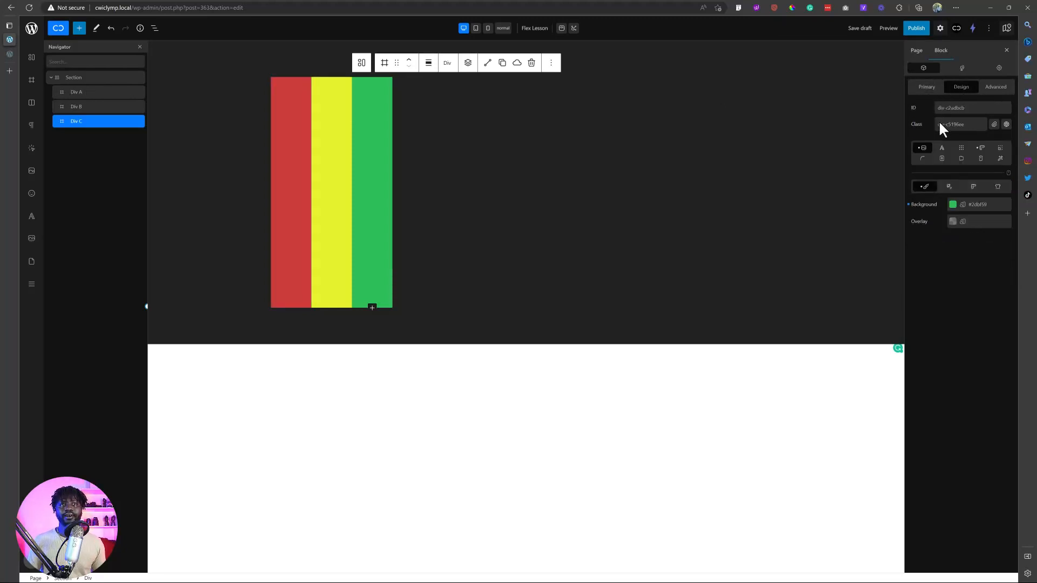
click(962, 149)
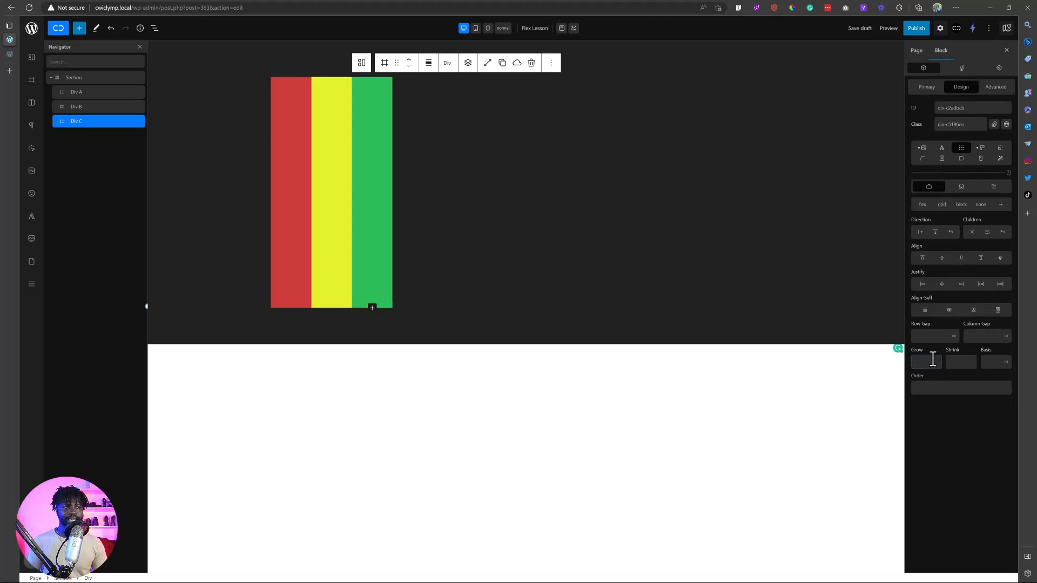
click(932, 360)
text(1)
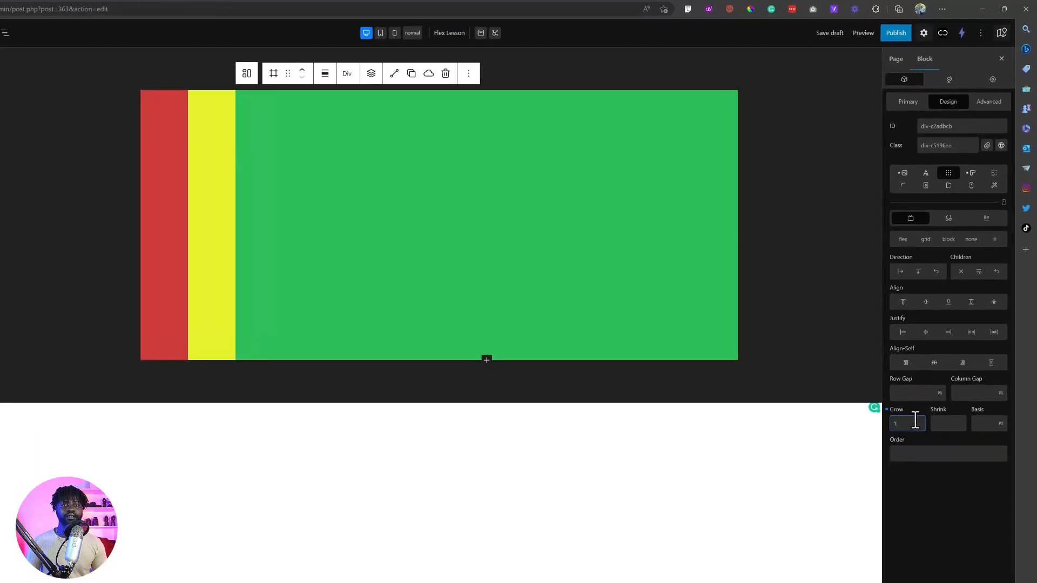
click(831, 33)
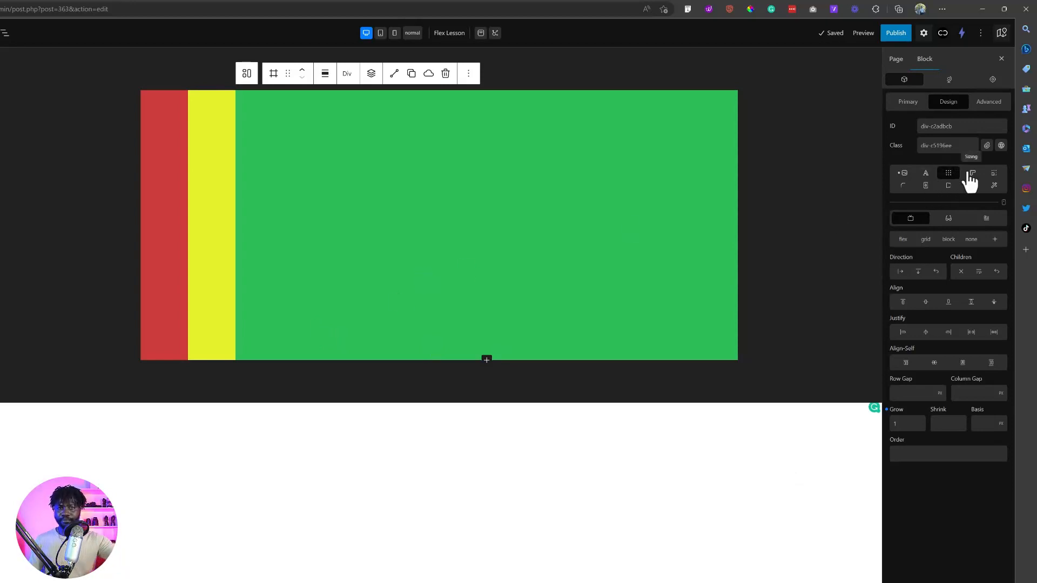
Try a flex grow of 500 on Div C, and set it to 3 instead
click(90, 77)
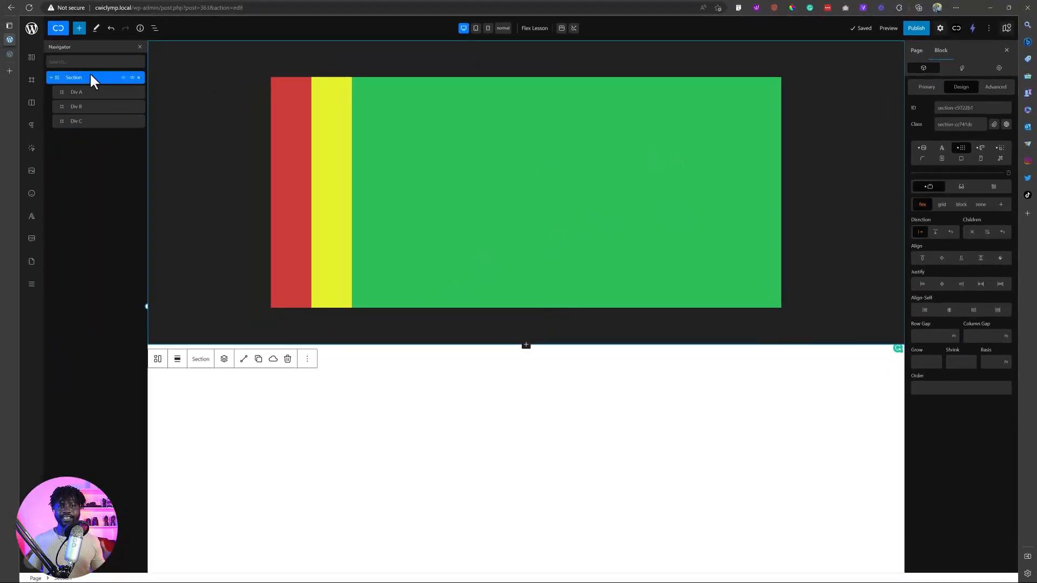
click(277, 121)
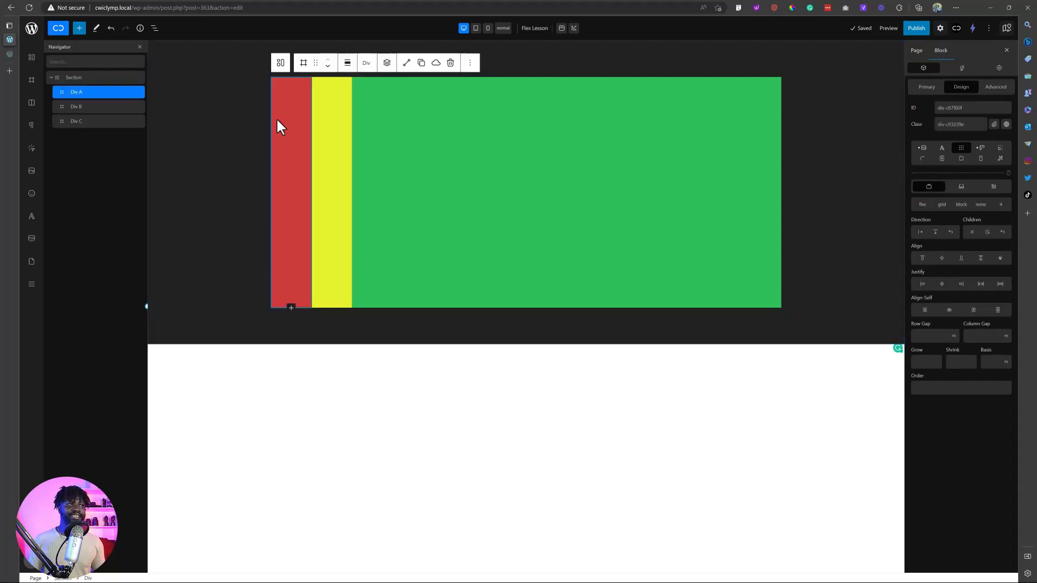
click(331, 150)
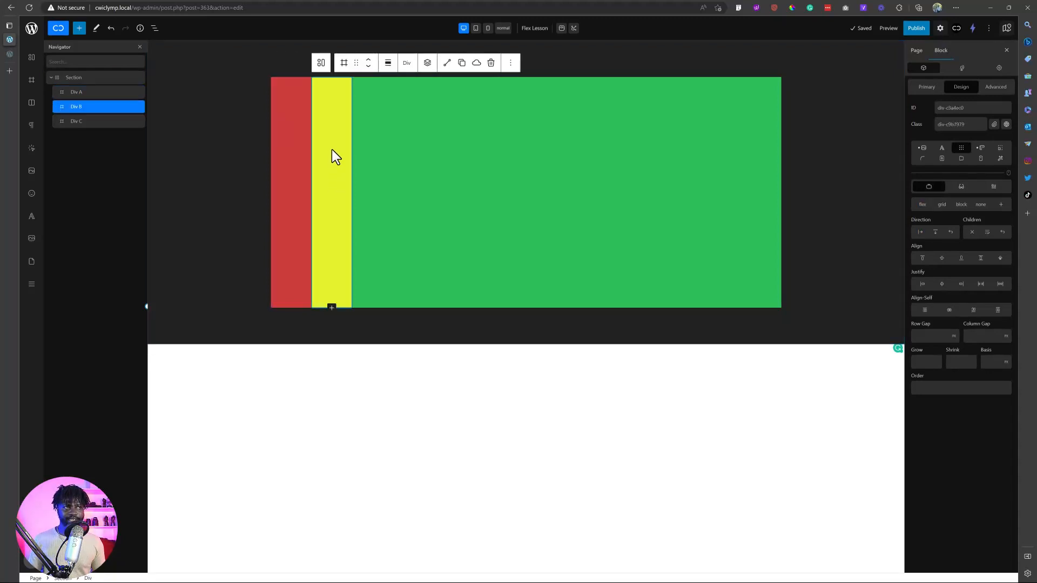
click(432, 160)
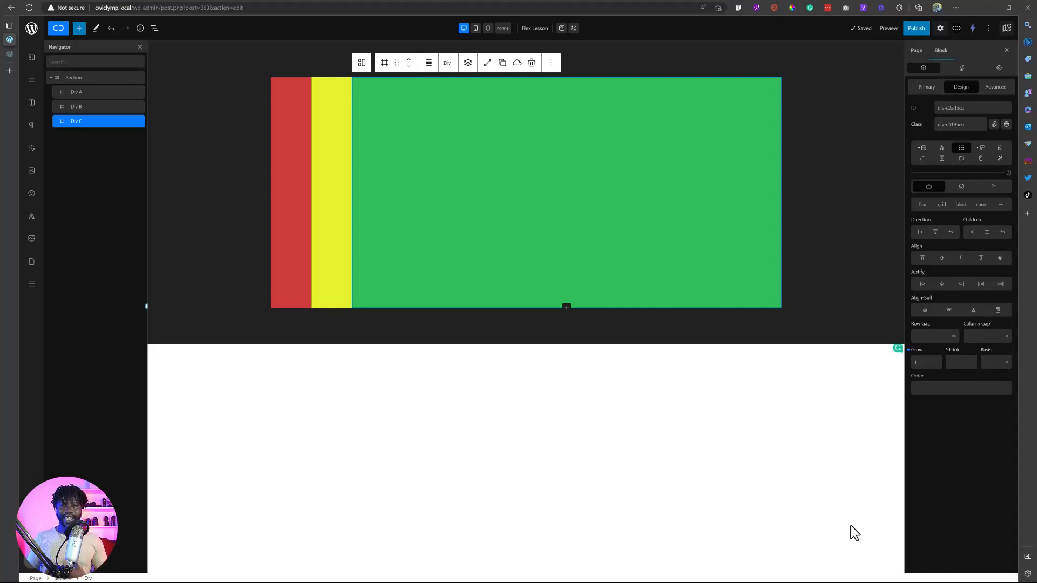
text(500)
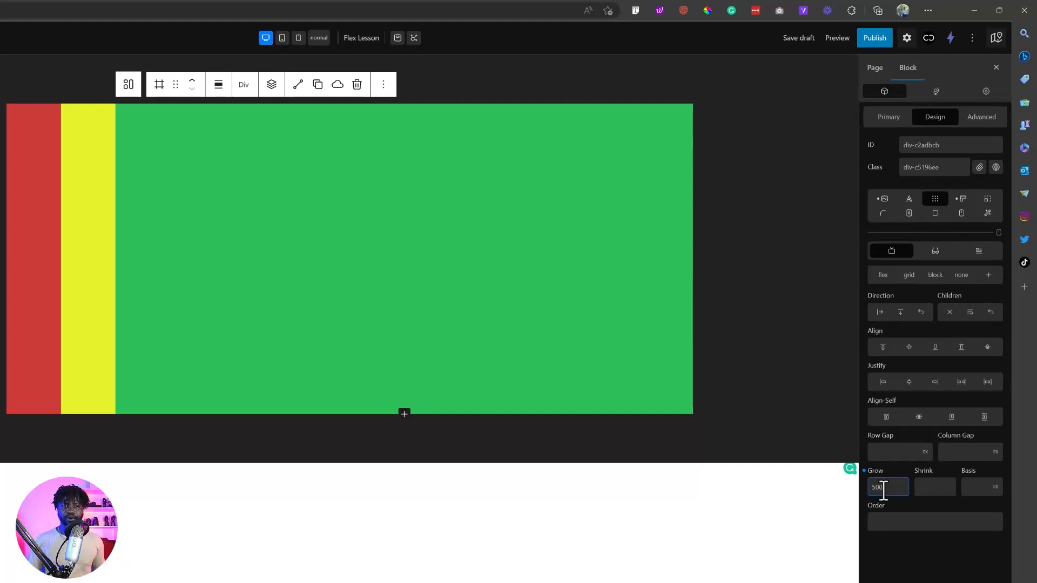
double_click(881, 487)
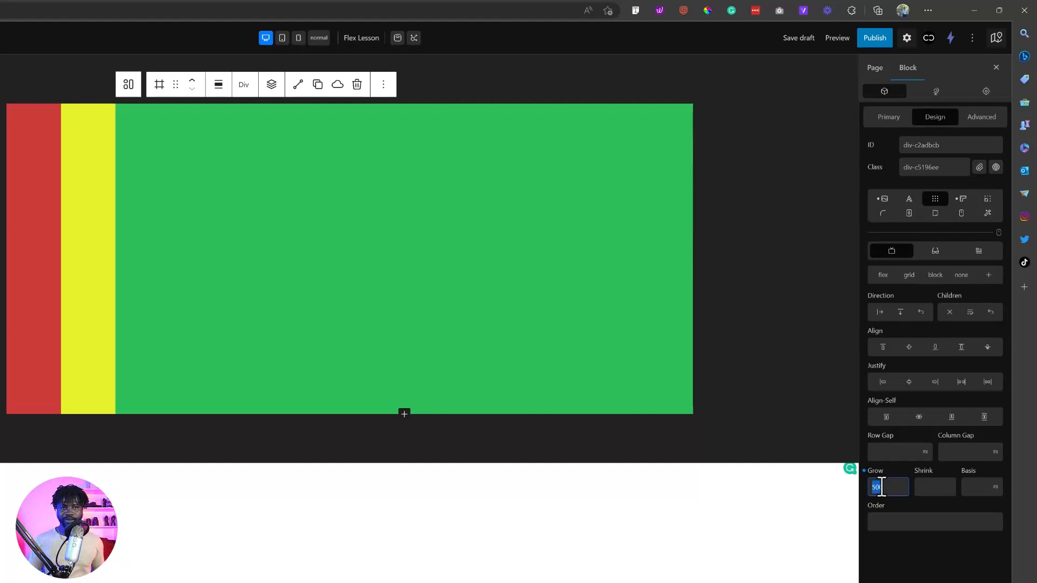
text(3)
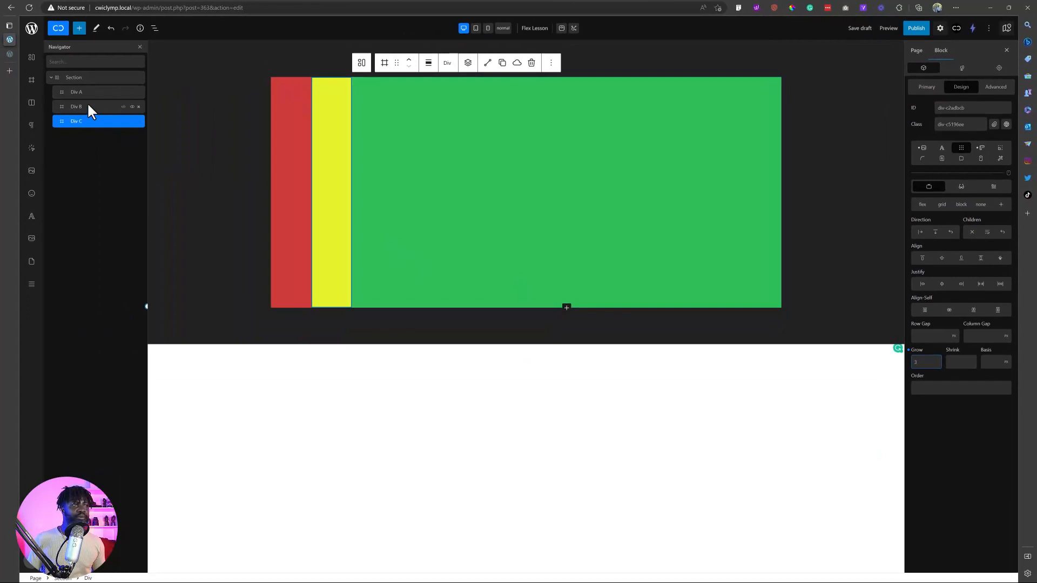
Set the flex grow of Div B to 2 and of Div A to 1
click(86, 104)
click(921, 361)
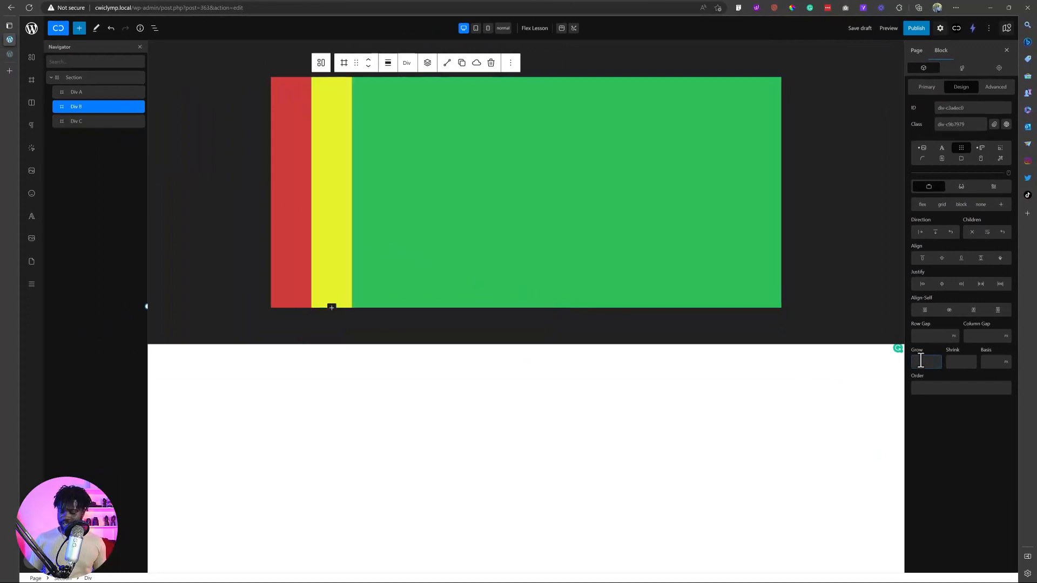
text(2)
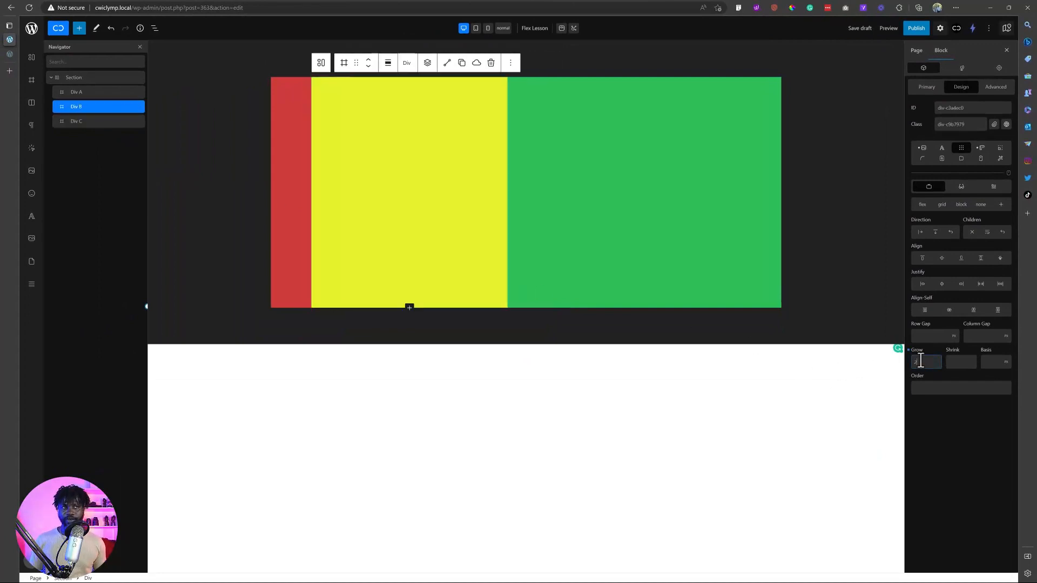
click(86, 93)
click(925, 363)
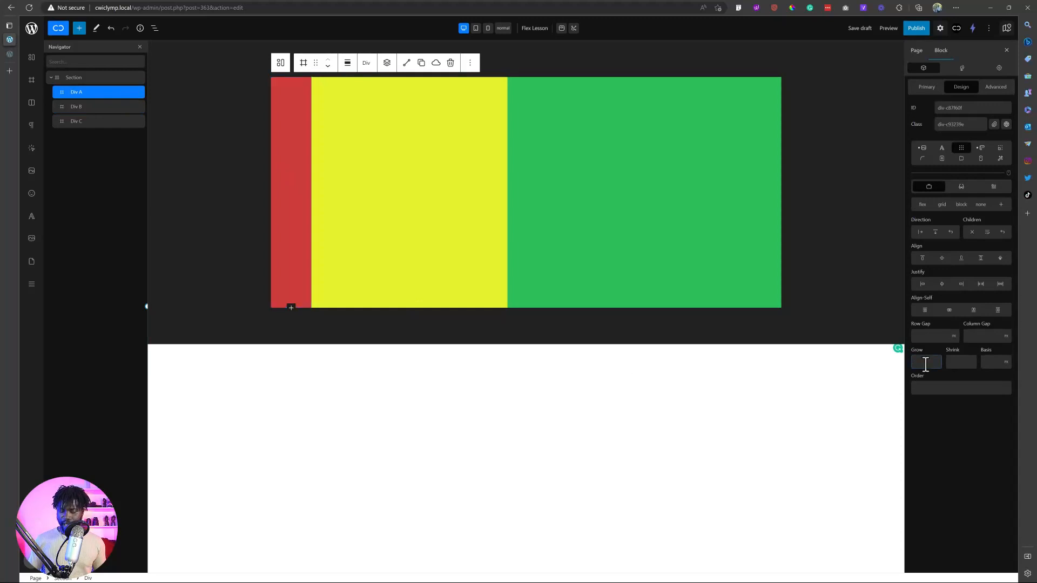
text(1)
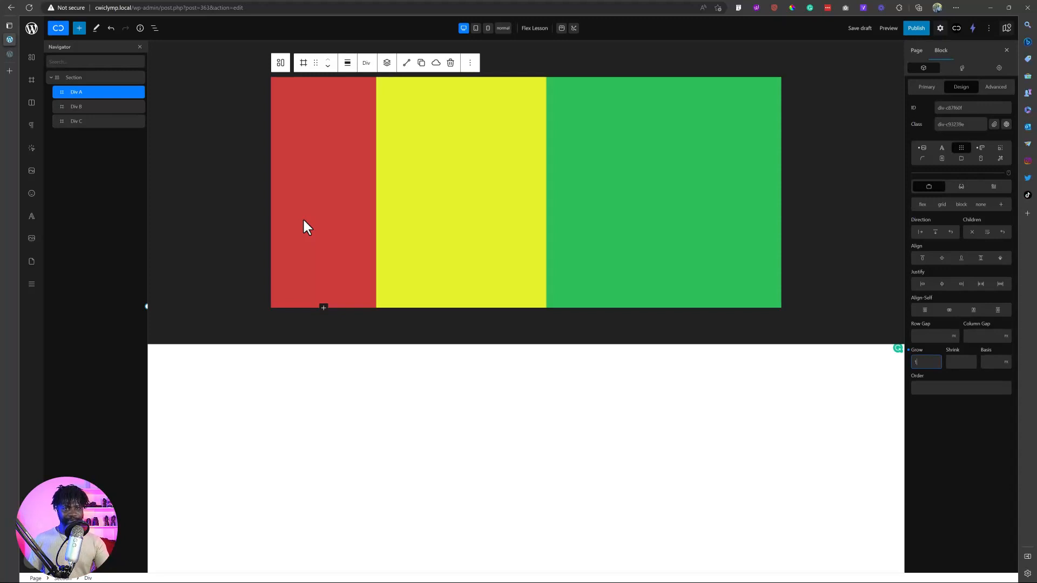
Compare the flex grow values of the three divs, and check the sizing of Div C and the section
click(89, 107)
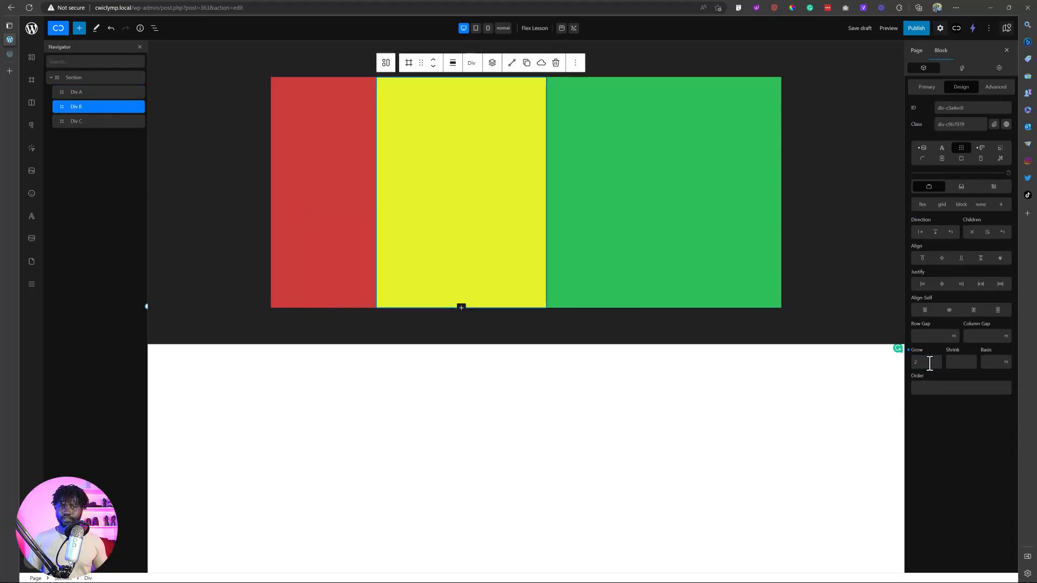
click(89, 121)
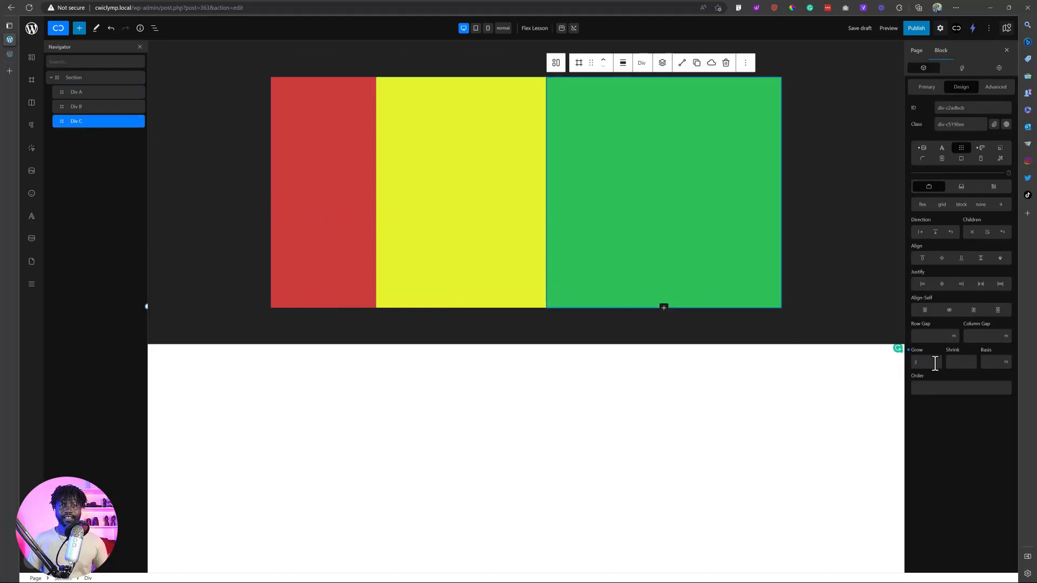
click(90, 93)
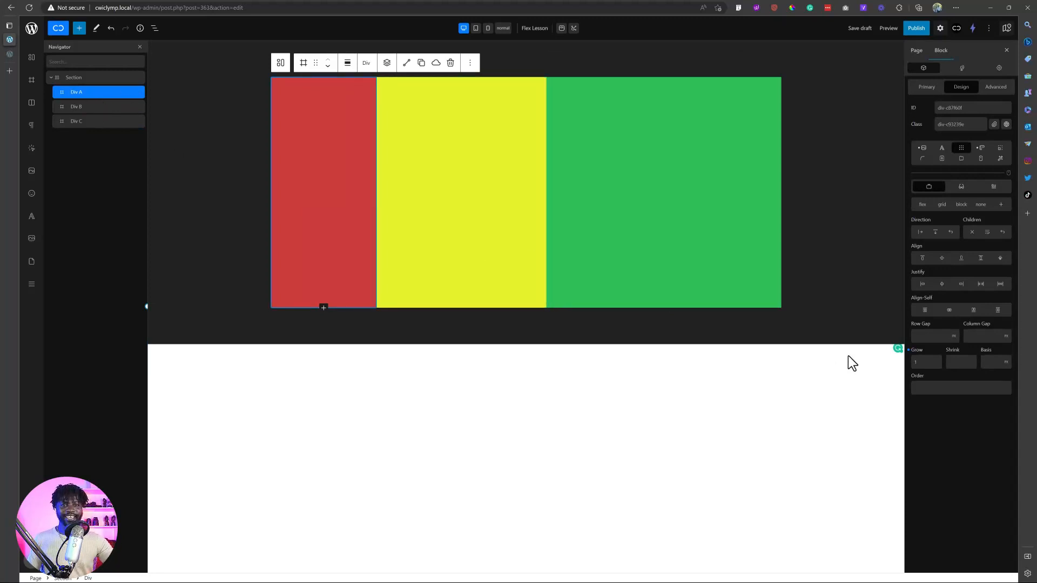
click(96, 106)
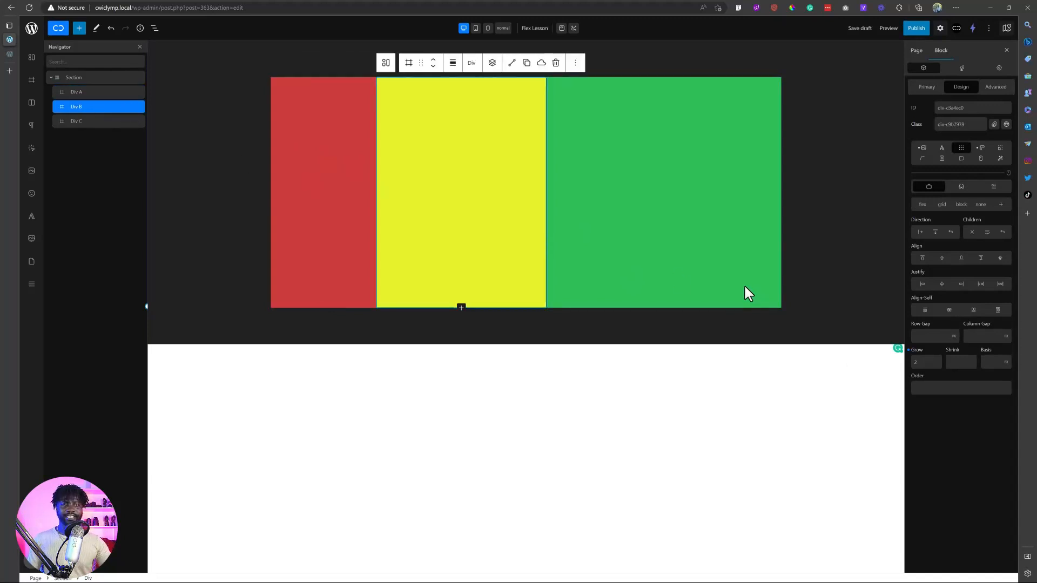
click(93, 120)
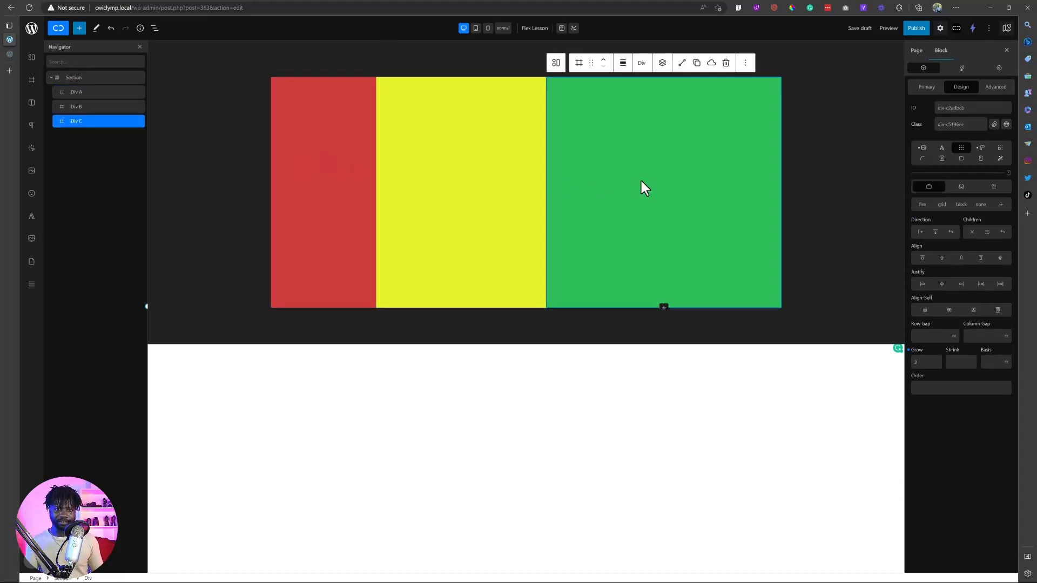
click(980, 148)
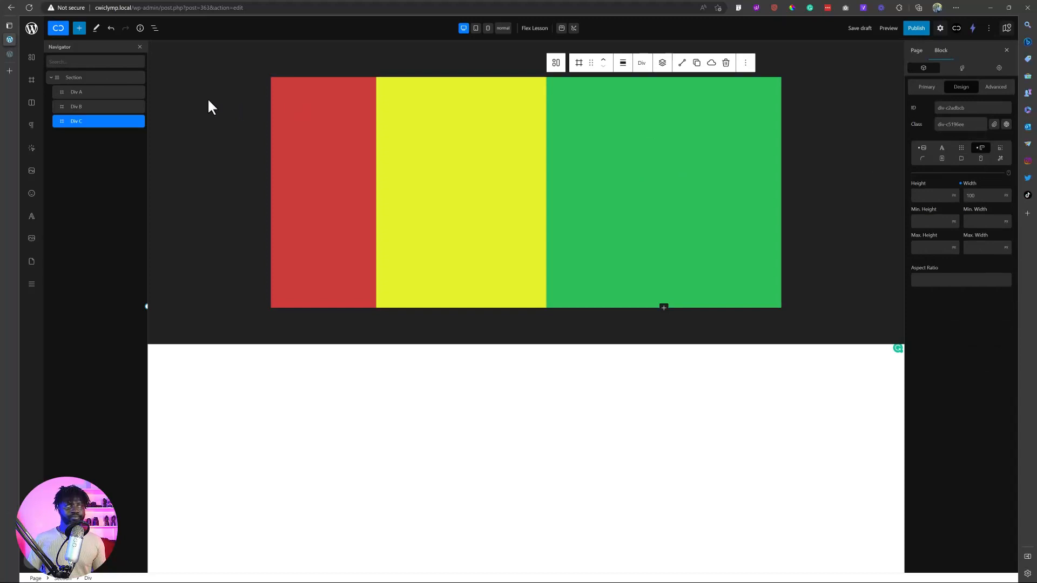
click(92, 78)
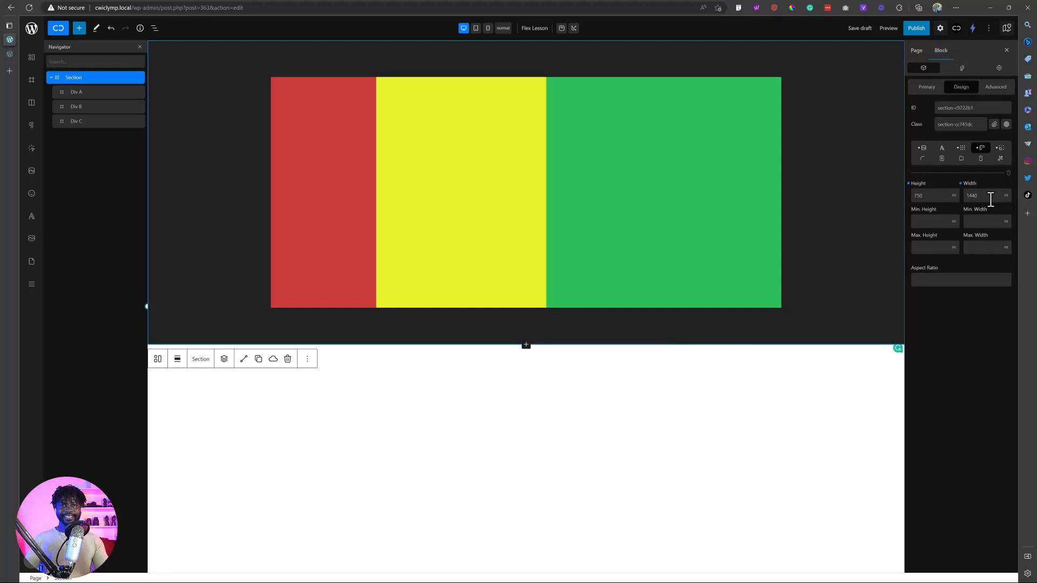
Clear the fixed widths of Div A, Div B and Div C in their sizing settings
click(92, 92)
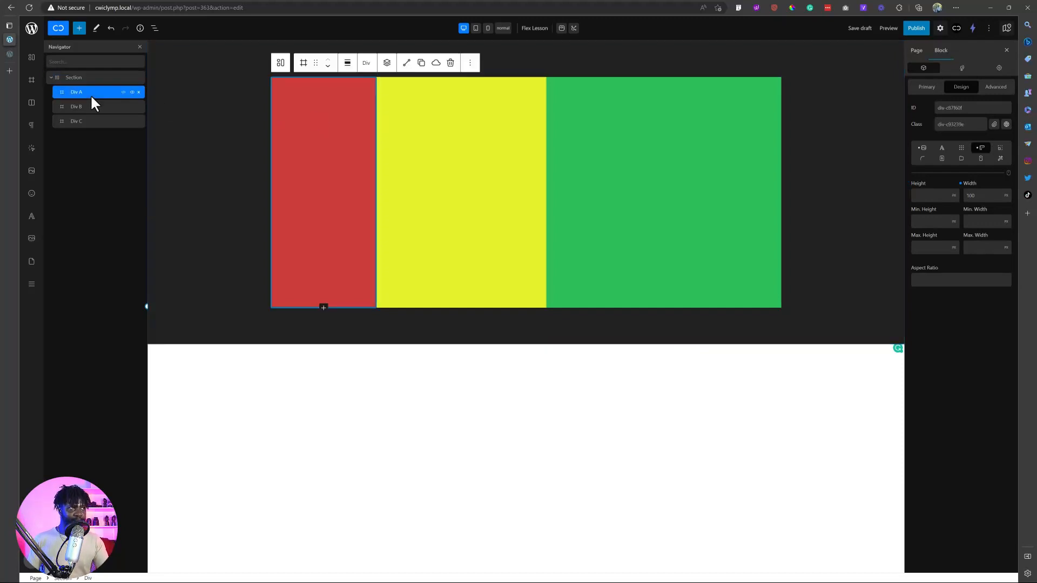
click(922, 148)
click(961, 148)
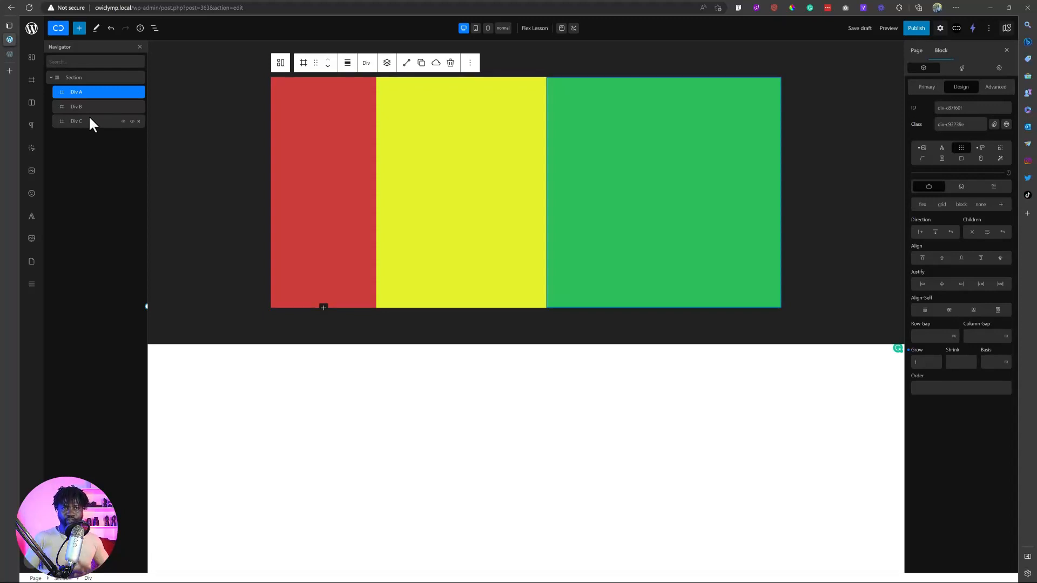
click(981, 147)
click(961, 184)
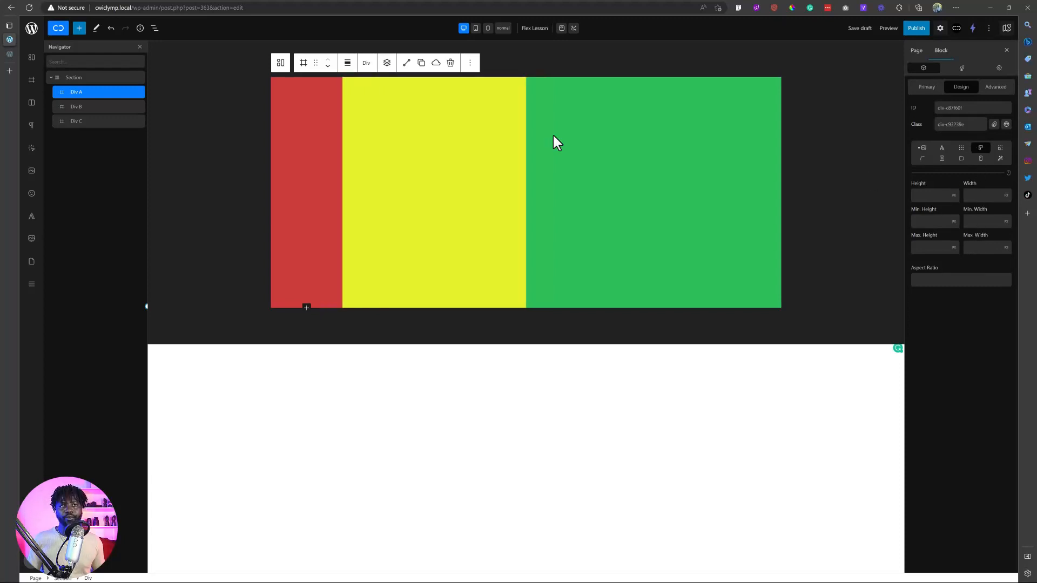
click(92, 107)
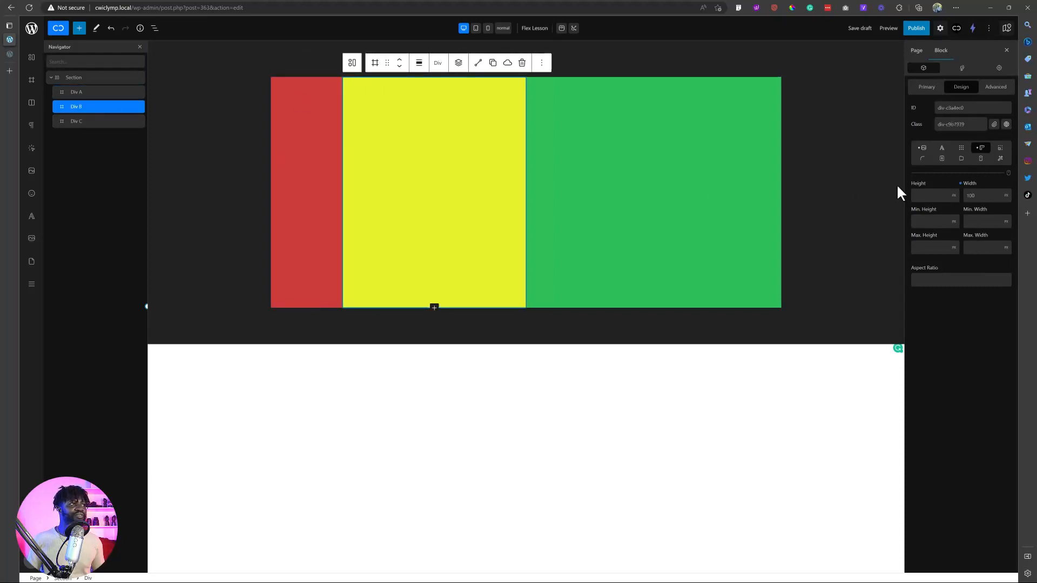
click(960, 184)
click(84, 121)
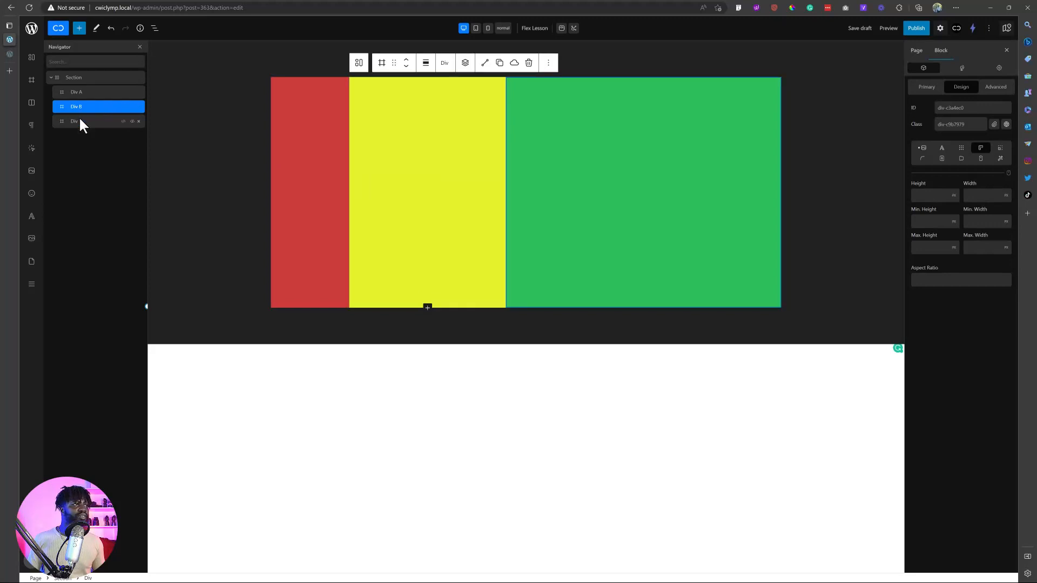
click(960, 184)
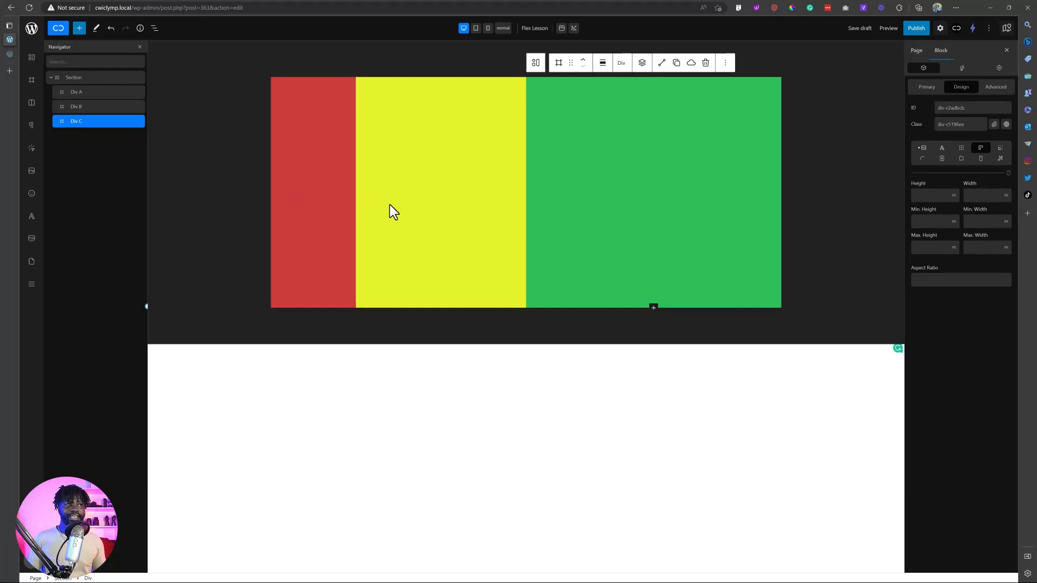
key(ctrl+s)
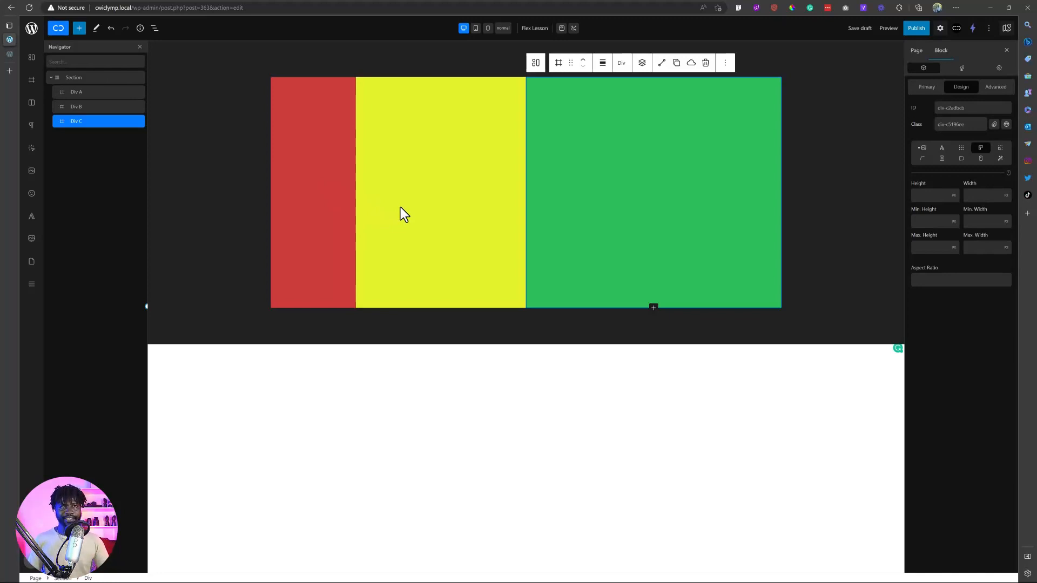
Clear the flex grow values of Div A, Div B and Div C in their layout settings
click(76, 92)
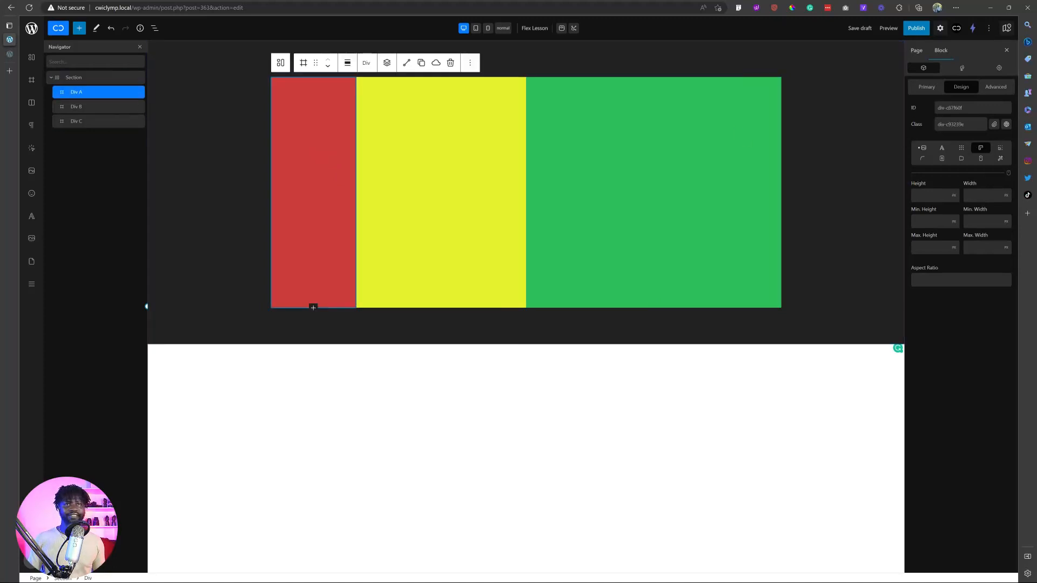
click(962, 150)
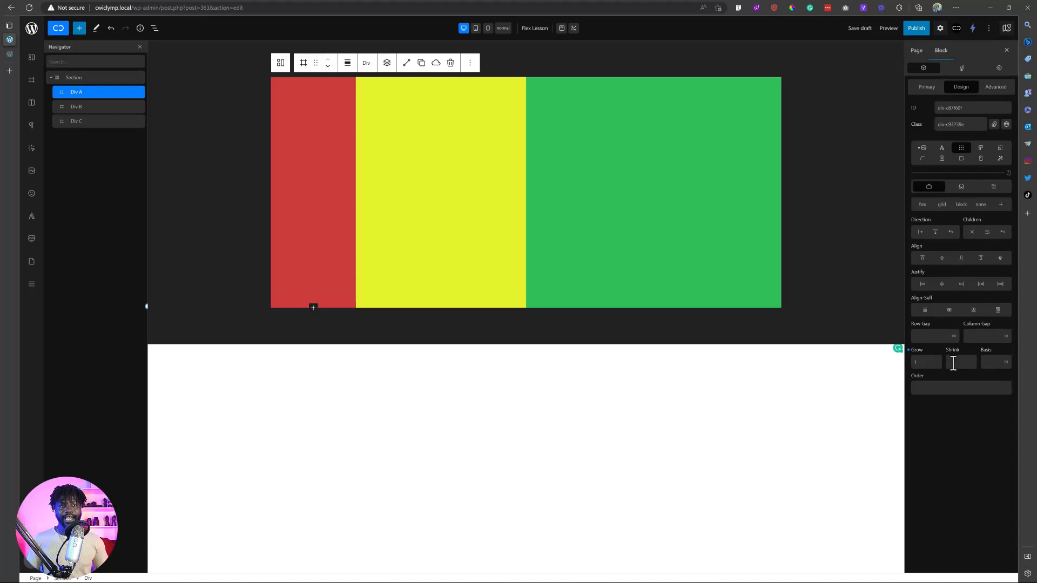
drag(911, 358, 908, 350)
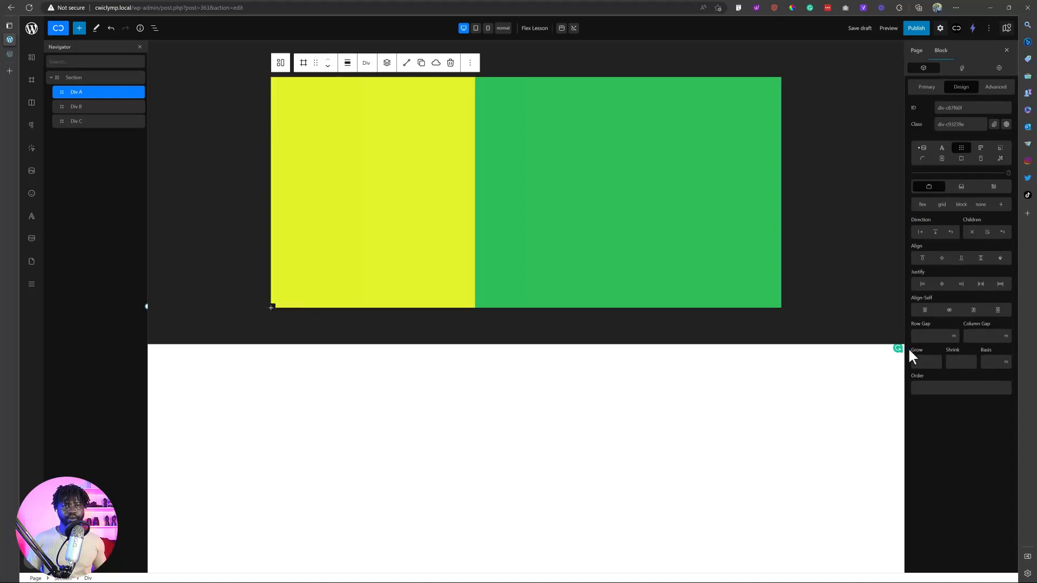
click(108, 104)
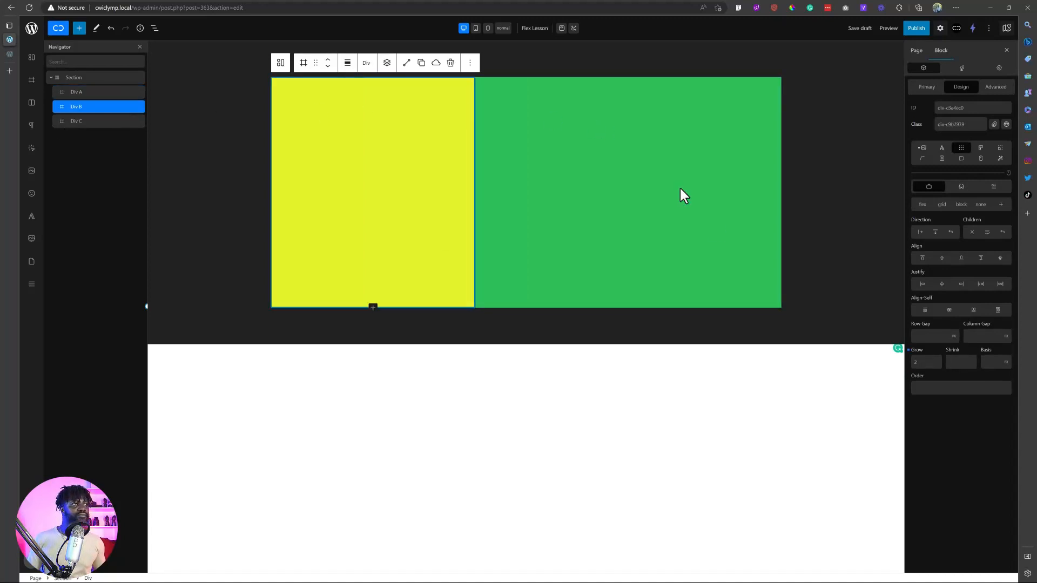
click(909, 349)
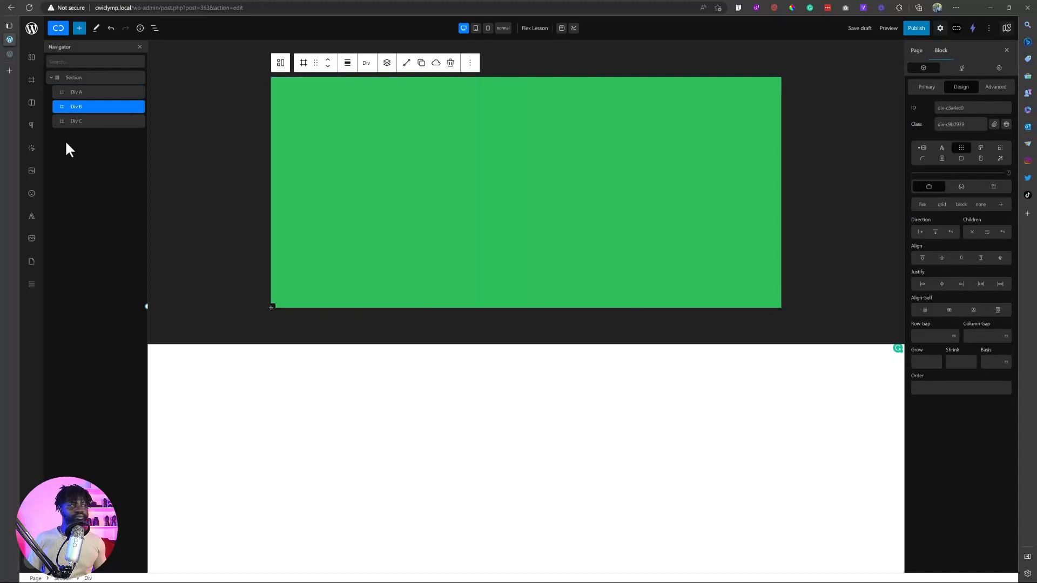
click(81, 121)
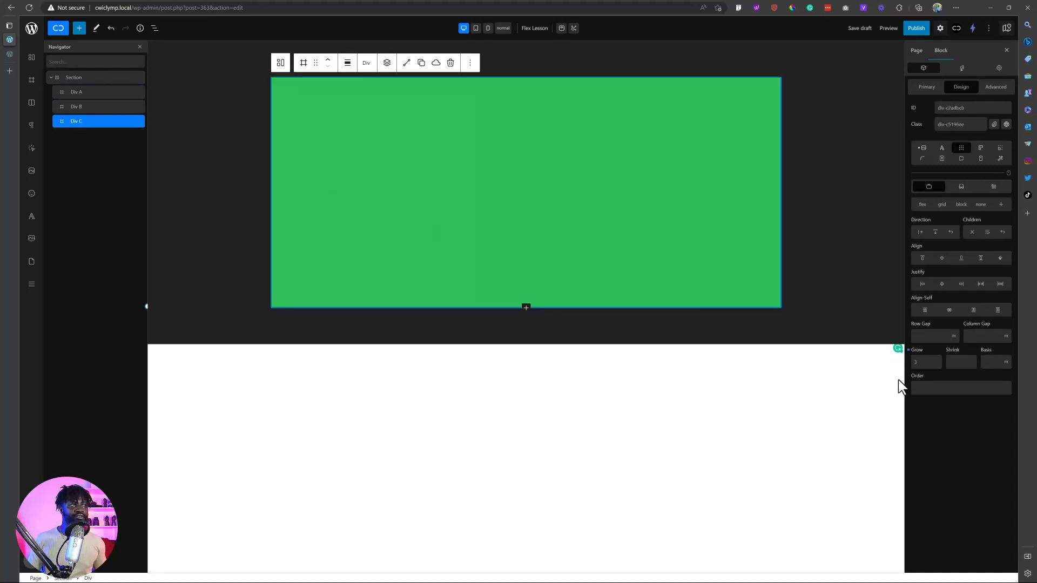
click(909, 350)
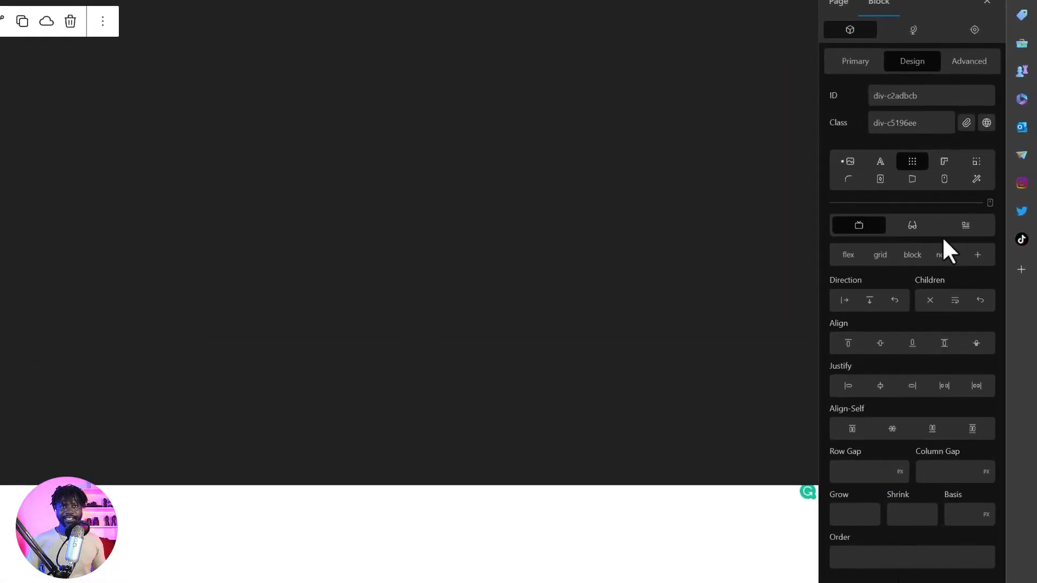
Set the flex basis of Div A to 350 px and of Div B to 250 px
click(947, 164)
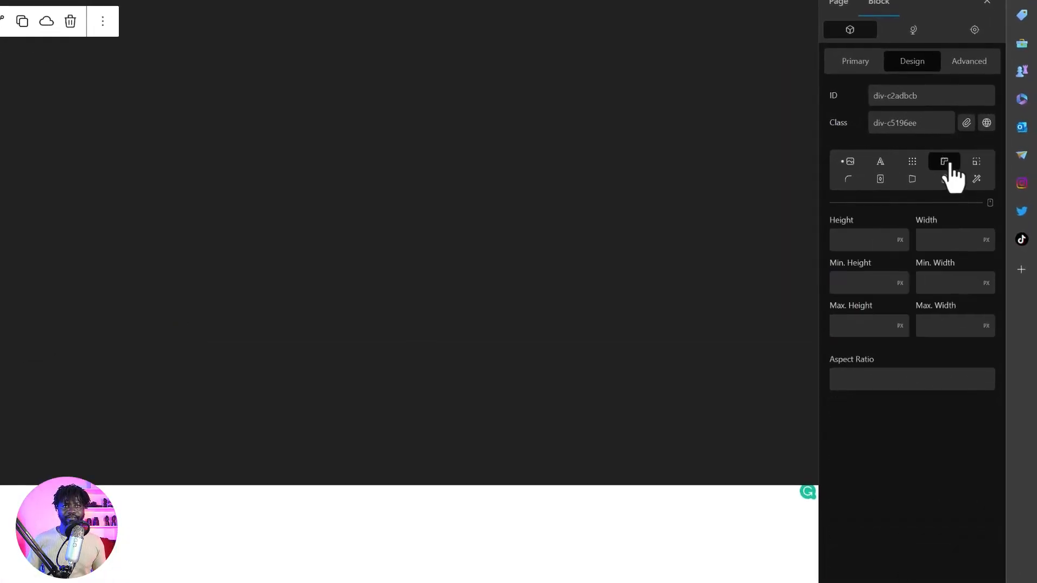
click(913, 163)
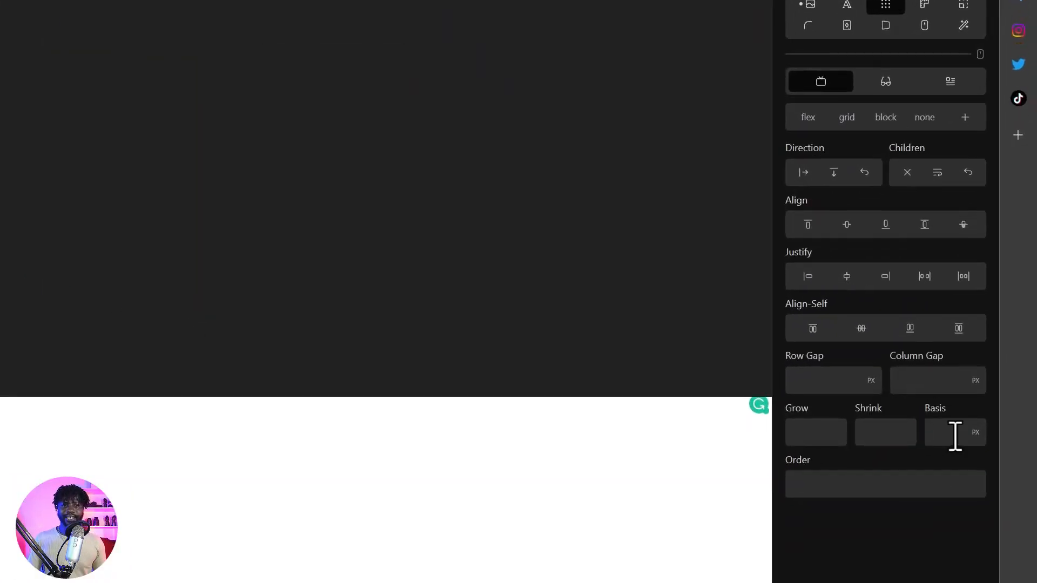
click(955, 436)
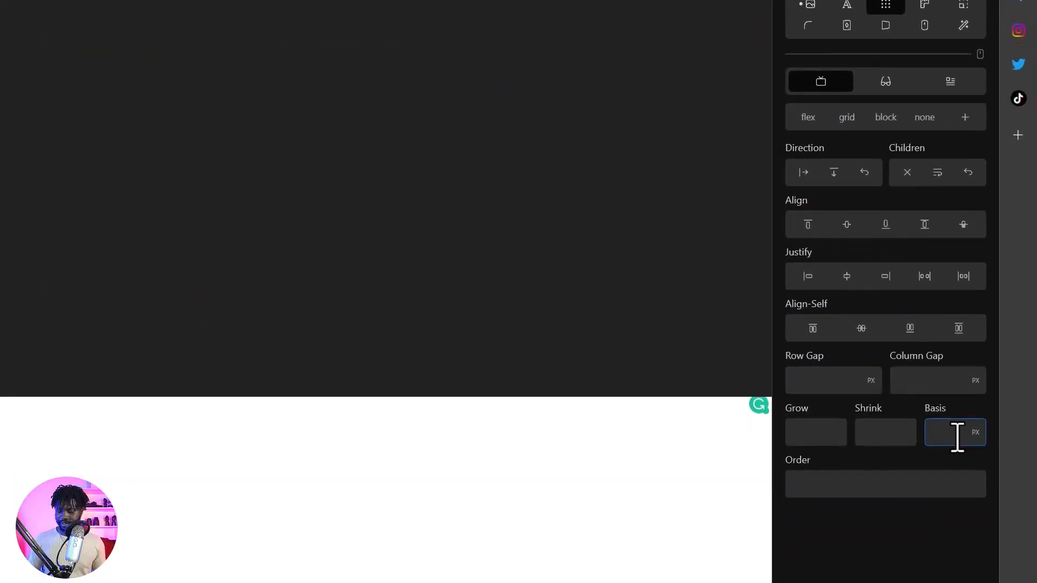
text(350)
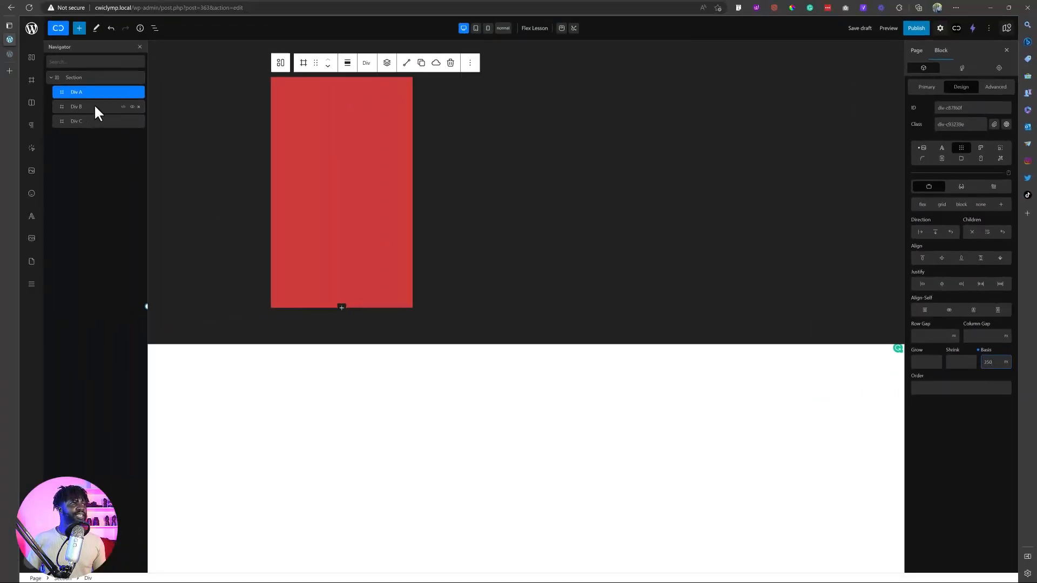
click(94, 112)
click(995, 362)
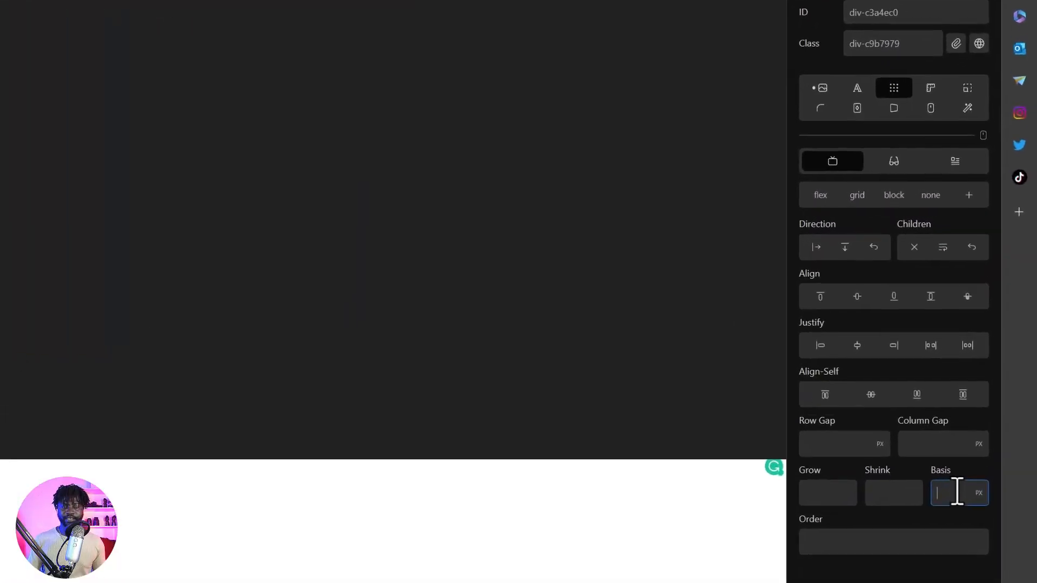
text(250)
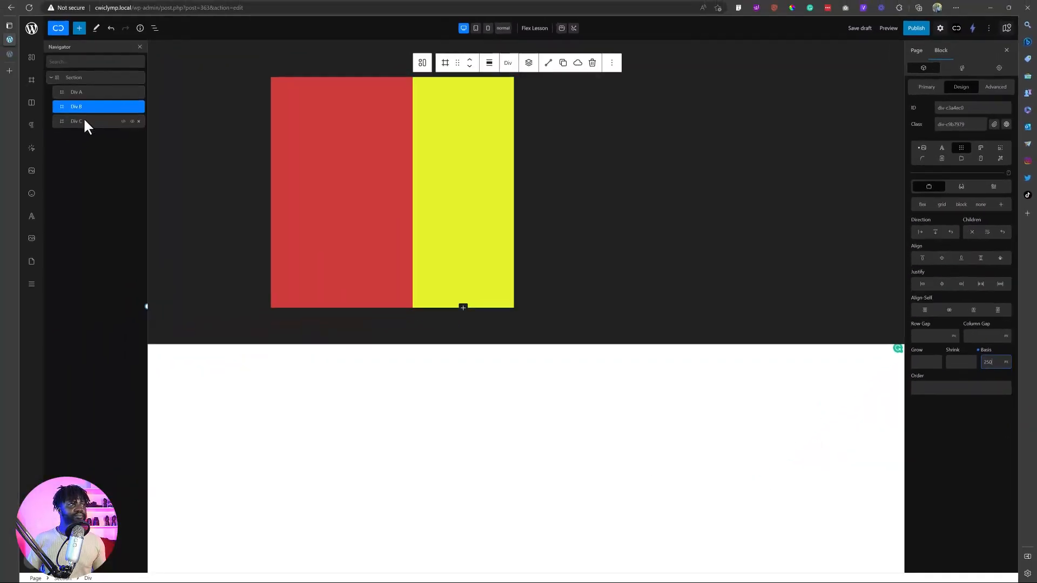
Set the width of Div C to 250 px in its sizing settings
click(85, 123)
click(981, 147)
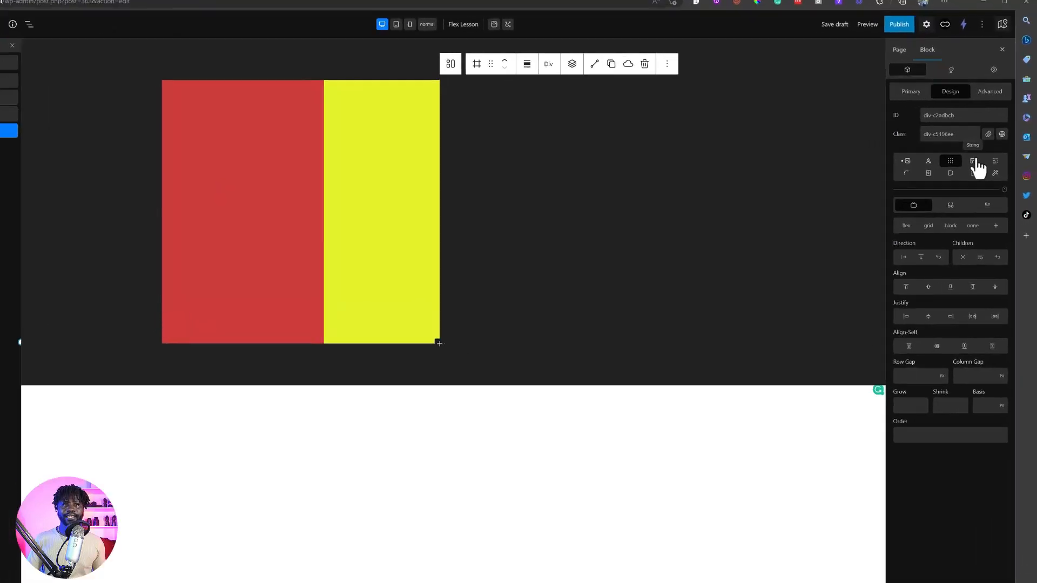
click(987, 194)
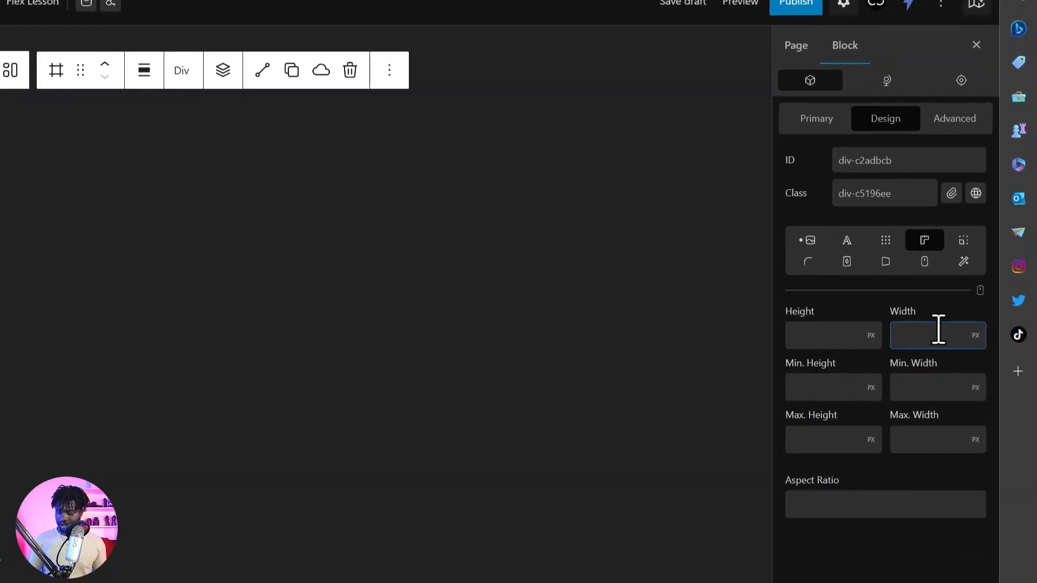
text(250)
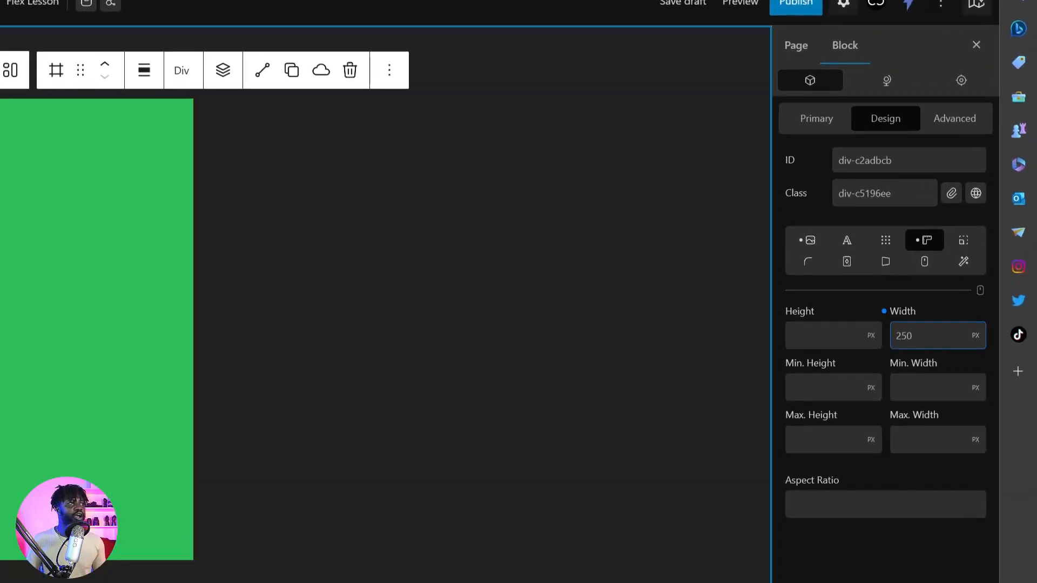
Give Div B and Div C a linked padding of 10 px on all sides
click(1, 60)
click(433, 217)
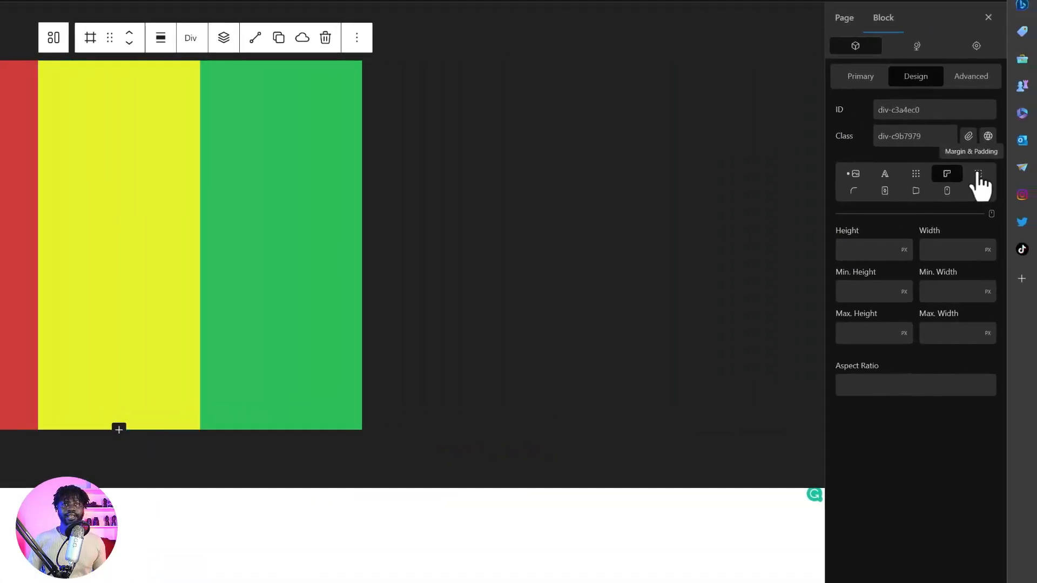
click(978, 174)
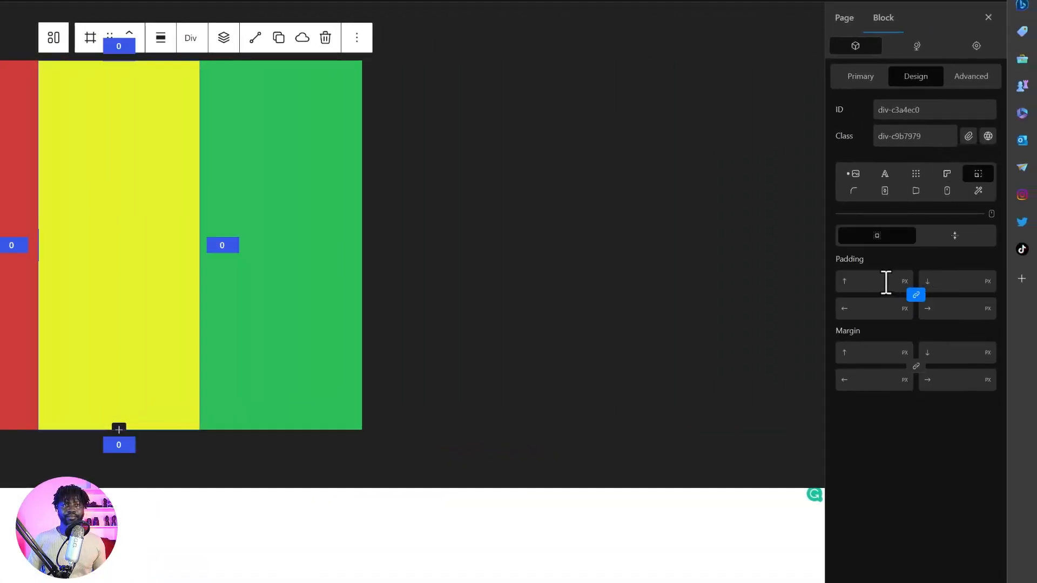
text(50)
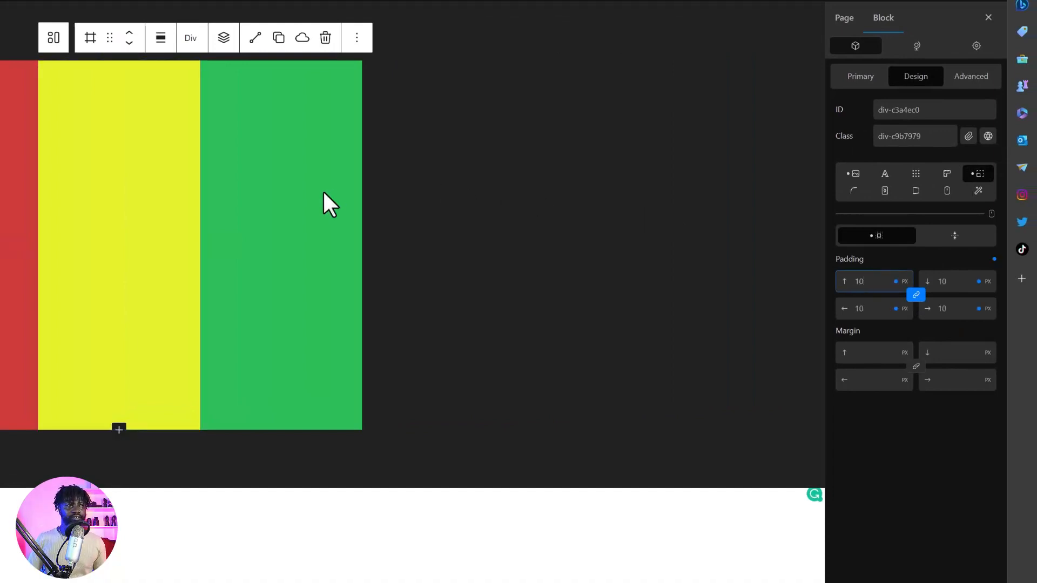
click(323, 189)
click(875, 284)
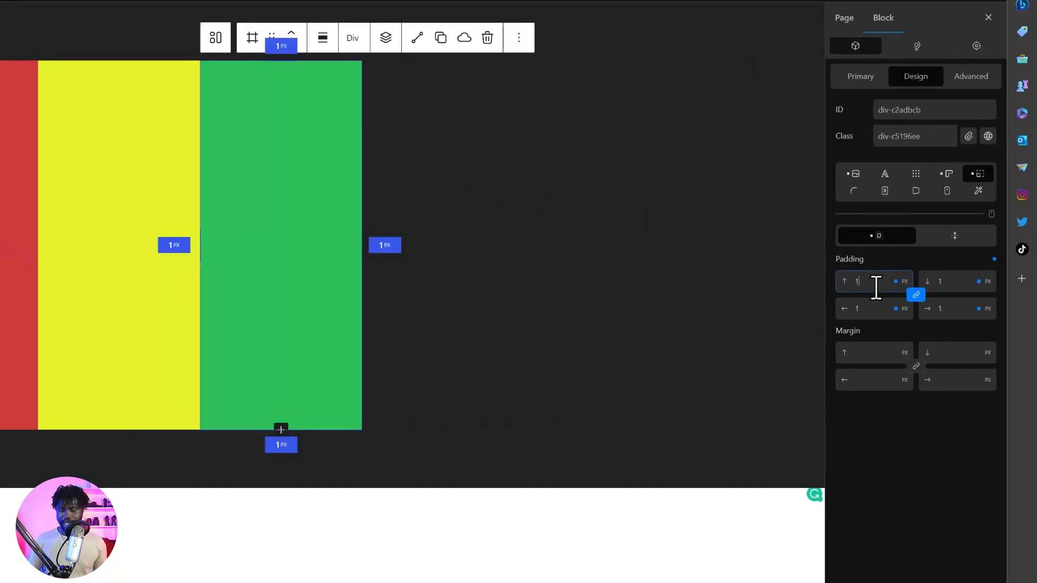
Insert a paragraph into Div B and fill it with lorem ipsum placeholder text
click(135, 190)
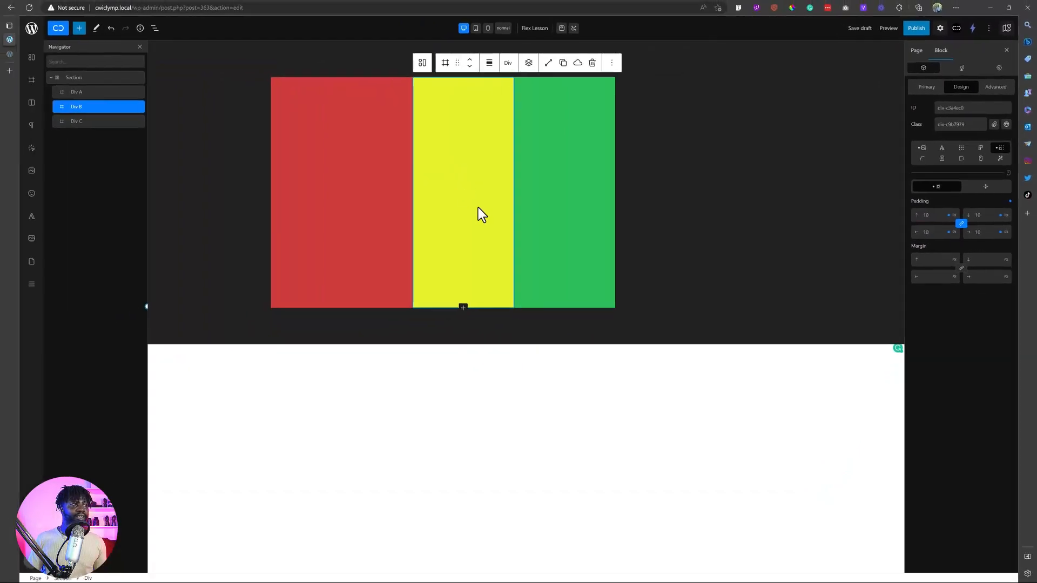
click(32, 127)
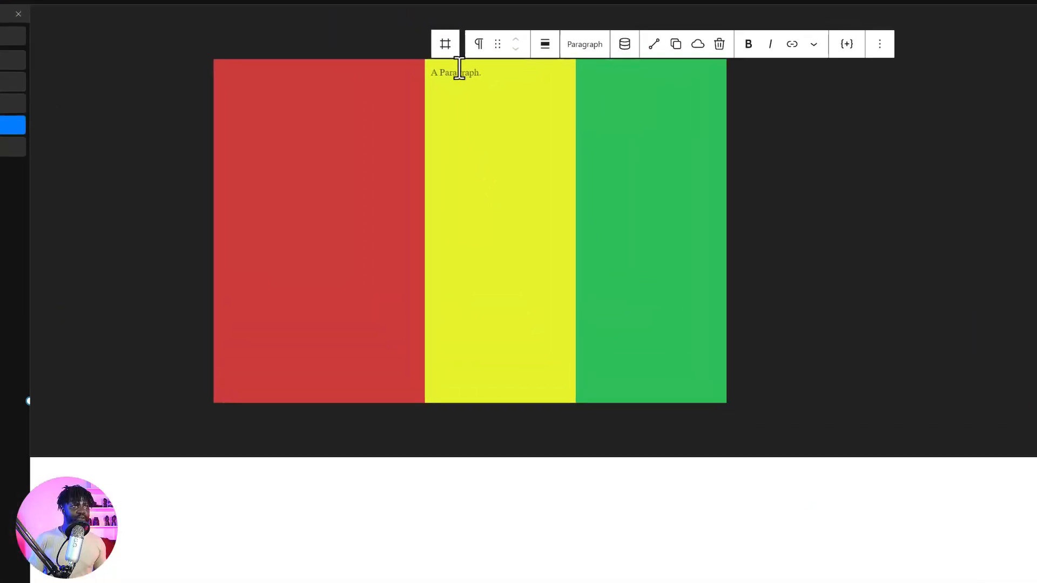
text(Lorem ipsum dolor sit amet, consectetur adipiscing elit, sed do eiusmod tempor incididunt ut labore et dolore magna aliqua.)
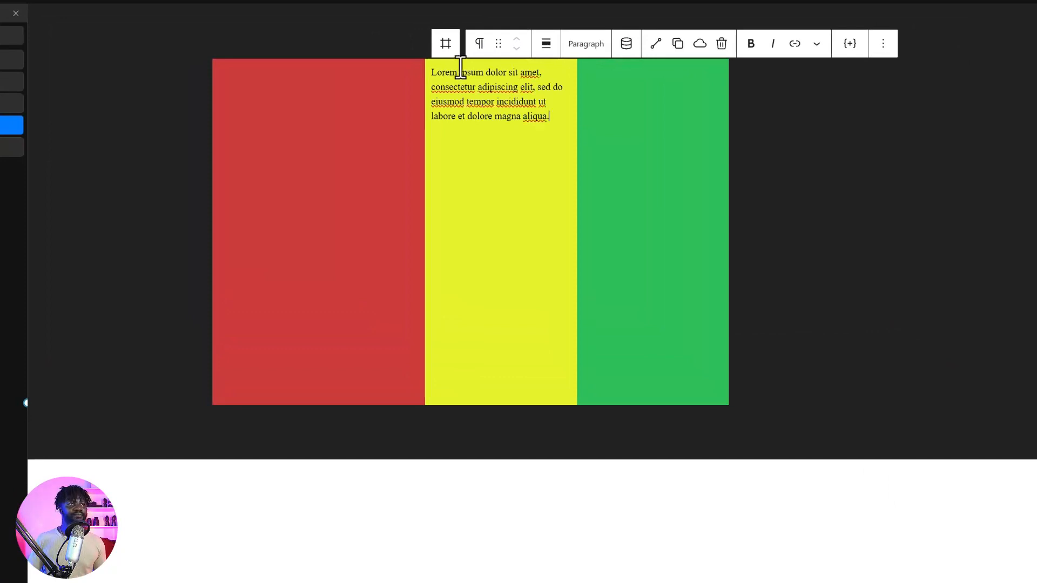
Duplicate the paragraph in Div B and move the copy into Div C
click(651, 153)
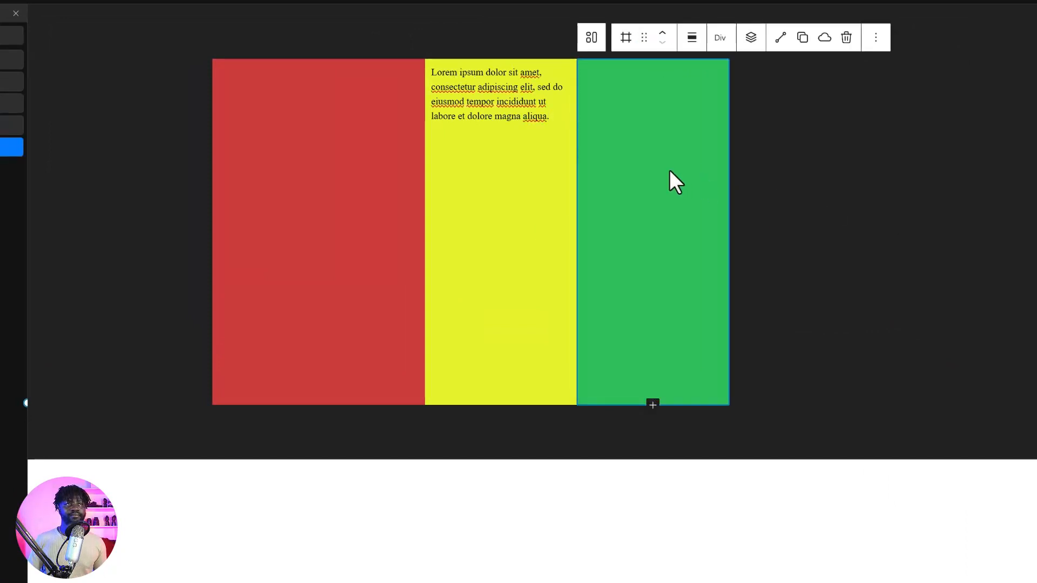
click(78, 138)
right_click(81, 138)
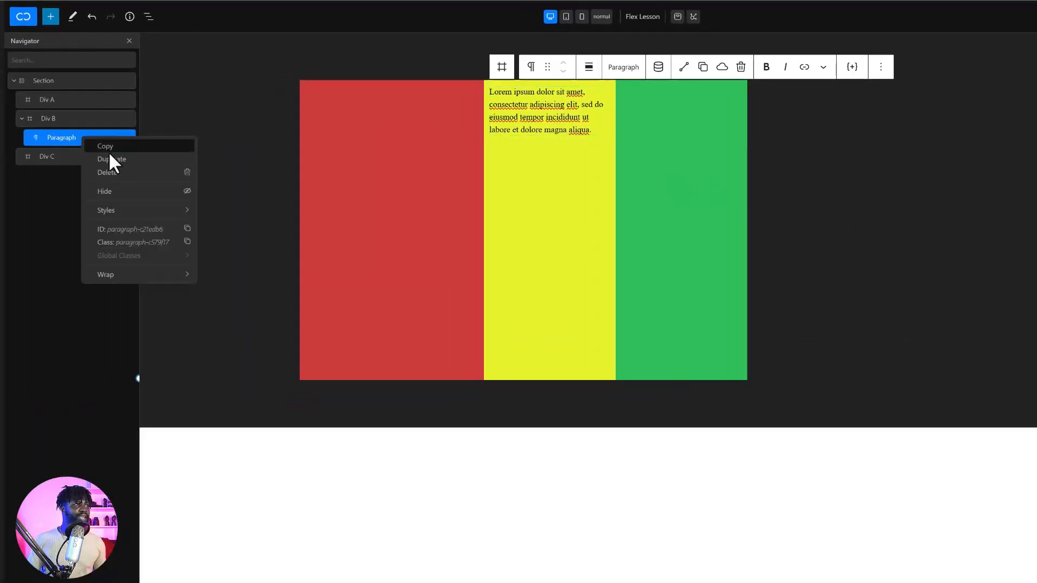
click(94, 159)
drag(64, 155, 69, 176)
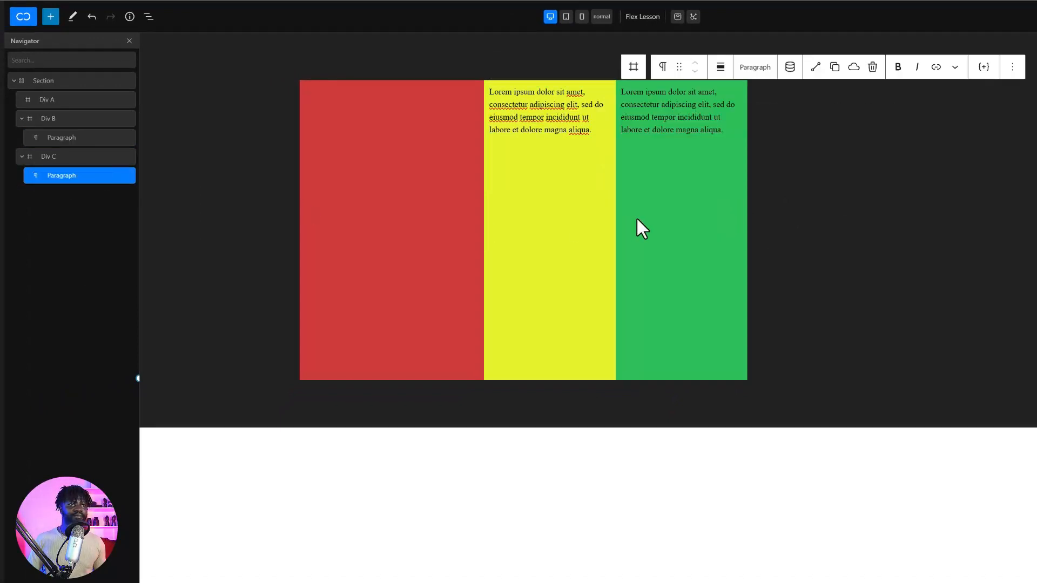
Check the padding and width settings of Div C
click(668, 216)
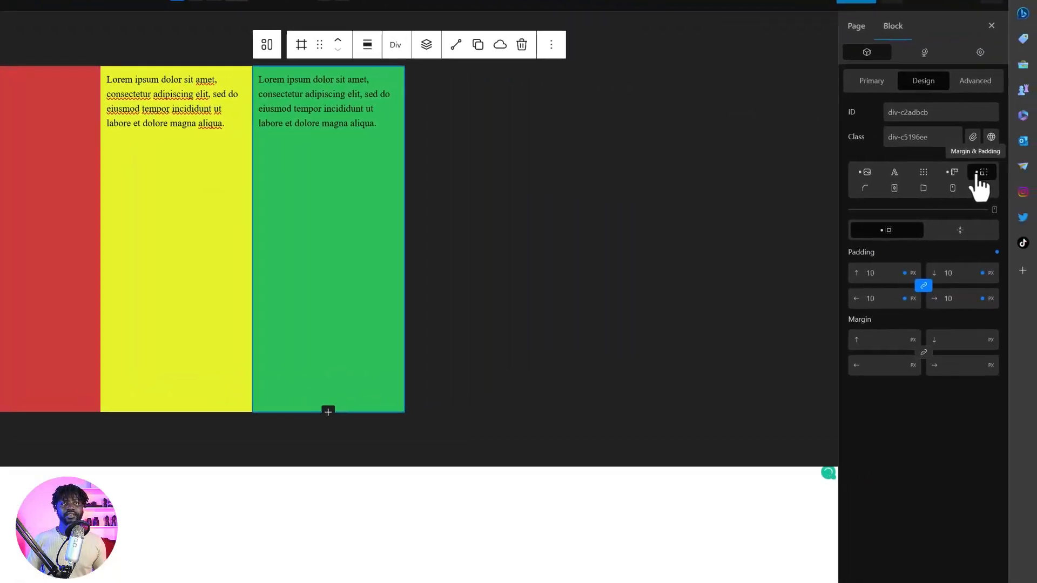
click(952, 178)
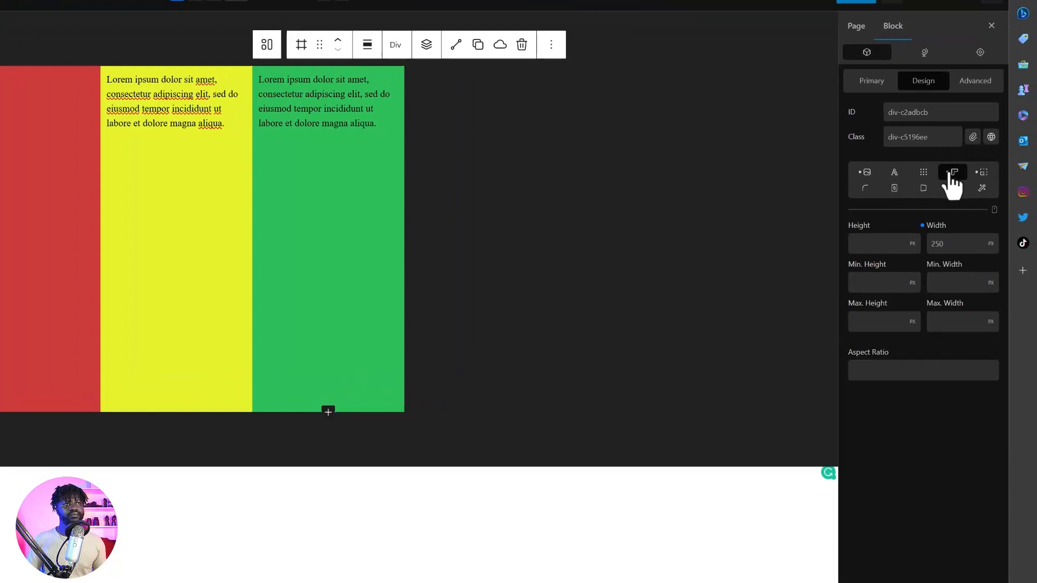
click(958, 241)
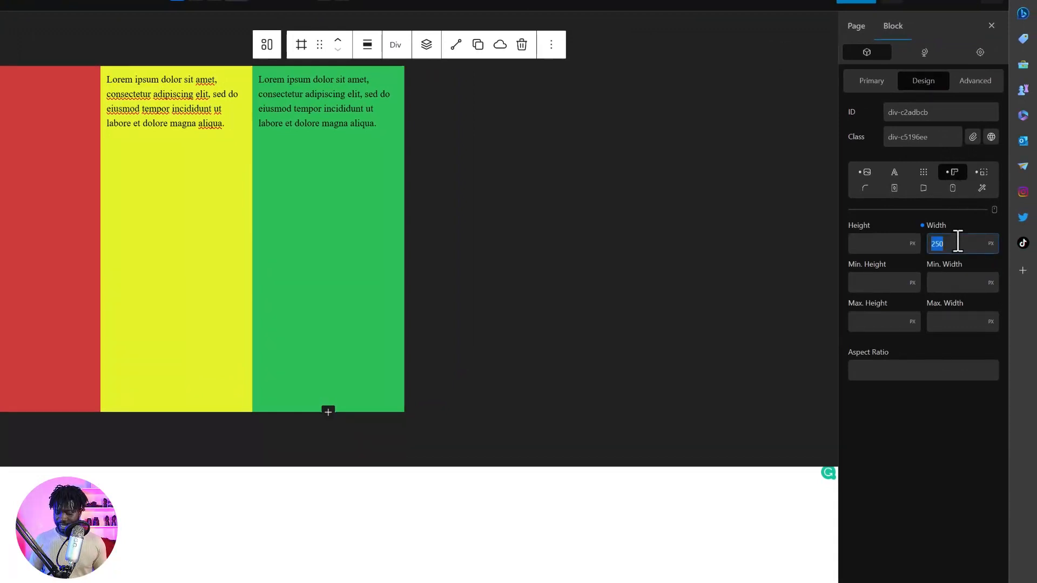
click(918, 500)
Set the width of the paragraphs in Div B and Div C to 450 px and save the draft
click(171, 109)
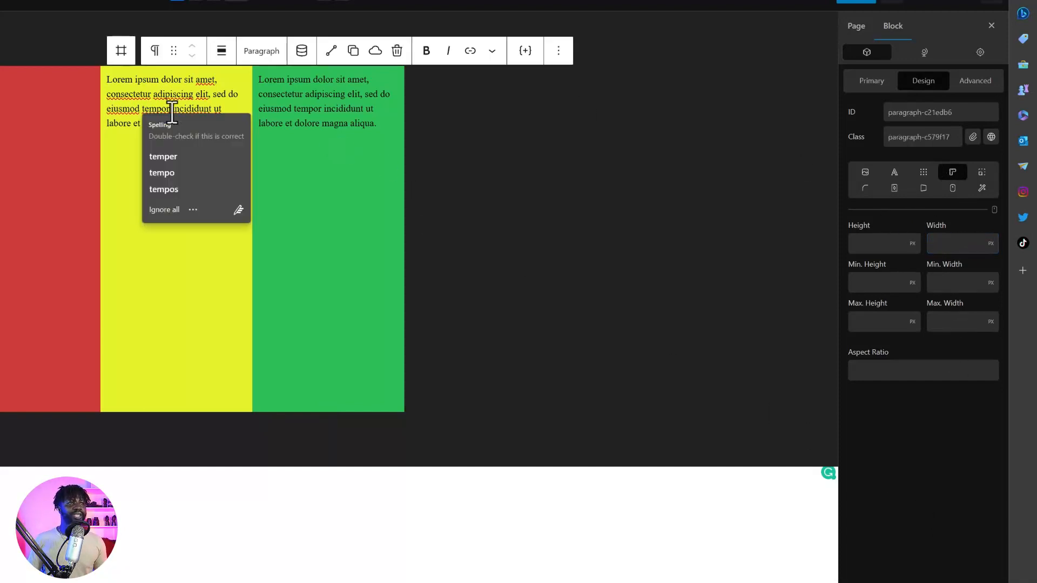
click(955, 243)
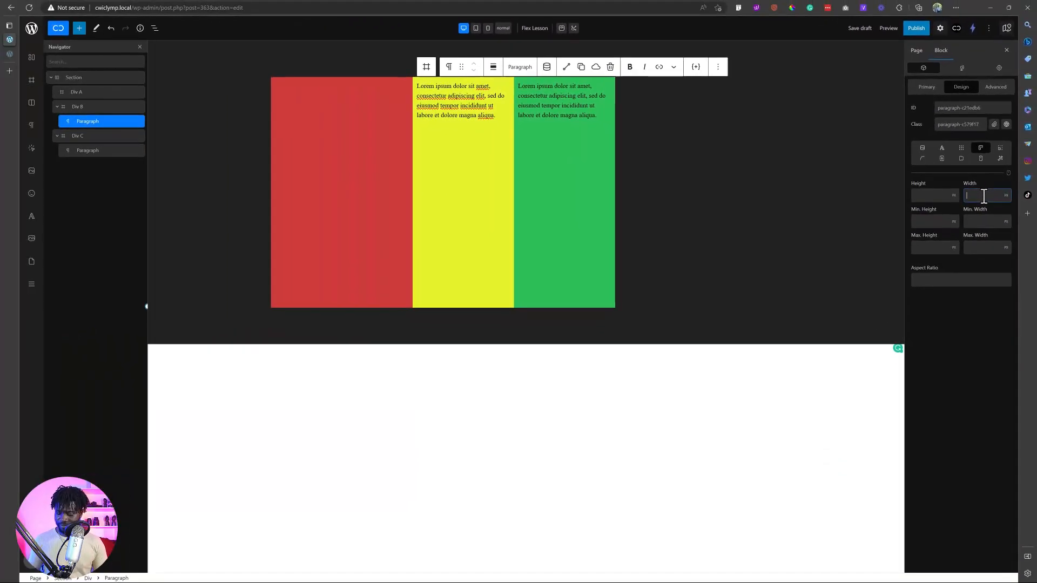
text(450)
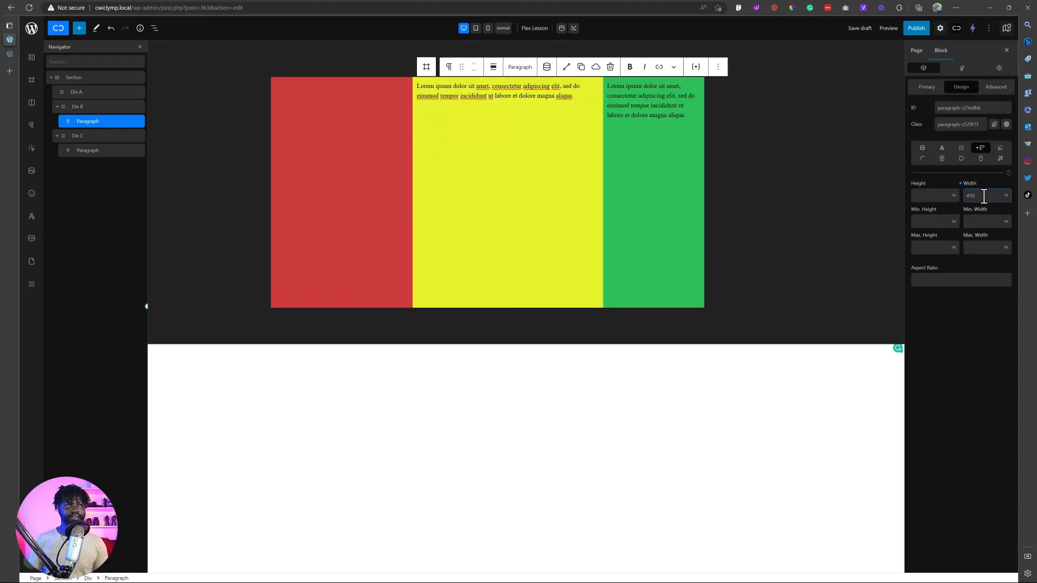
click(657, 109)
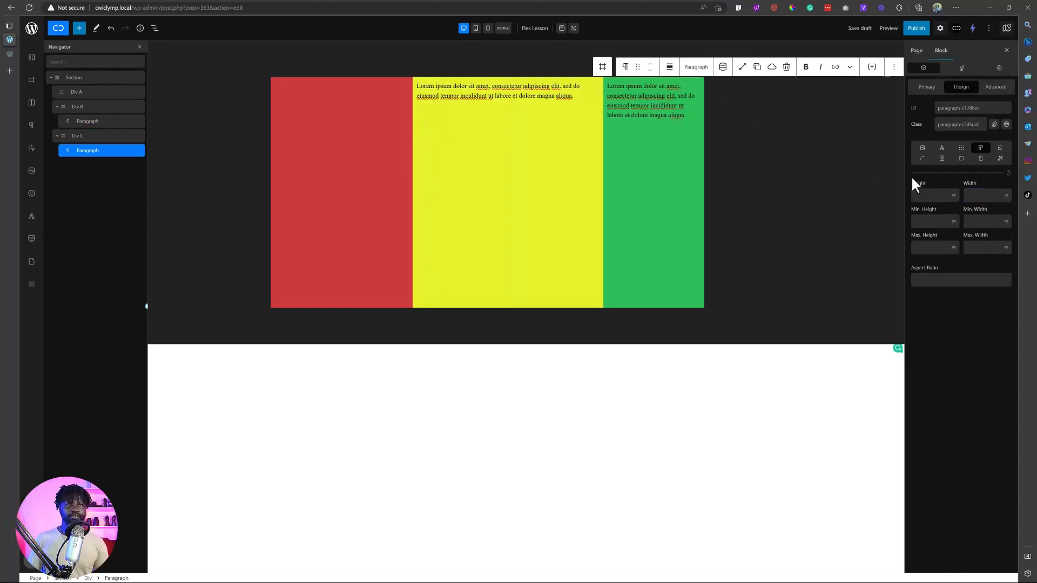
click(977, 195)
text(450)
click(860, 28)
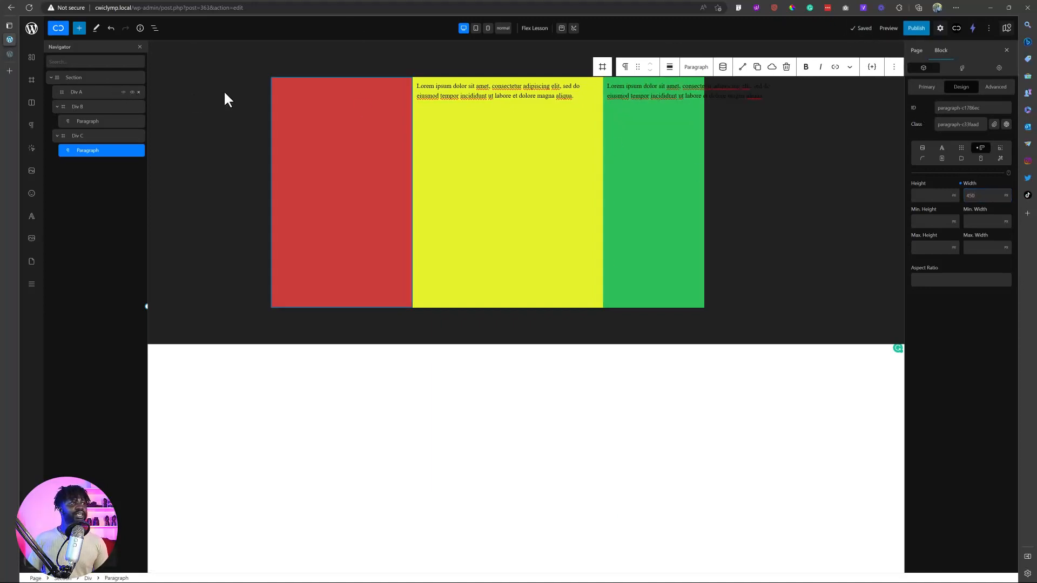
Change the section's background colour to light blue and save the draft
click(74, 79)
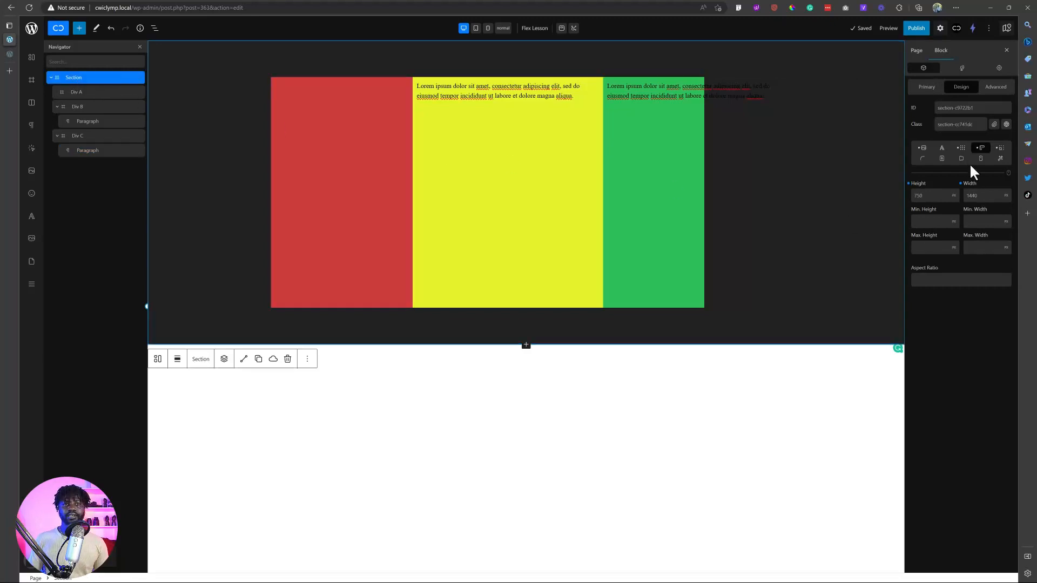
click(923, 149)
click(955, 205)
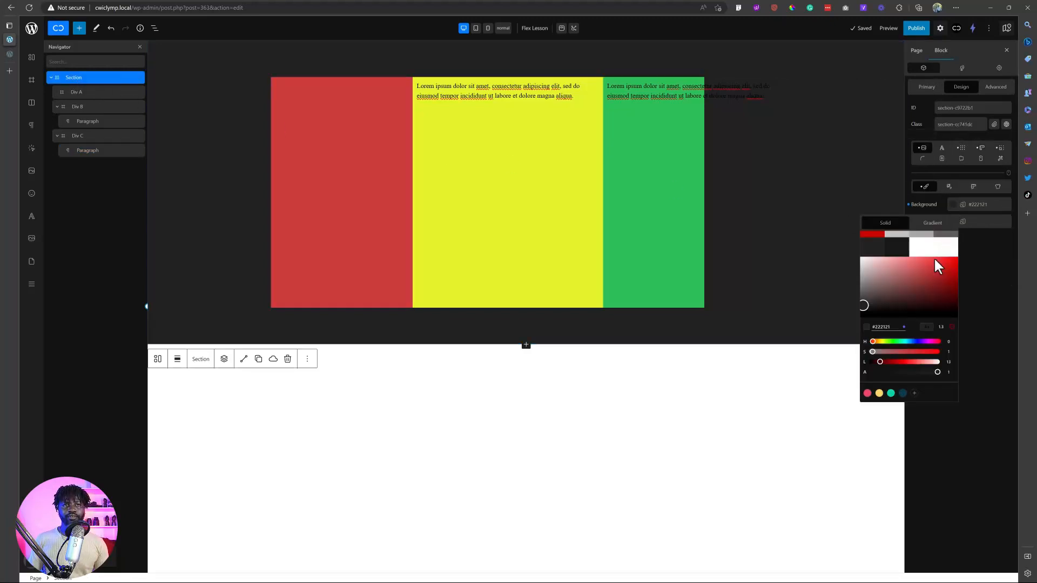
drag(897, 258, 914, 258)
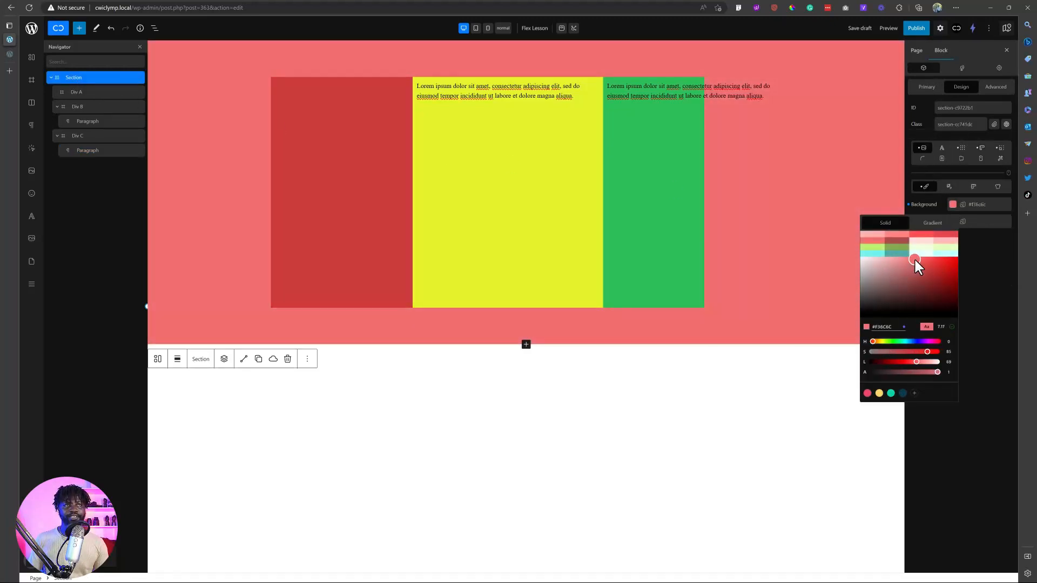
click(908, 342)
click(865, 28)
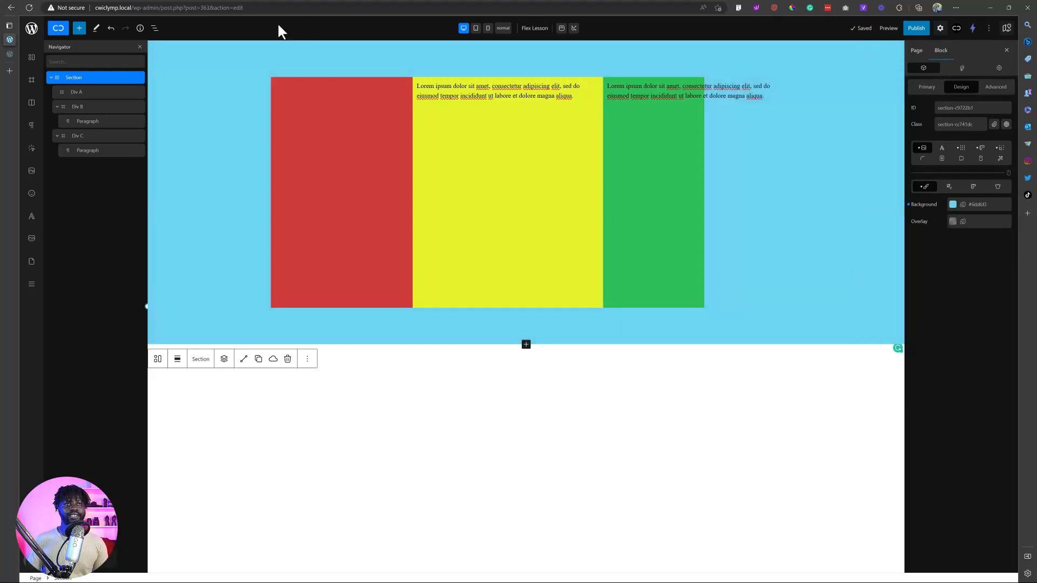
Reload the front-end page to compare how Div B and Div C hold their paragraphs, and return to the editor
click(9, 53)
click(29, 8)
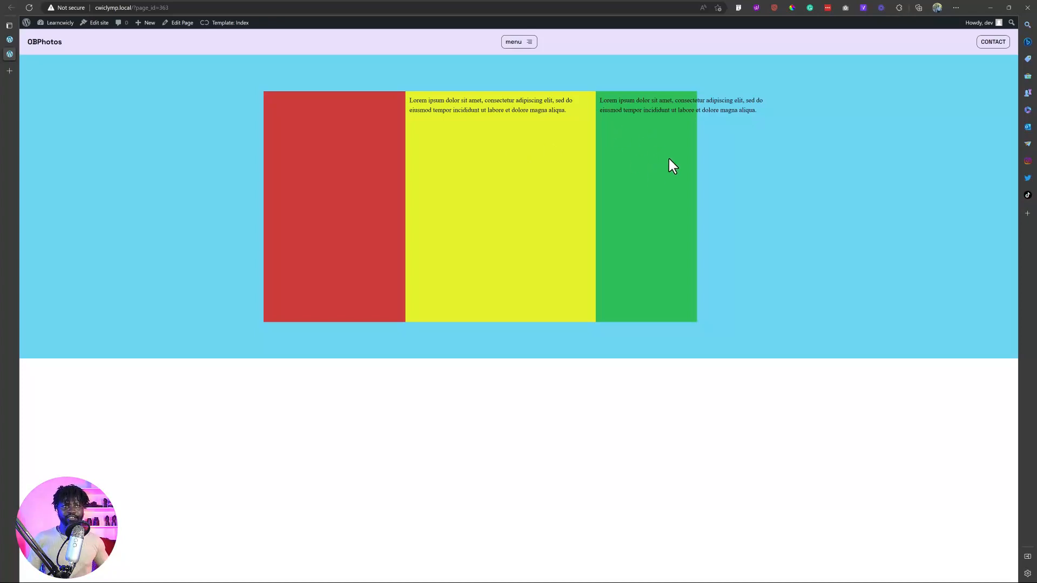
click(9, 37)
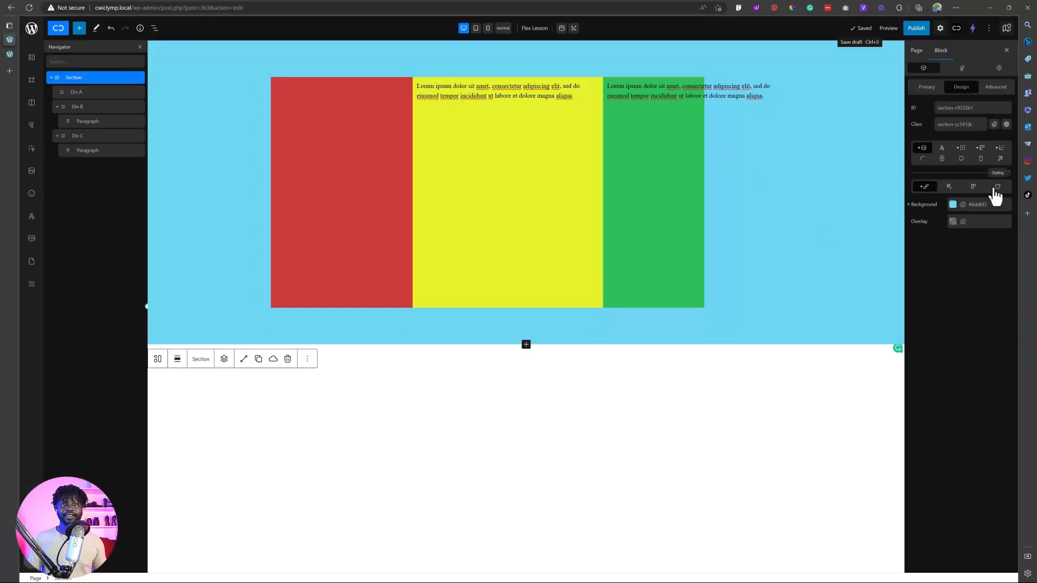
Try setting the overflow of Div C to hidden, save the draft, and reset the overflow option
click(961, 148)
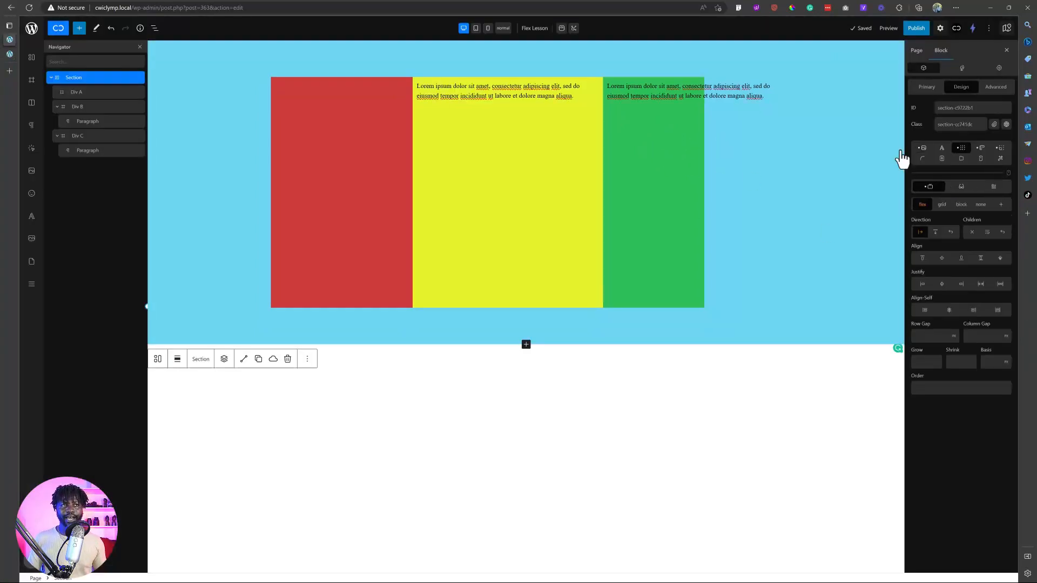
click(666, 183)
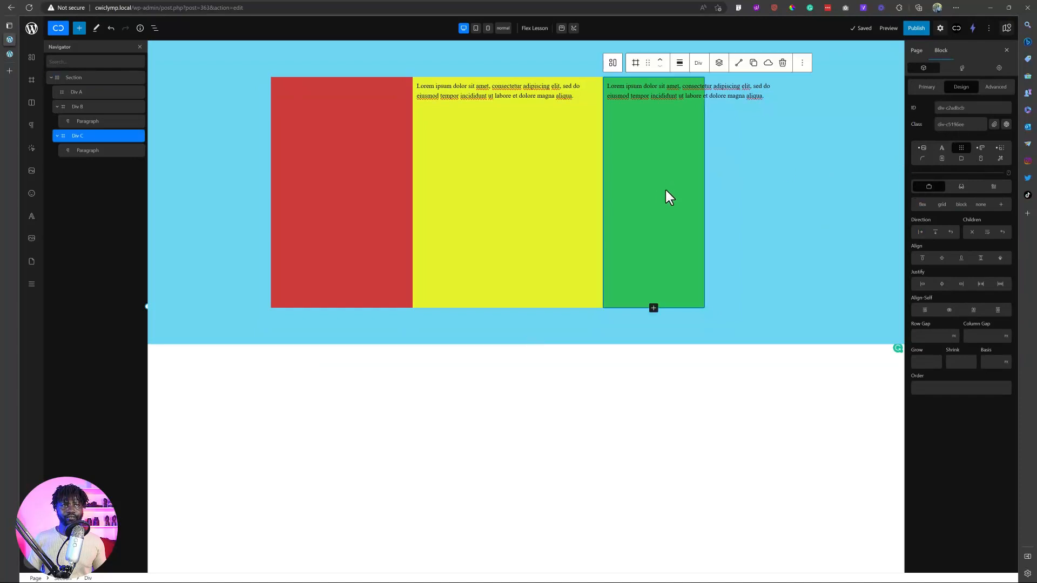
click(962, 189)
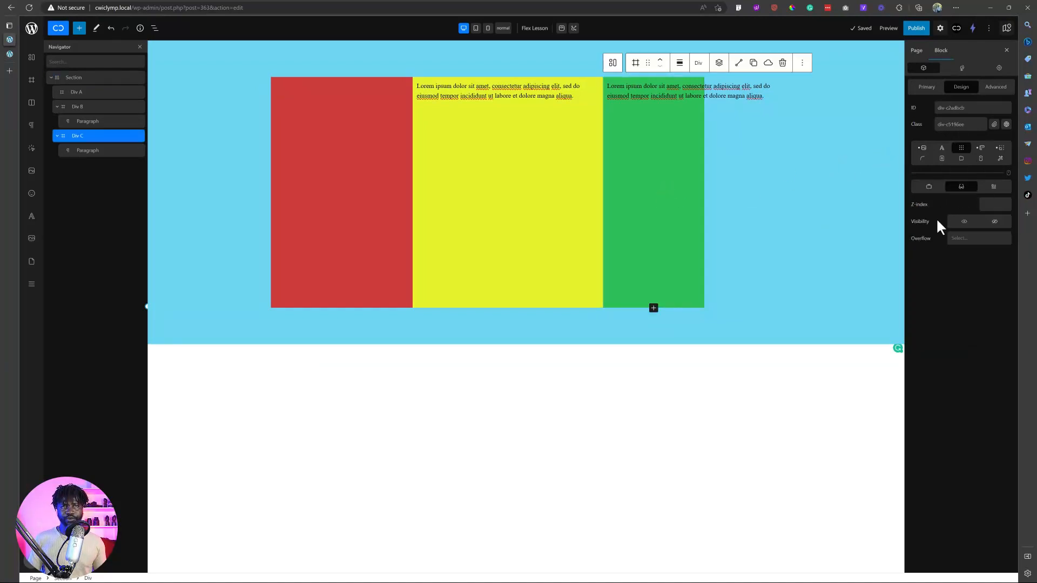
click(963, 238)
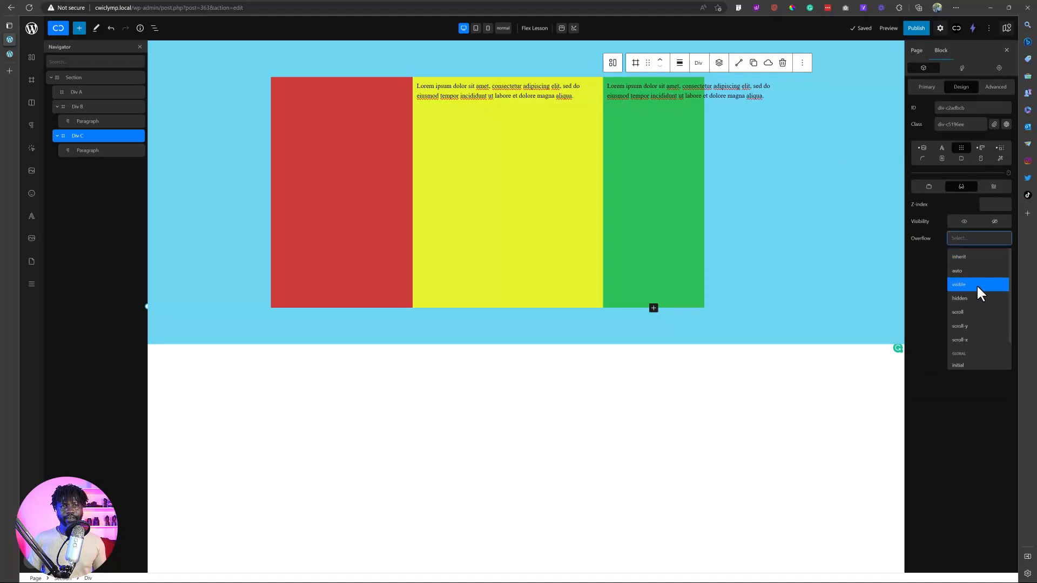
click(971, 300)
click(862, 28)
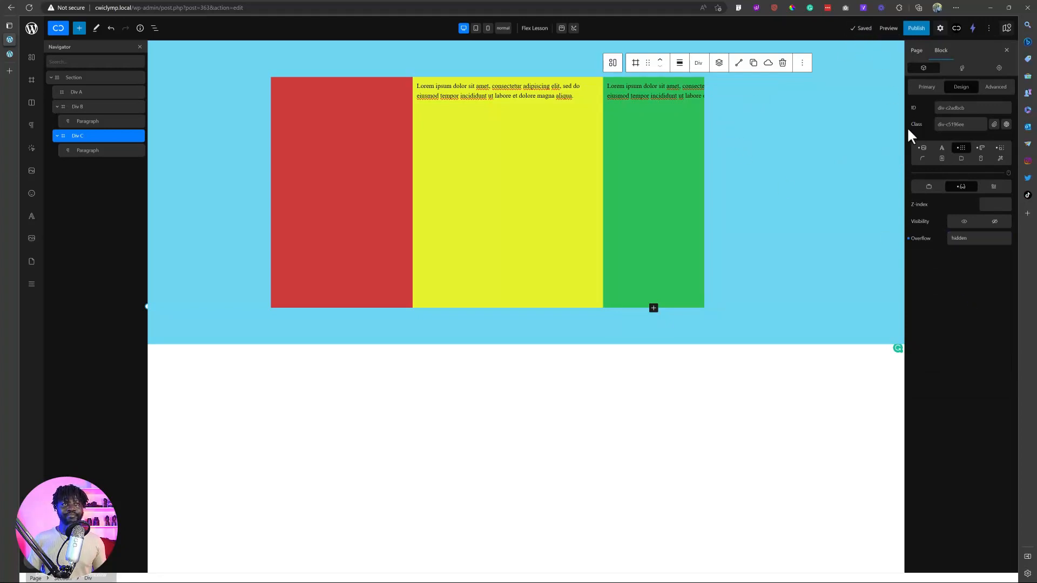
click(910, 242)
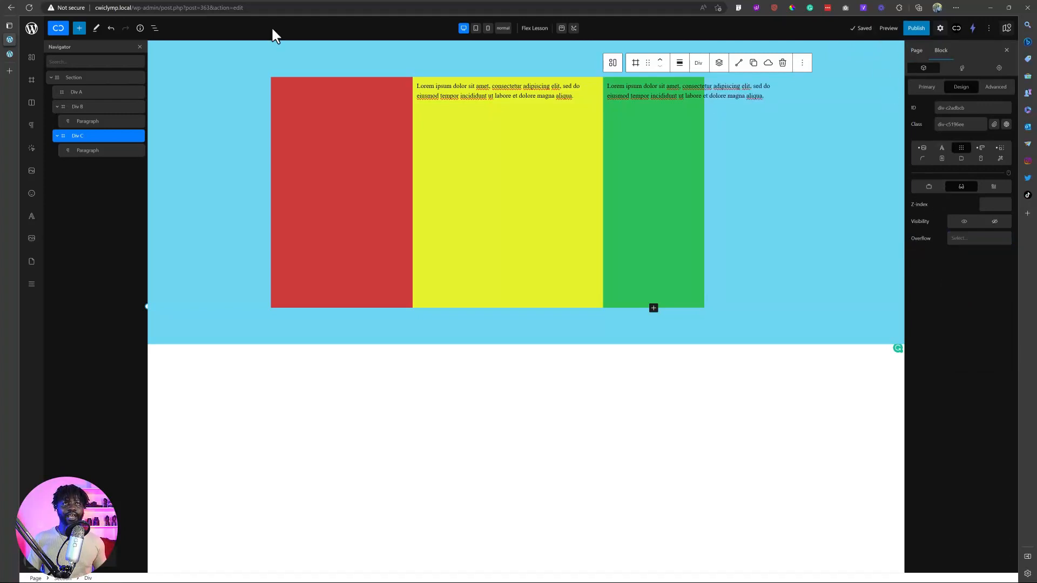
Check the front-end page, the width of the paragraph in Div B, and Div B's flex basis
click(12, 53)
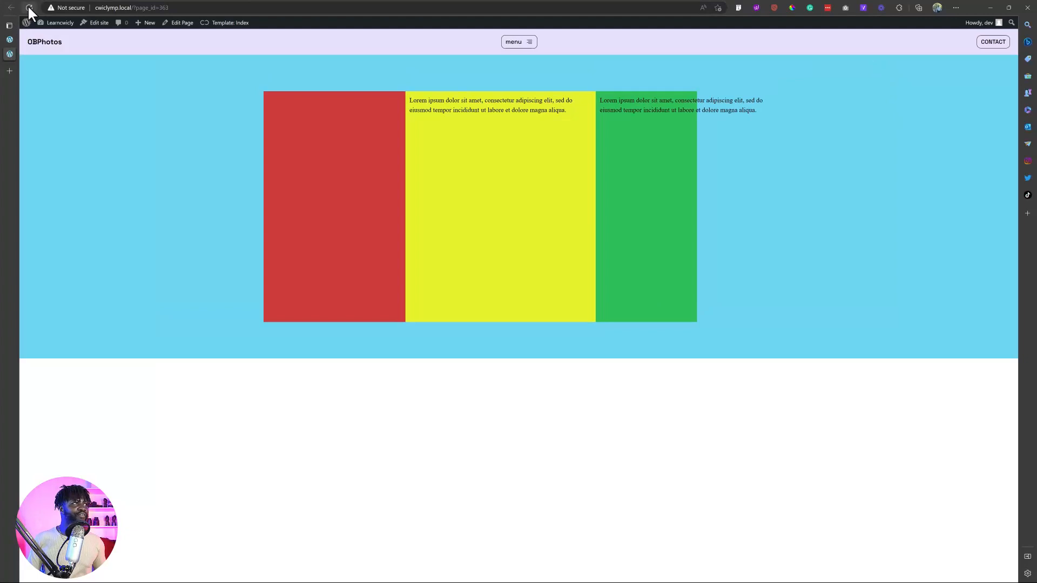
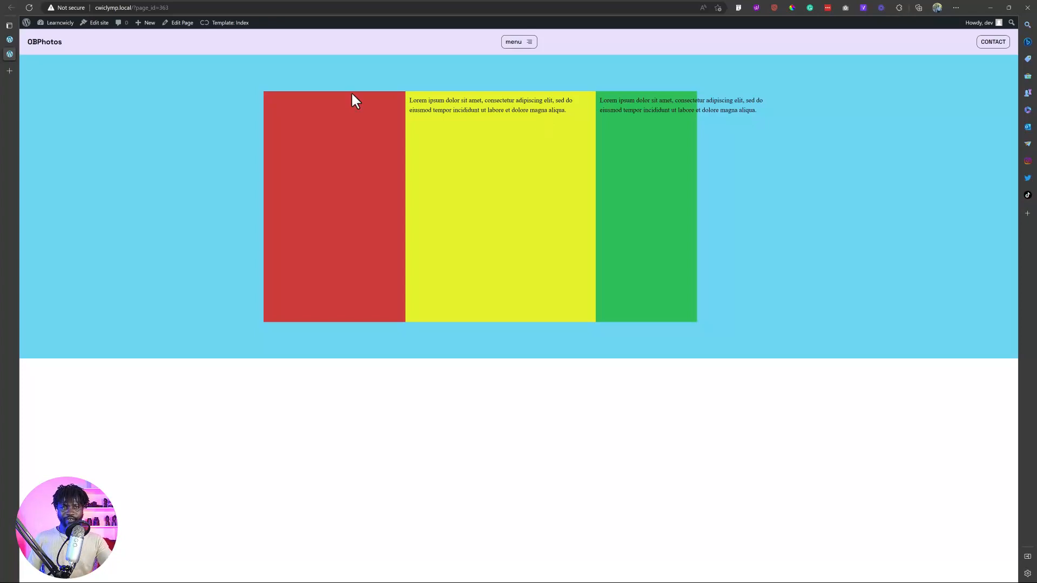
click(11, 40)
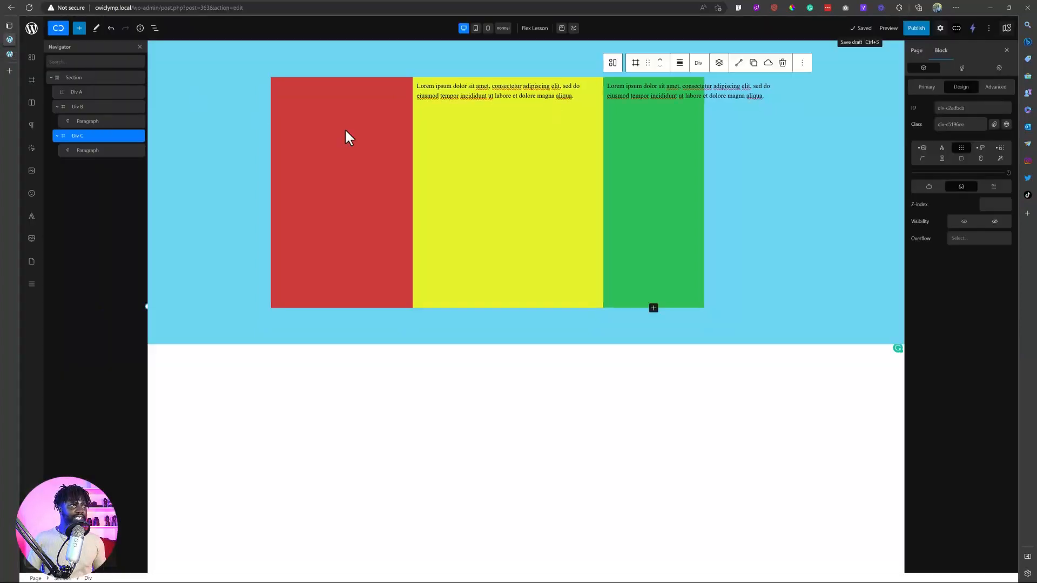
click(515, 98)
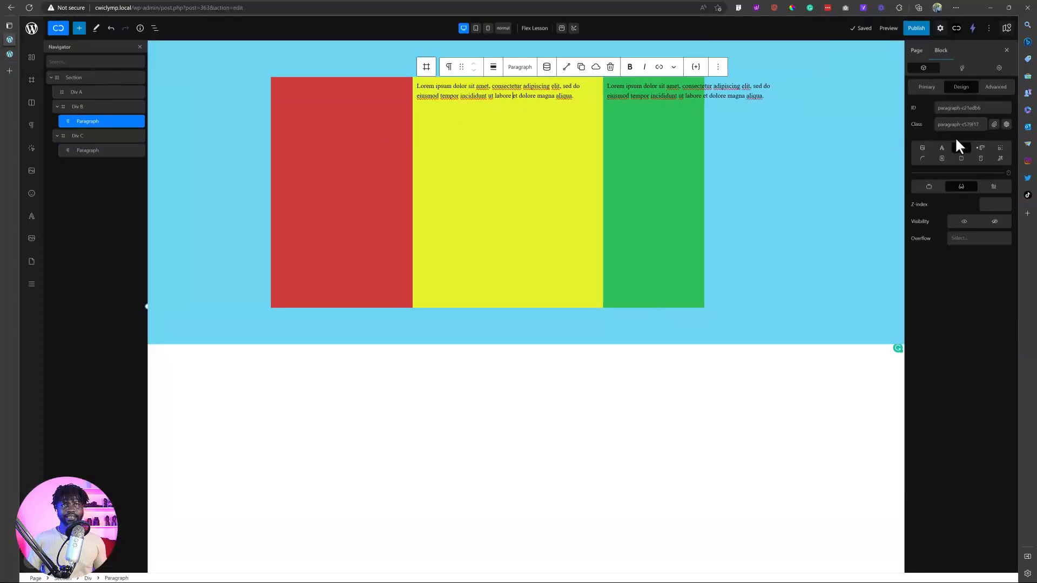
click(982, 149)
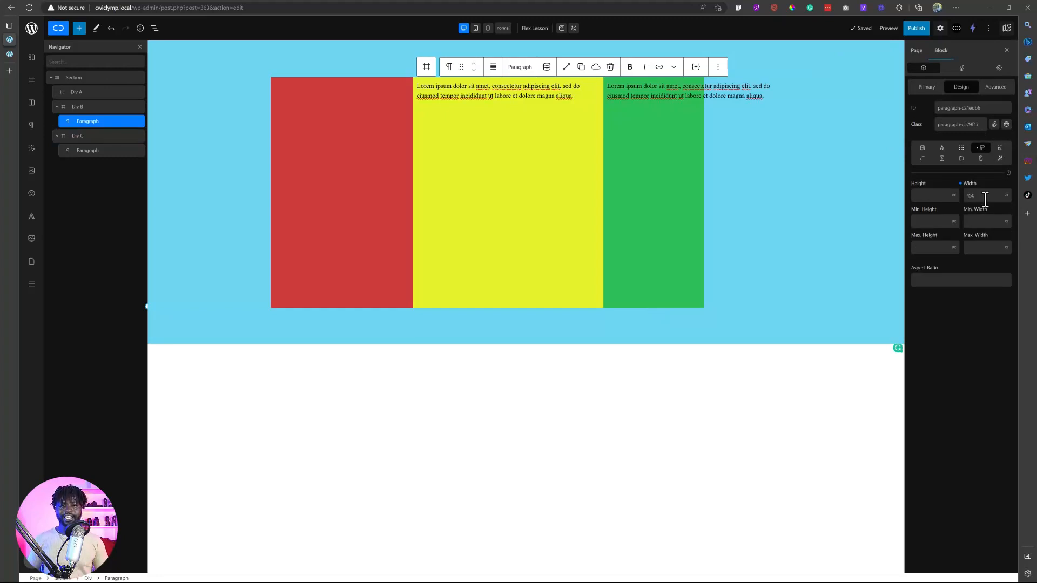
click(534, 222)
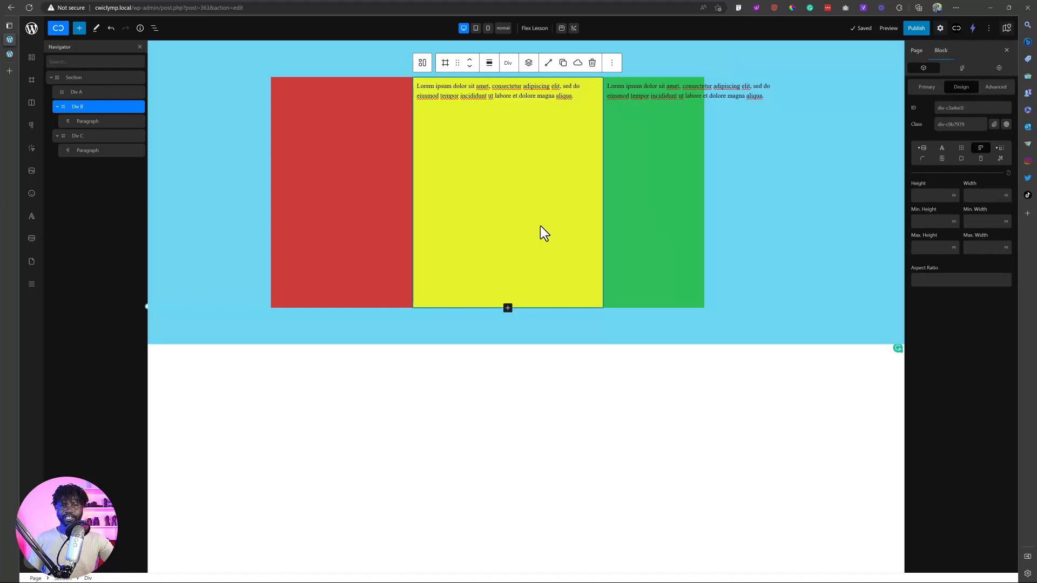
click(962, 148)
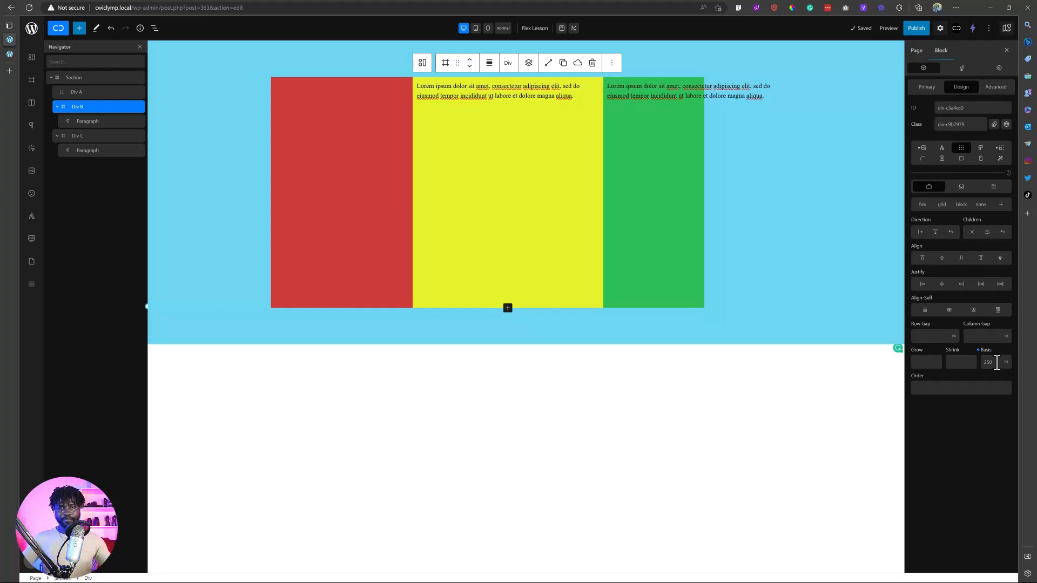
click(485, 88)
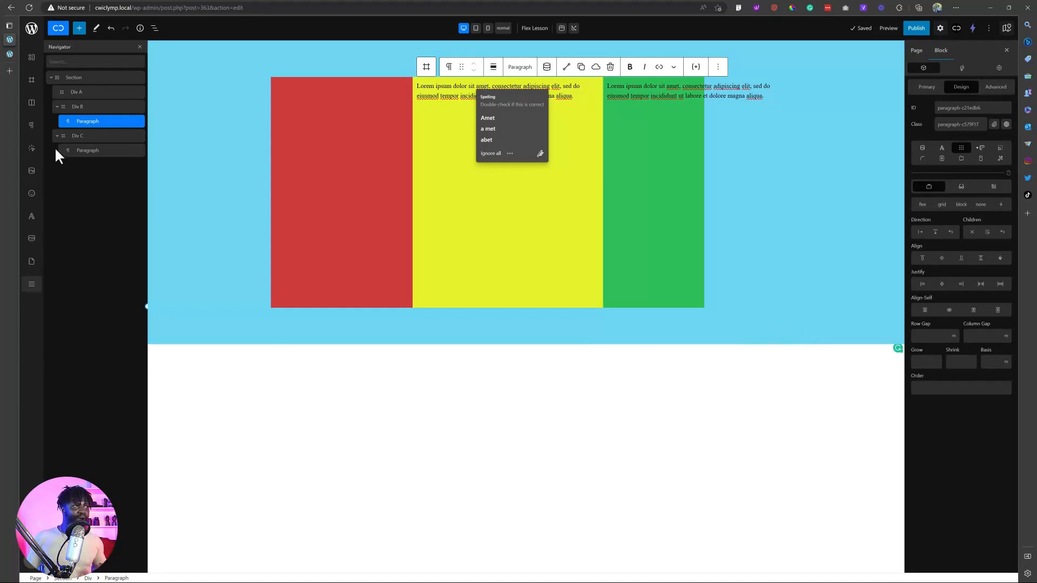
click(79, 106)
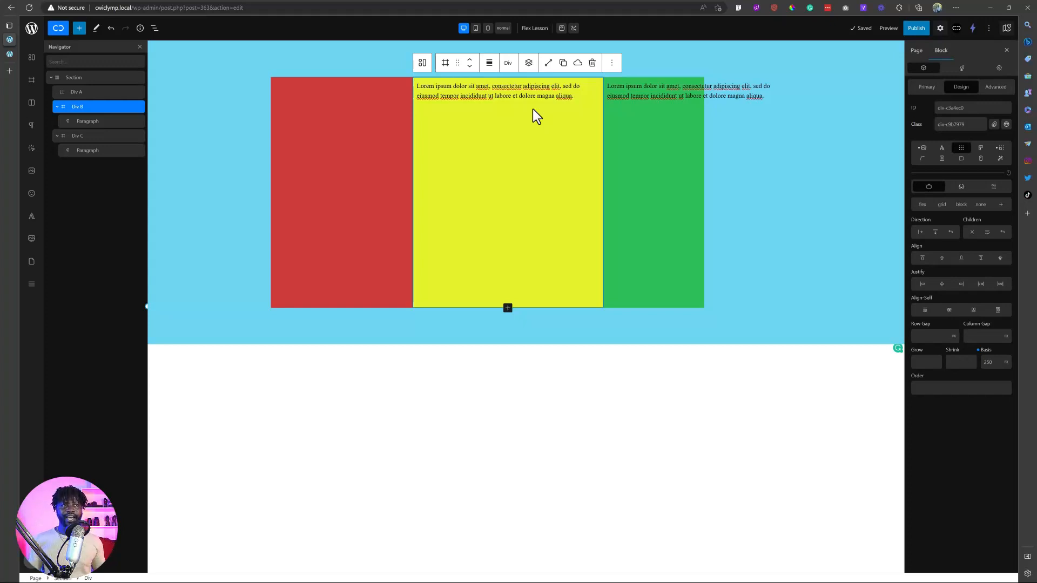
click(685, 142)
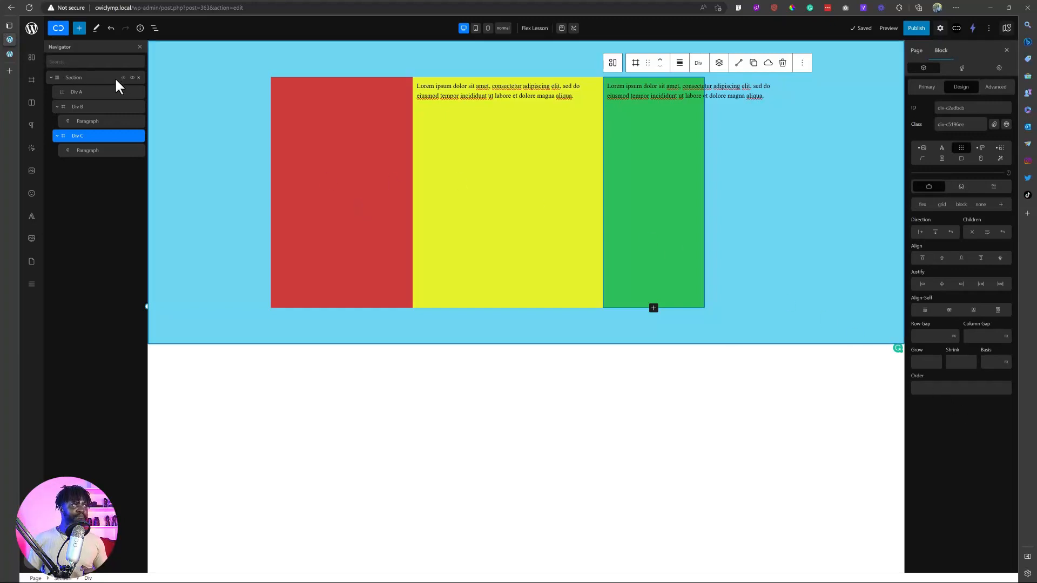
Change the section's flex direction to column
click(135, 79)
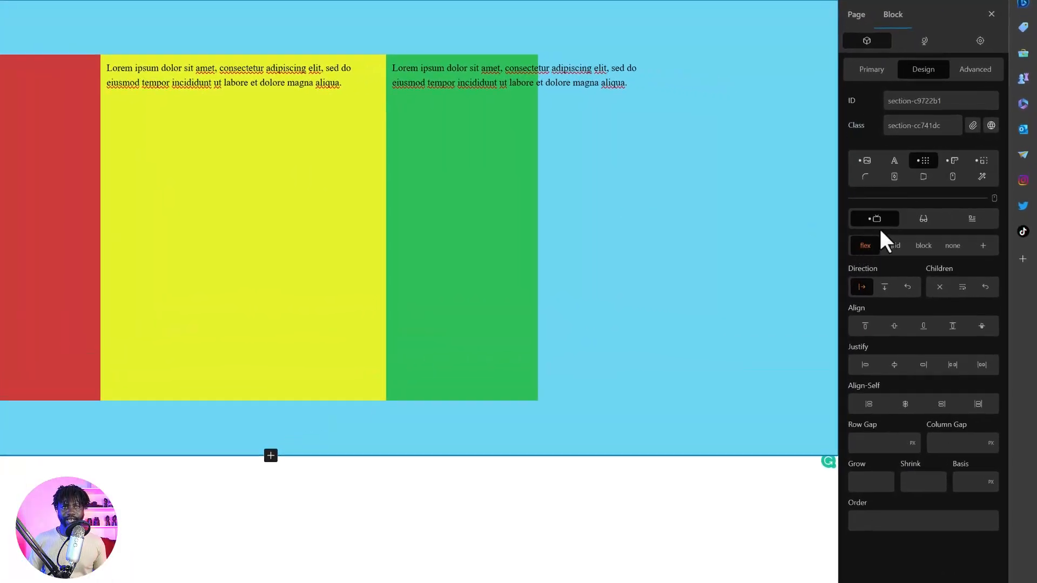
click(886, 289)
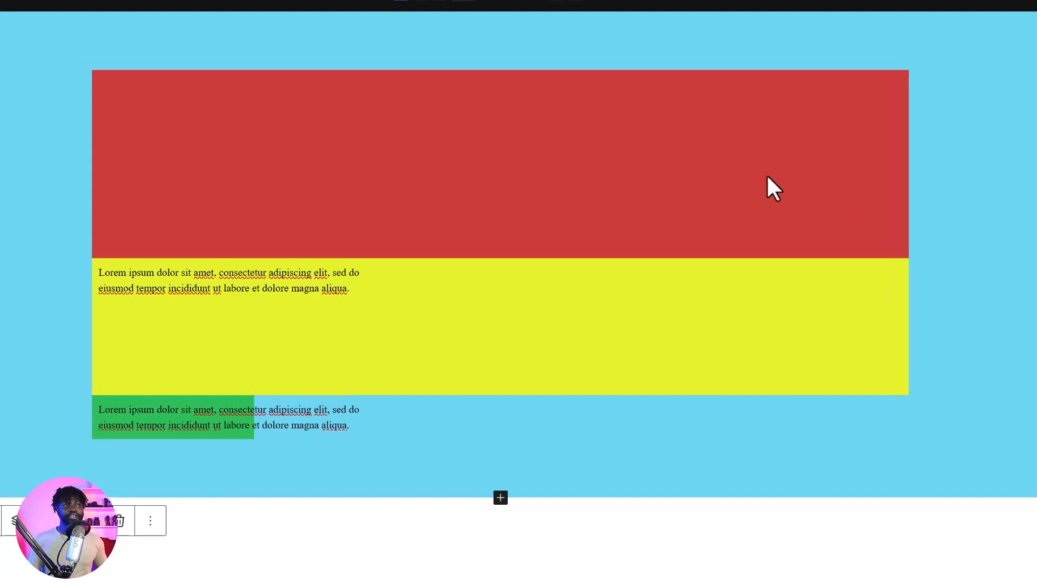
click(348, 332)
Set the width of the paragraph in Div B to 50 px and save the draft
click(322, 273)
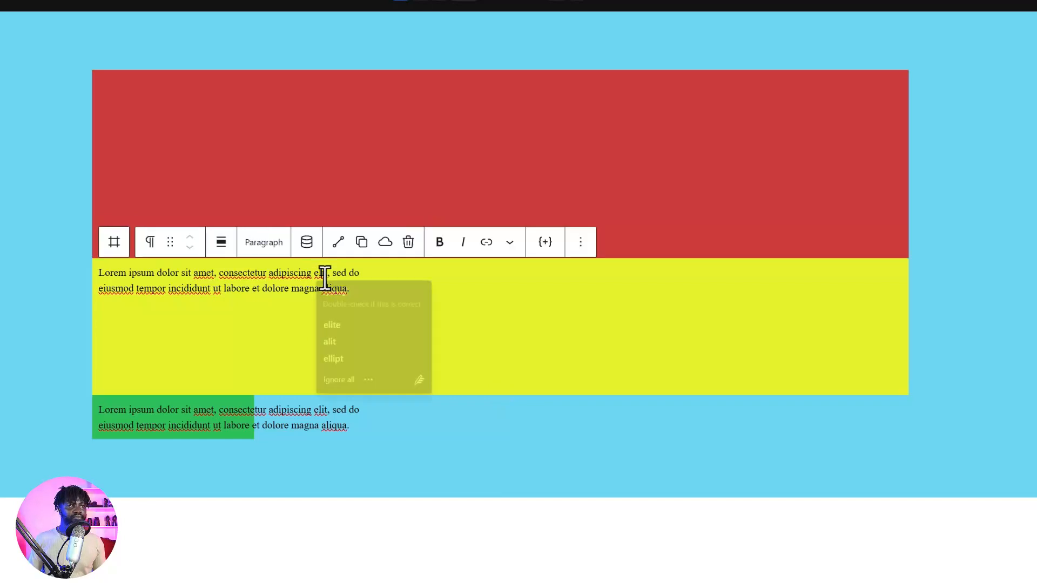
click(377, 273)
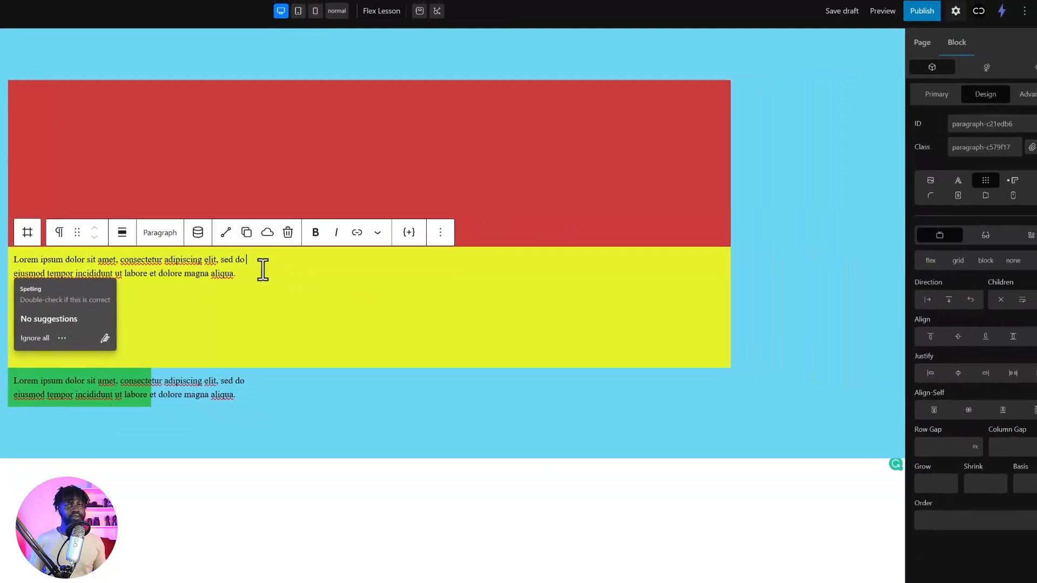
click(996, 182)
click(984, 247)
text(45)
key(ctrl+a)
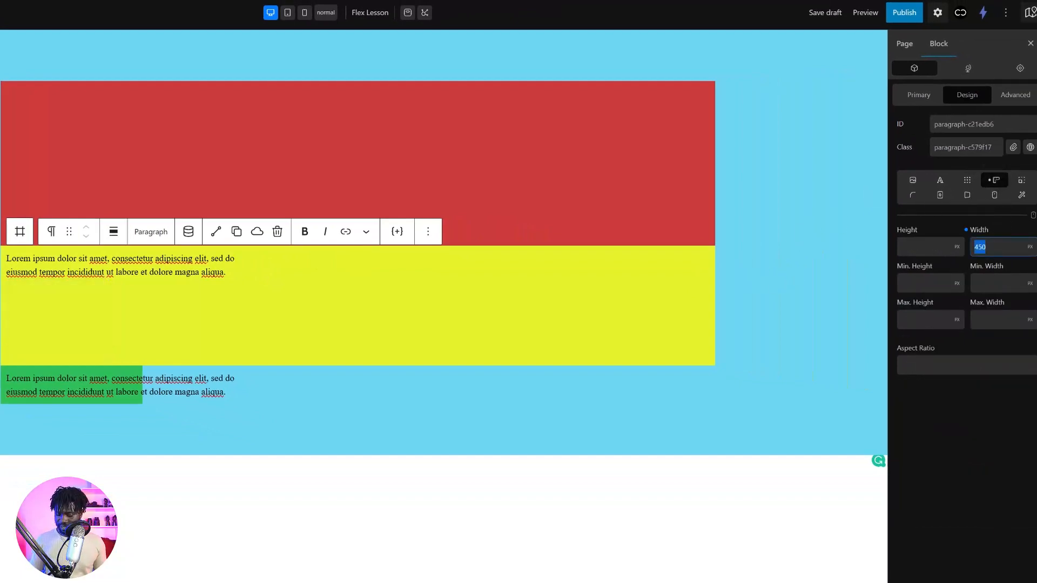
text(50)
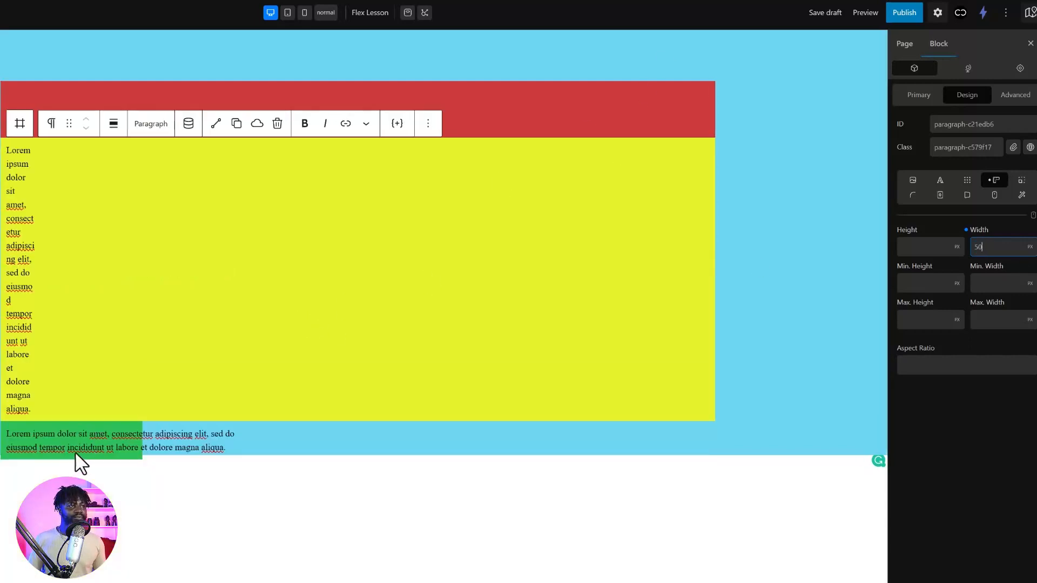
click(830, 16)
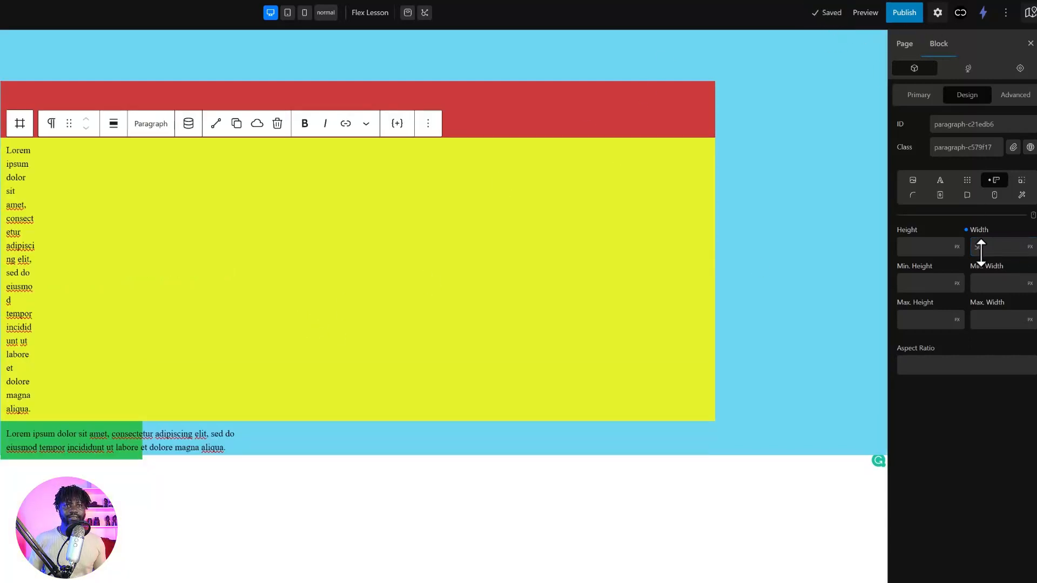
click(965, 230)
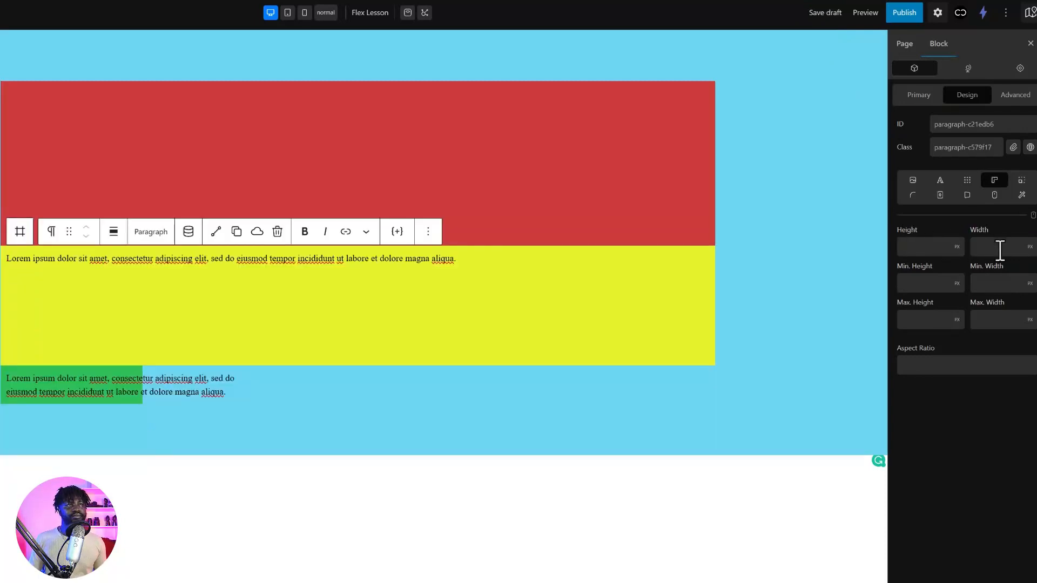
text(50)
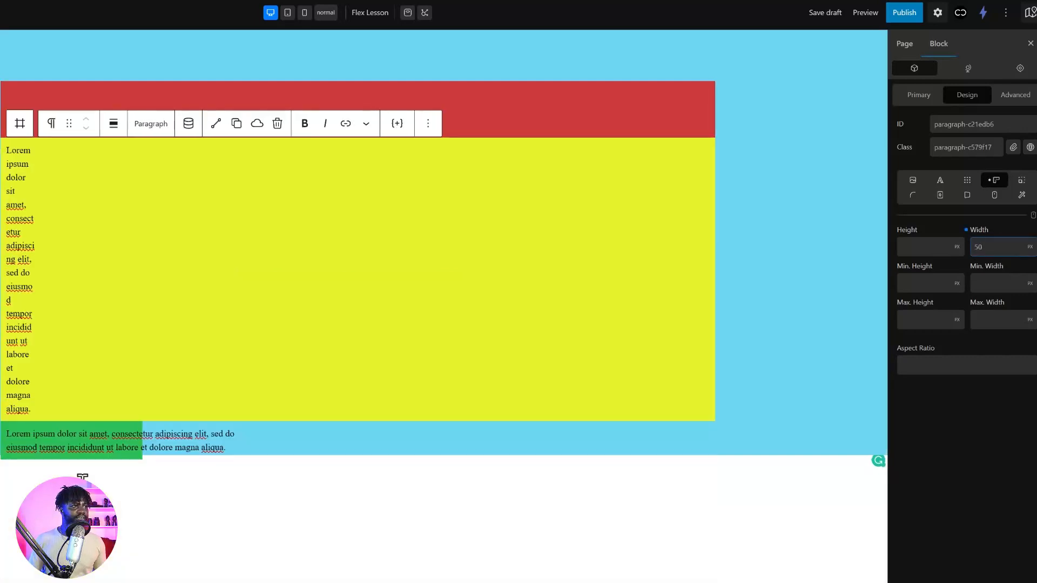
Clear the width of the paragraph in Div C, set its height to 50 px, and save the draft
click(102, 456)
click(122, 432)
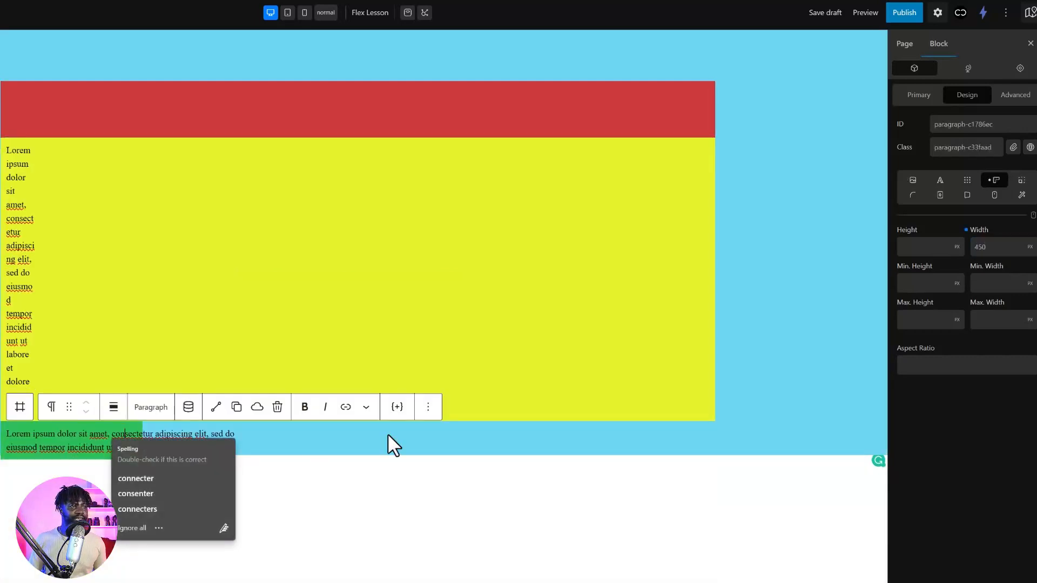
click(967, 230)
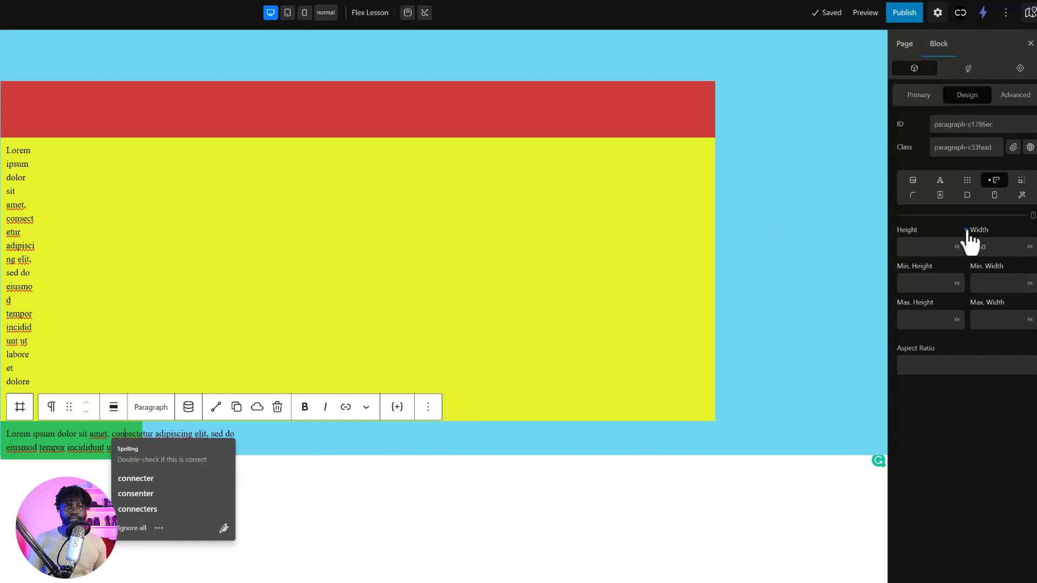
click(927, 248)
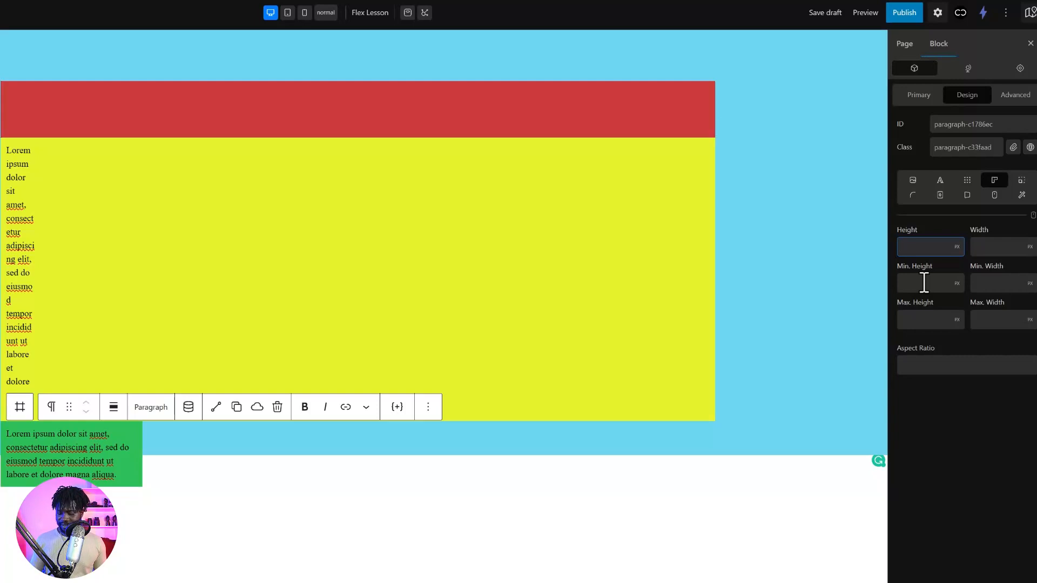
text(50)
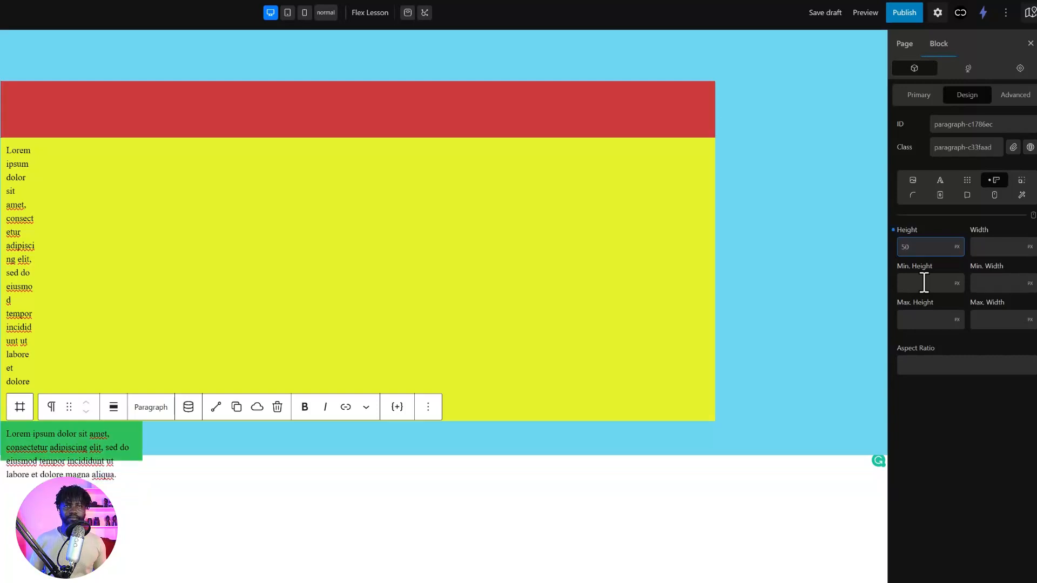
click(828, 19)
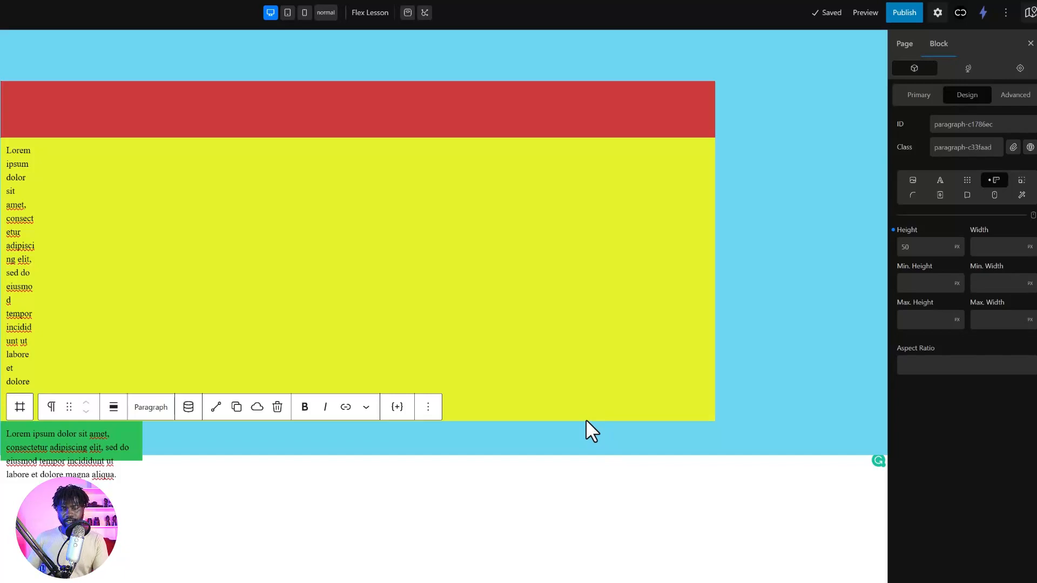
Check the section's dimensions and Div B's flex basis, and reload the front-end page to compare the column layout
click(867, 189)
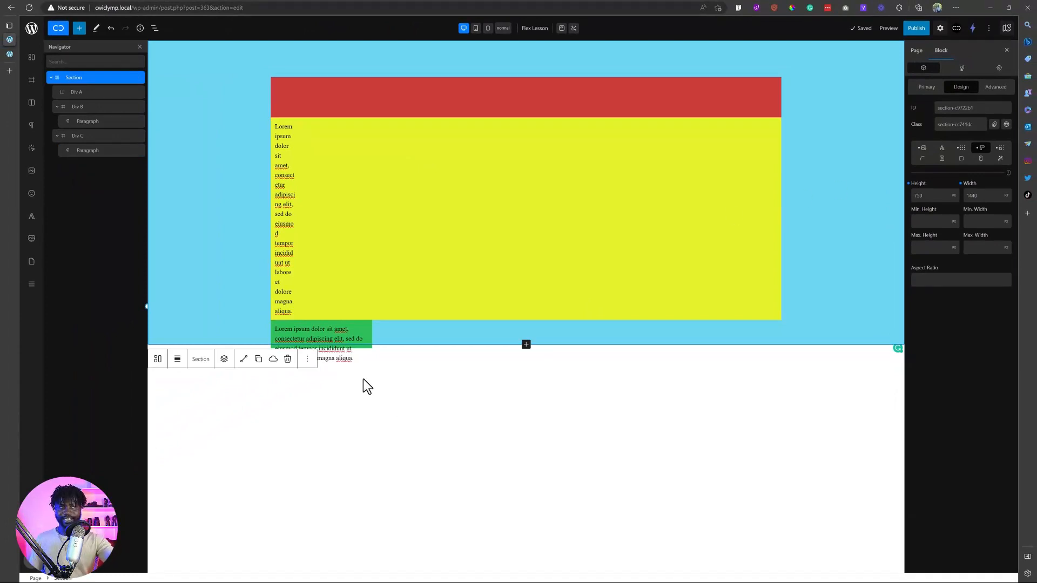
click(381, 244)
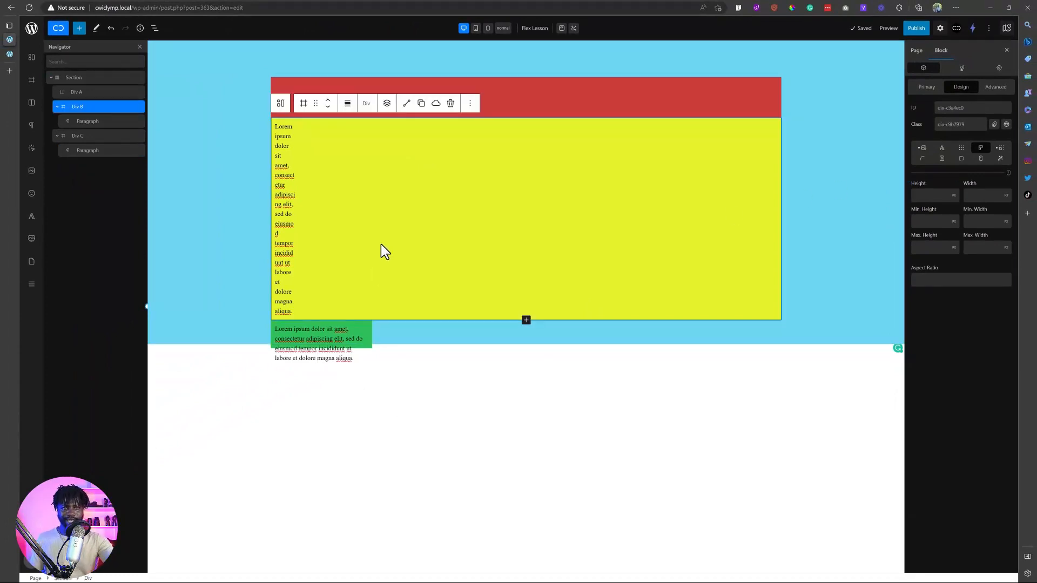
click(960, 148)
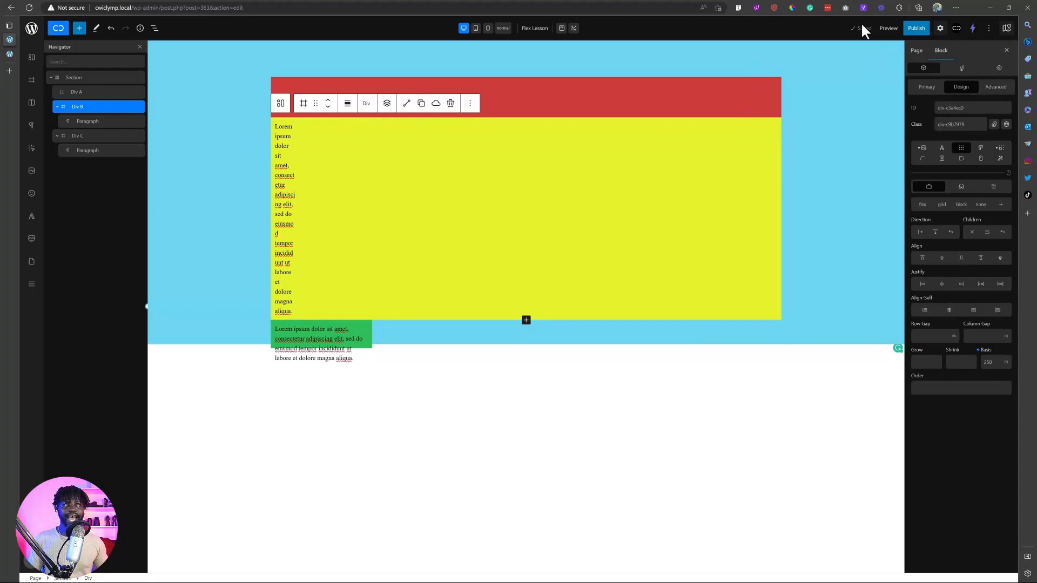
click(10, 54)
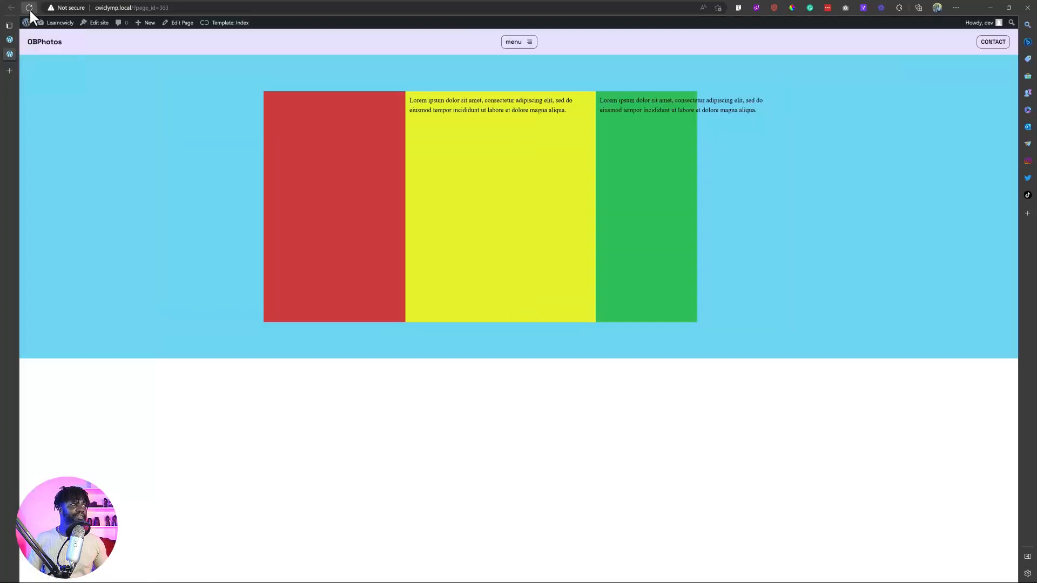
click(30, 8)
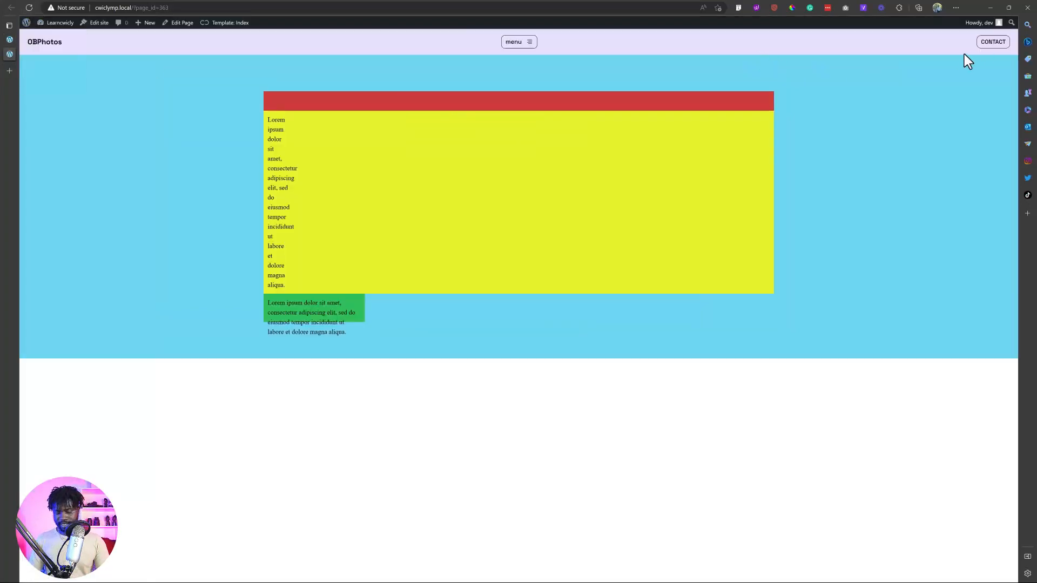
Open the developer tools on the front-end page and inspect the section's wrapper
key(F12)
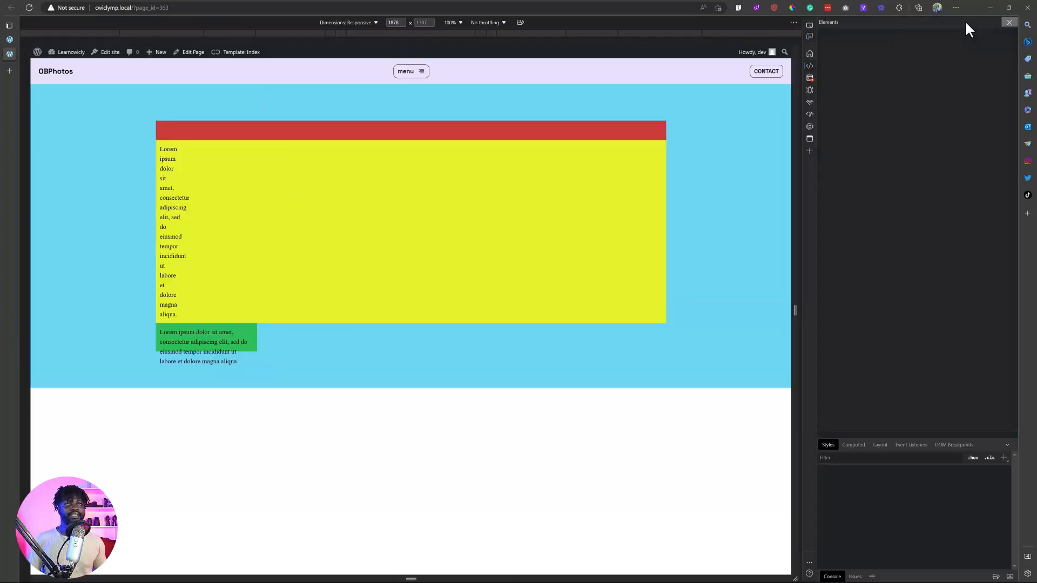
click(810, 25)
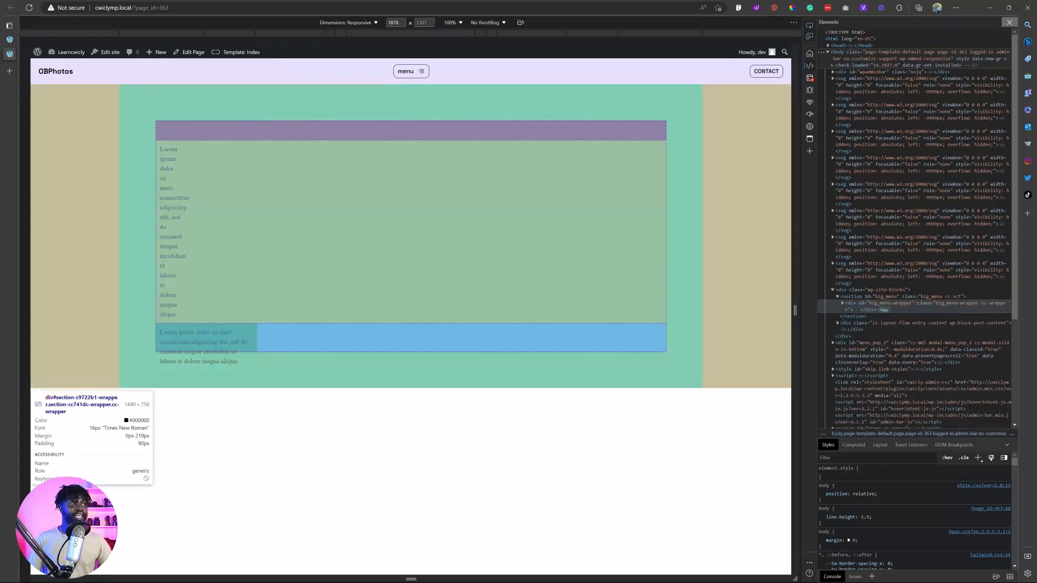
Return to the editor and change the section's flex direction to row
click(9, 40)
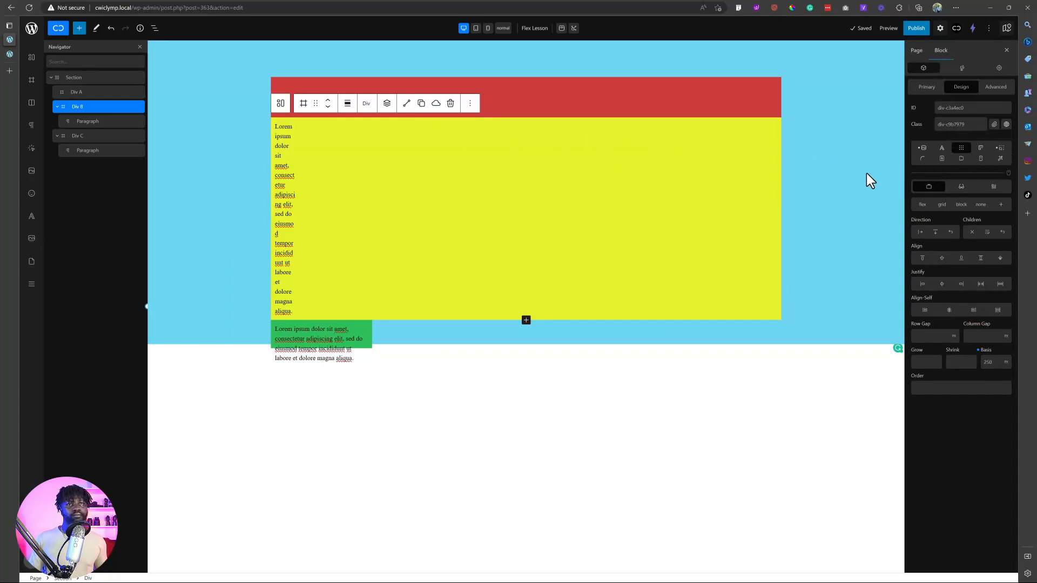
click(65, 80)
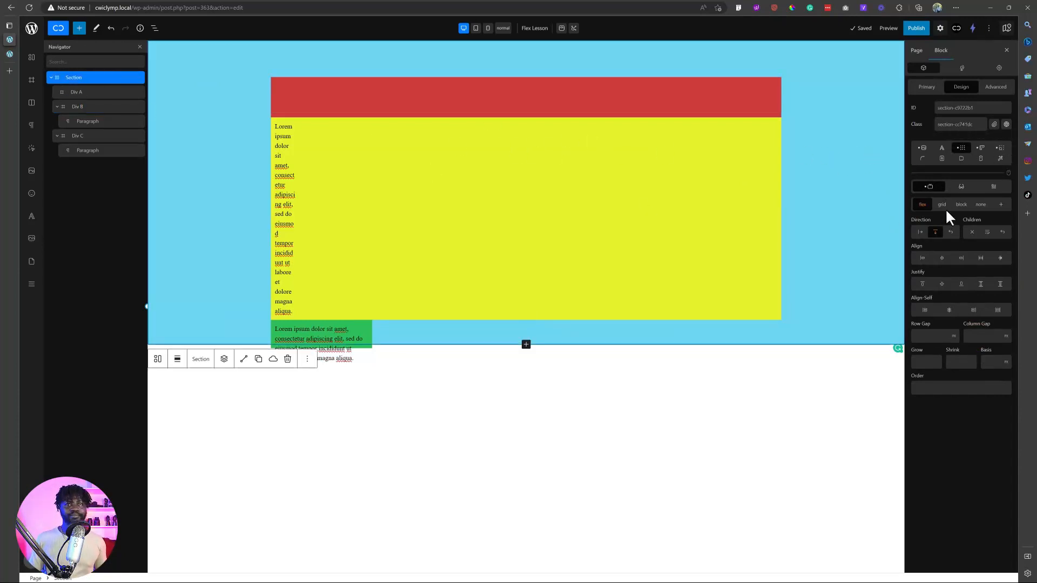
click(921, 233)
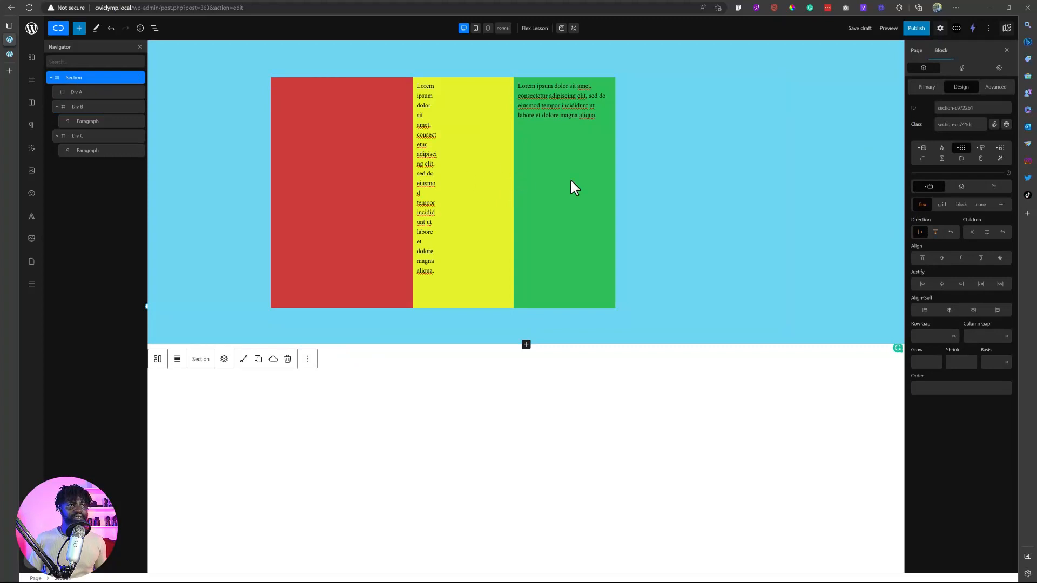
Set the flex grow of Div A to 1
click(481, 186)
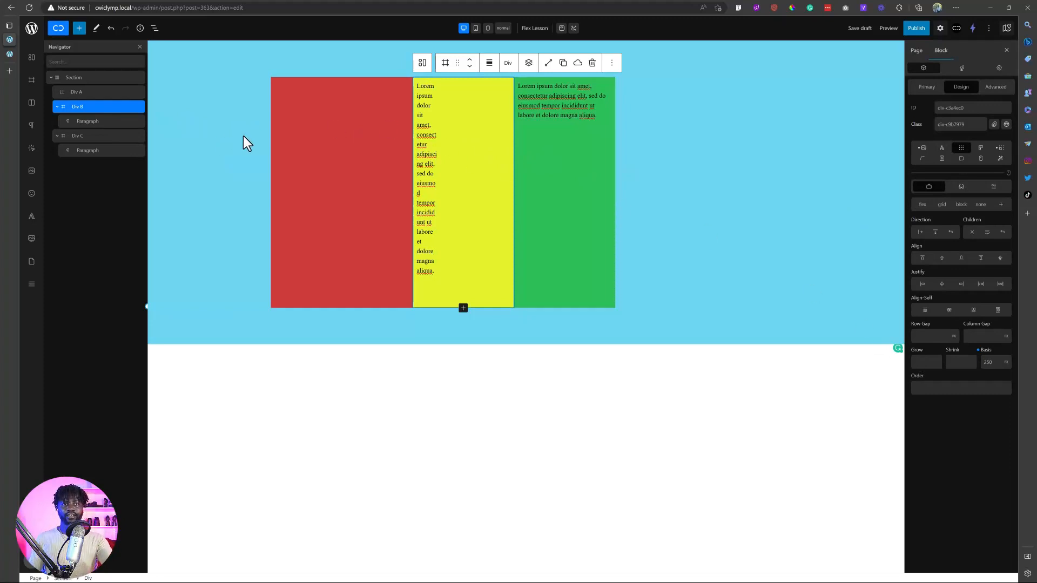
click(1001, 148)
click(571, 158)
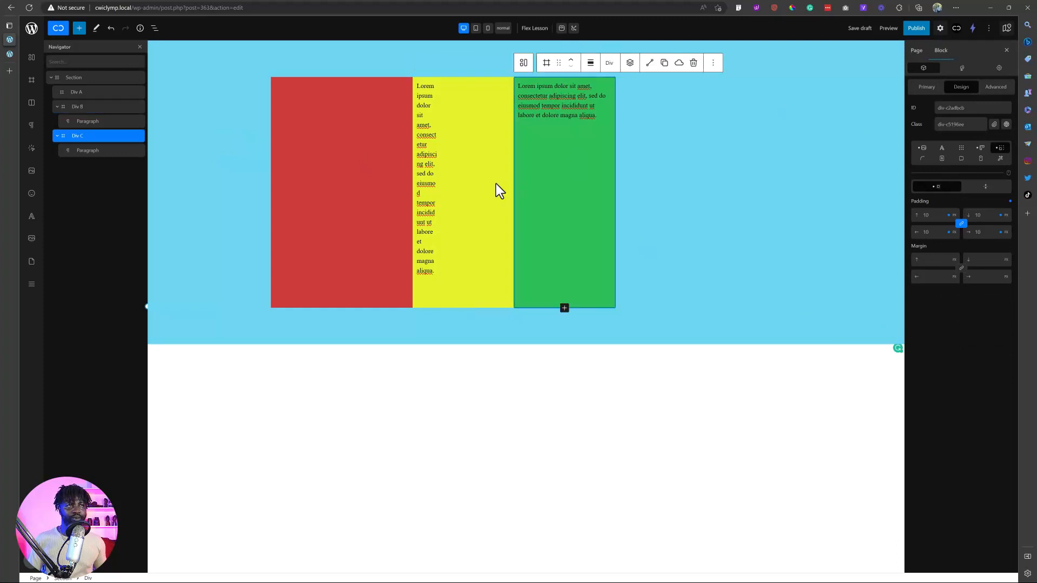
click(466, 188)
click(317, 187)
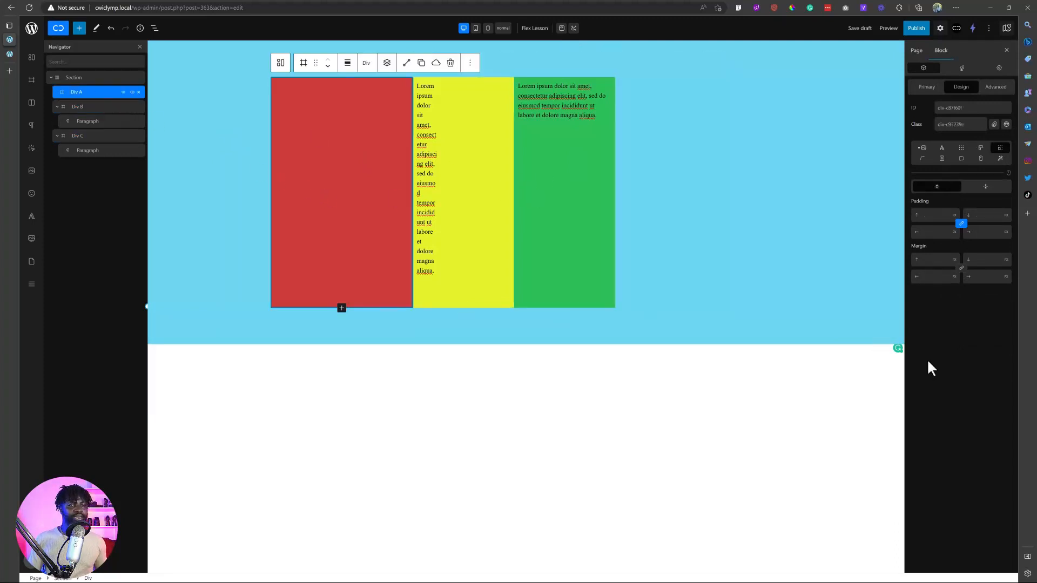
click(962, 148)
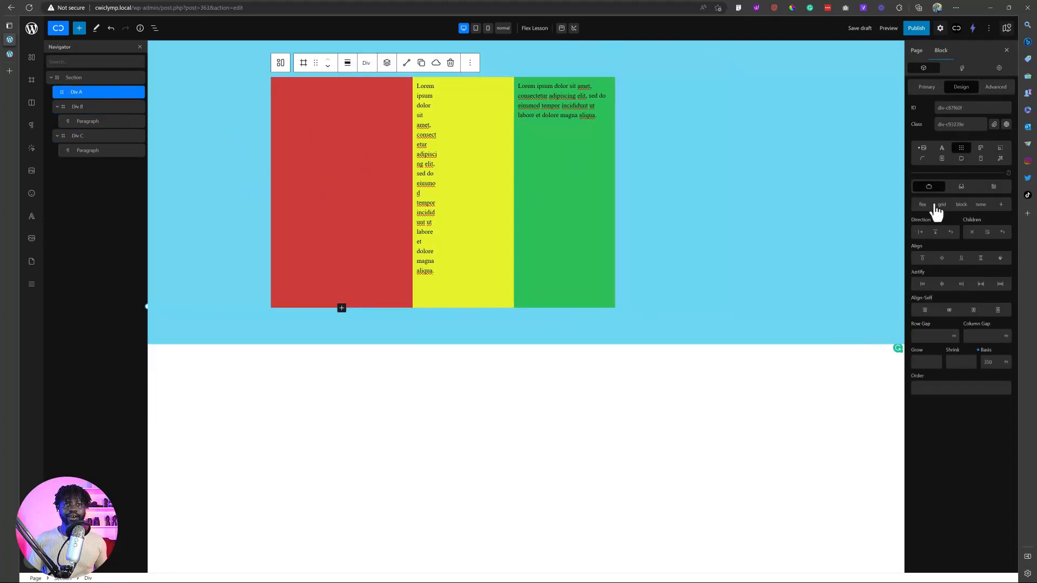
click(932, 363)
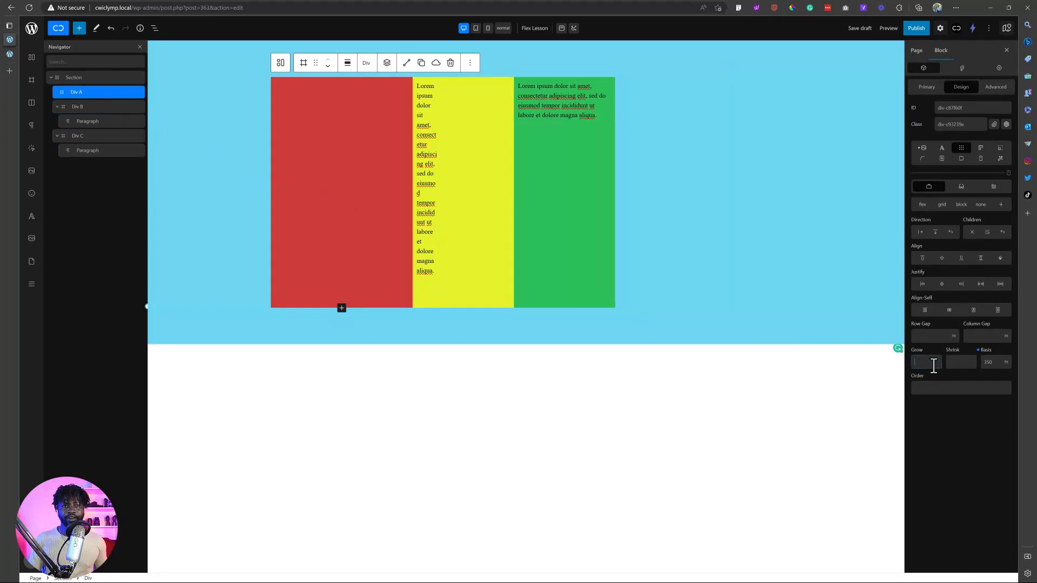
text(1)
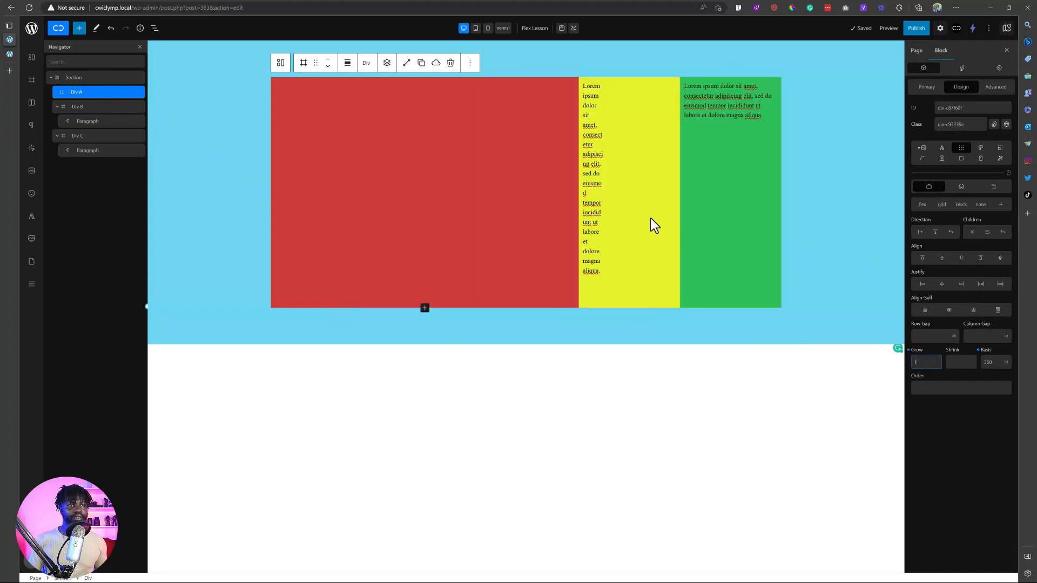
Set the flex grow of Div B to 2 and of Div C to 3, and save the draft
click(652, 219)
click(931, 360)
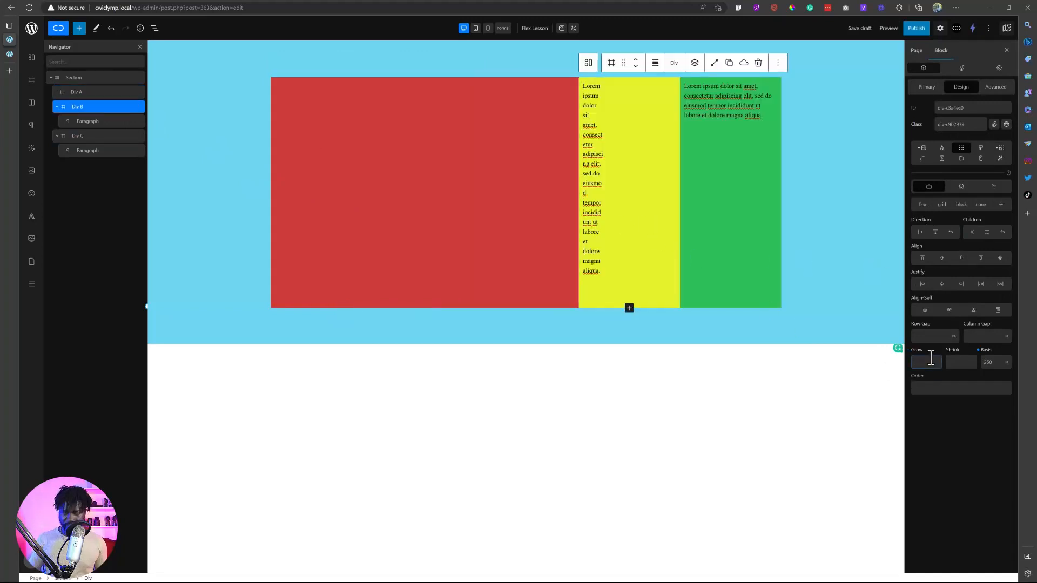
text(2)
click(766, 221)
click(933, 362)
text(3)
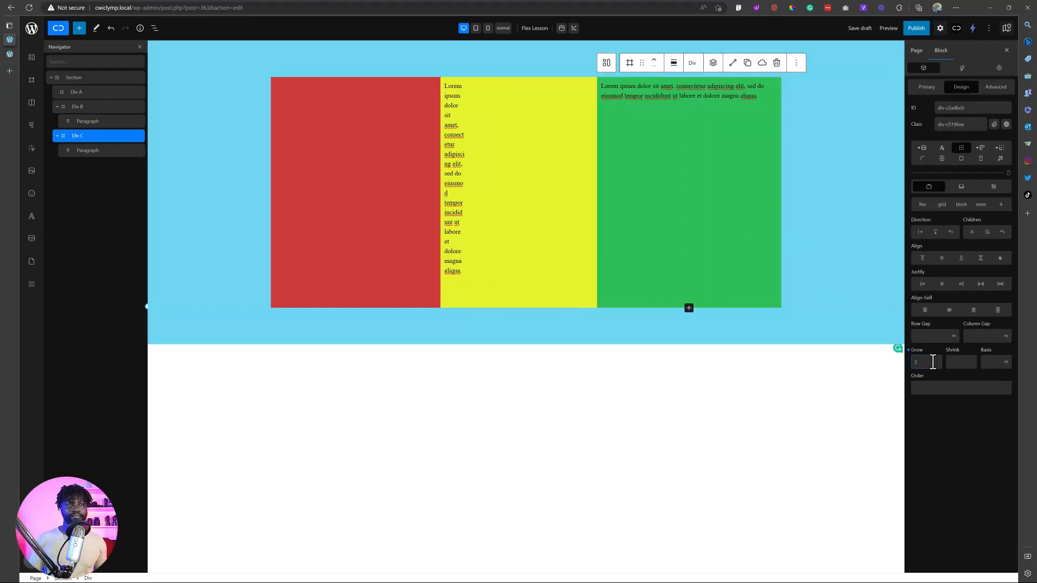
click(863, 30)
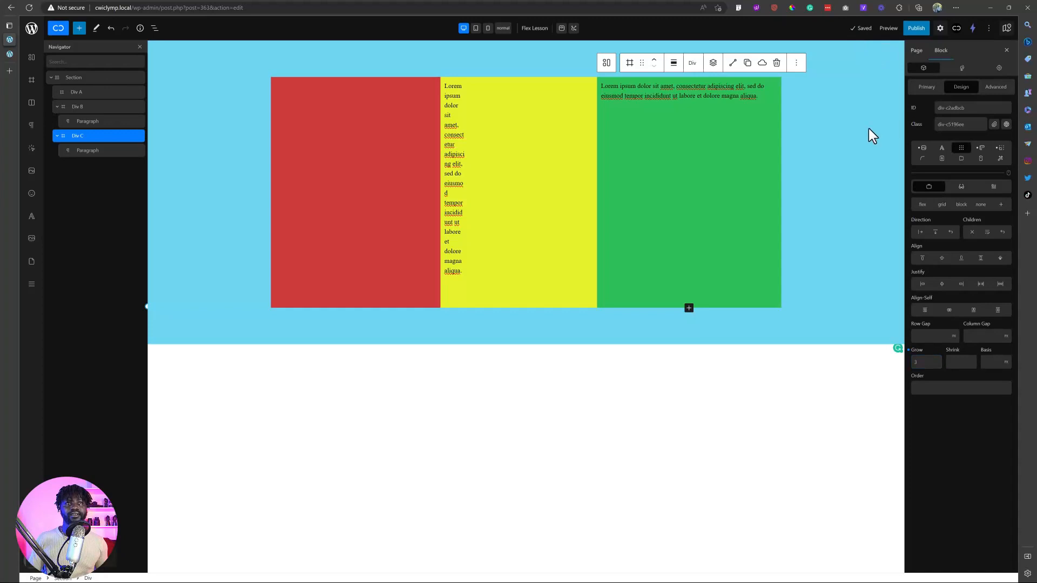
Set the width of the paragraph in Div C to 450 px and save the draft
click(670, 94)
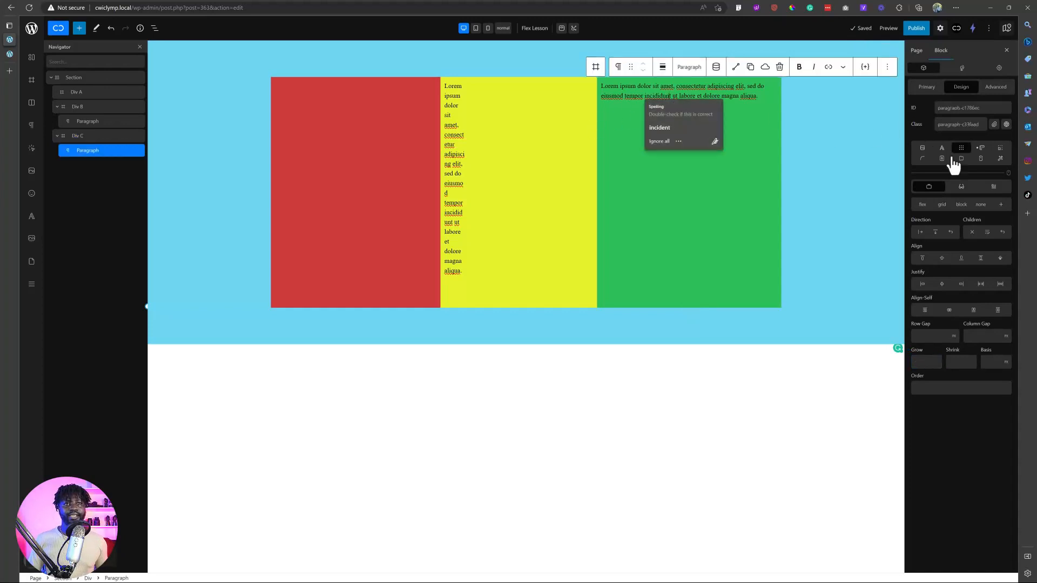
click(981, 147)
click(985, 195)
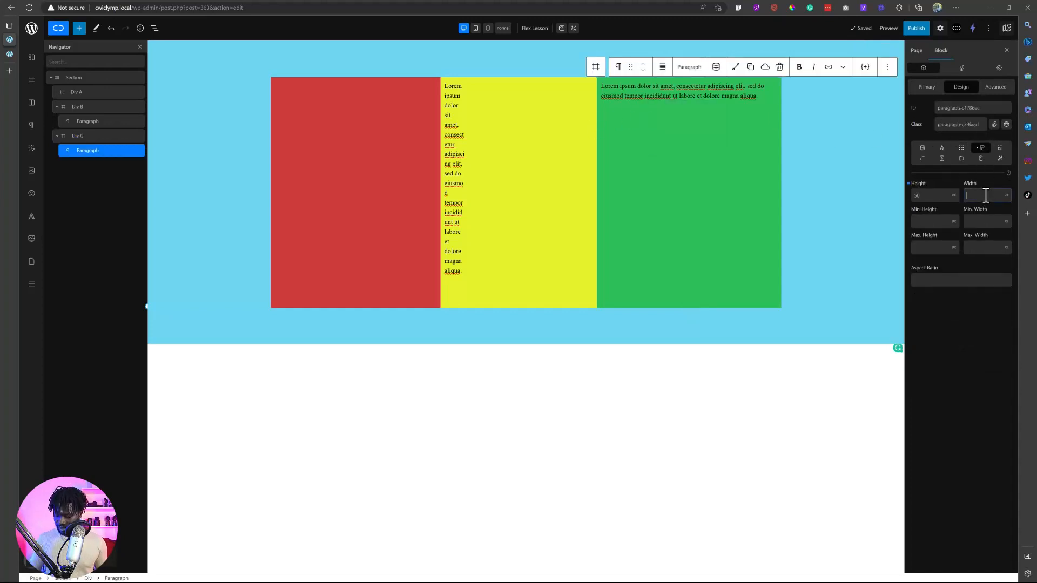
text(450)
click(853, 30)
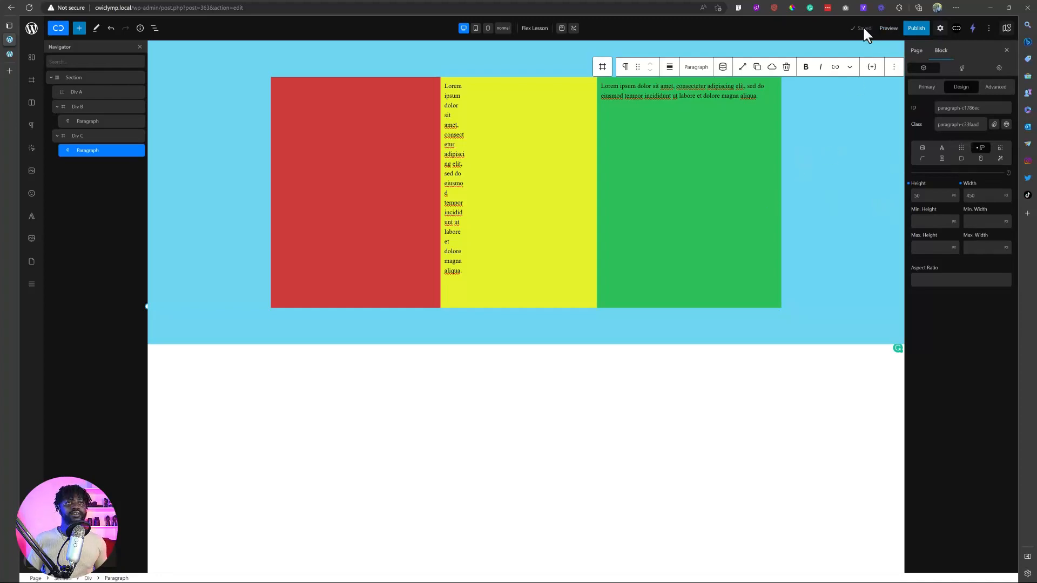
Reload the front-end page and widen its responsive viewport to about 1892 px to check the row layout
click(9, 54)
click(29, 8)
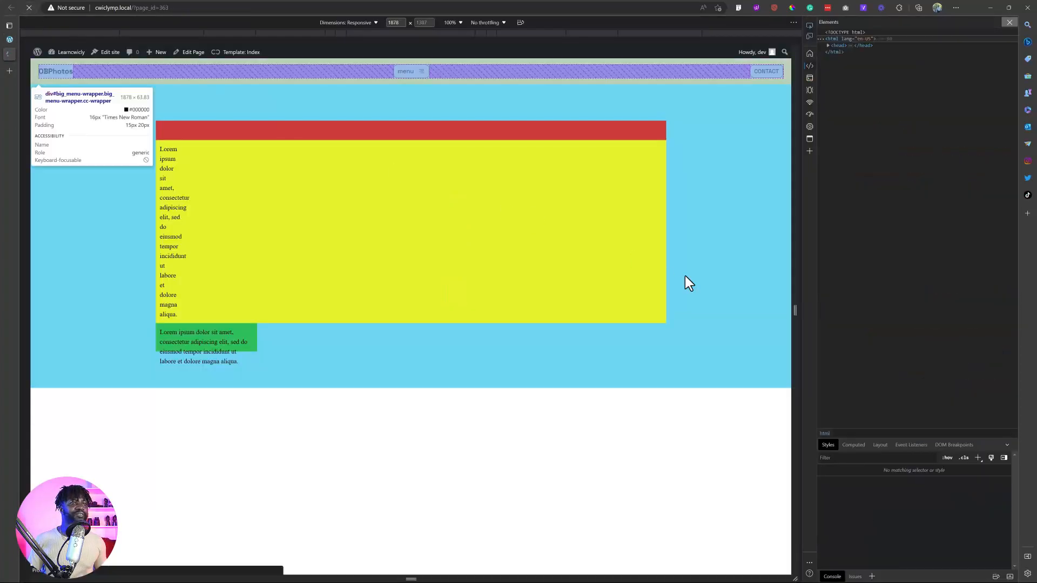
mouse_move(798, 318)
mouse_down()
mouse_move(488, 301)
mouse_move(804, 314)
mouse_up()
Return to the editor, set the section's maximum width to 100%, and save the draft
click(9, 38)
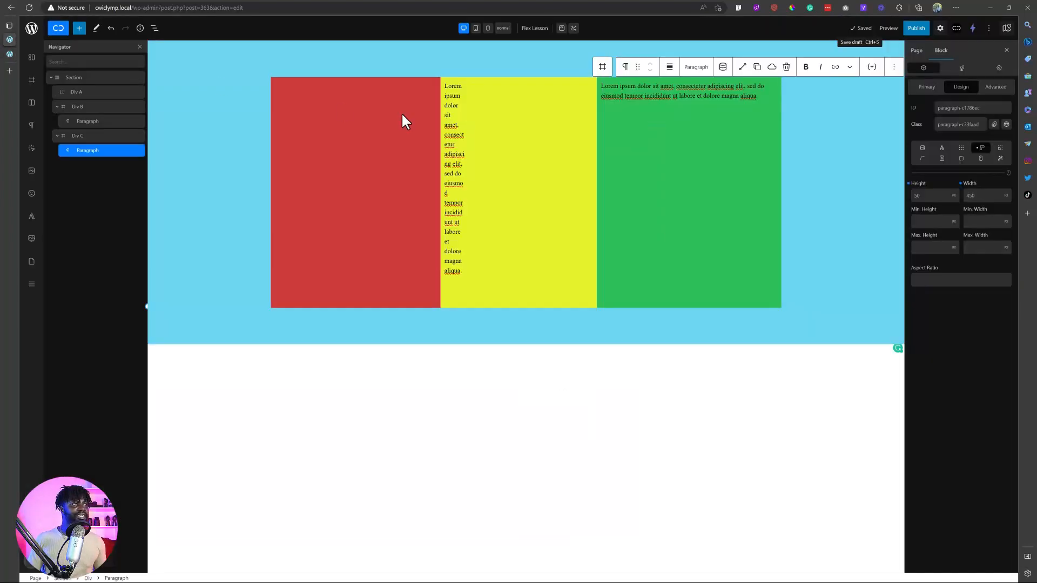
click(79, 78)
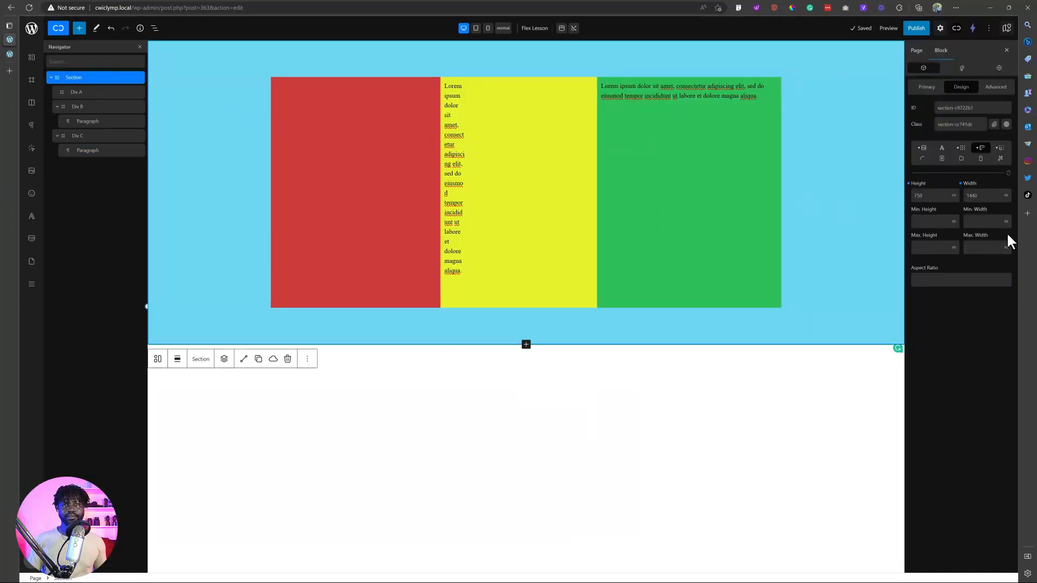
click(987, 245)
text(100)
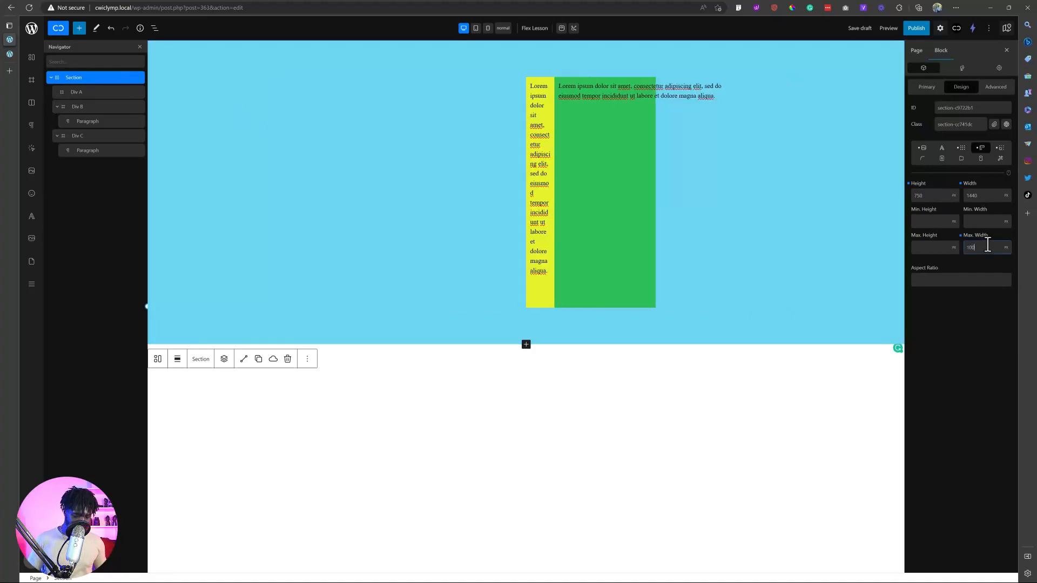
text(%)
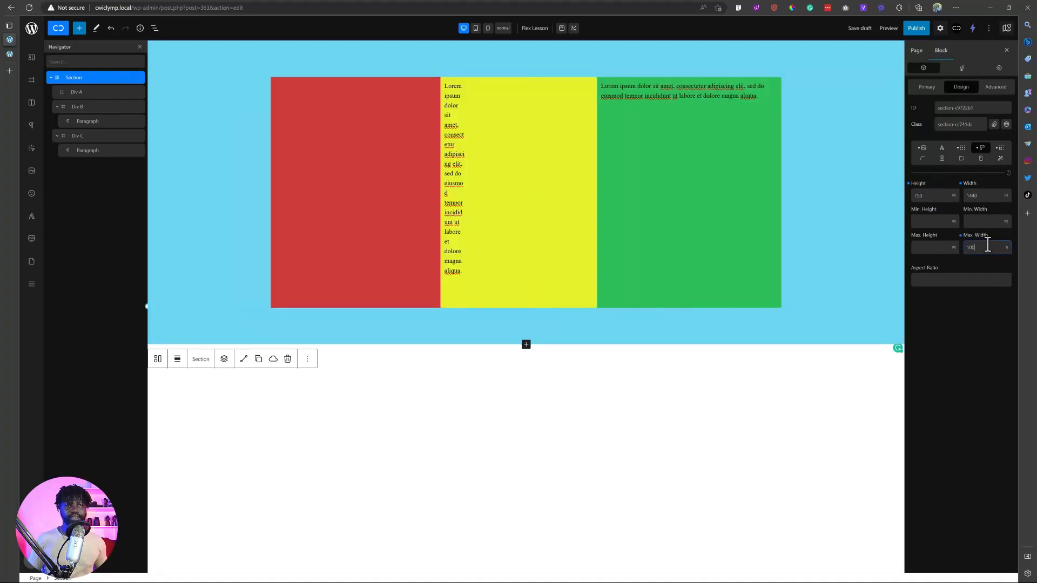
click(859, 30)
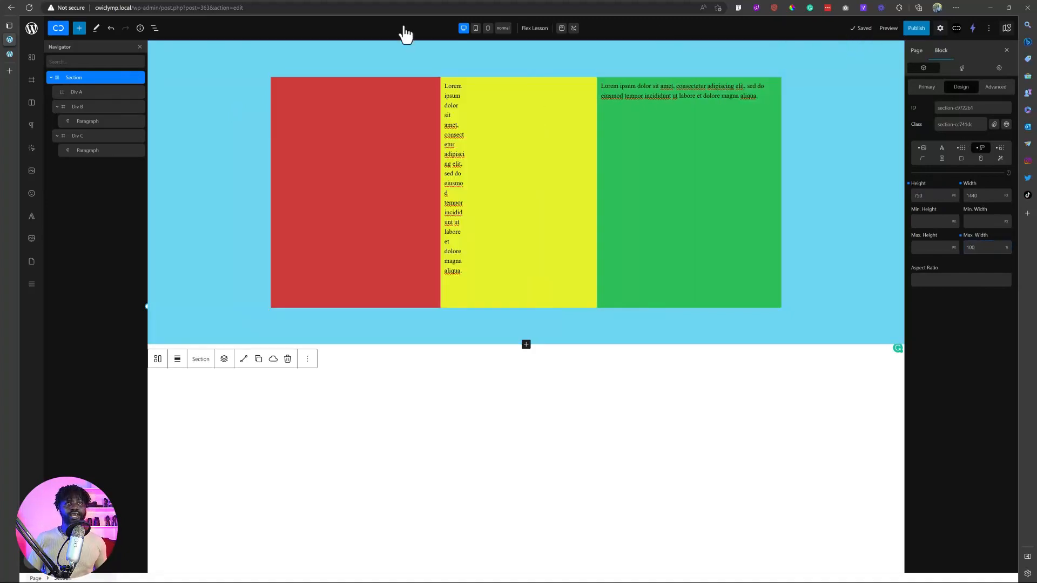
Narrow the front-end page's responsive viewport to about 653 px and examine how the paragraph in Div C fits
click(9, 54)
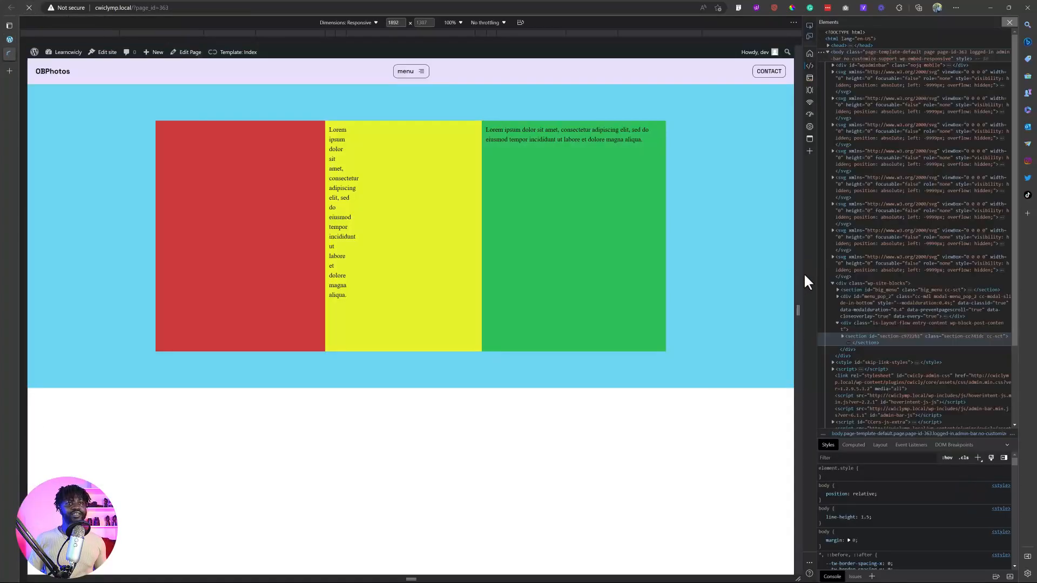
drag(796, 296, 547, 269)
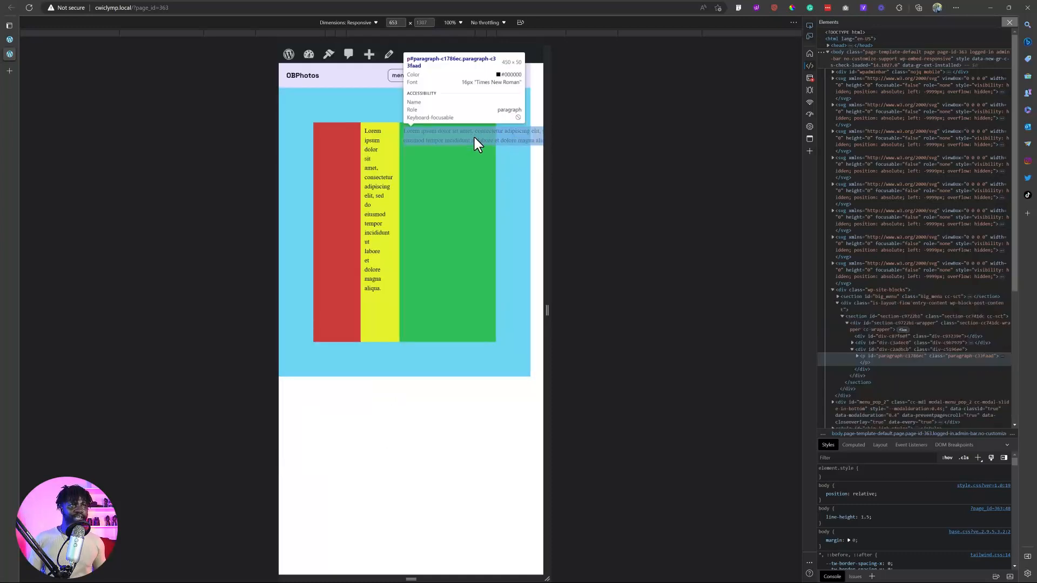
Back in the editor, set the maximum width of the paragraph in Div C to 100% and save the draft
click(9, 39)
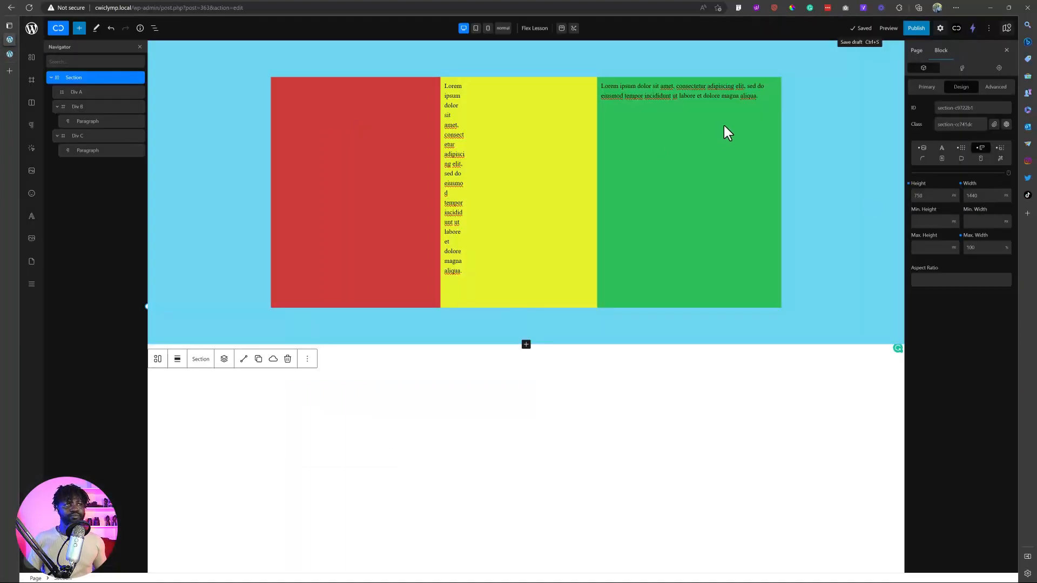
right_click(669, 88)
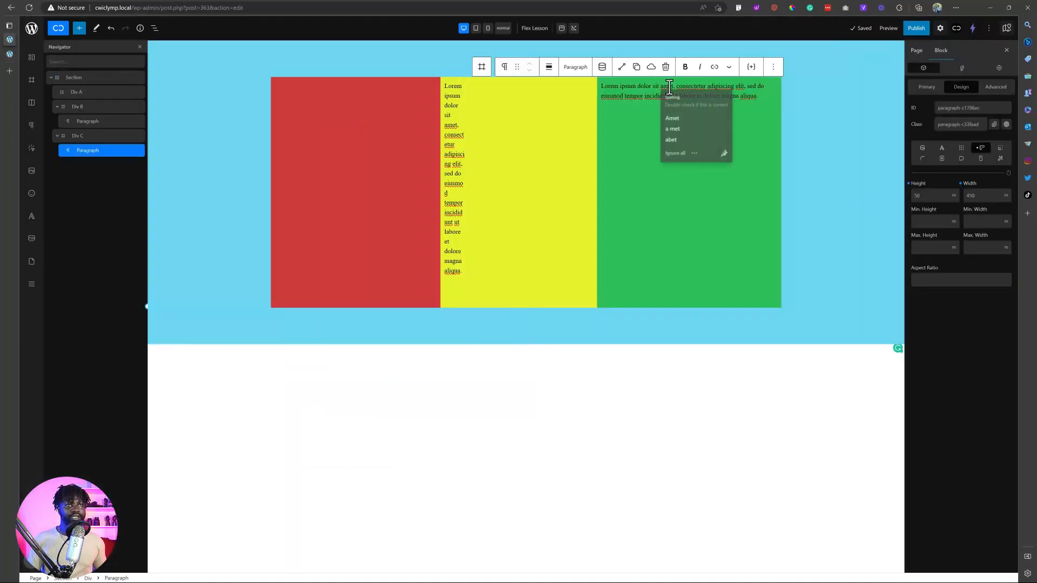
click(988, 249)
text(100)
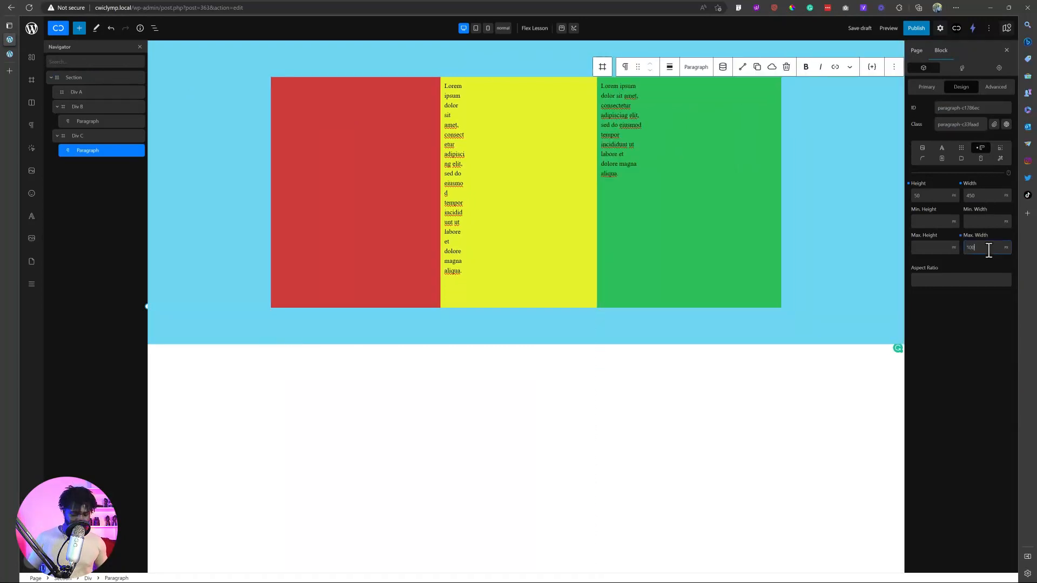
text(%)
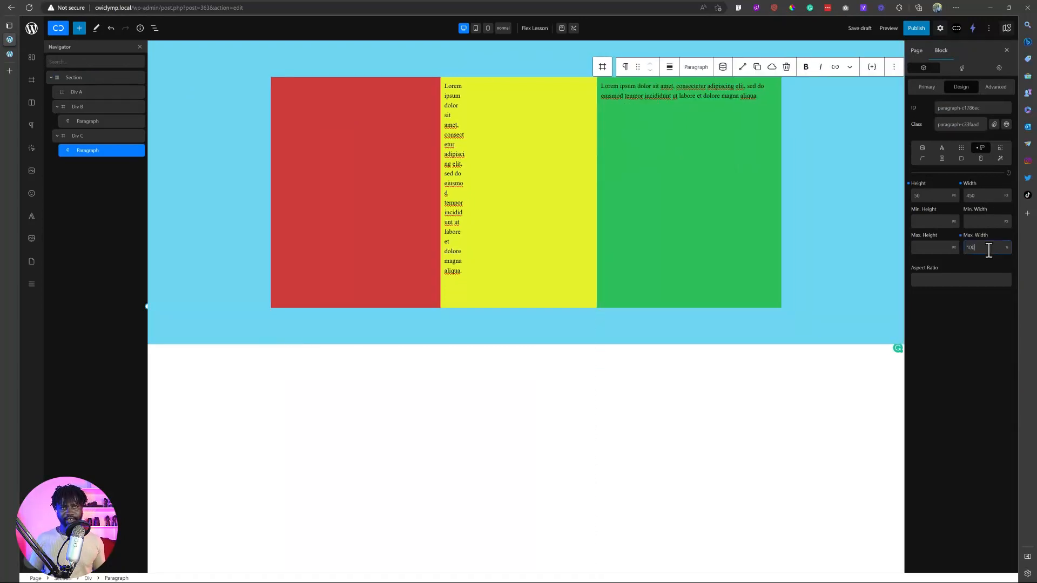
click(863, 31)
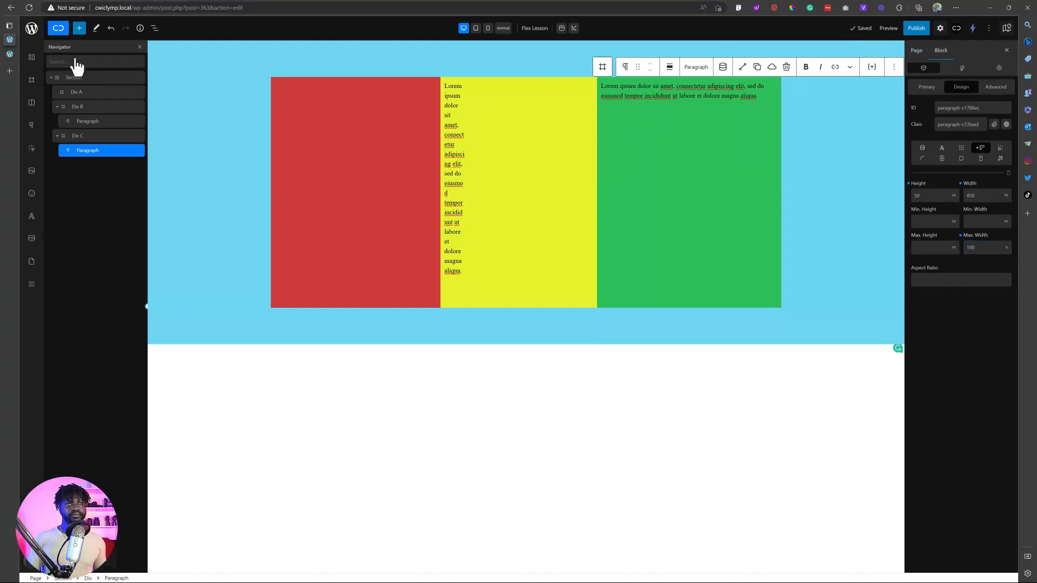
Reload the front-end page, widen the responsive viewport to about 1892 px, and inspect the divs
click(9, 54)
click(29, 7)
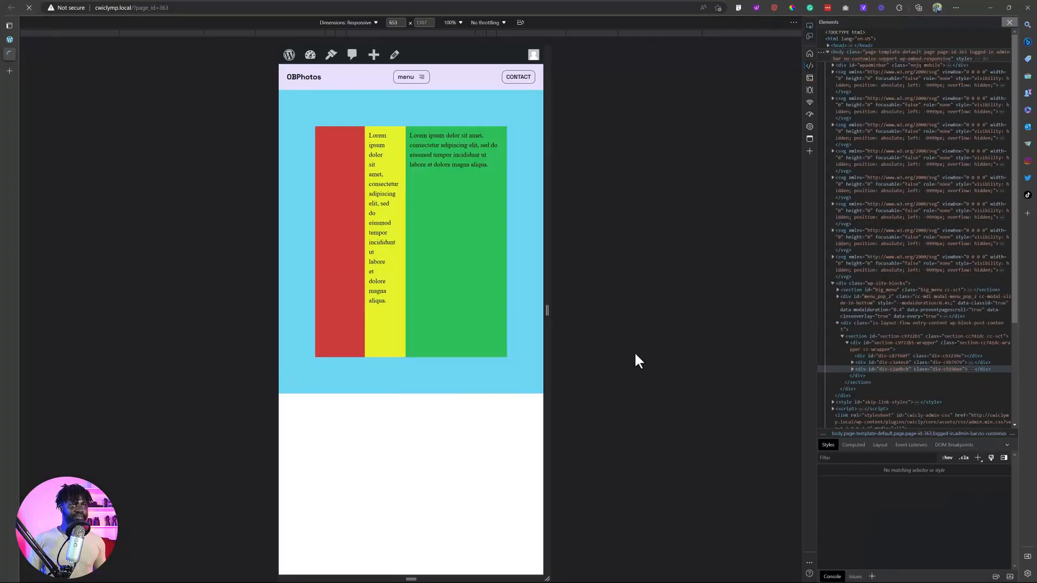
drag(549, 311, 886, 332)
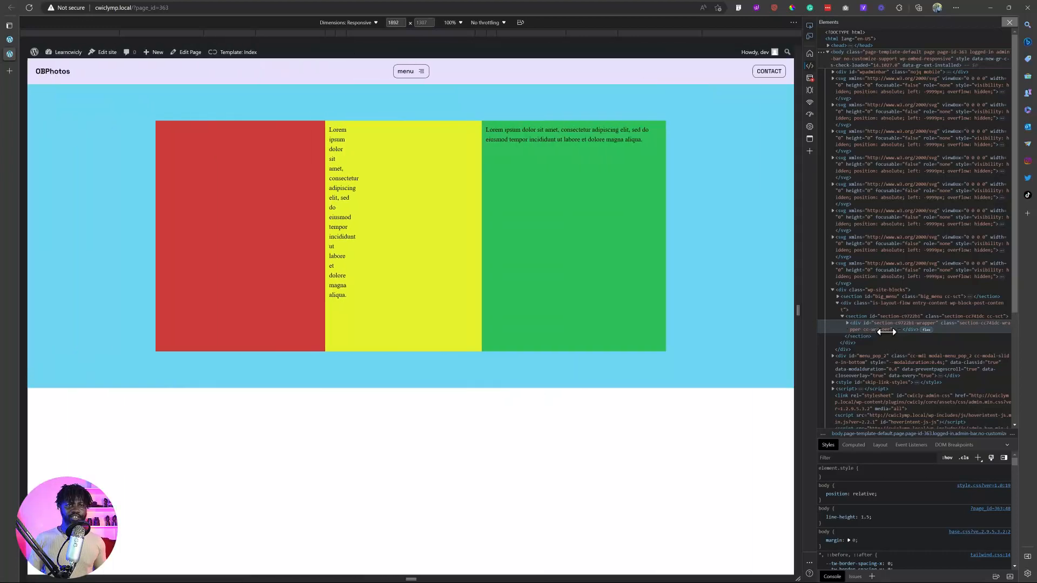
key(ctrl+shift+c)
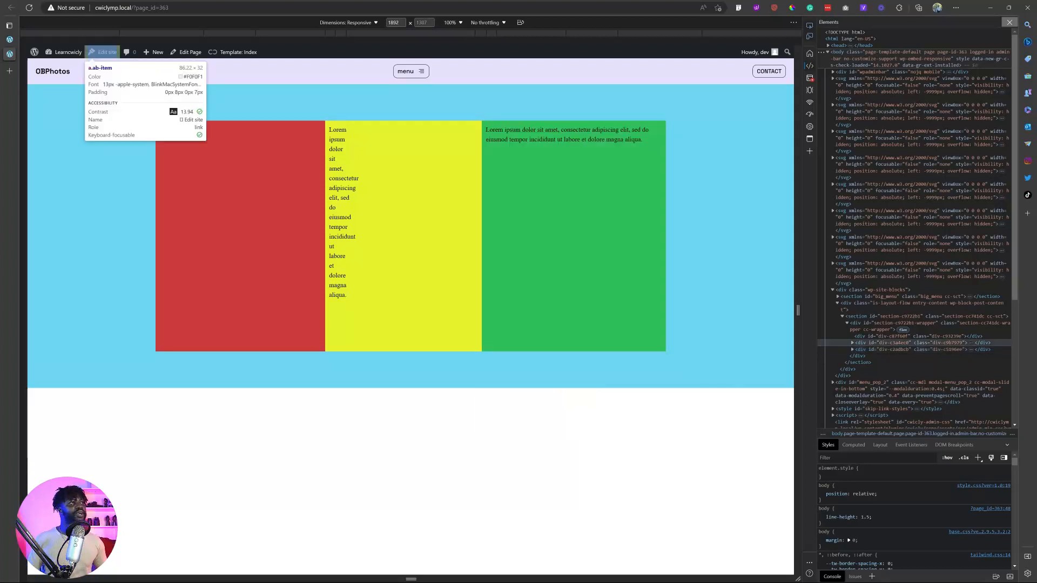
Return to the editor, clear Div A's flex grow value, and set its shrink to 1
click(11, 39)
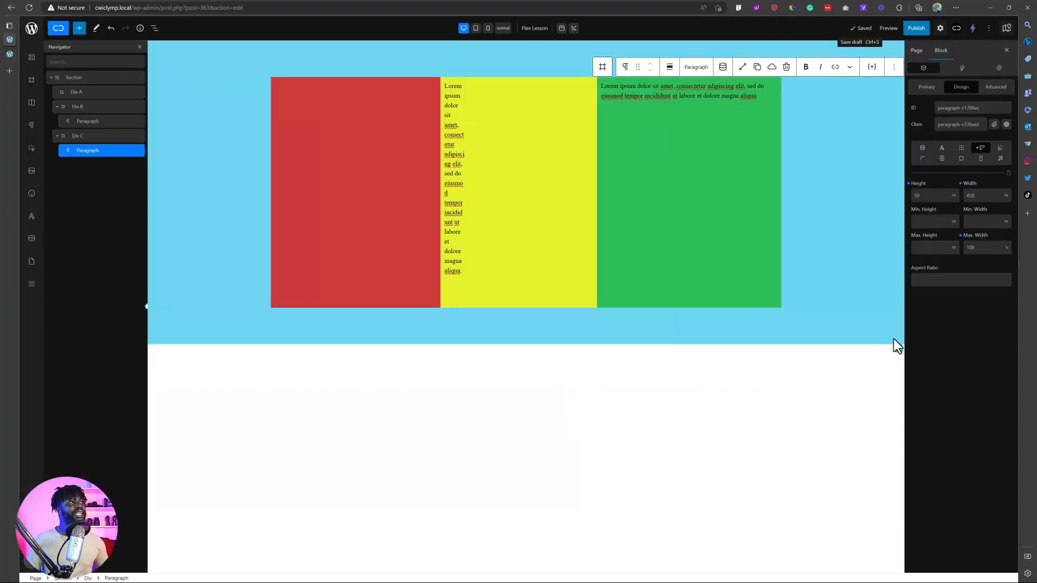
click(961, 148)
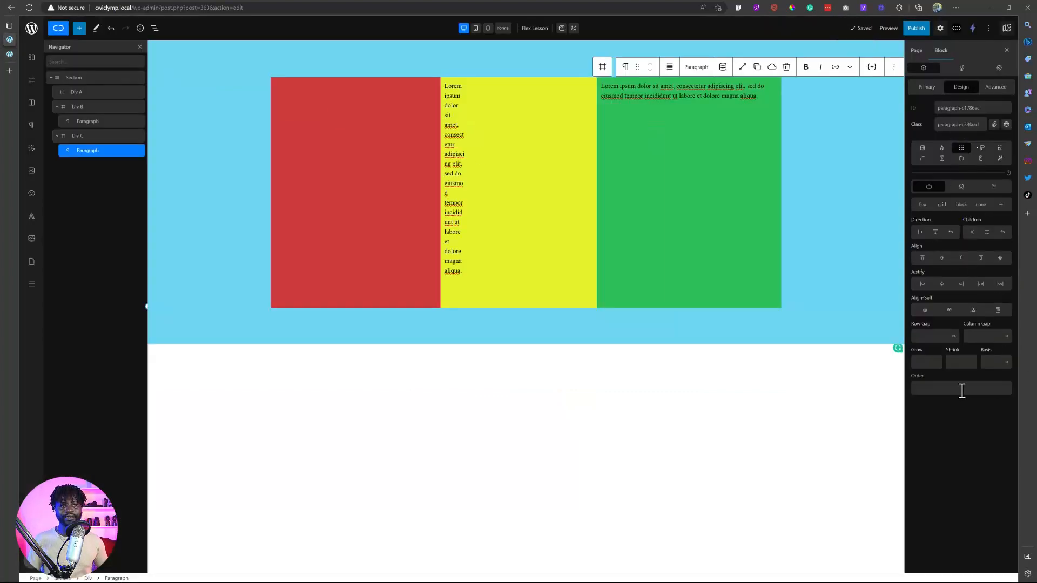
click(88, 89)
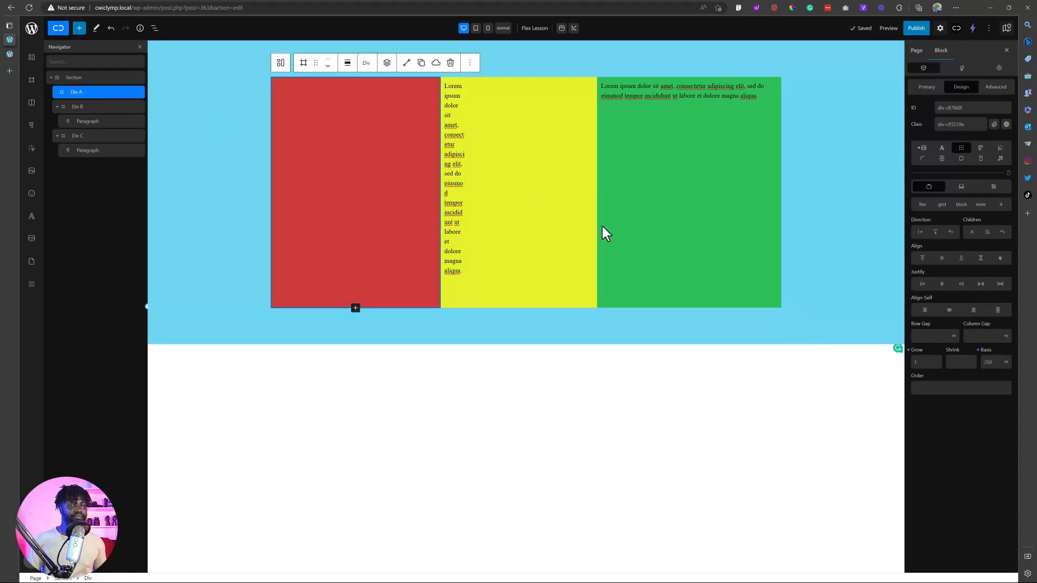
click(909, 350)
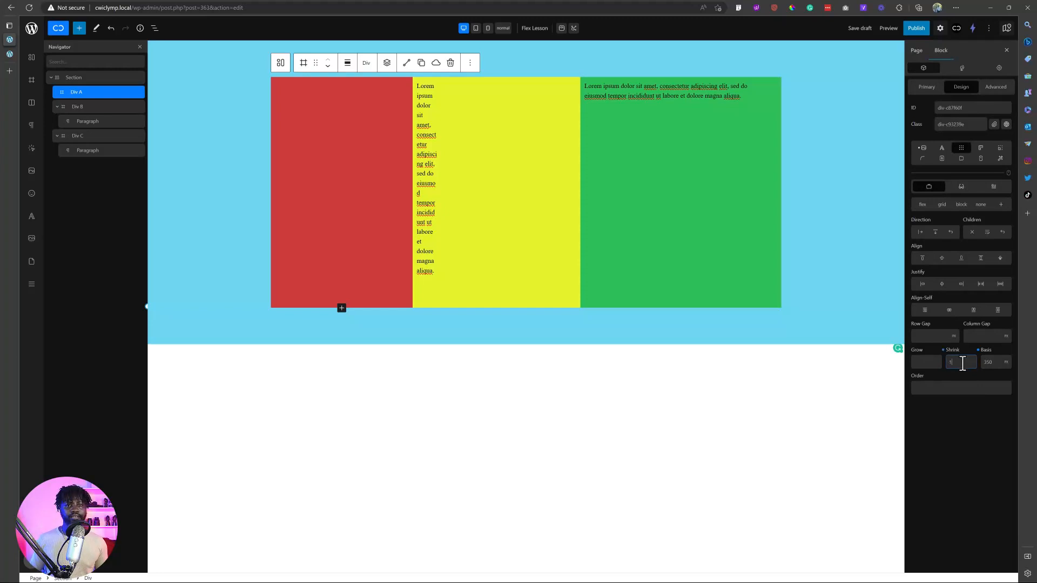
Clear Div B's flex grow value and set its shrink to 2
click(510, 254)
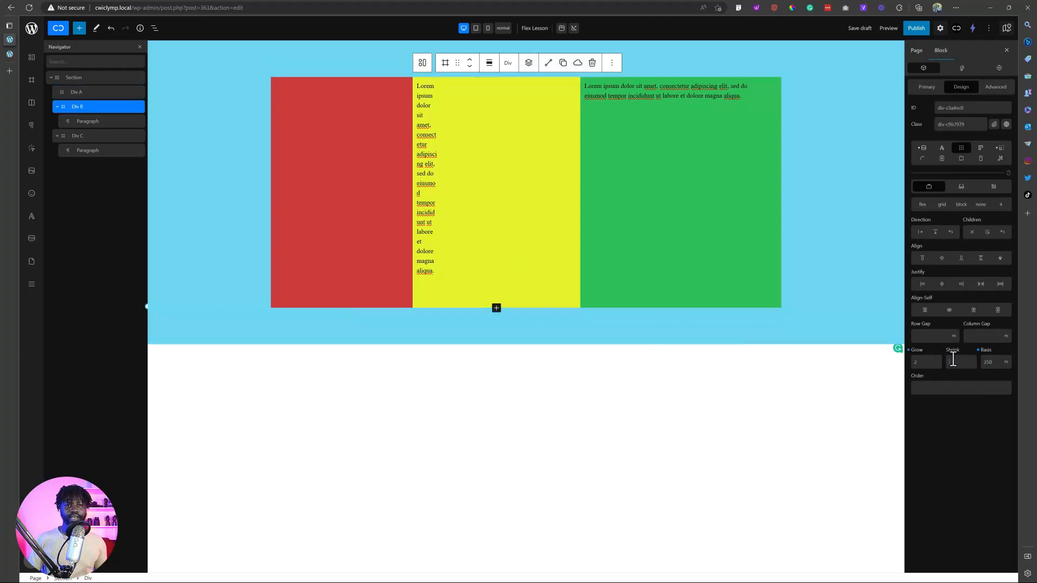
click(909, 350)
click(955, 361)
text(2)
For Div C, clear the flex grow value, set shrink to 3, and set the flex basis to 500
click(96, 135)
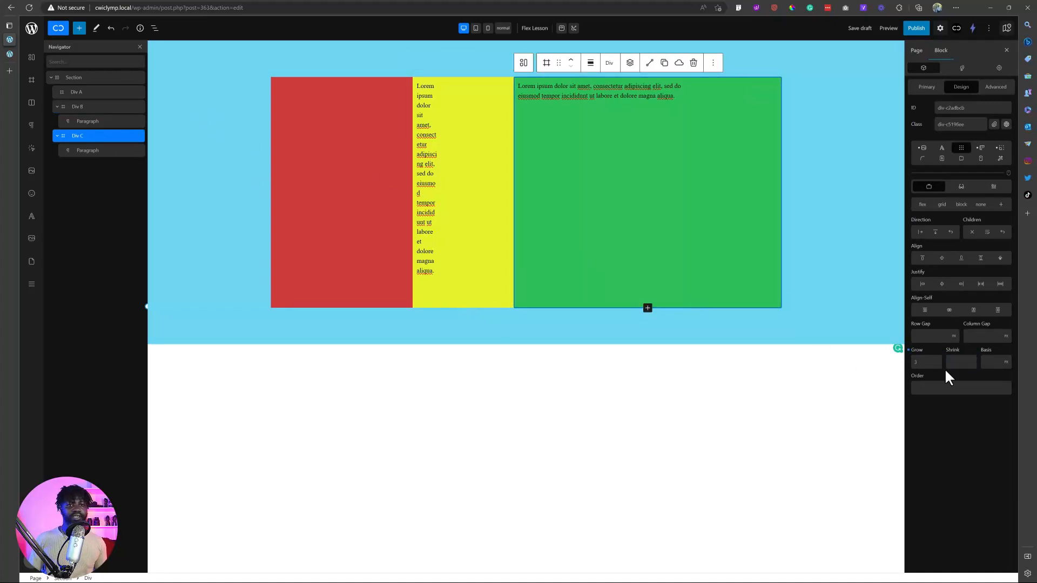
click(964, 362)
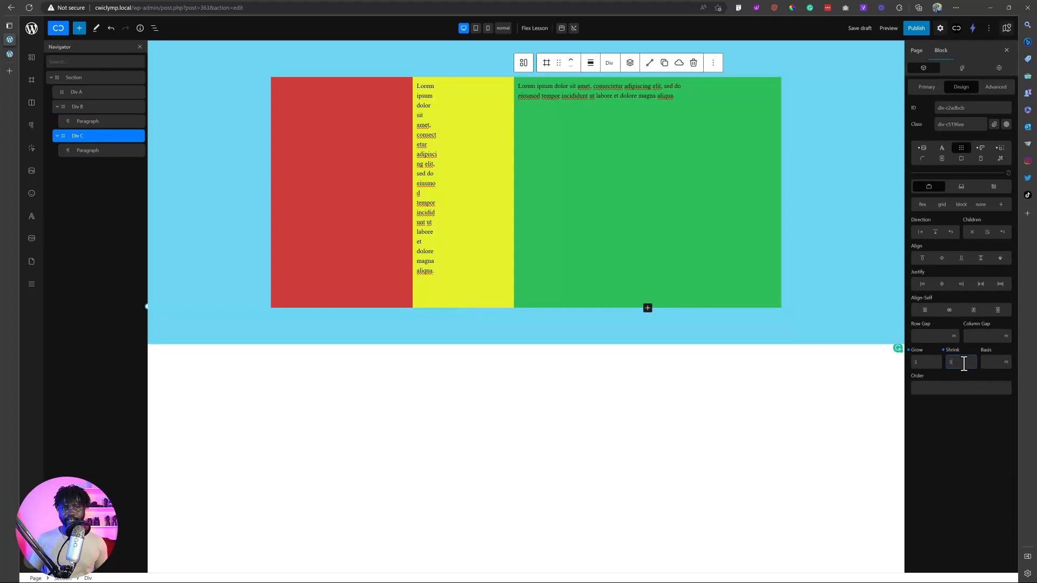
click(907, 349)
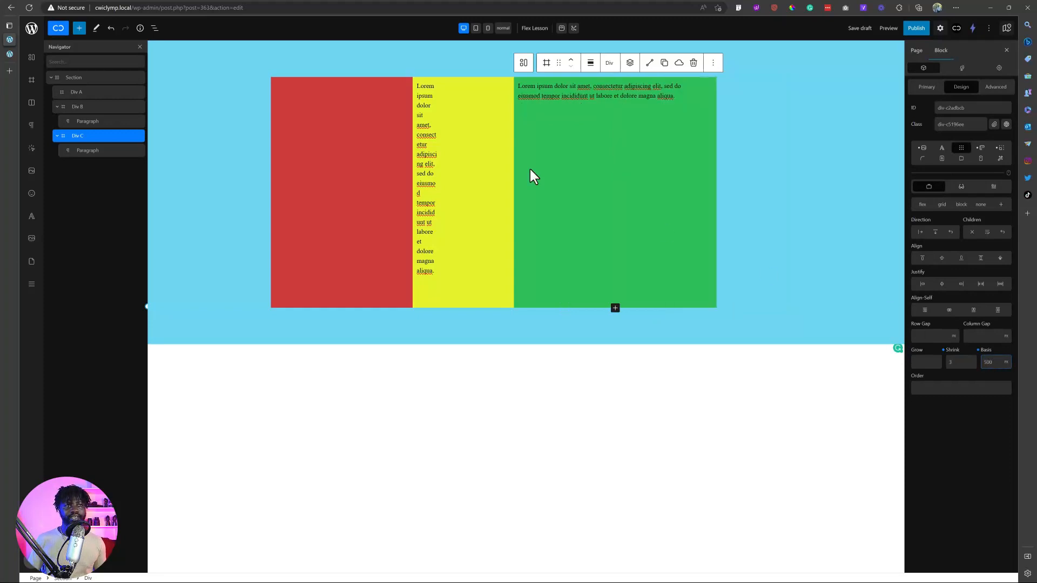
Set the flex basis of Div B and Div A to 500 each and save the draft
click(482, 176)
double_click(993, 362)
text(350)
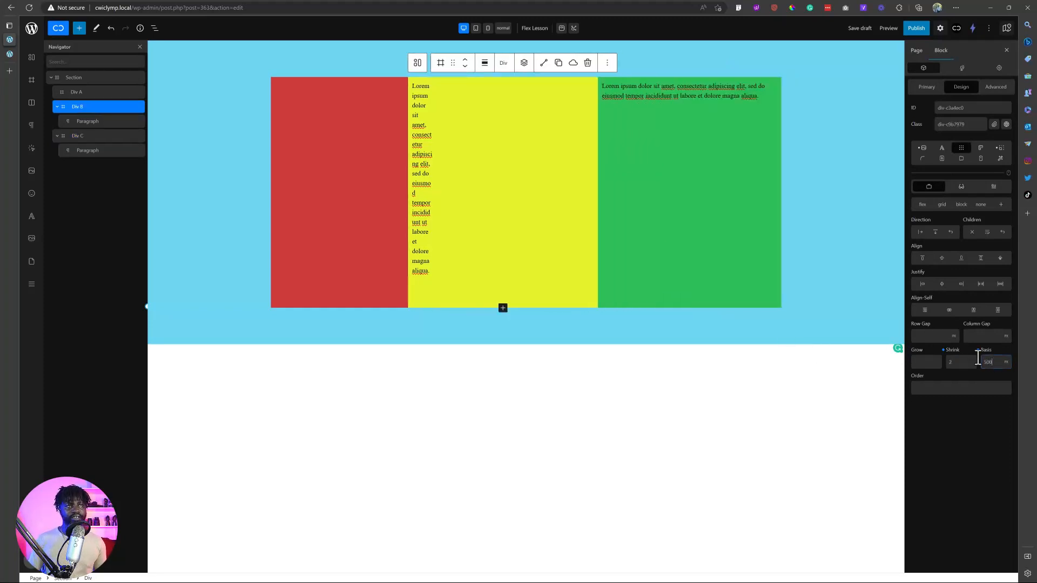
click(350, 278)
double_click(989, 362)
text(400)
key(BackSpace)
key(BackSpace)
key(BackSpace)
text(500)
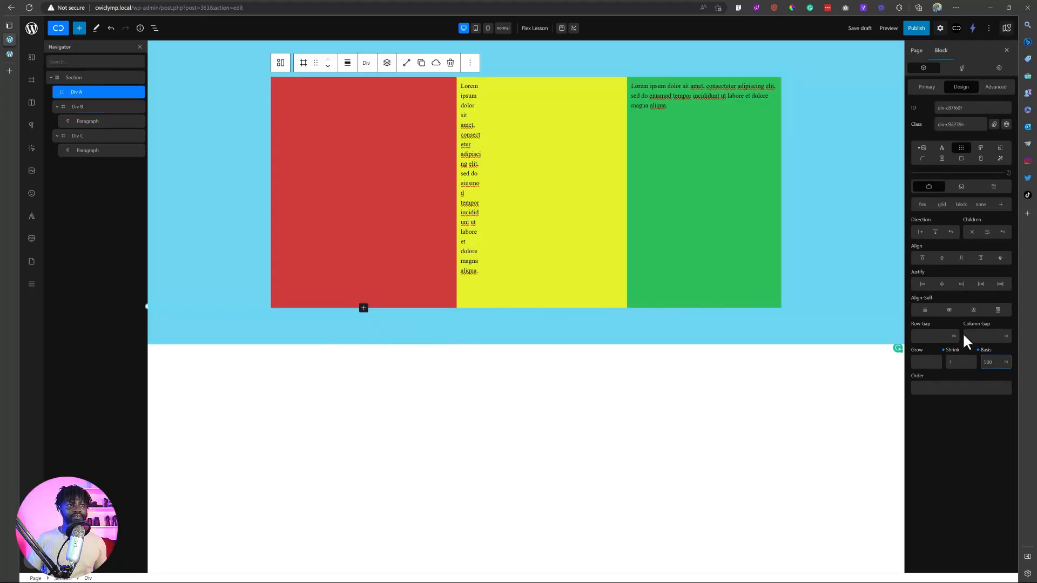
click(860, 28)
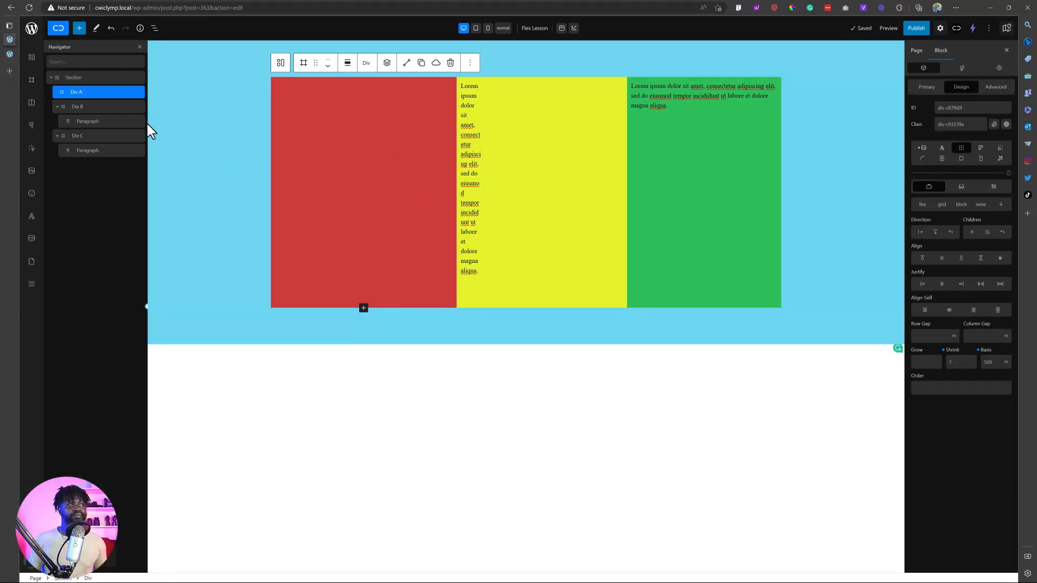
Examine on the front-end page how the divs shrink, narrowing the responsive viewport to about 1017 px and widening it back to 1892 px
click(97, 107)
click(93, 137)
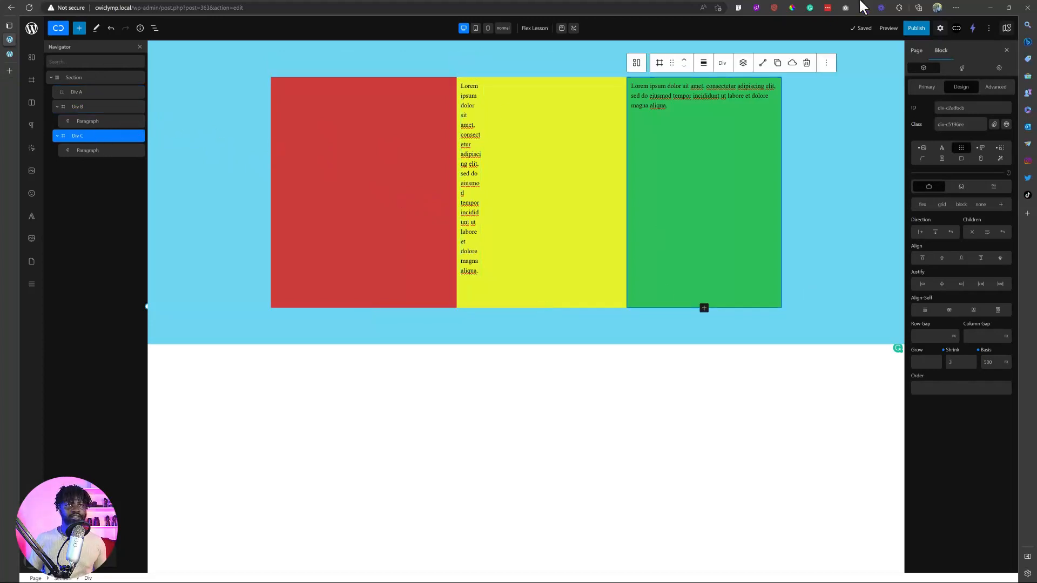
click(10, 54)
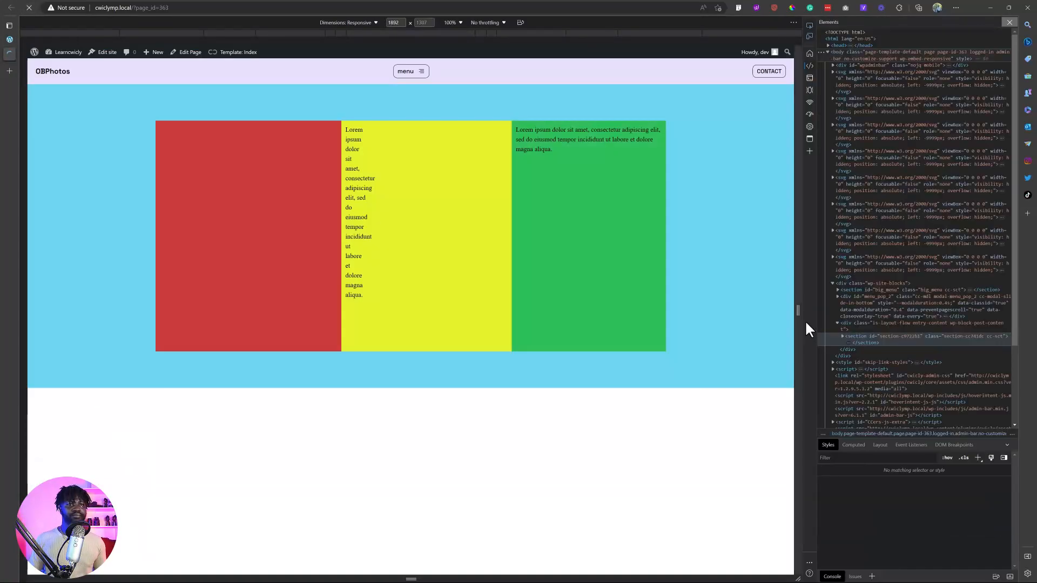
mouse_move(798, 310)
mouse_down()
mouse_move(627, 313)
mouse_move(813, 319)
mouse_up()
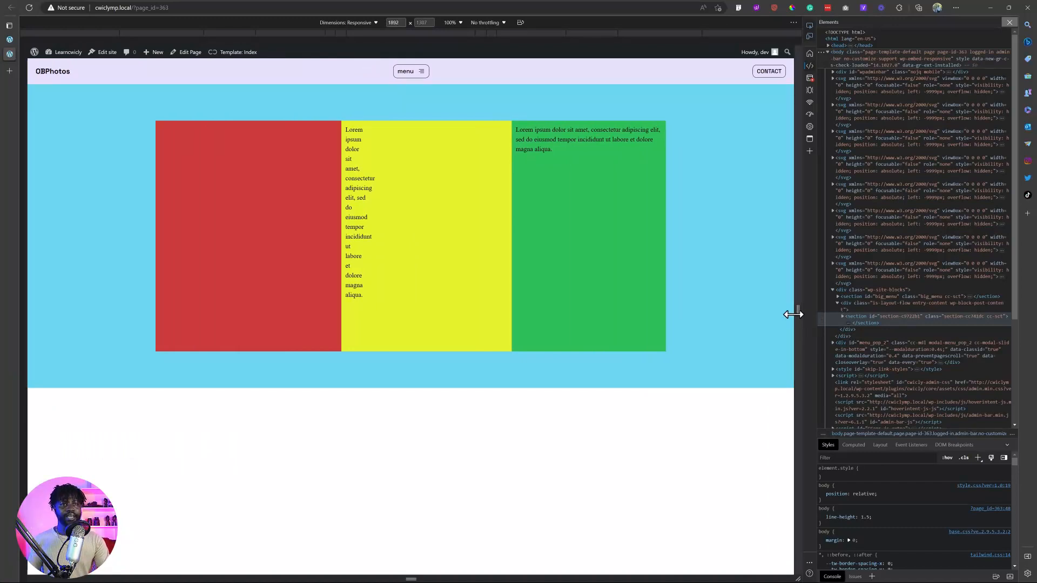
drag(798, 312, 717, 311)
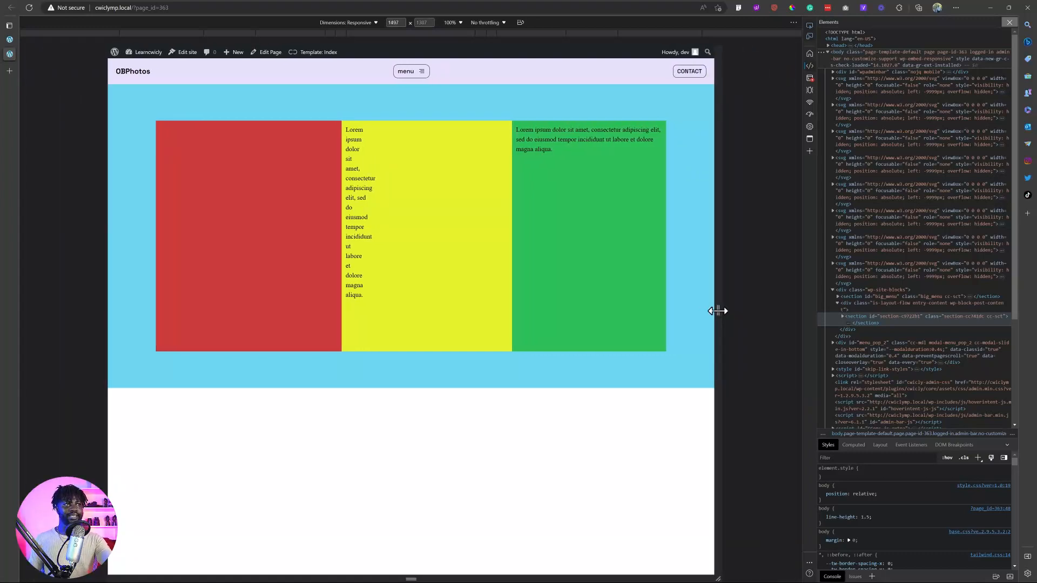
drag(717, 311, 621, 316)
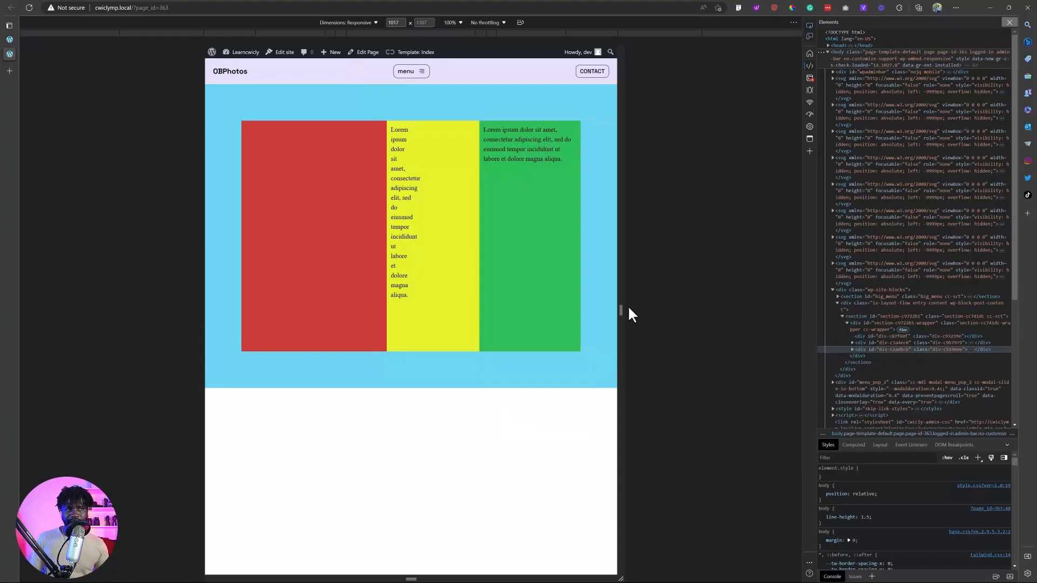
drag(620, 309, 799, 310)
click(600, 249)
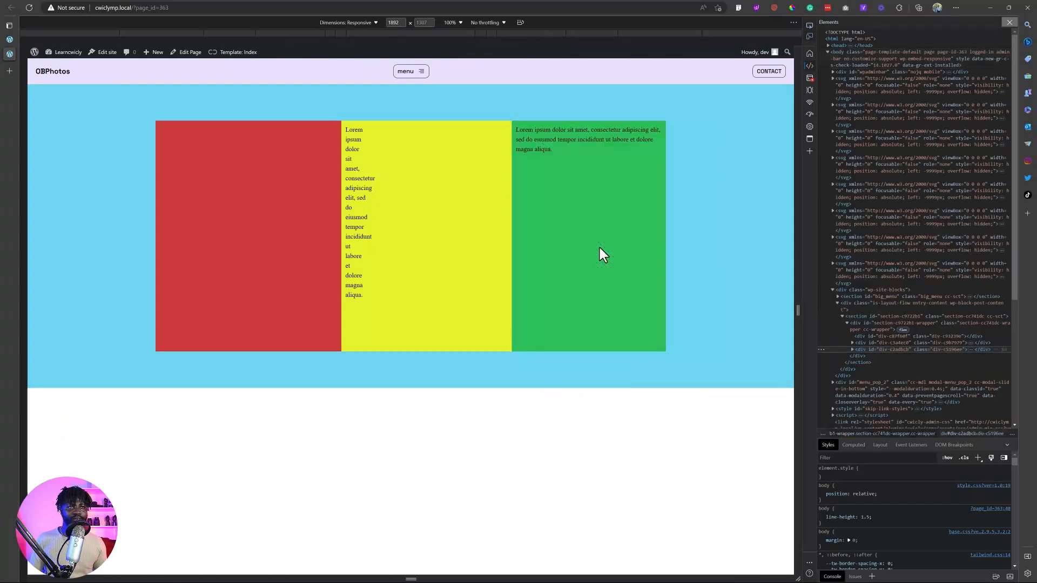
Back in the editor, clear Div C's width setting and save the draft
click(11, 40)
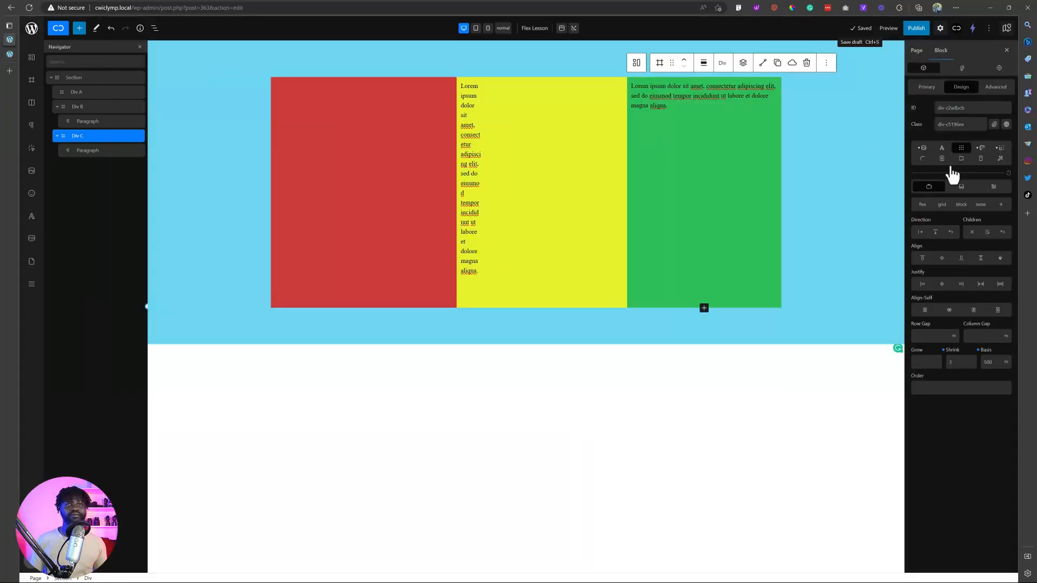
click(981, 148)
click(961, 184)
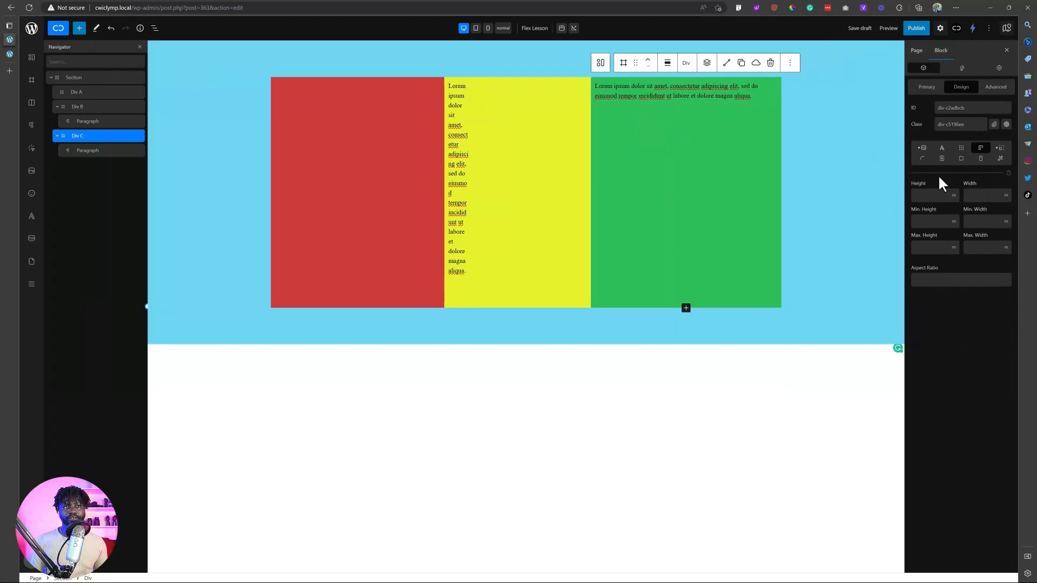
click(867, 31)
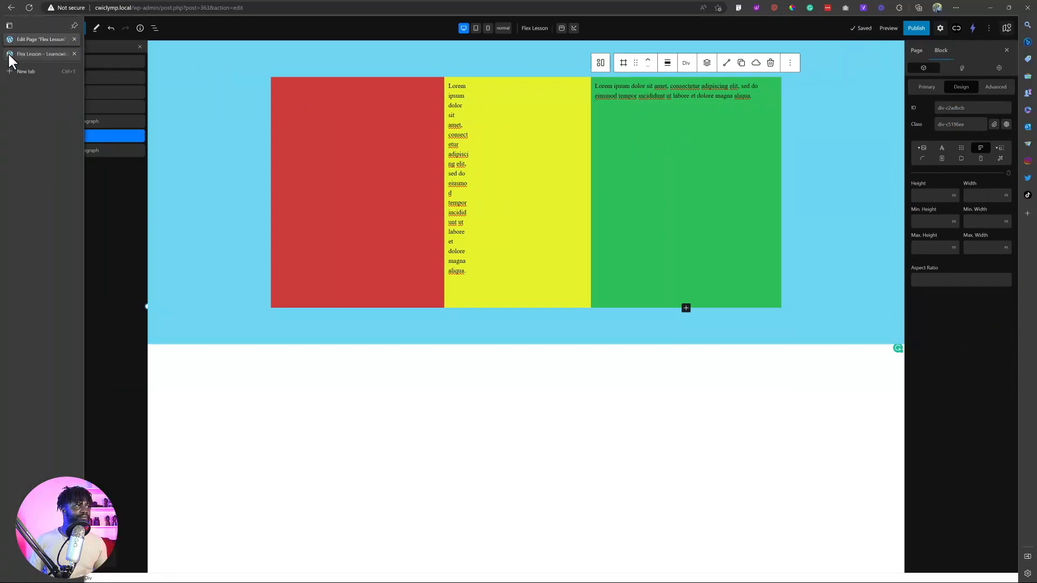
Check the div widths on the front-end page, then review the shrink and basis settings of all three divs in the editor
click(9, 54)
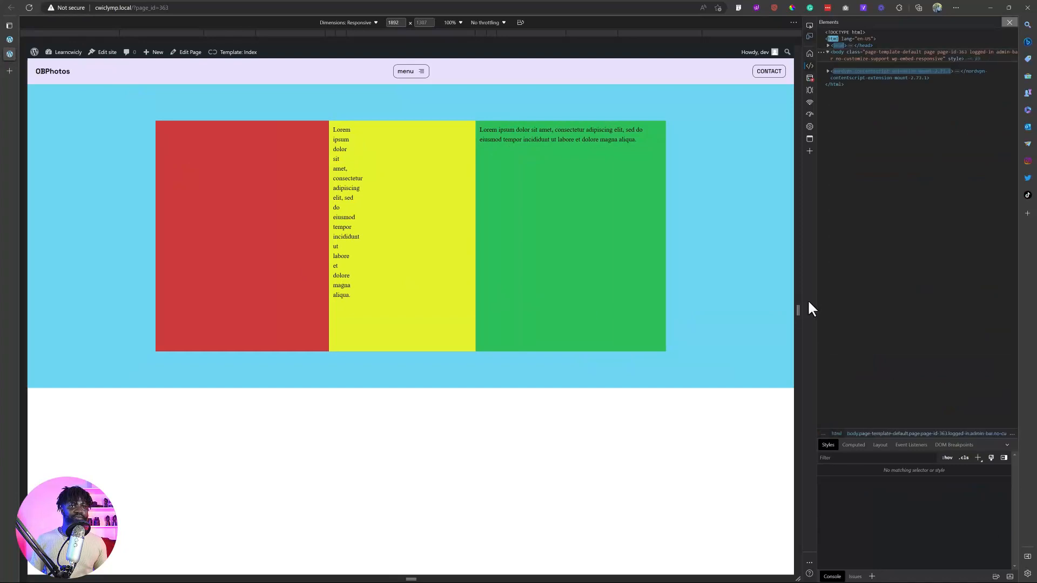
mouse_move(798, 310)
mouse_down()
mouse_move(578, 289)
mouse_move(807, 303)
mouse_up()
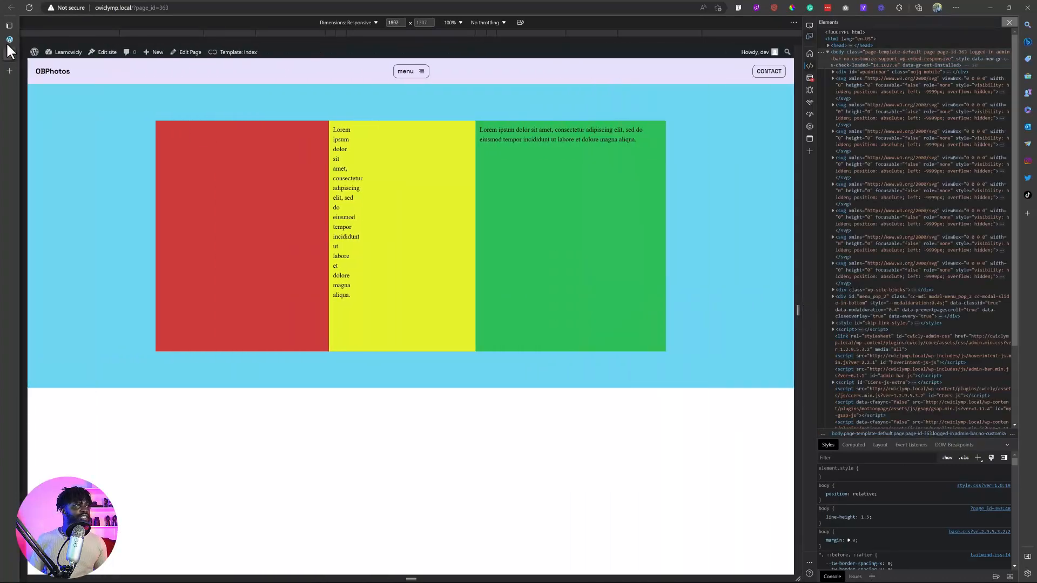
click(10, 40)
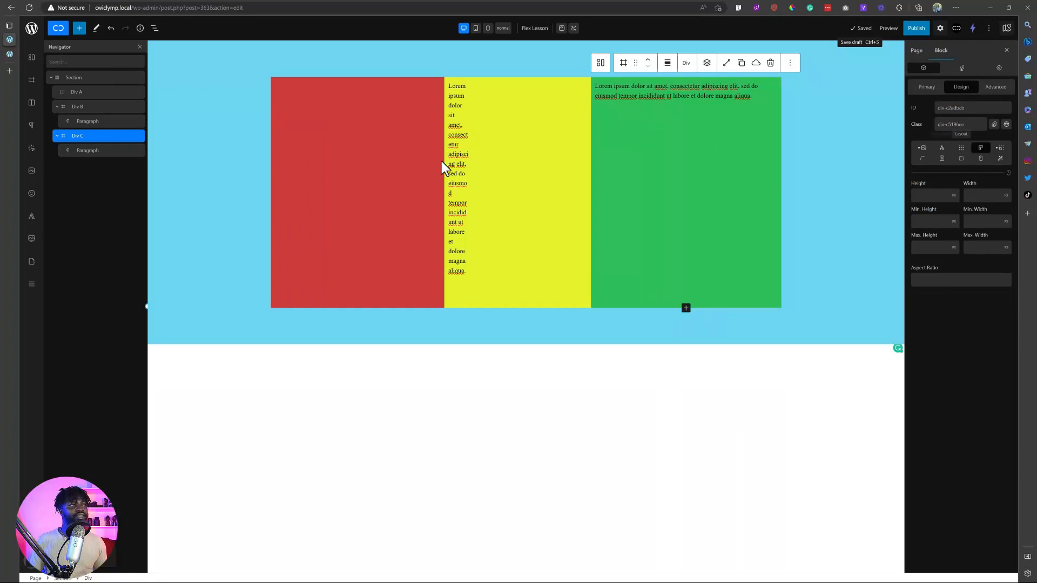
click(961, 148)
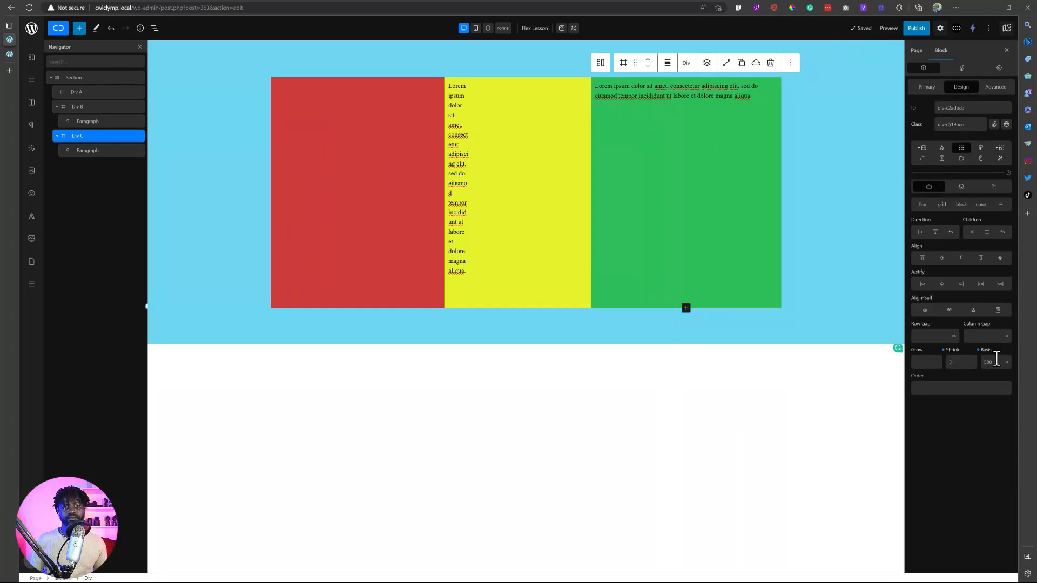
click(527, 127)
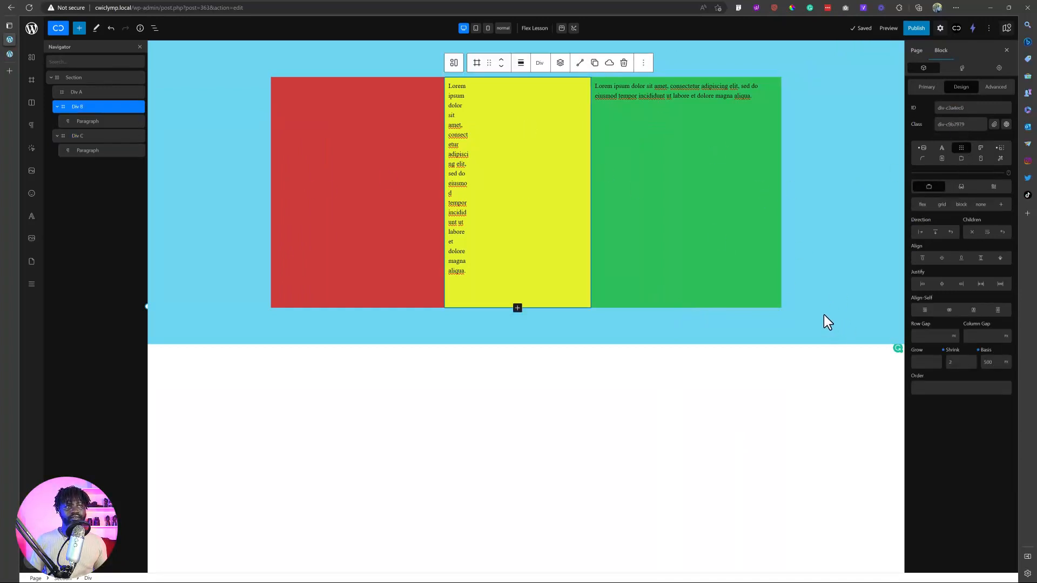
click(737, 251)
click(515, 246)
click(370, 244)
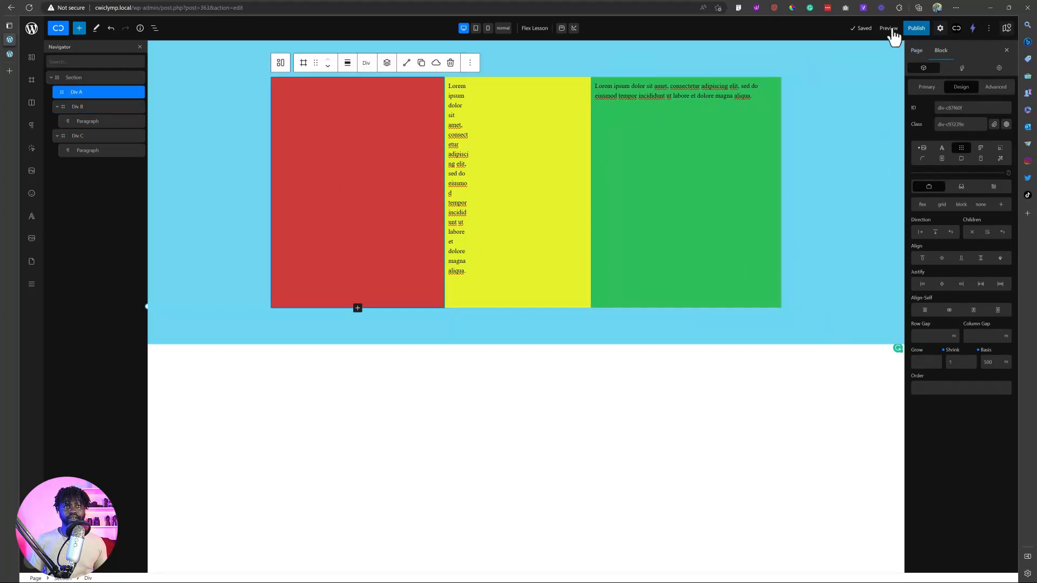
click(542, 262)
Clear the width and maximum width of the paragraph in Div C and save the draft
click(676, 91)
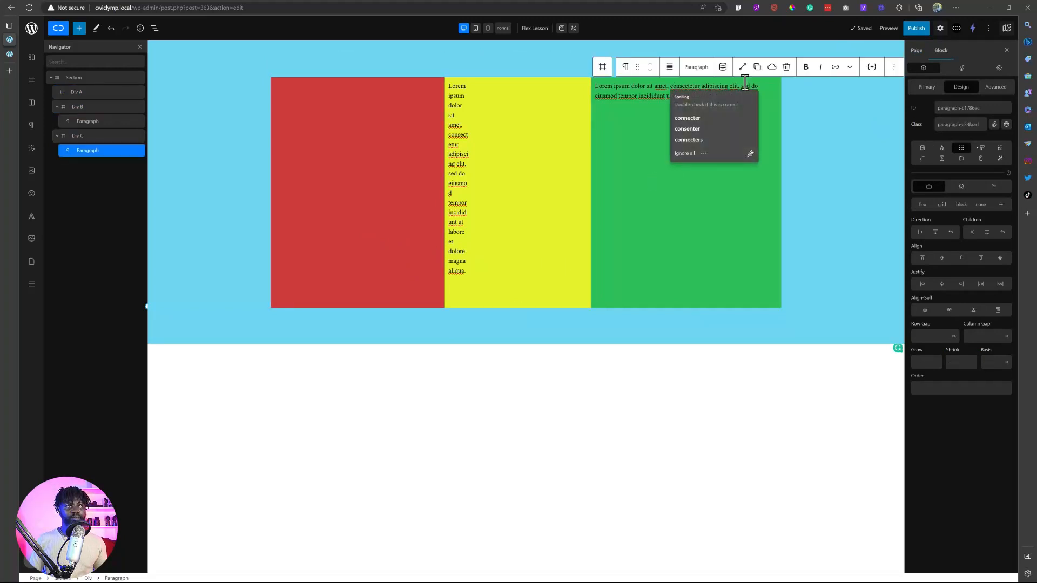
click(980, 147)
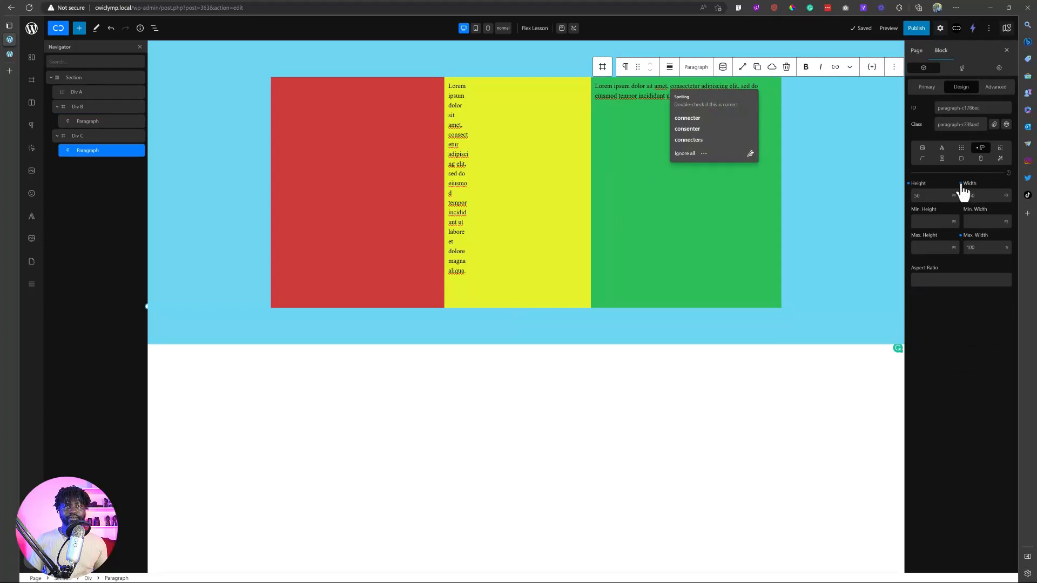
click(960, 183)
click(961, 236)
click(854, 28)
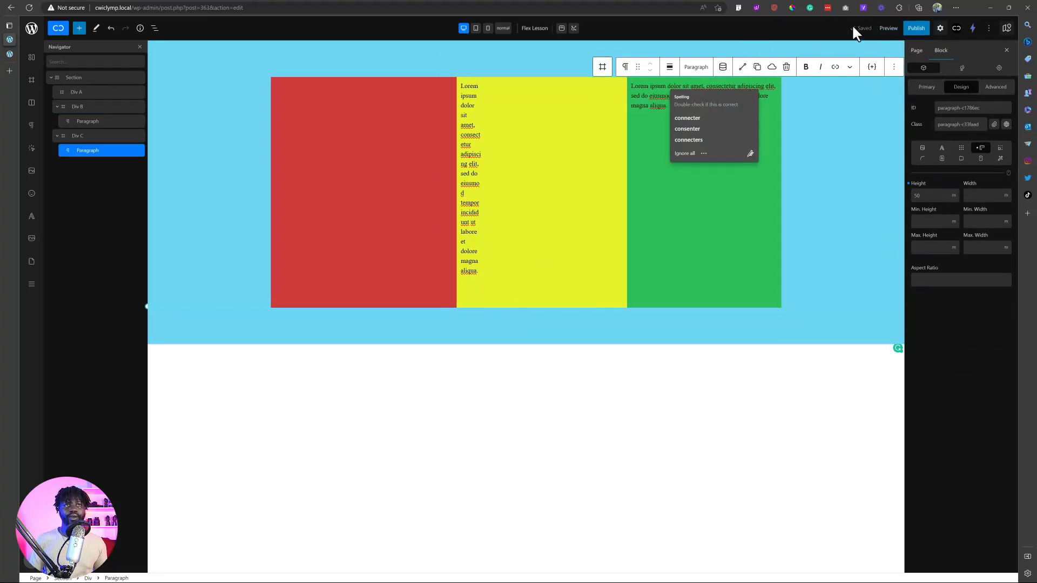
click(862, 29)
Reload the front-end page, compare the divs' shrinking at viewport widths of about 907, 1215 and 1648 px, and return to the editor
click(21, 54)
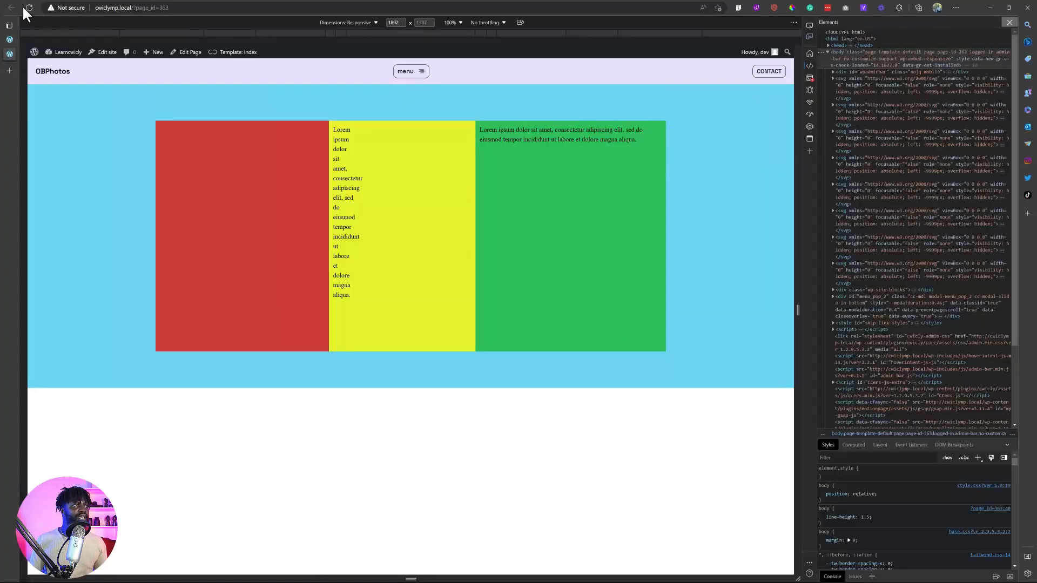
click(28, 7)
mouse_move(802, 311)
mouse_down()
mouse_move(472, 295)
mouse_move(791, 303)
mouse_up()
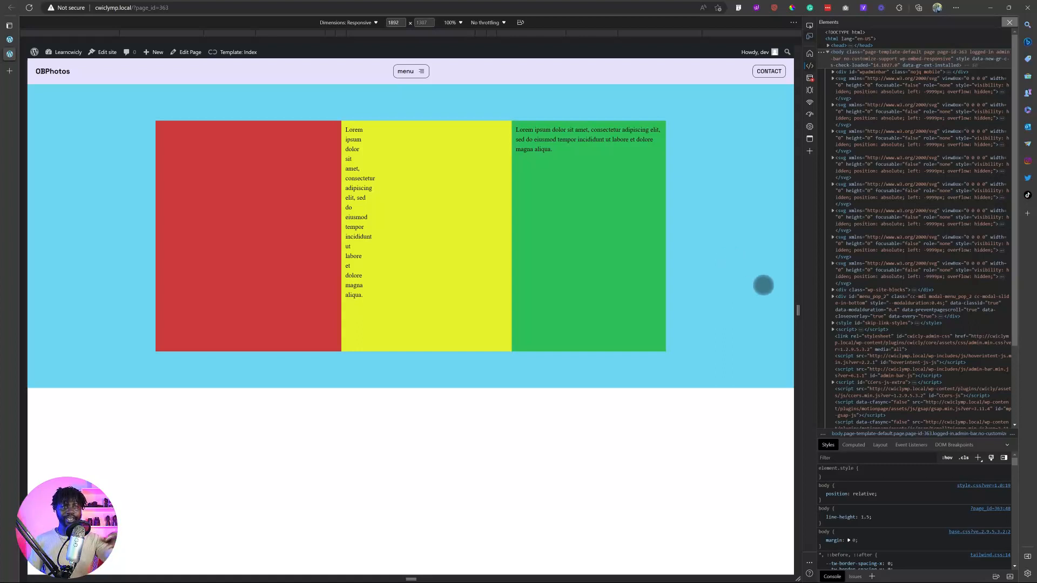
drag(798, 310, 596, 306)
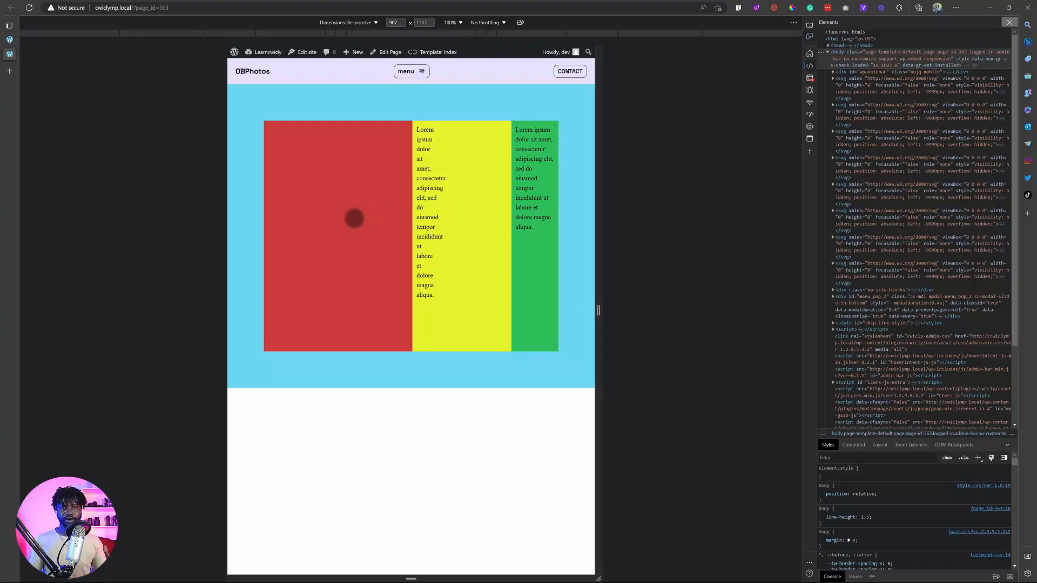
drag(598, 309, 664, 297)
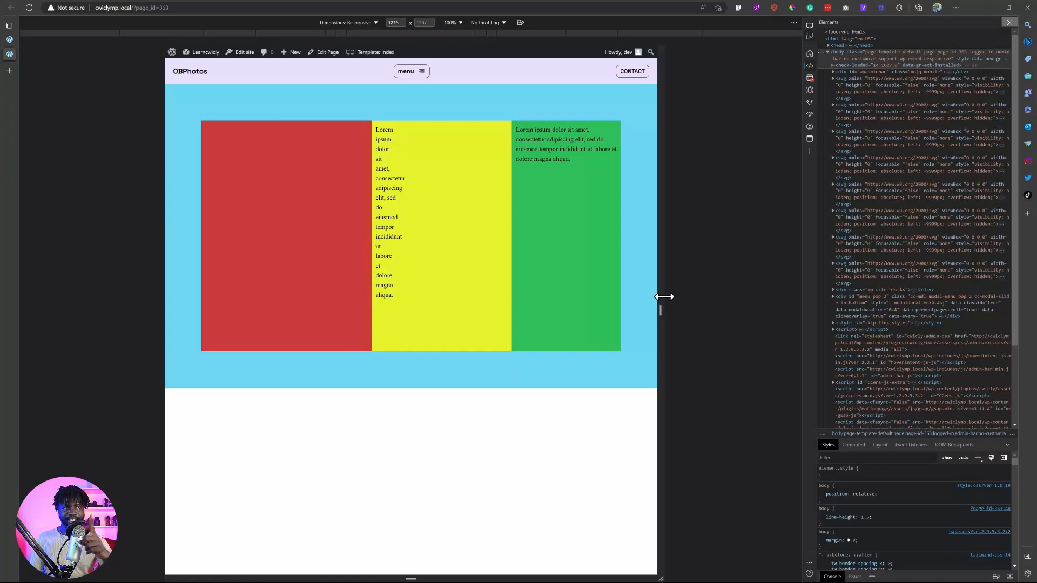
drag(659, 298, 750, 302)
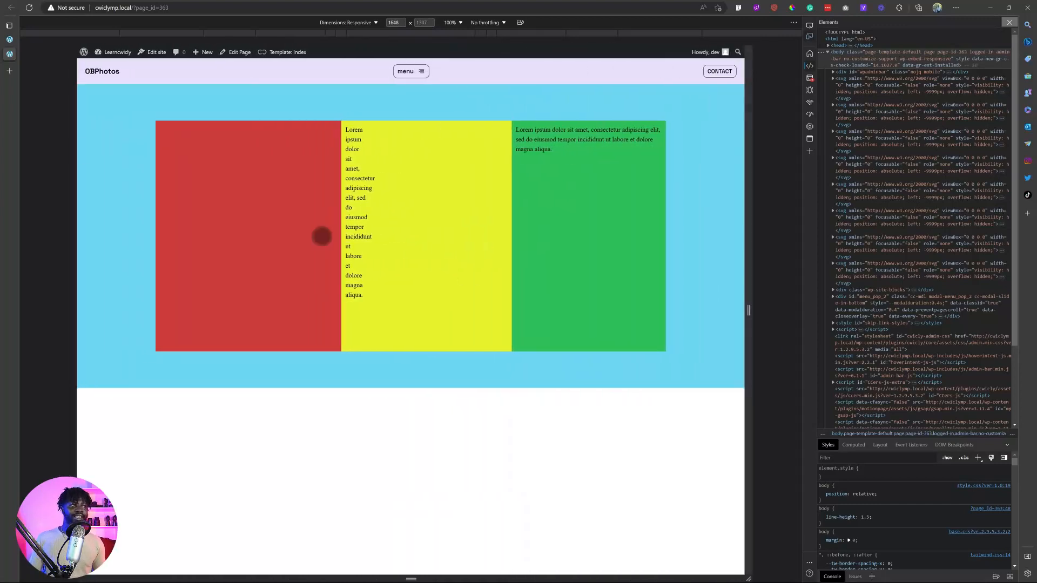
click(10, 40)
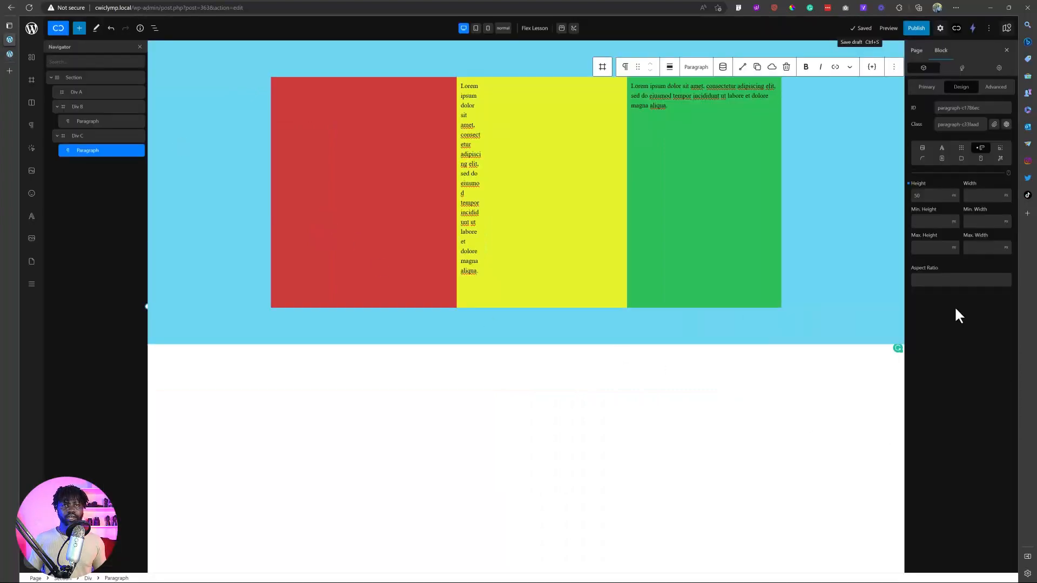
Open Div A's layout settings at its order value, and collapse Div B and Div C in the block tree
click(962, 147)
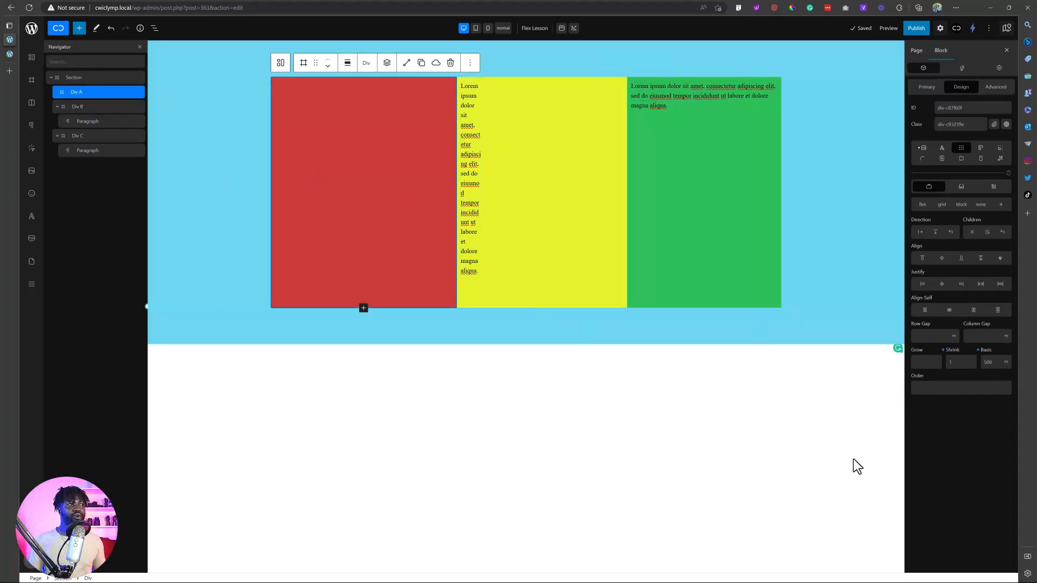
click(953, 386)
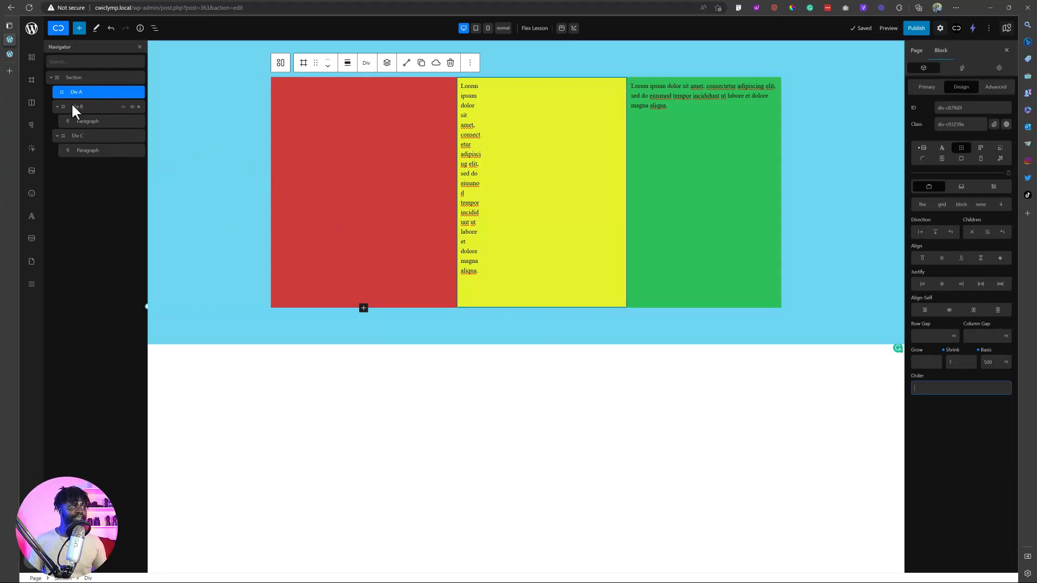
click(57, 107)
click(57, 121)
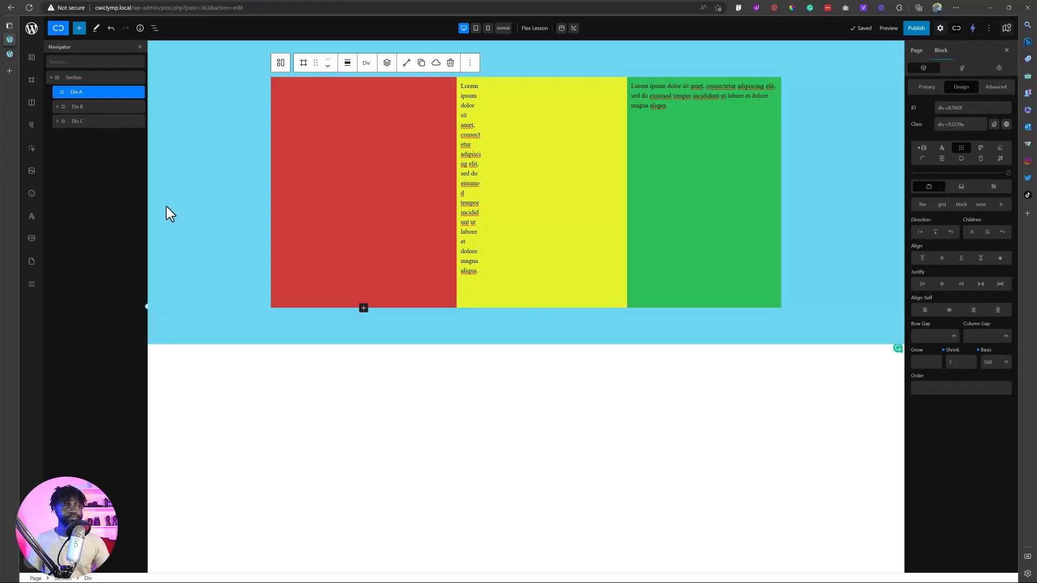
Select Div C, switch the editor to the tablet breakpoint, and set the div's order to 1
click(98, 120)
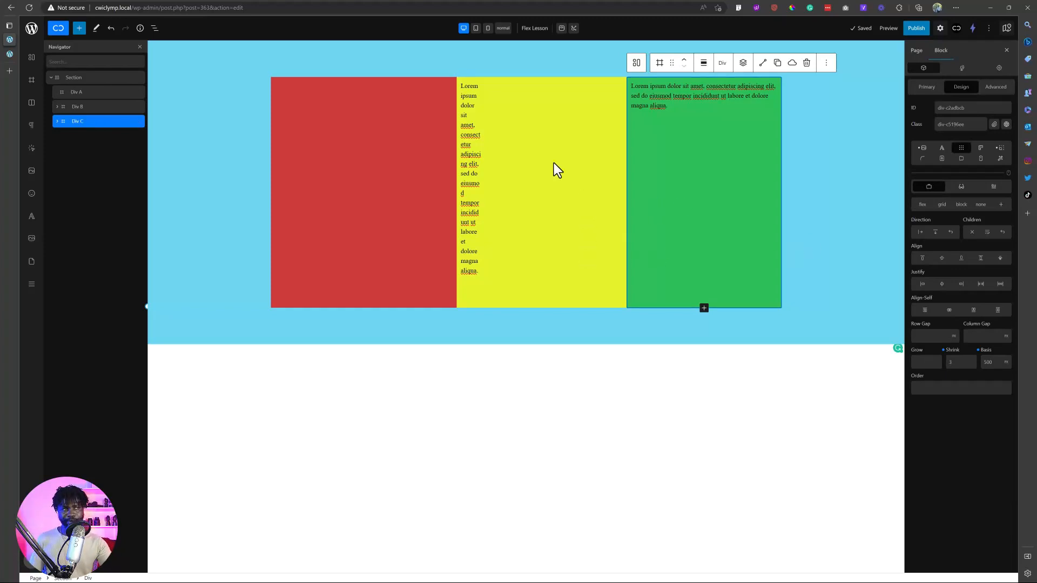
click(475, 28)
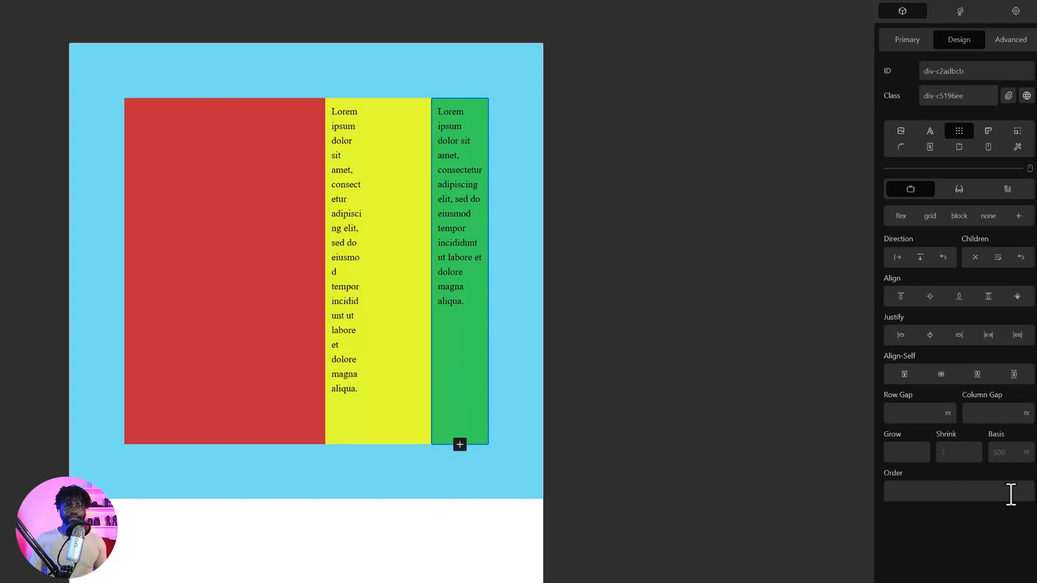
click(939, 491)
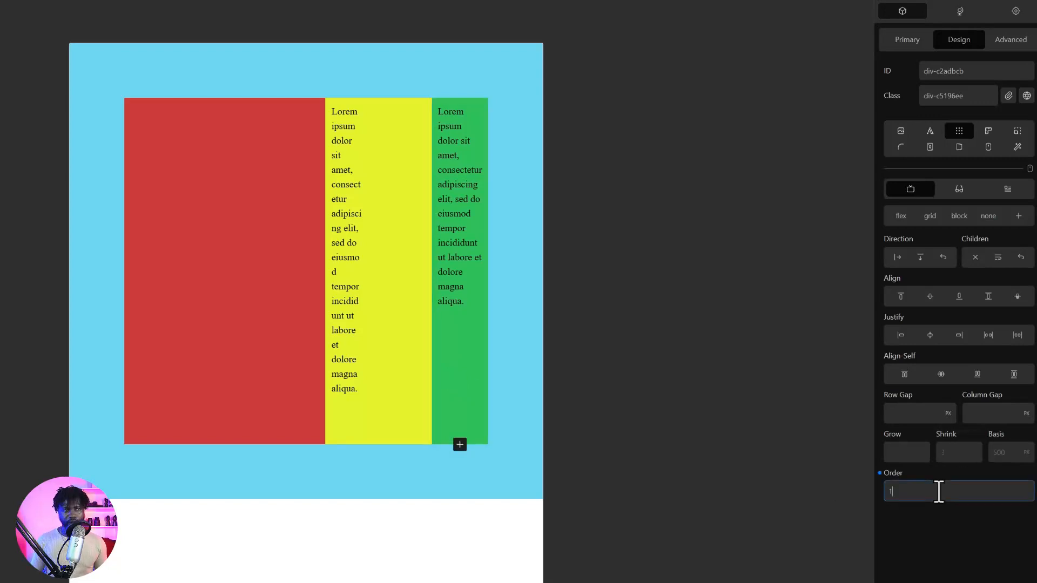
At the tablet breakpoint, set the order of the red Div A to 2 and the yellow Div B to 3
click(225, 270)
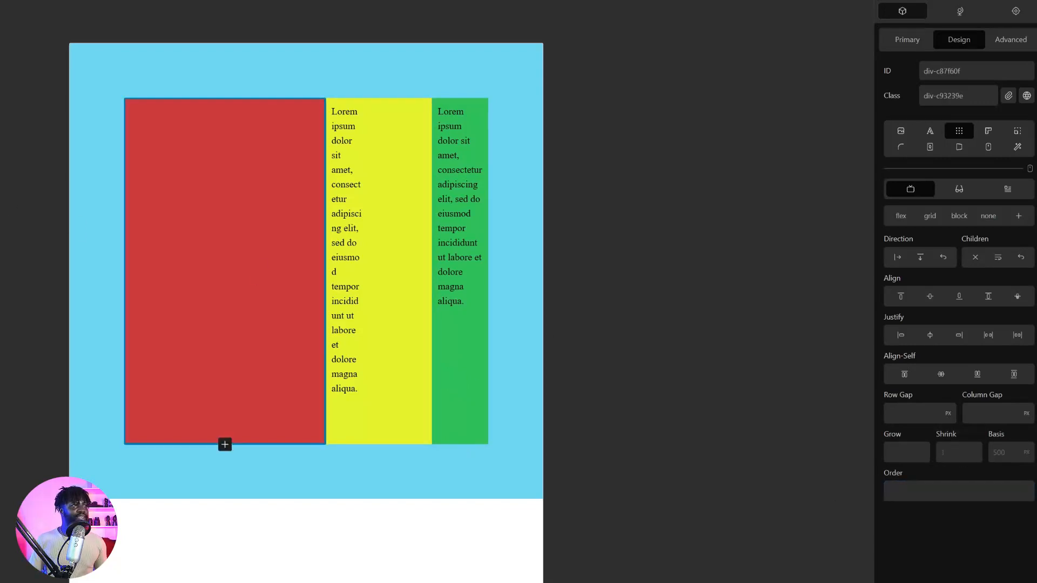
click(935, 489)
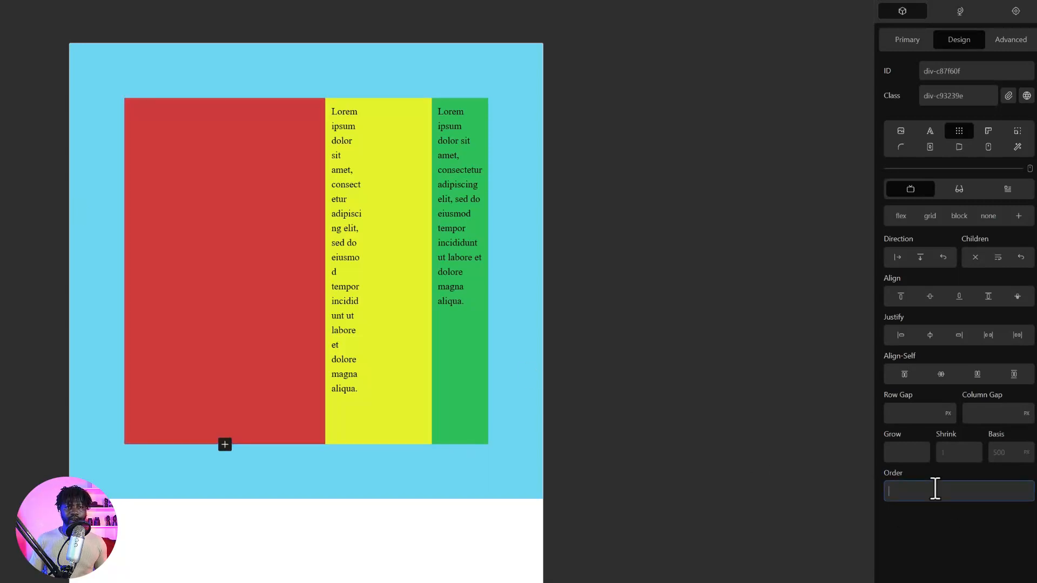
text(2)
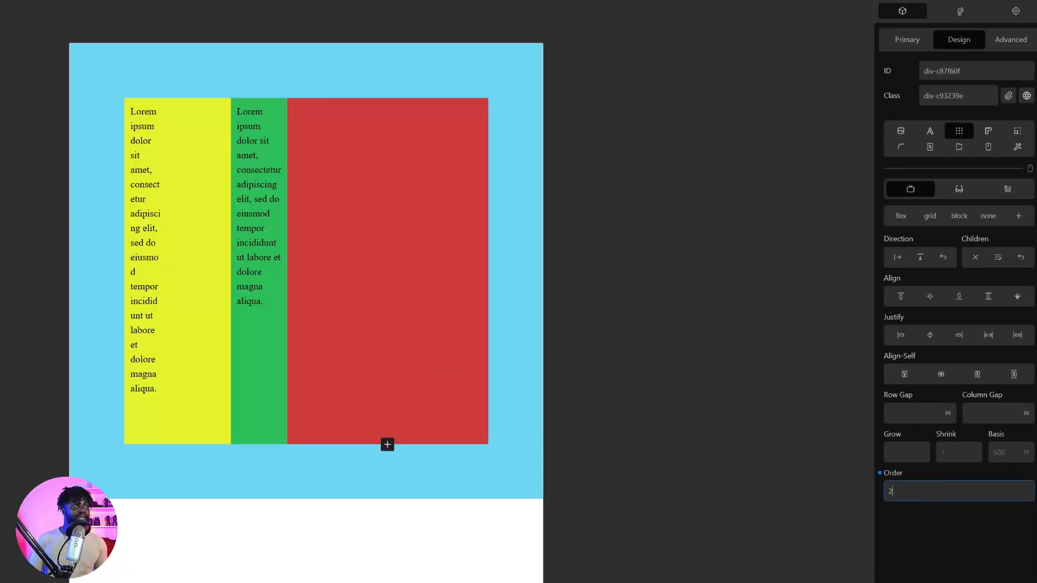
click(196, 303)
click(983, 496)
text(3)
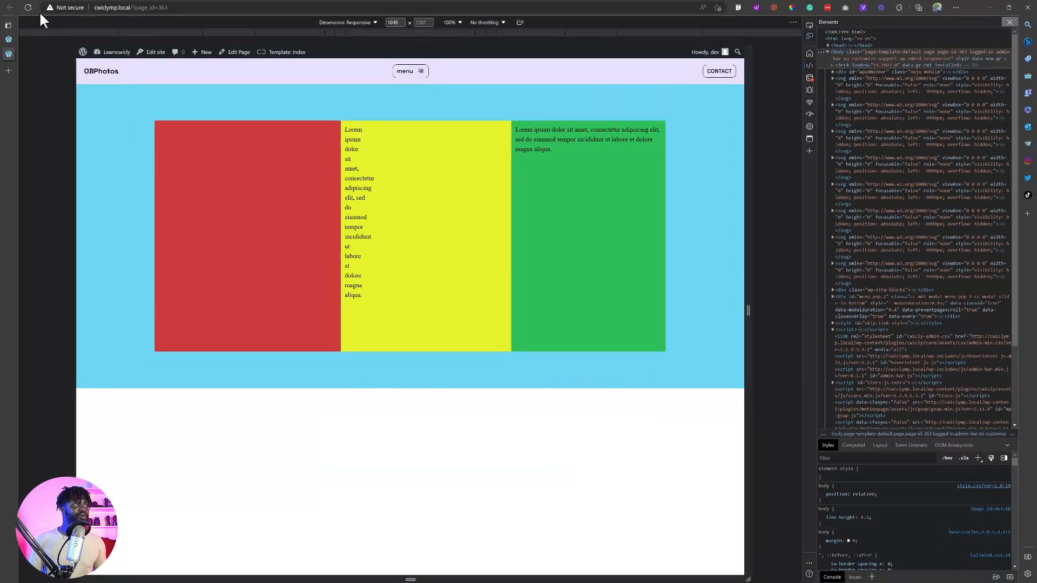
Reload the front-end page and widen the responsive viewport to about 1892 px to check the div order on desktop
click(28, 7)
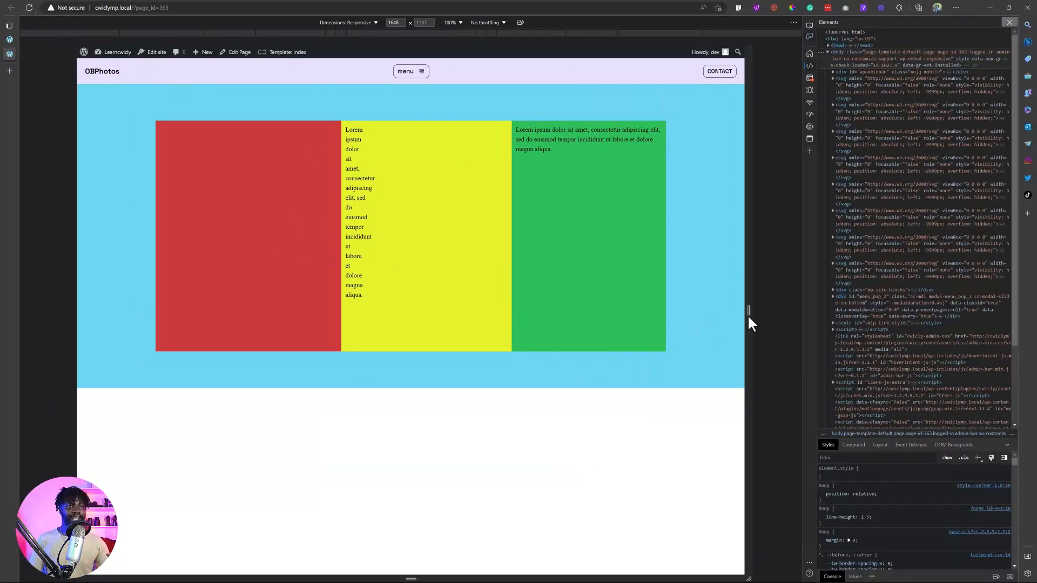
drag(749, 309, 799, 324)
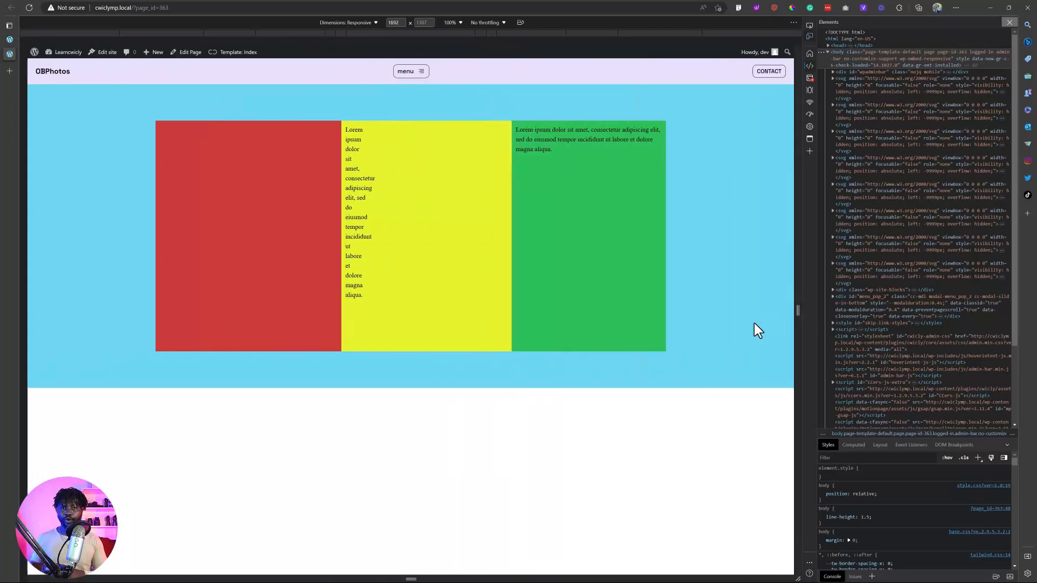